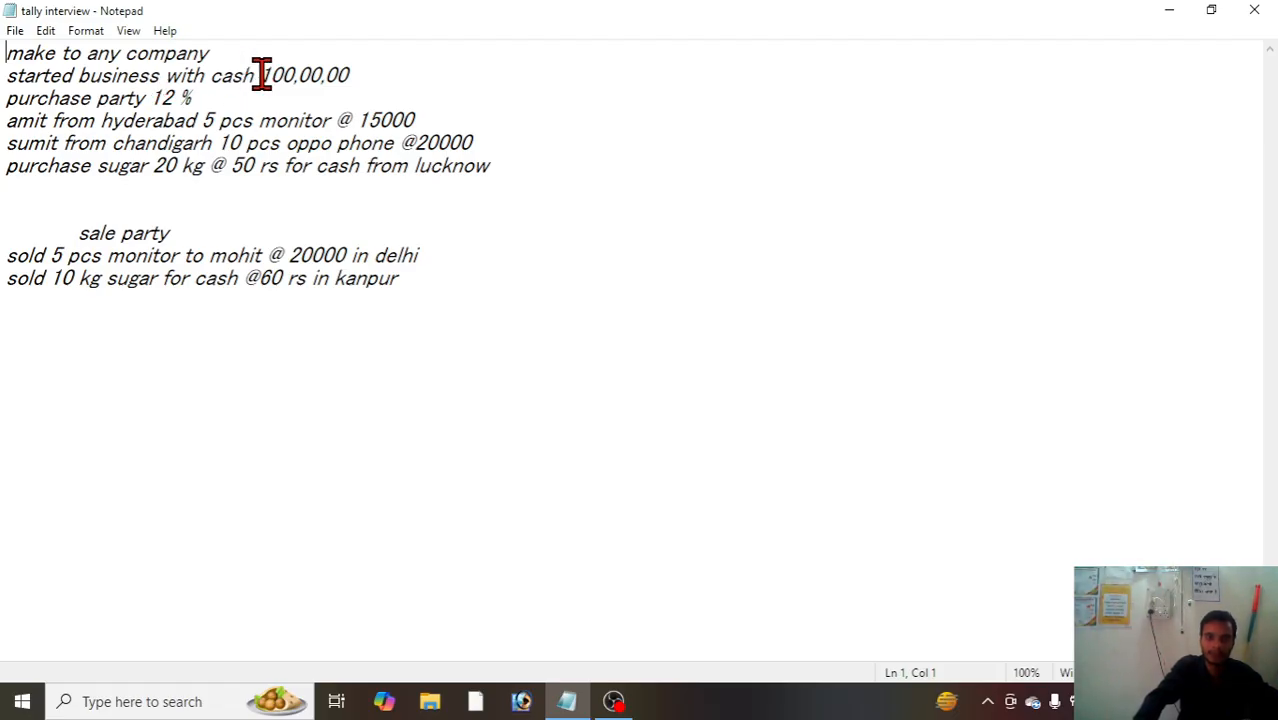
# Step: Append "and sbi 500,000" to the line about starting the business with cash, and "gst" to the "purchase party 12 %" line
pyautogui.click(385, 66)
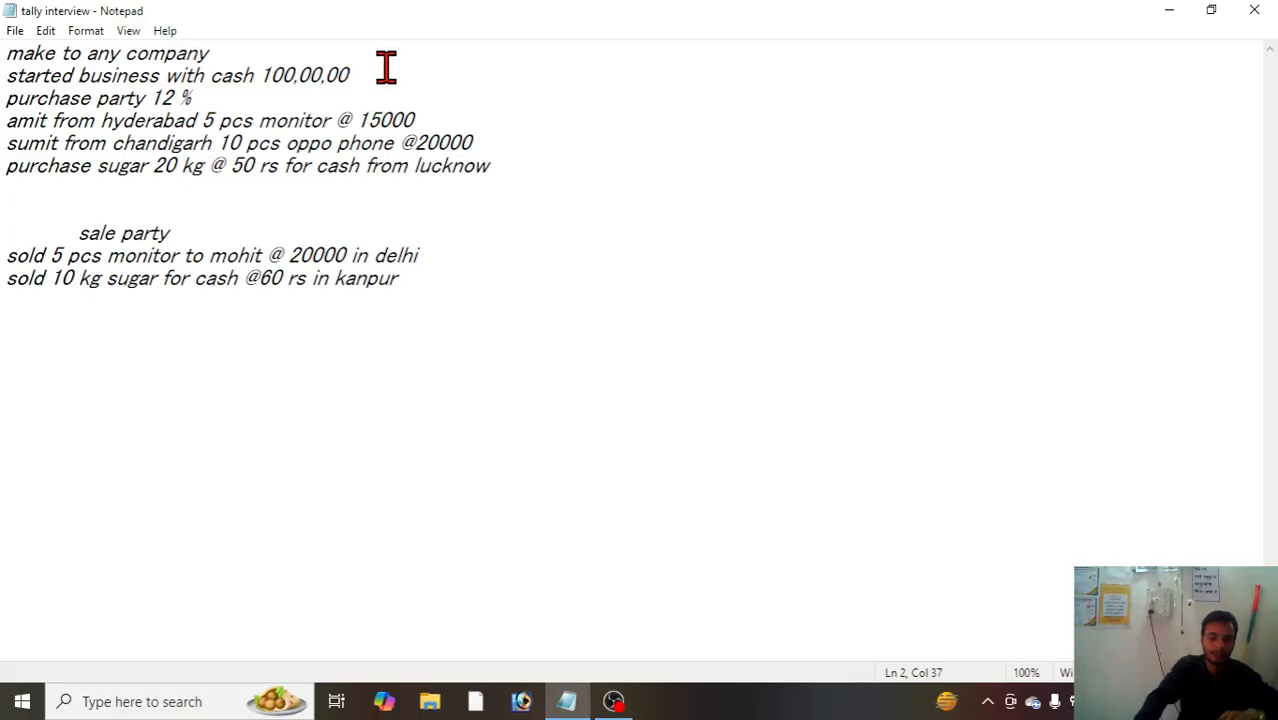
pyautogui.write('and')
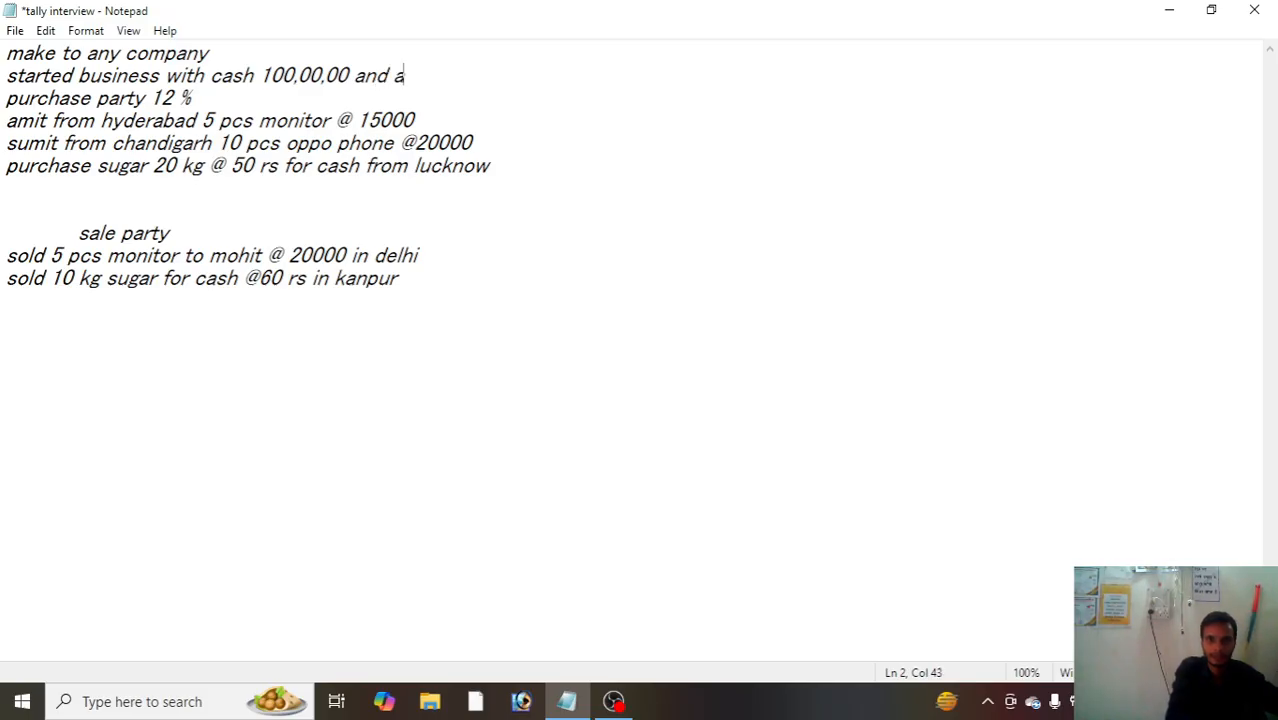
pyautogui.write(' a')
pyautogui.press('BackSpace')
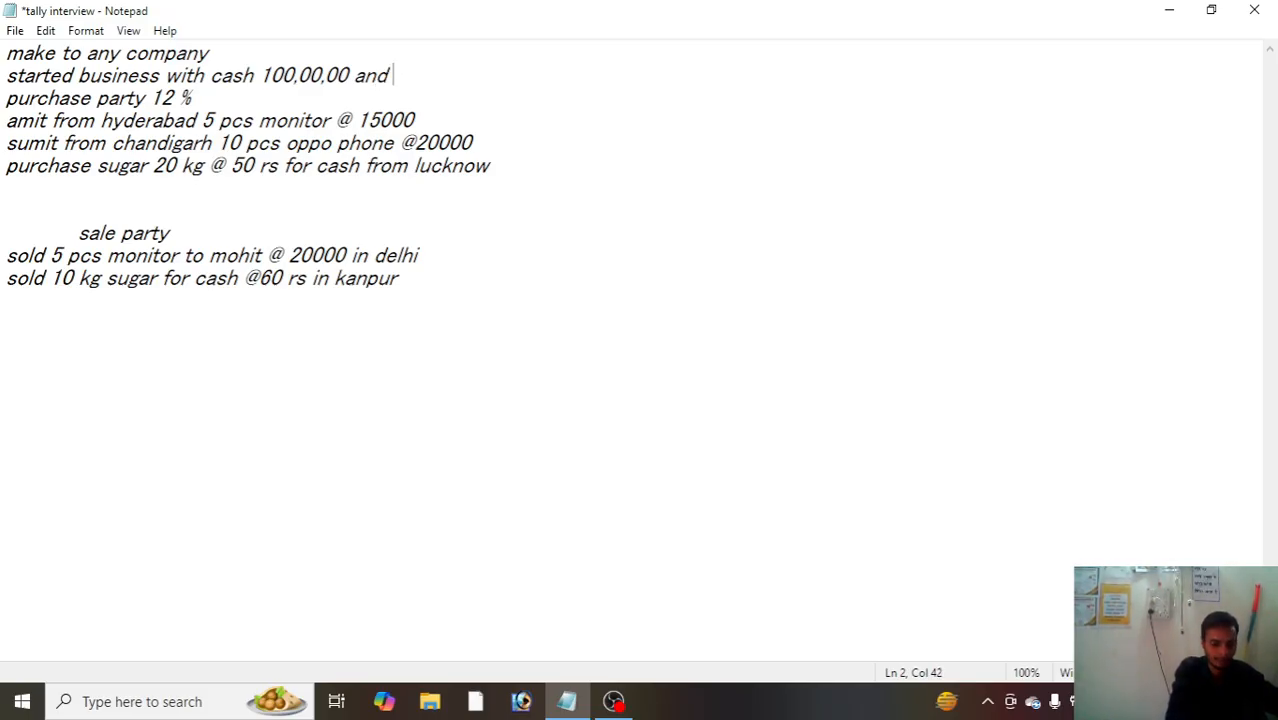
pyautogui.write('union')
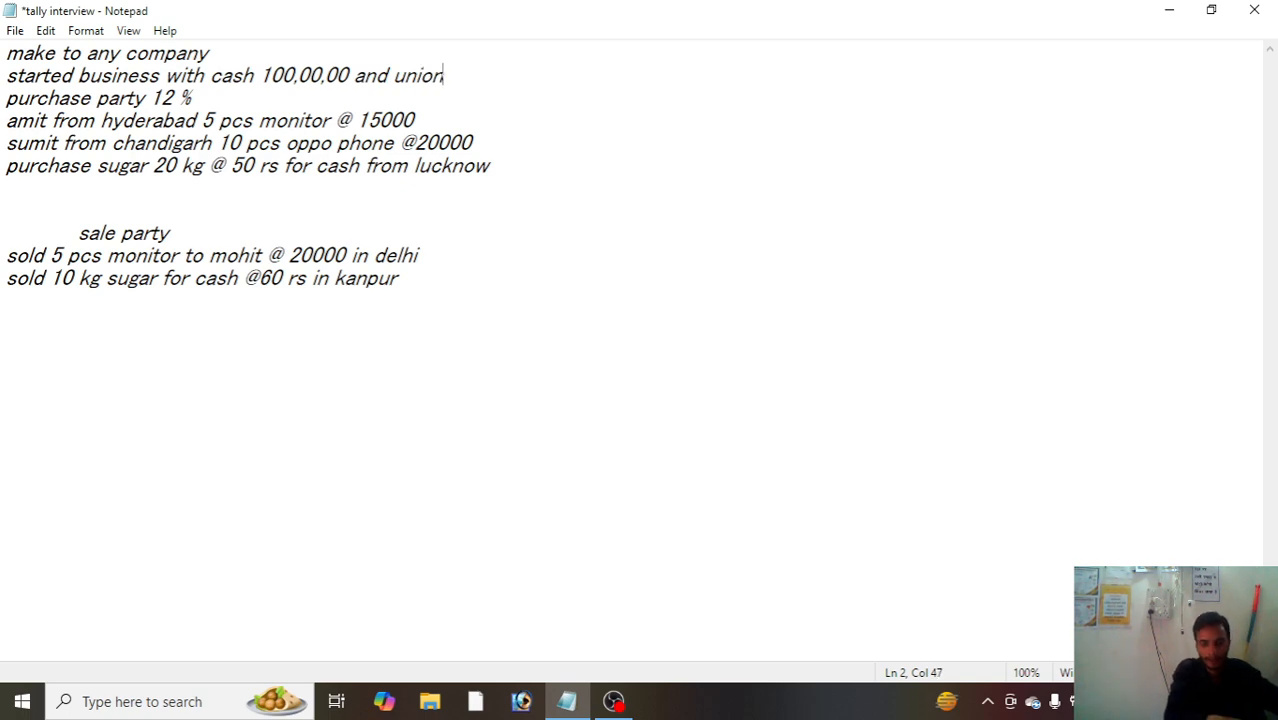
pyautogui.press('BackSpace')
pyautogui.press('BackSpace')
pyautogui.press('BackSpace')
pyautogui.press('BackSpace')
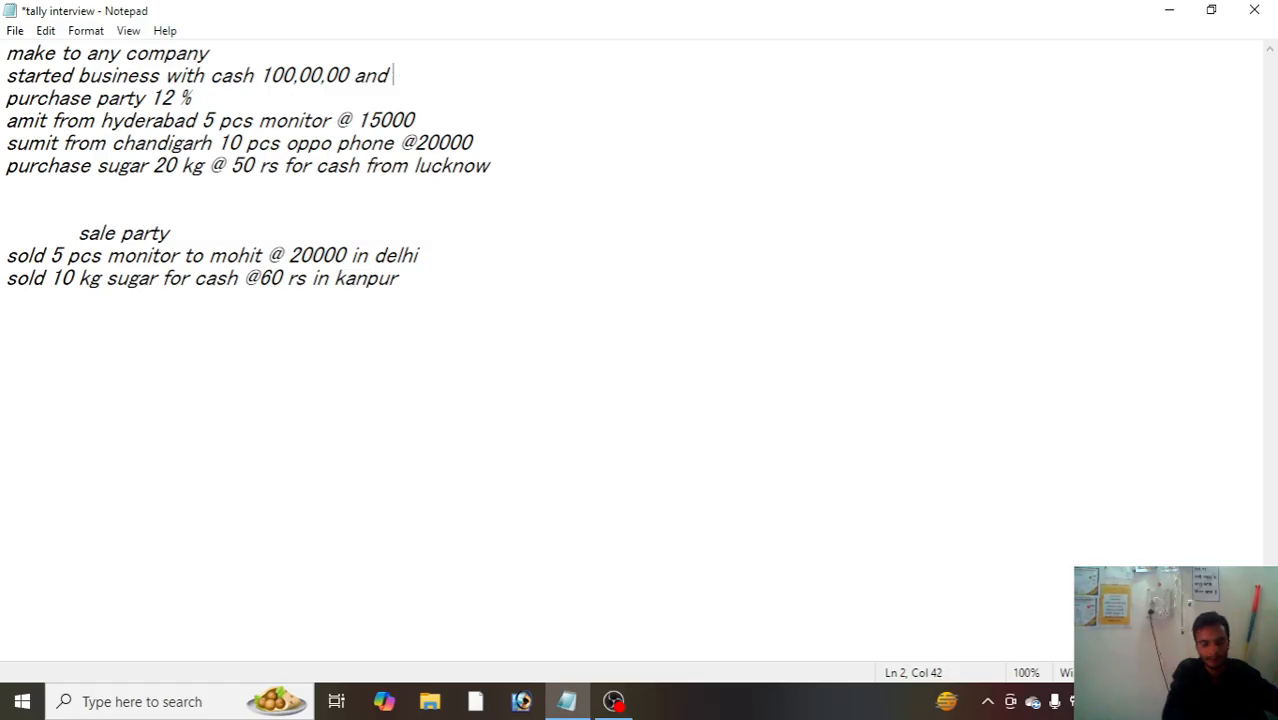
pyautogui.write('s')
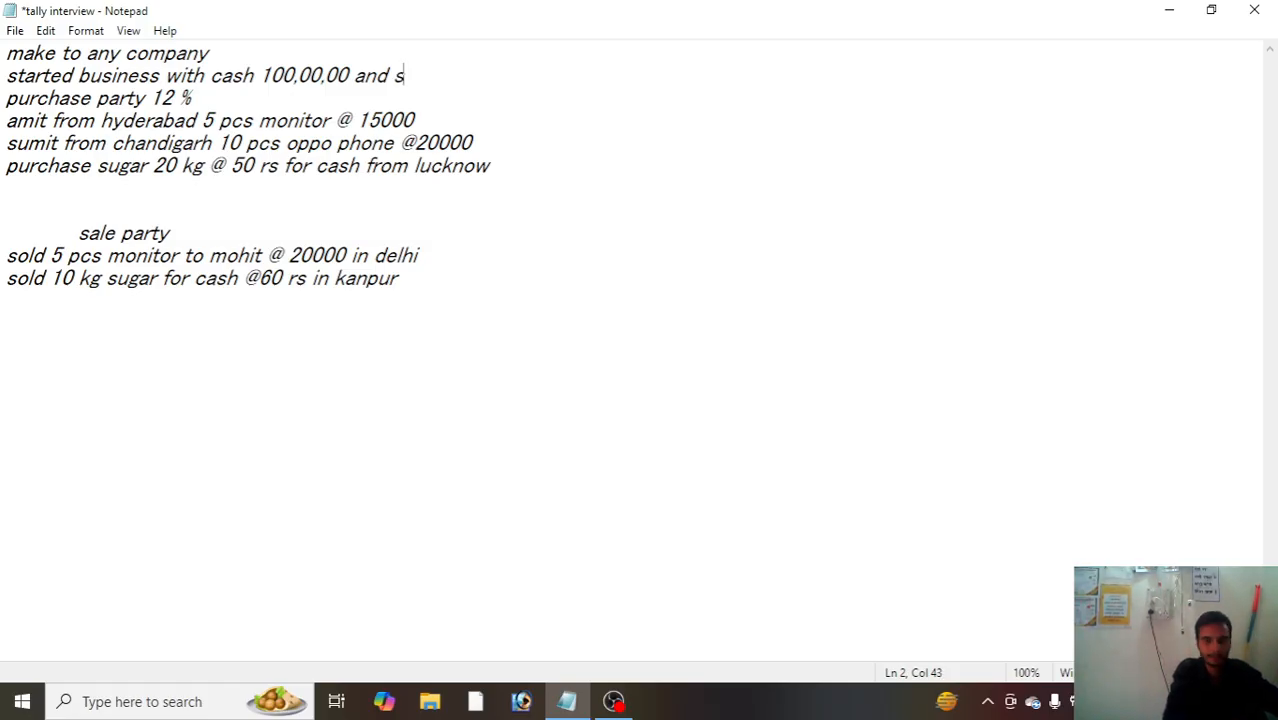
pyautogui.write('b')
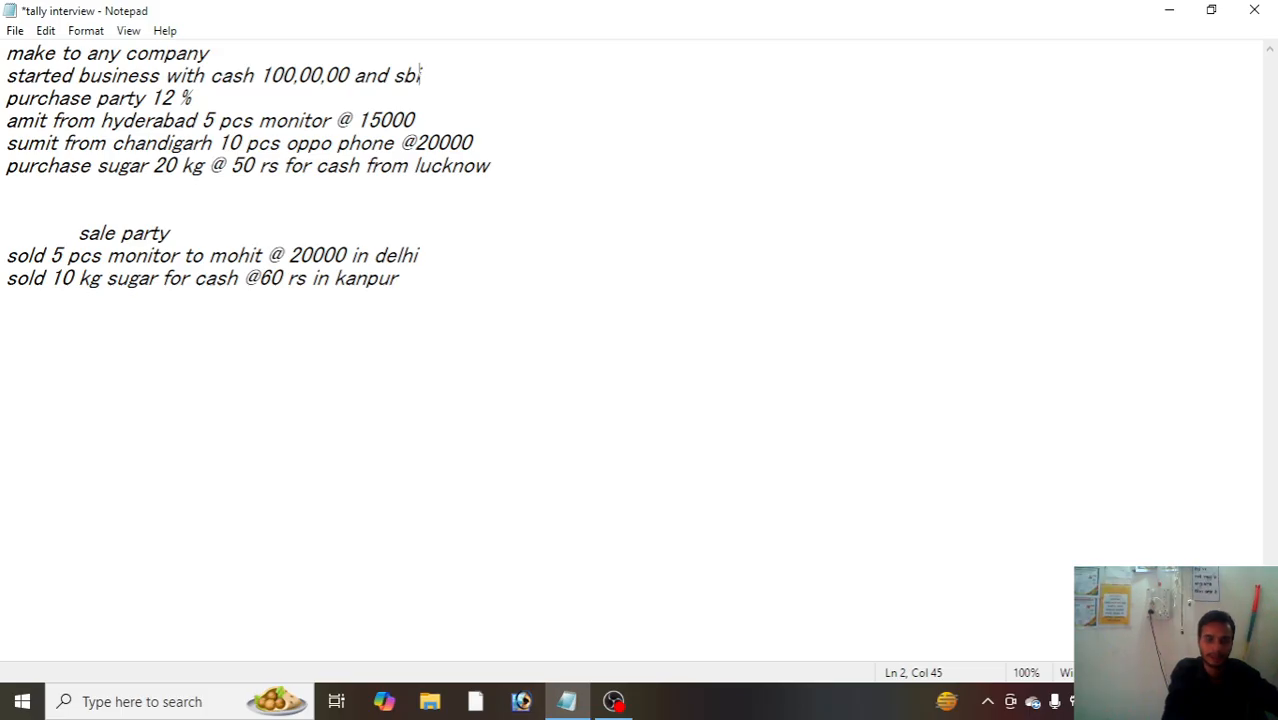
pyautogui.write('i ')
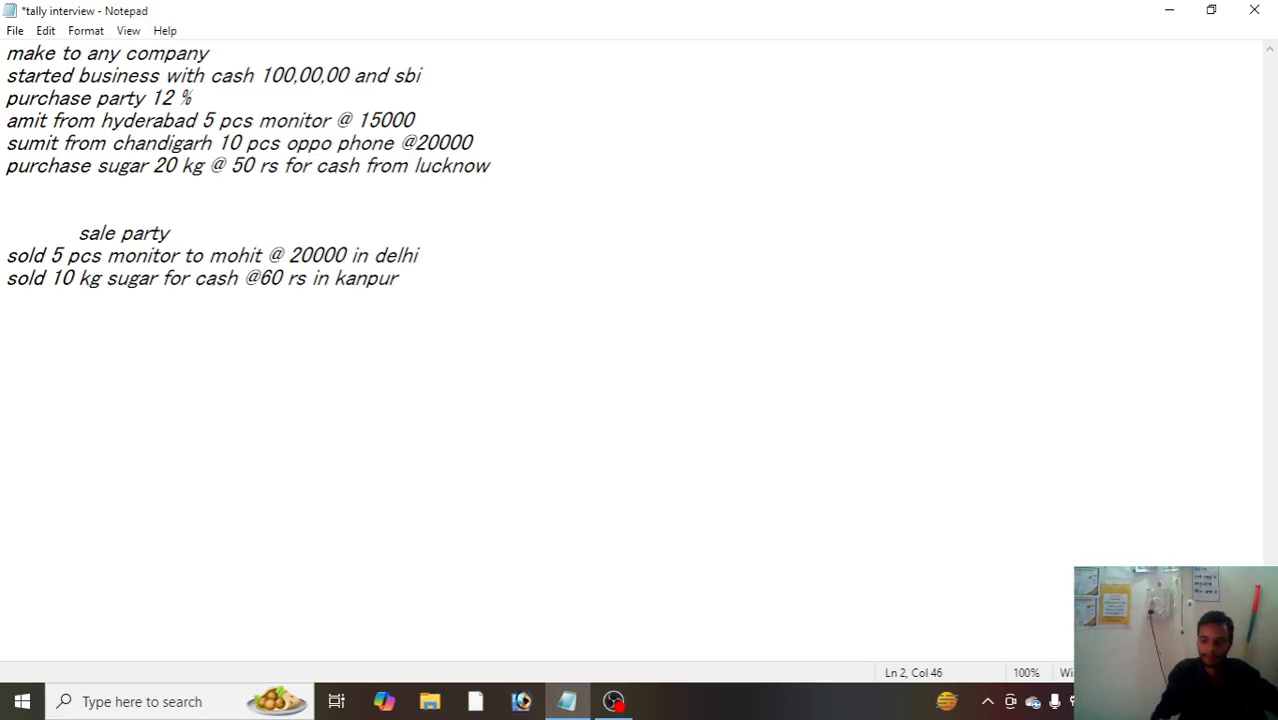
pyautogui.write('500,000')
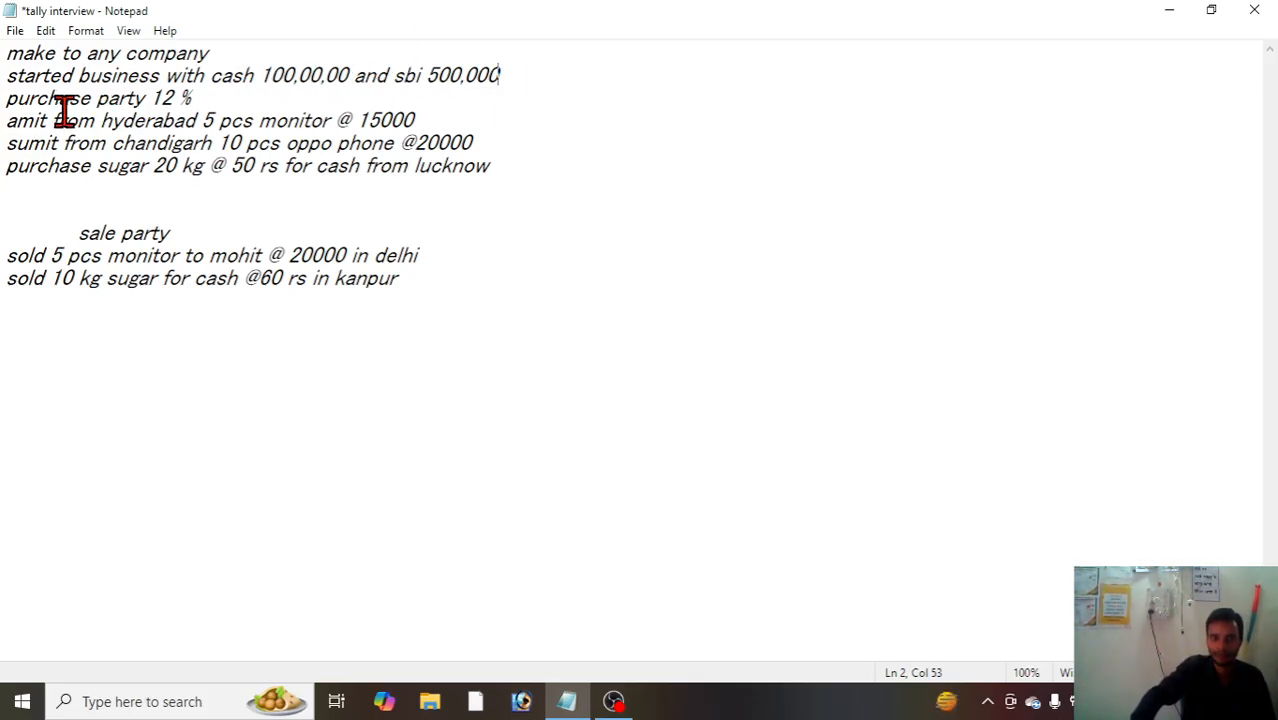
pyautogui.click(247, 100)
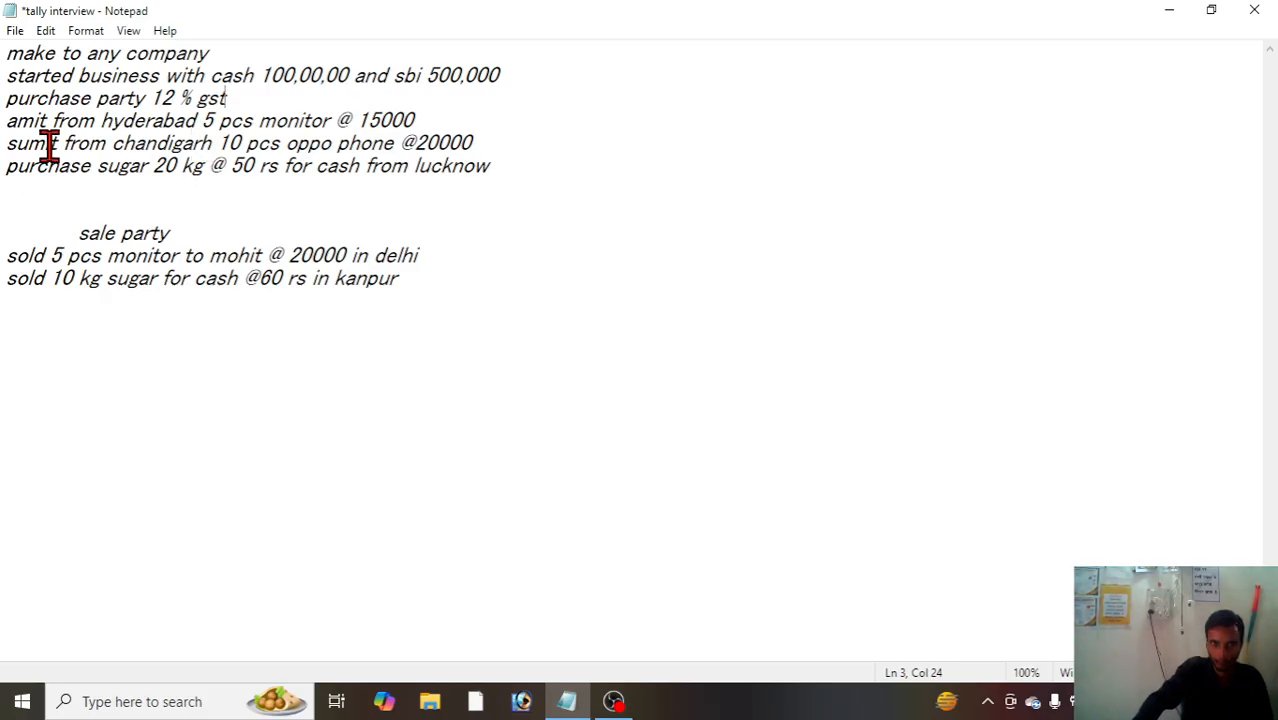
pyautogui.click(525, 192)
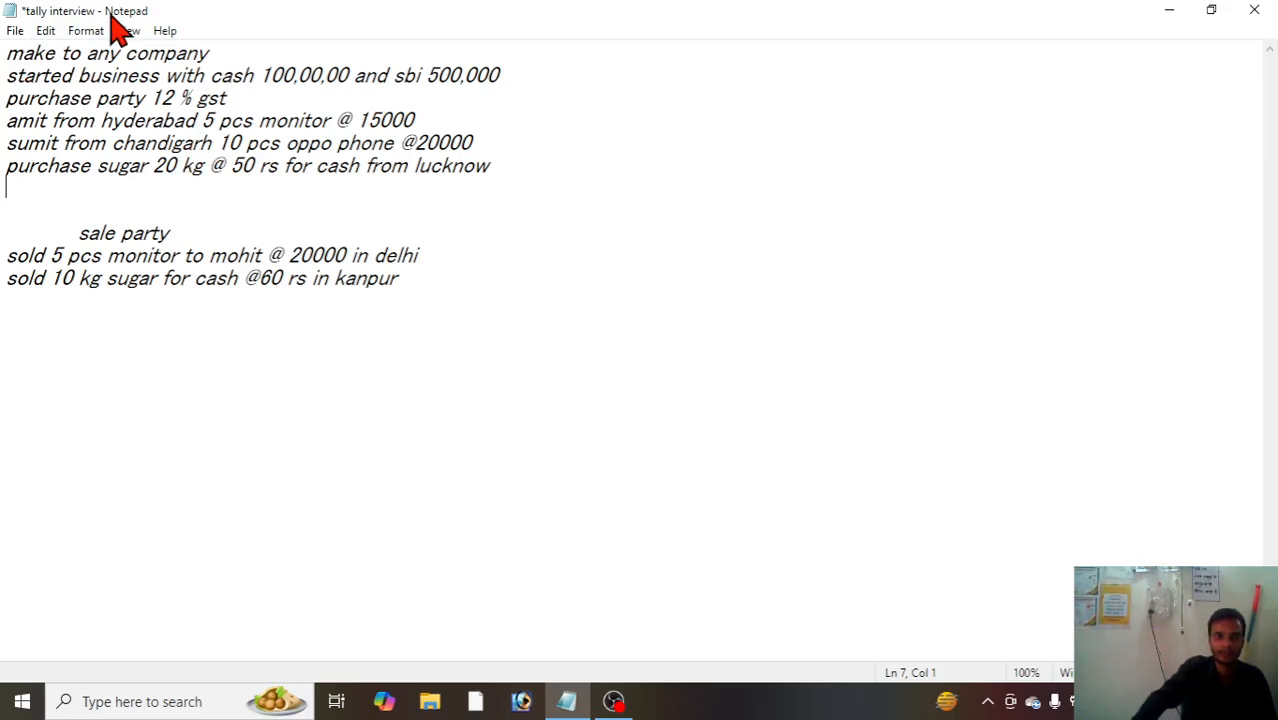
# Step: Minimize the notes, launch TallyPrime and continue in Educational Mode
pyautogui.click(1164, 14)
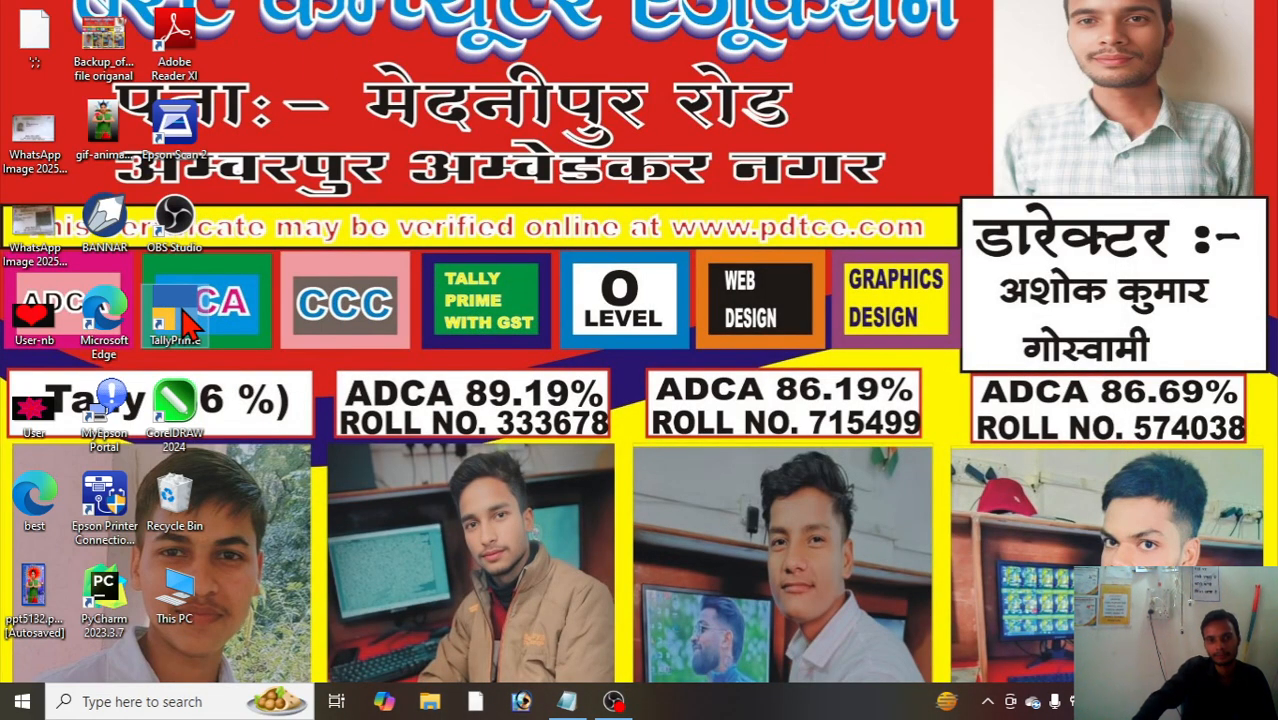
pyautogui.doubleClick(170, 325)
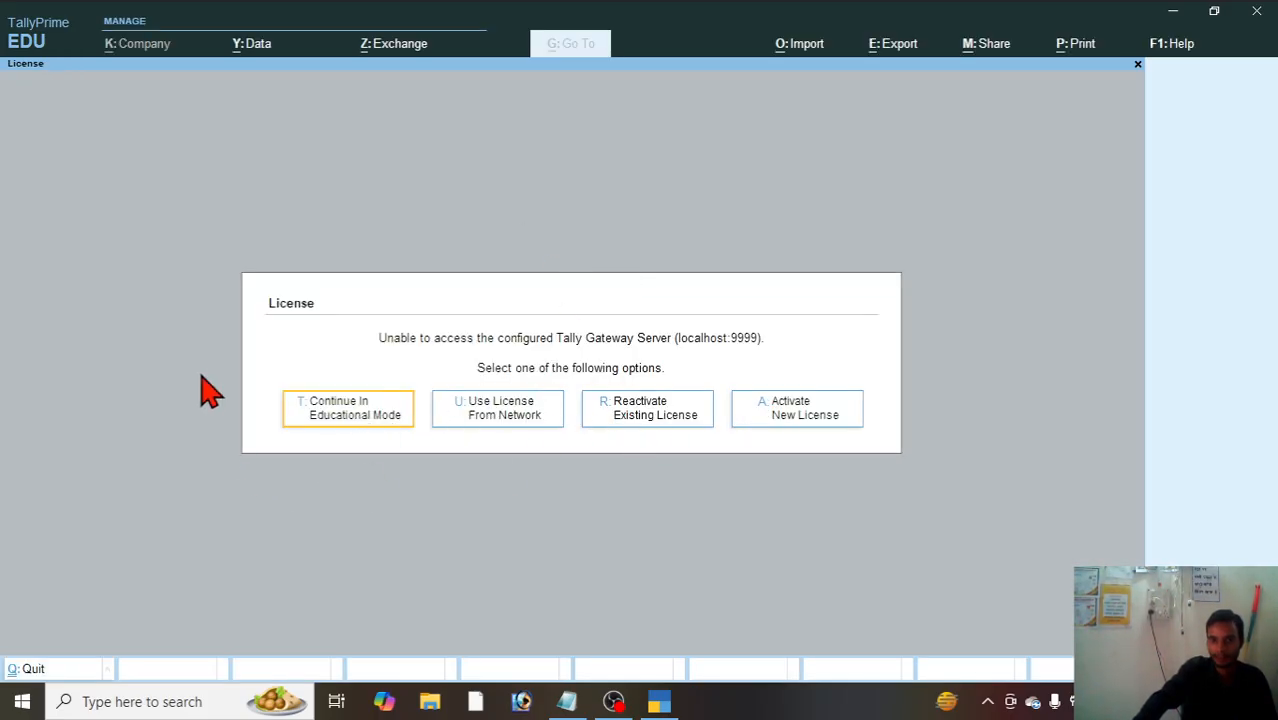
pyautogui.click(352, 428)
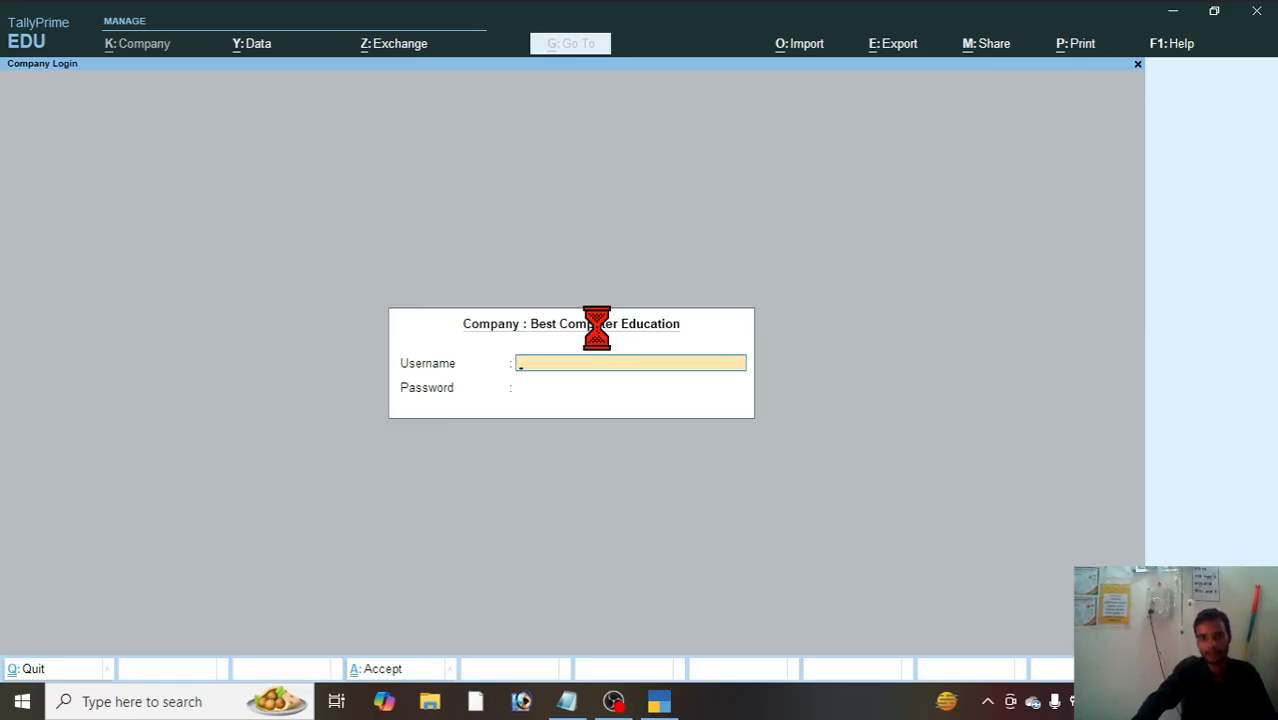
# Step: Skip the existing company's login, start creating a new company and review the creation form's configuration options
pyautogui.press('Escape')
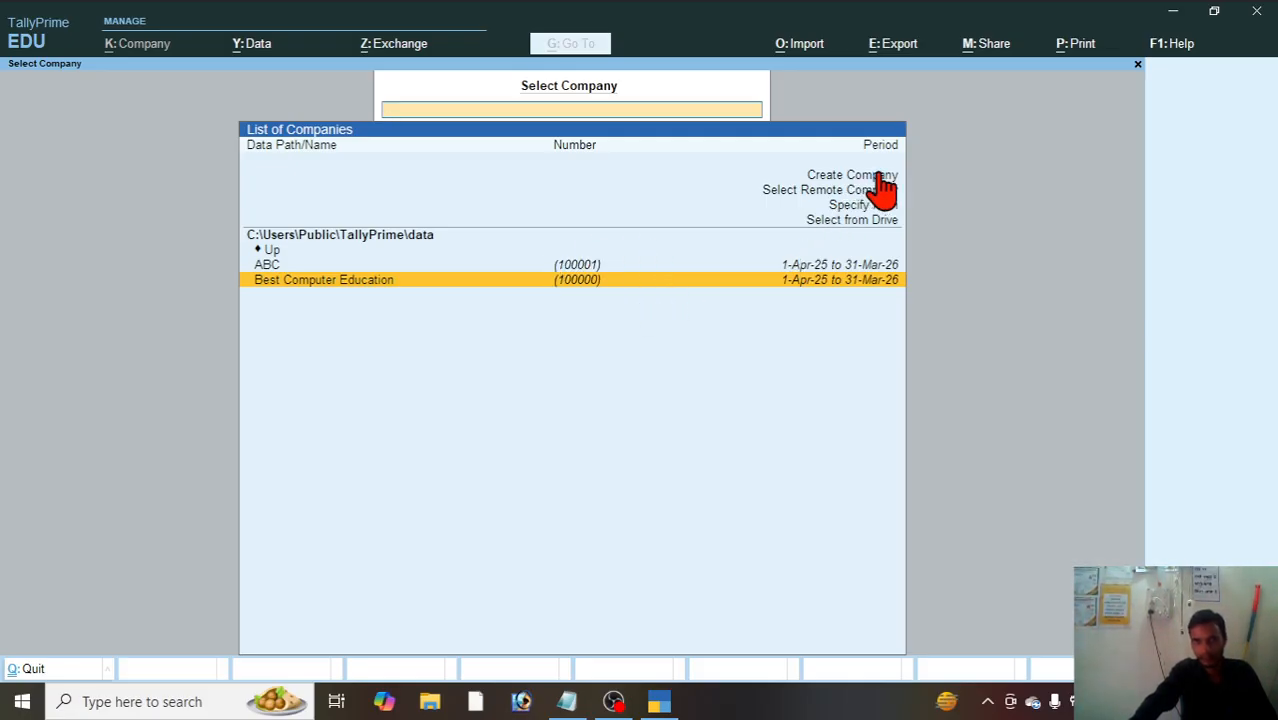
pyautogui.click(841, 178)
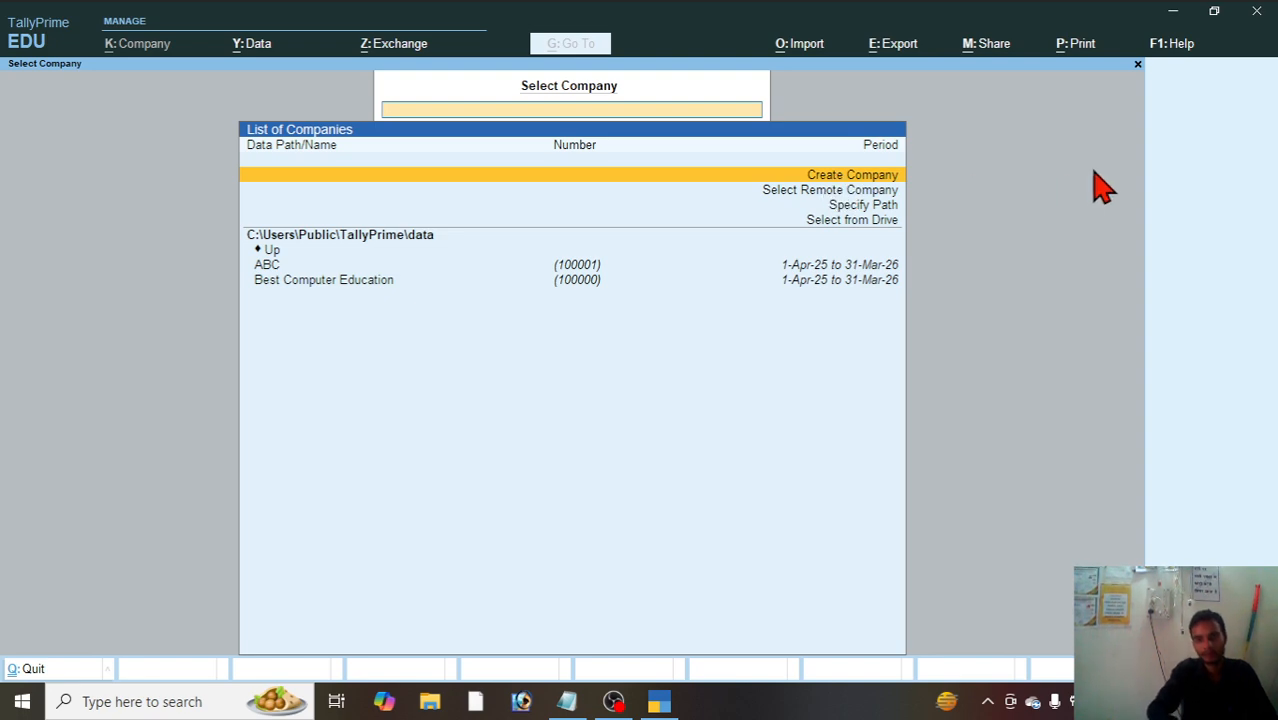
pyautogui.press('Return')
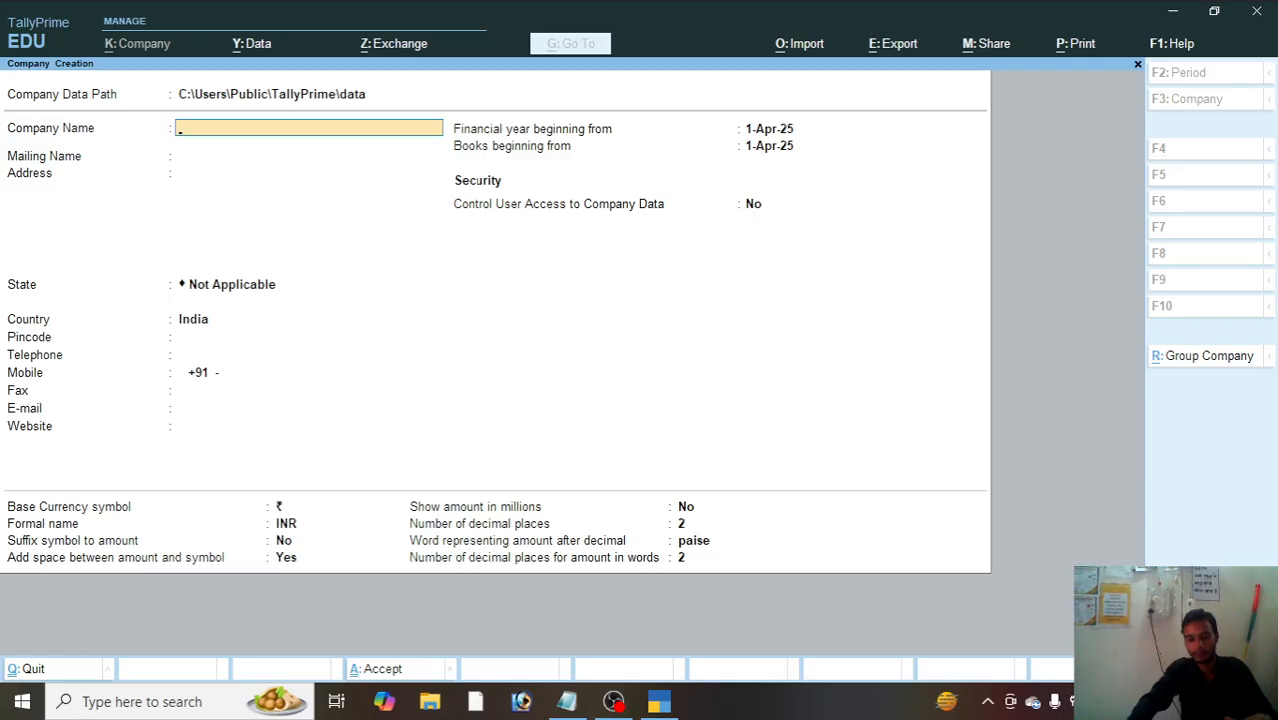
pyautogui.press('F12')
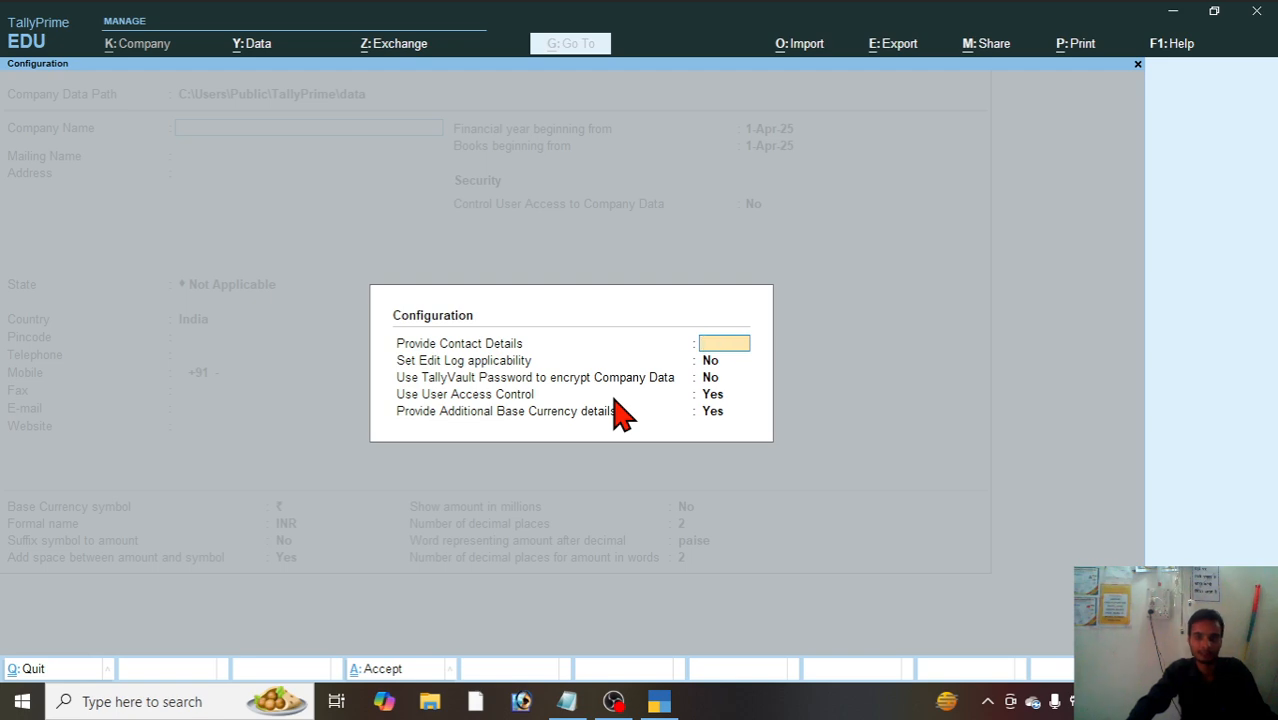
pyautogui.press('Escape')
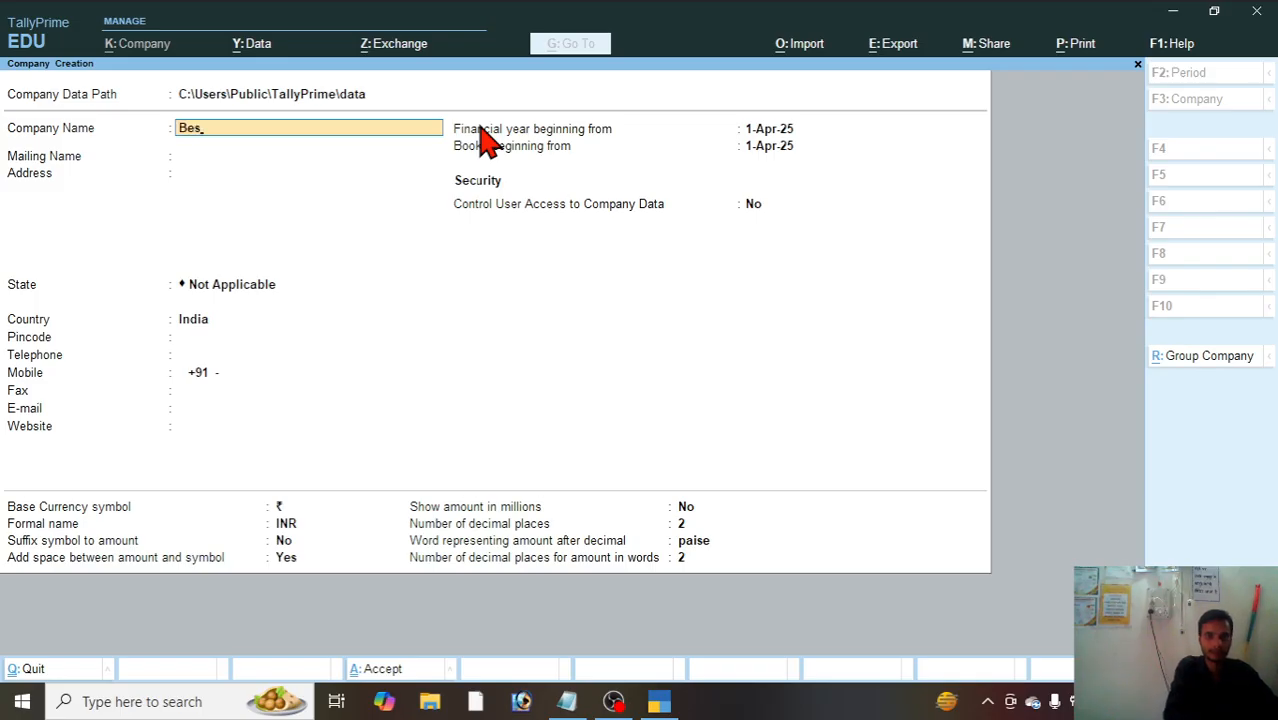
# Step: Set the company name to Best Computer Education Pvt Ltd and keep the same text as the mailing name
pyautogui.write('cation Pv')
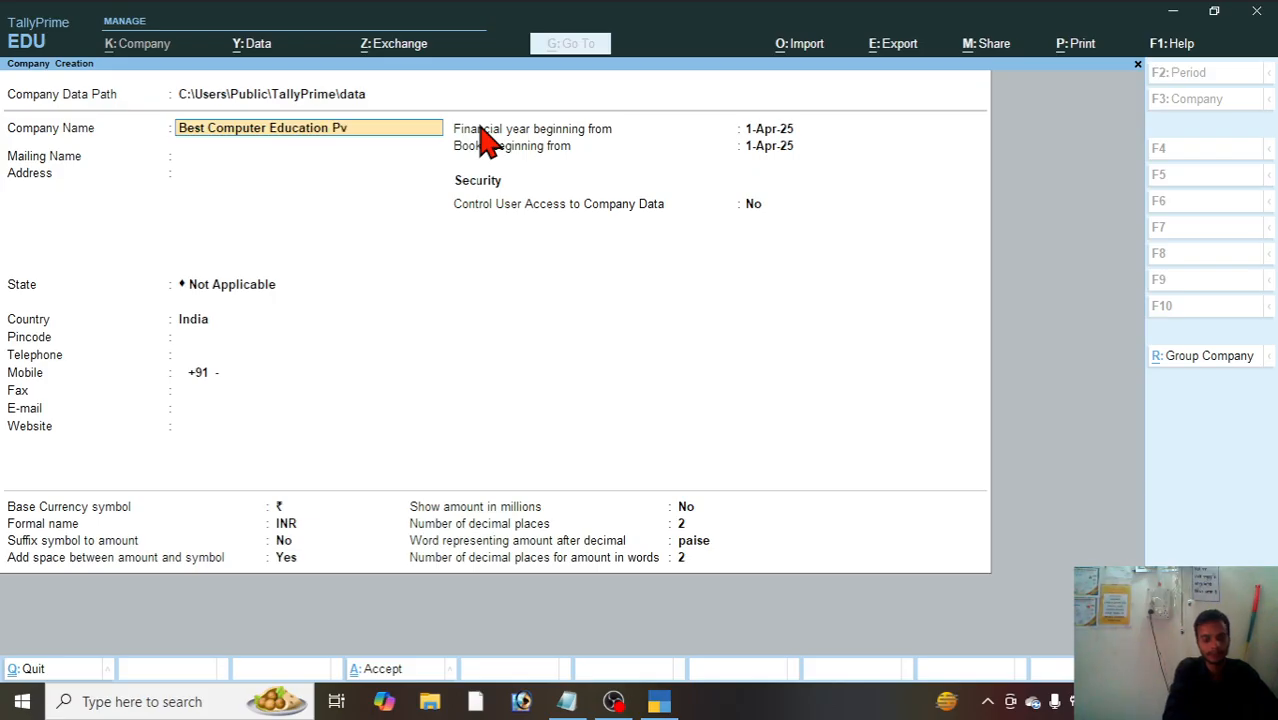
pyautogui.write('td')
pyautogui.press('Return')
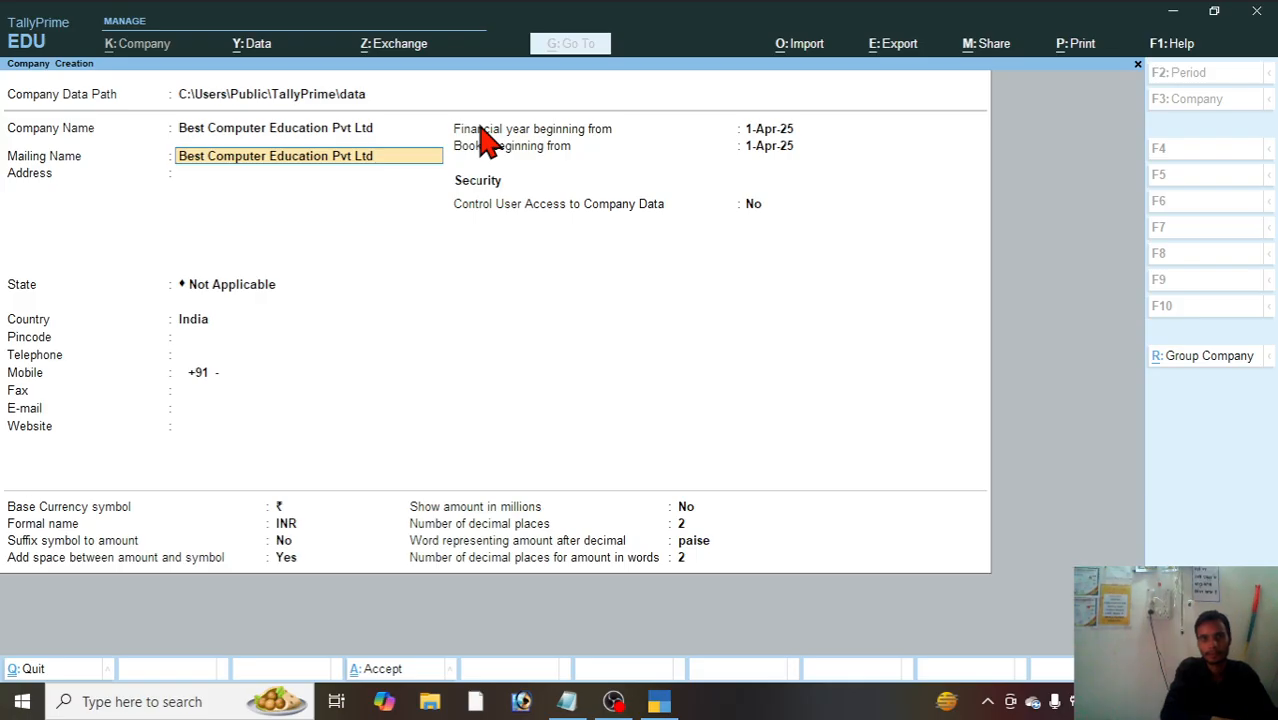
pyautogui.press('Return')
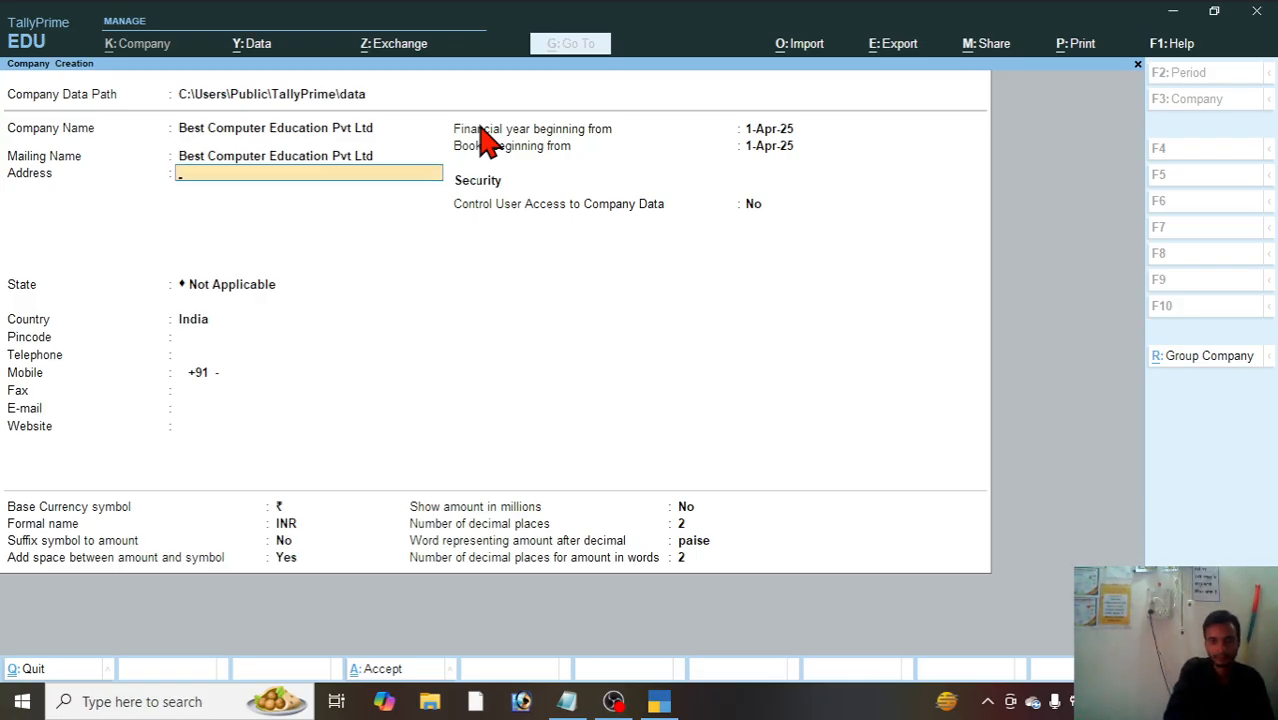
# Step: Enter the company's postal address on a single address line
pyautogui.write('Am')
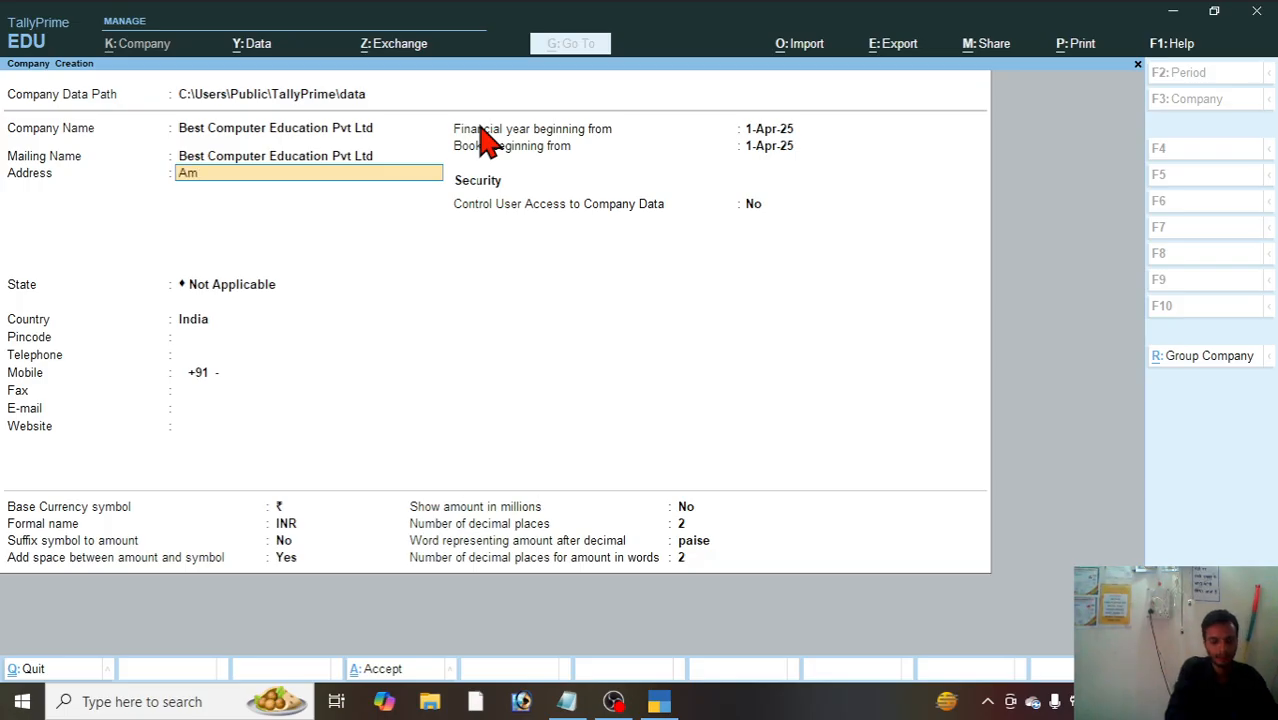
pyautogui.write('barpur Ambedka')
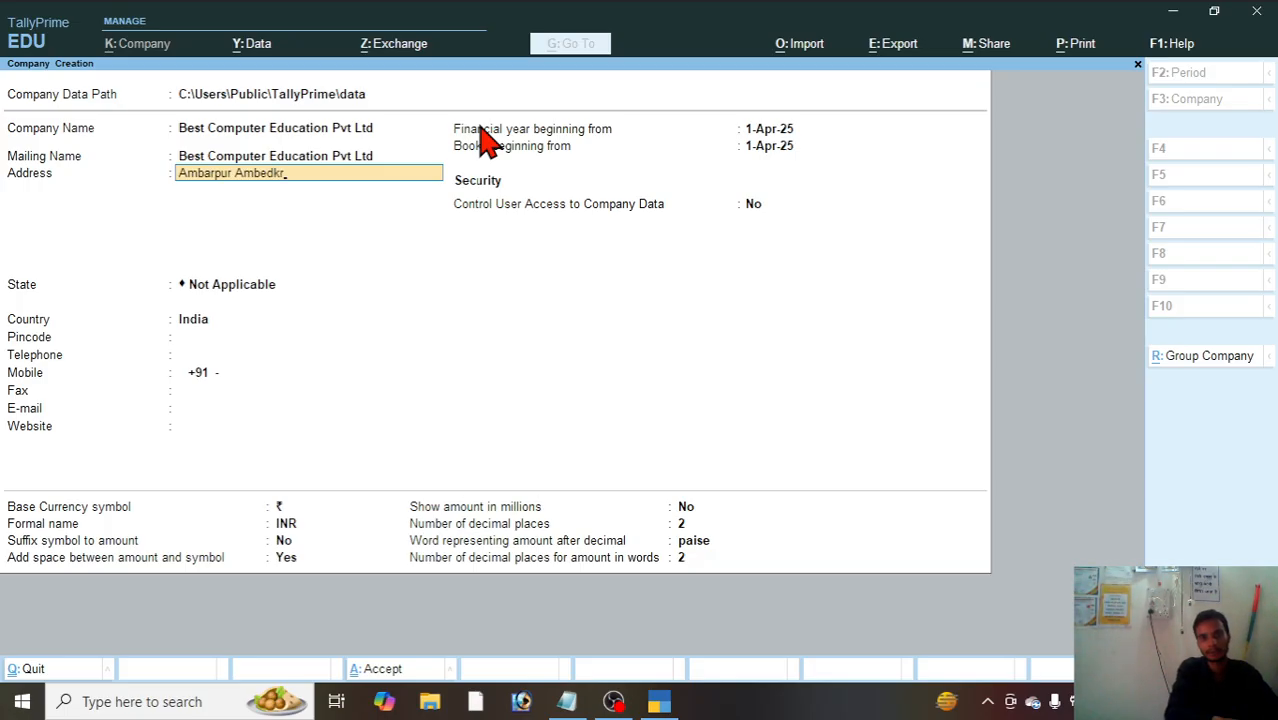
pyautogui.write('r')
pyautogui.press('BackSpace')
pyautogui.write('ar Nagar')
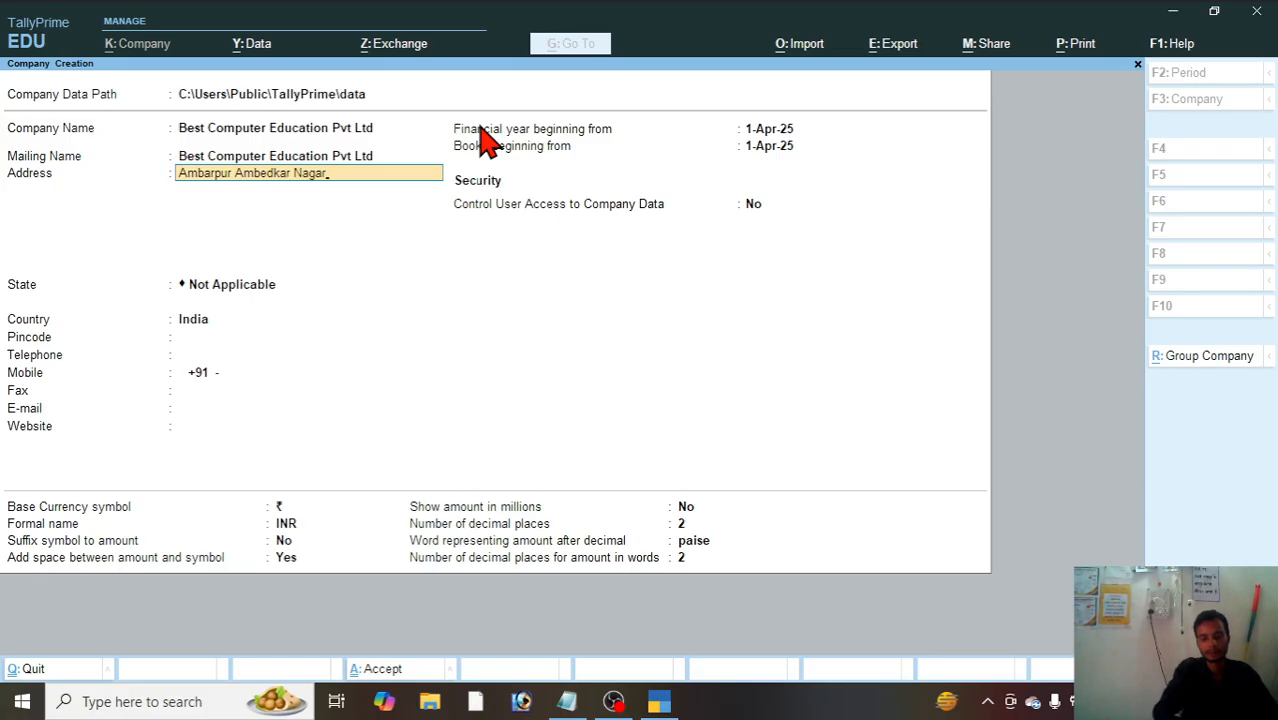
pyautogui.press('Return')
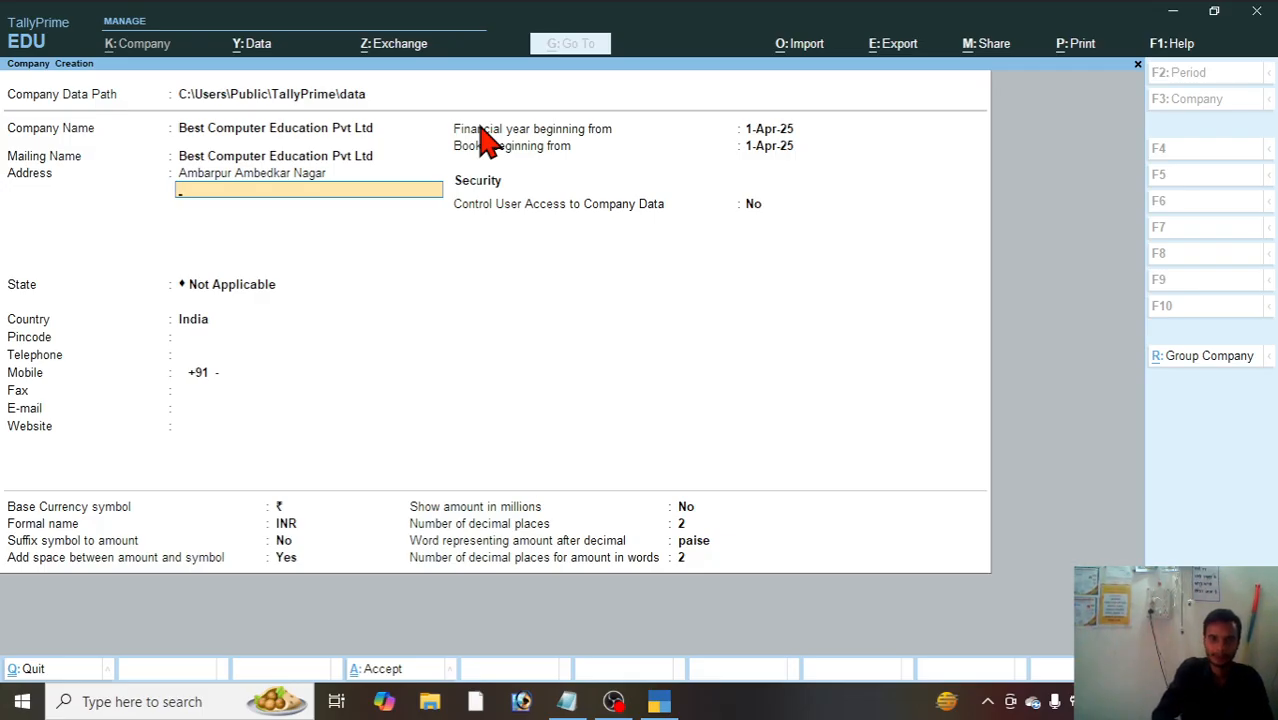
pyautogui.press('Return')
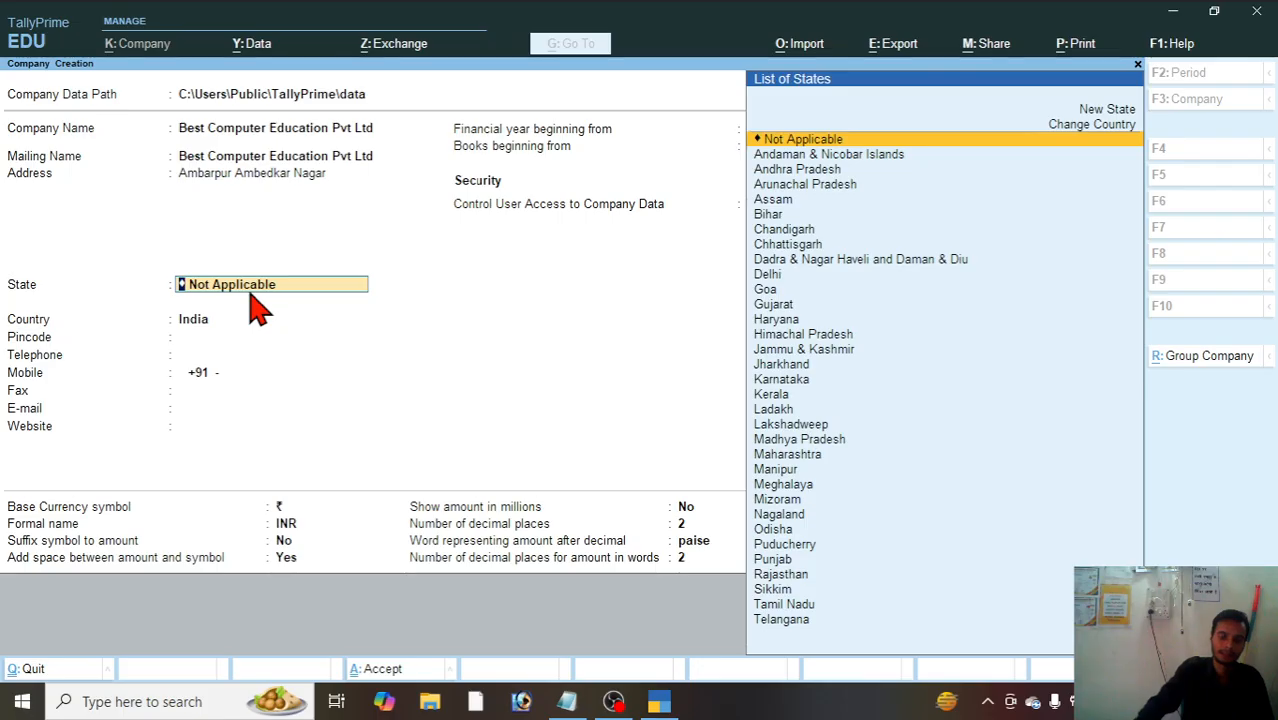
# Step: Set the company's state to Uttar Pradesh
pyautogui.write('U')
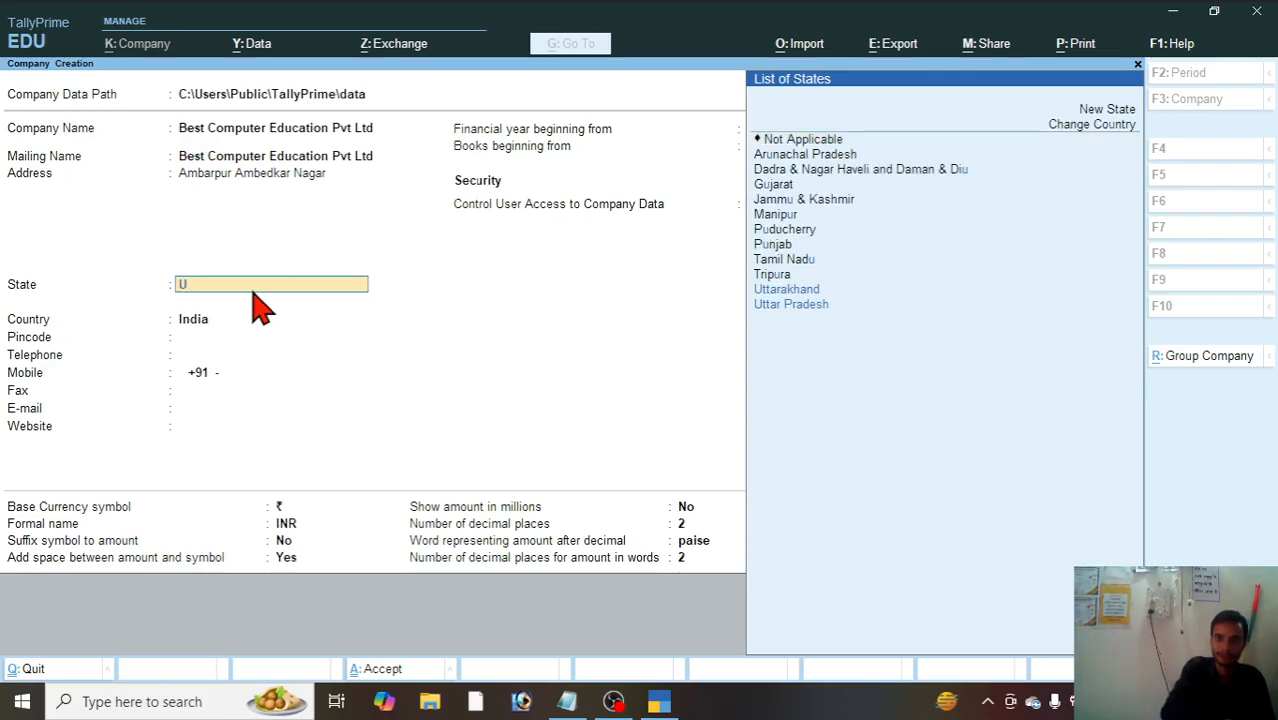
pyautogui.press('Down')
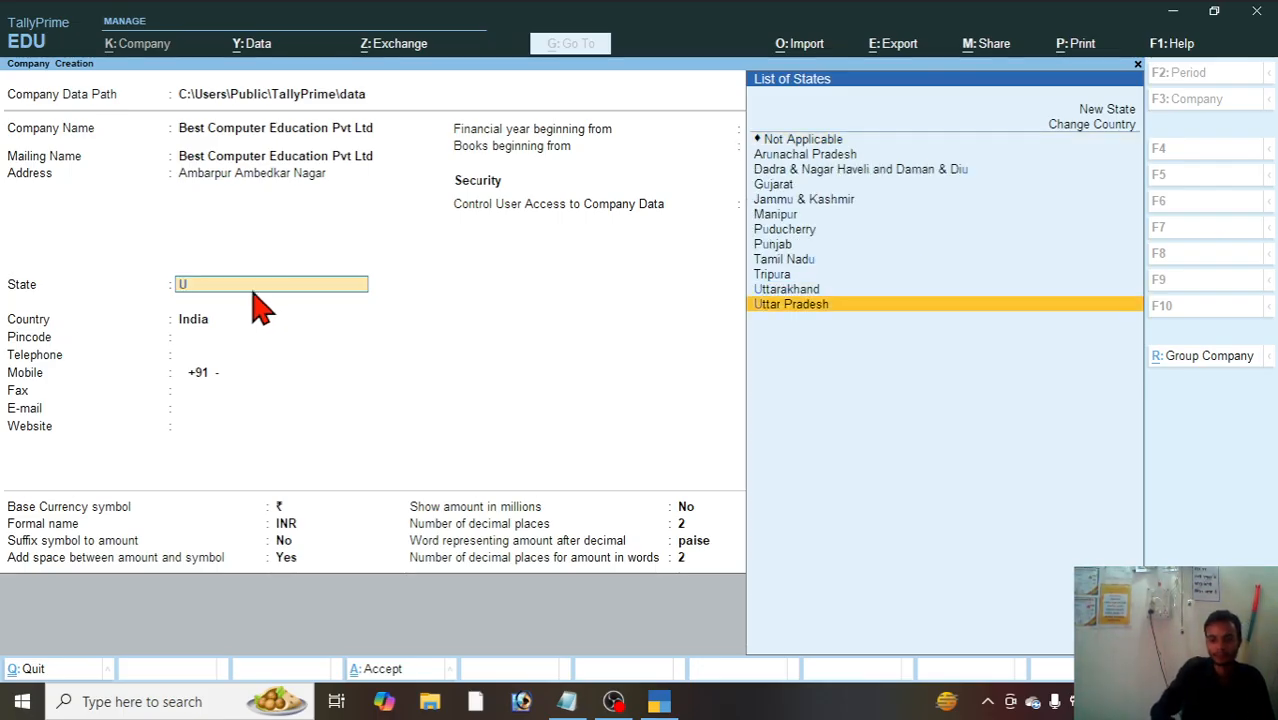
pyautogui.press('Return')
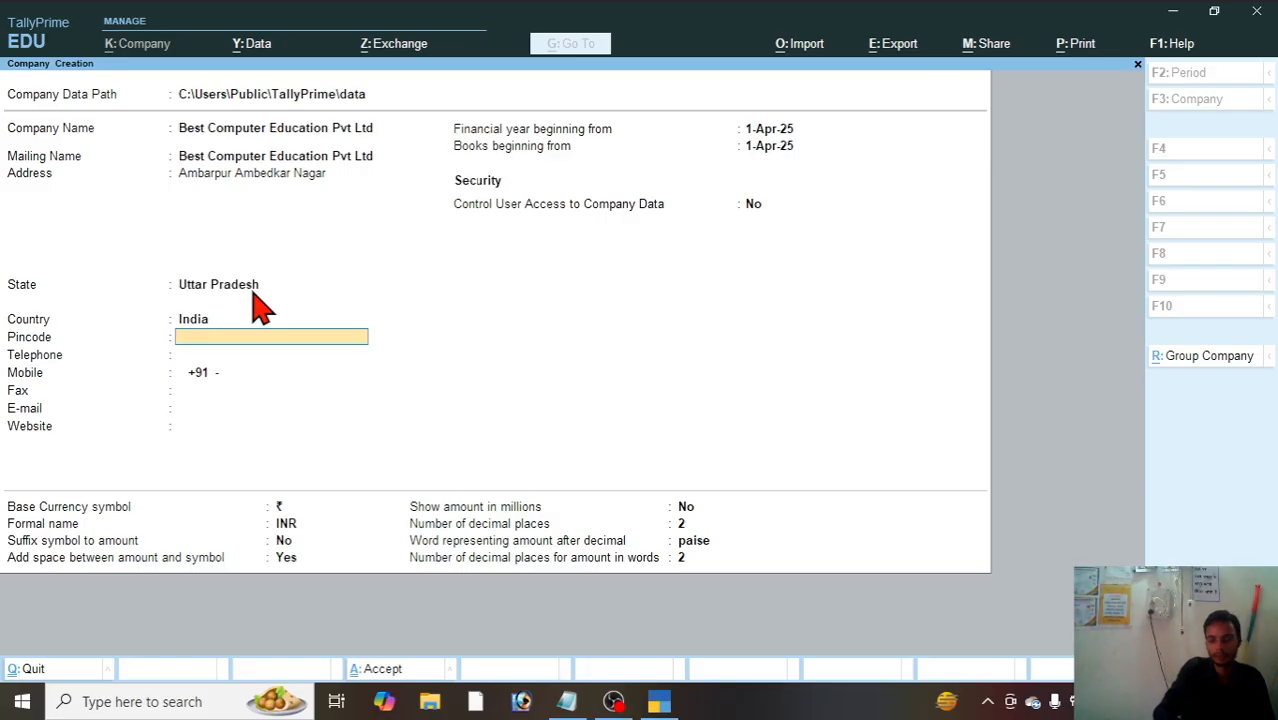
# Step: Enter the company's postal pincode and telephone number
pyautogui.write('24149')
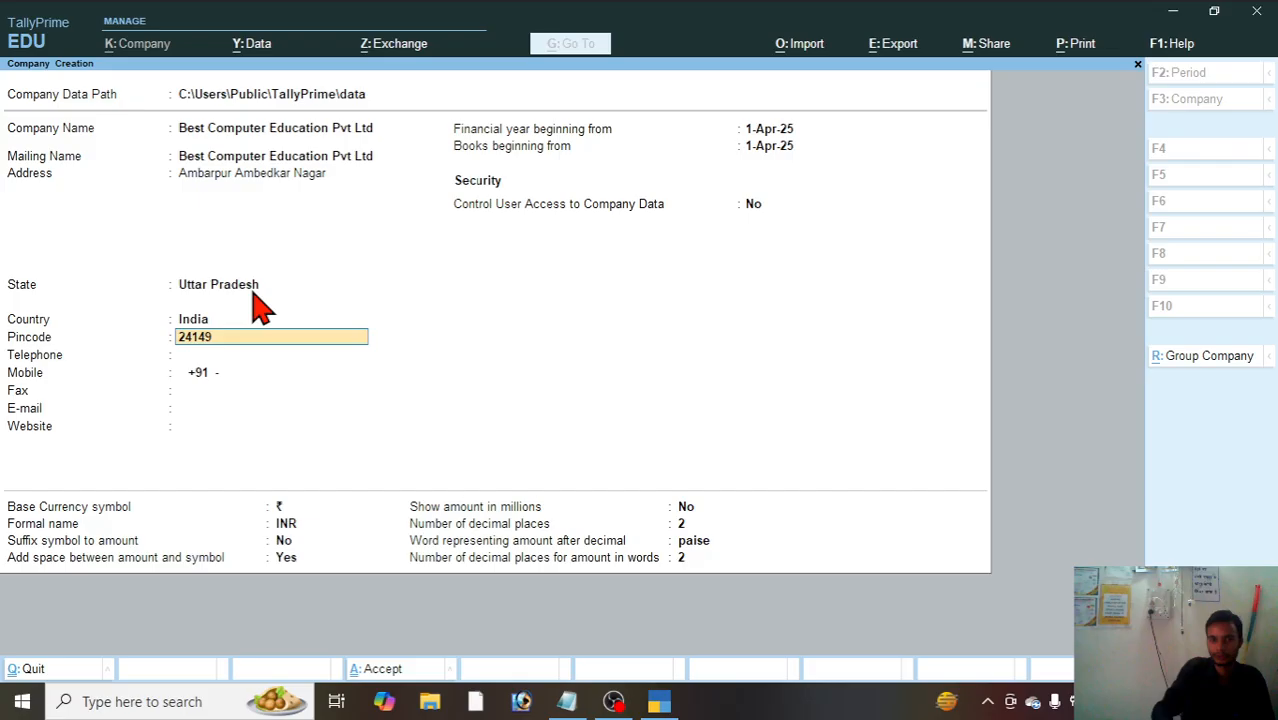
pyautogui.press('BackSpace')
pyautogui.press('BackSpace')
pyautogui.press('BackSpace')
pyautogui.press('BackSpace')
pyautogui.press('BackSpace')
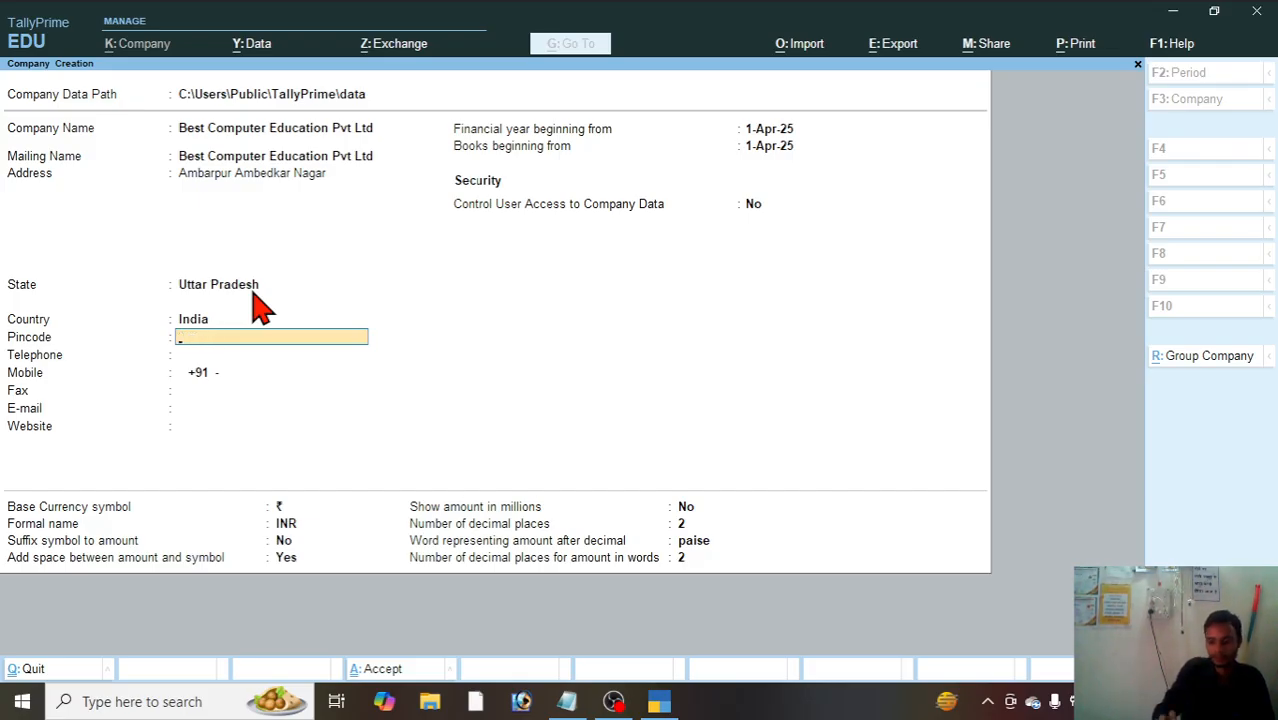
pyautogui.write('224149')
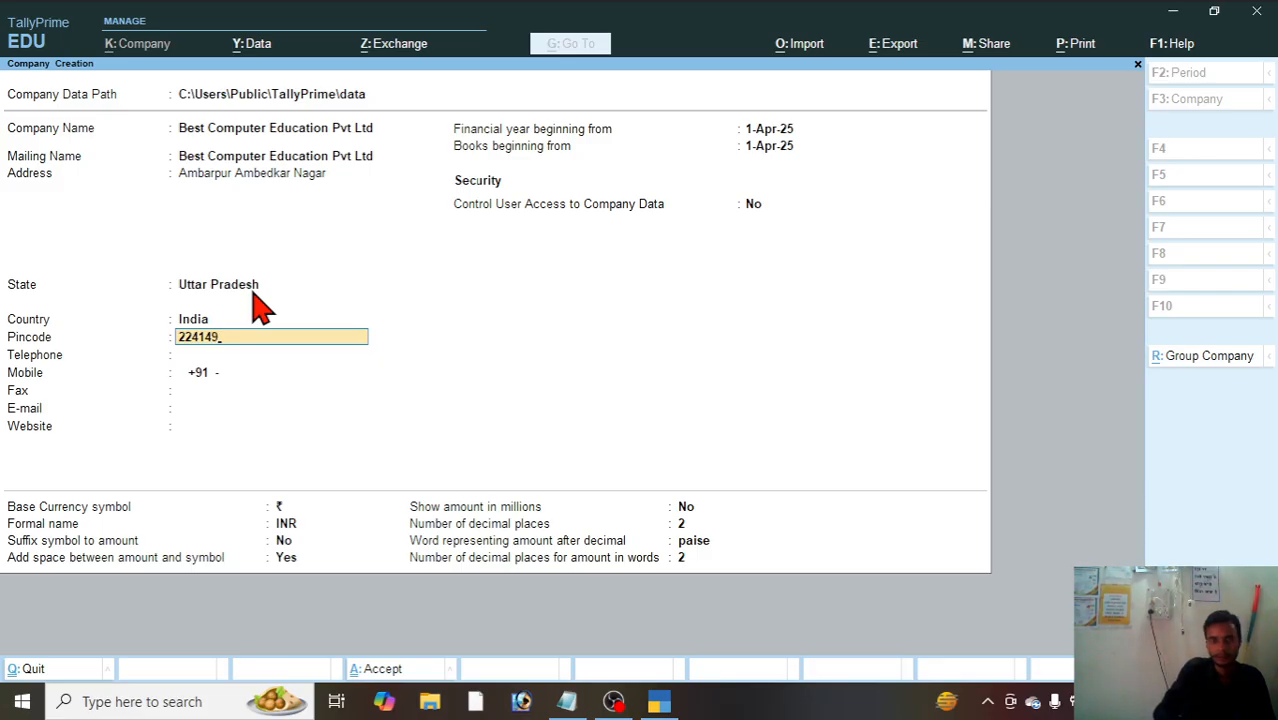
pyautogui.press('Return')
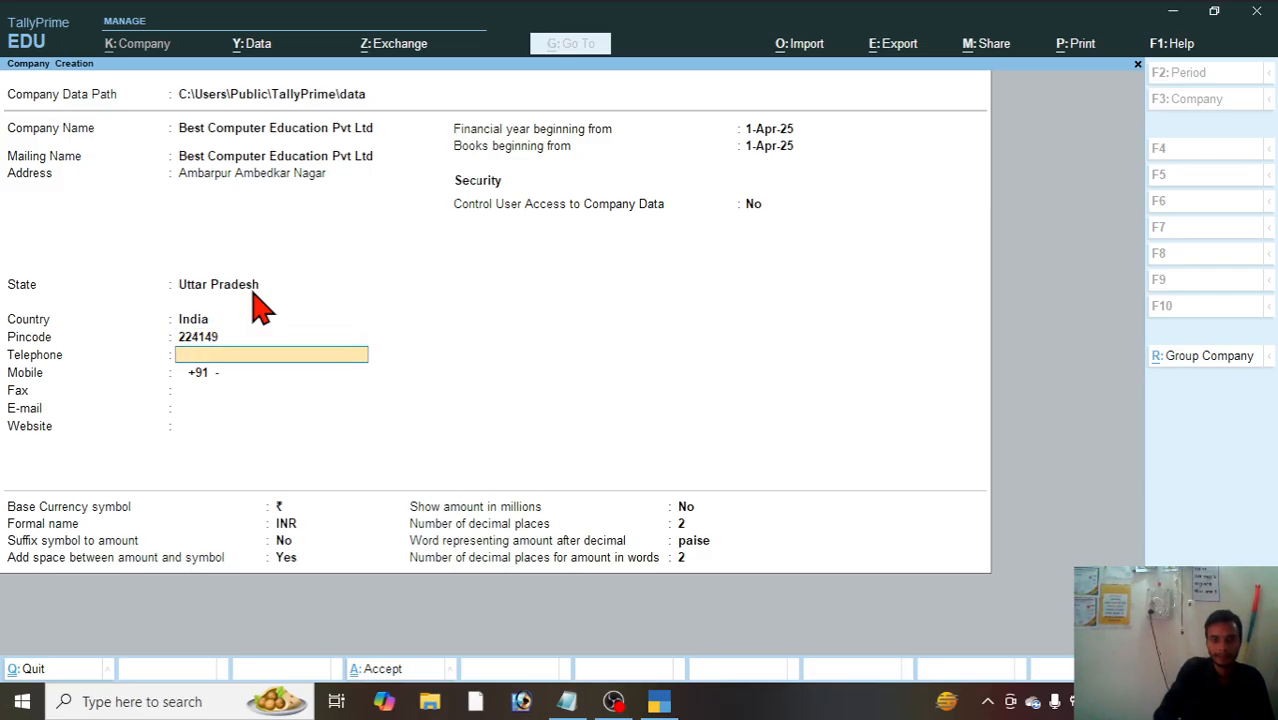
pyautogui.write('124512451245')
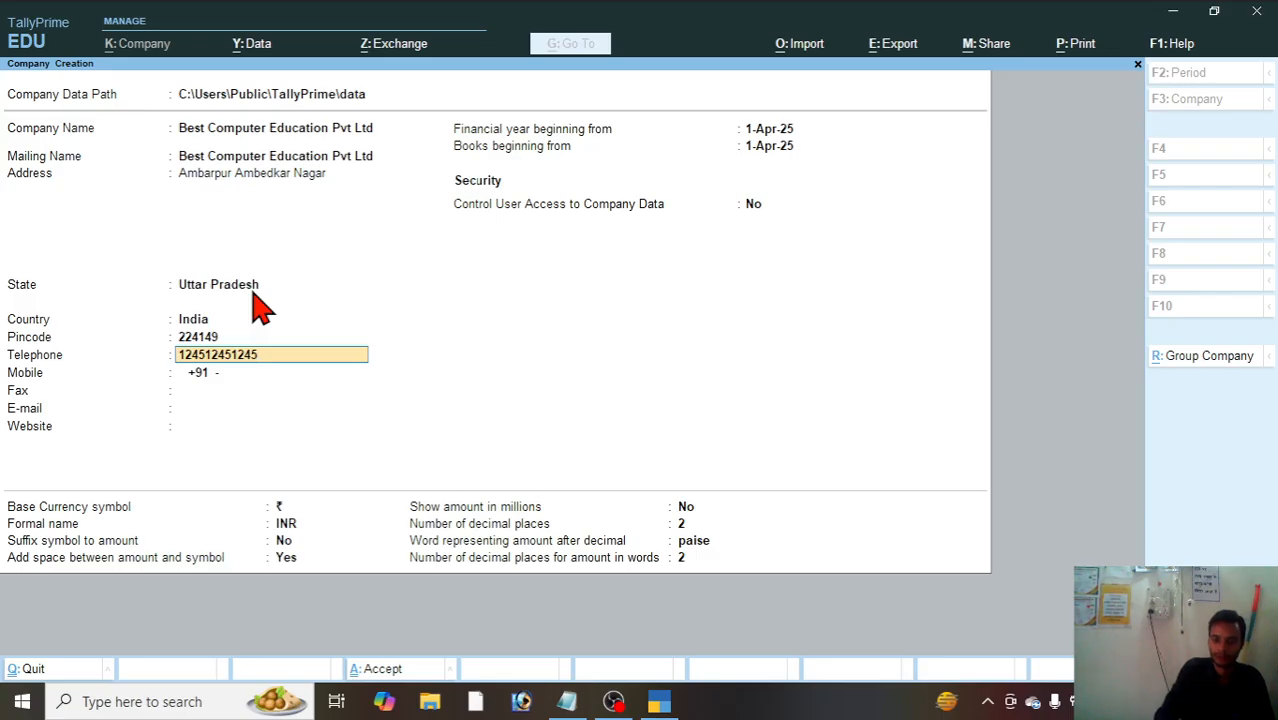
# Step: Enter the company's mobile number and fax number
pyautogui.press('Return')
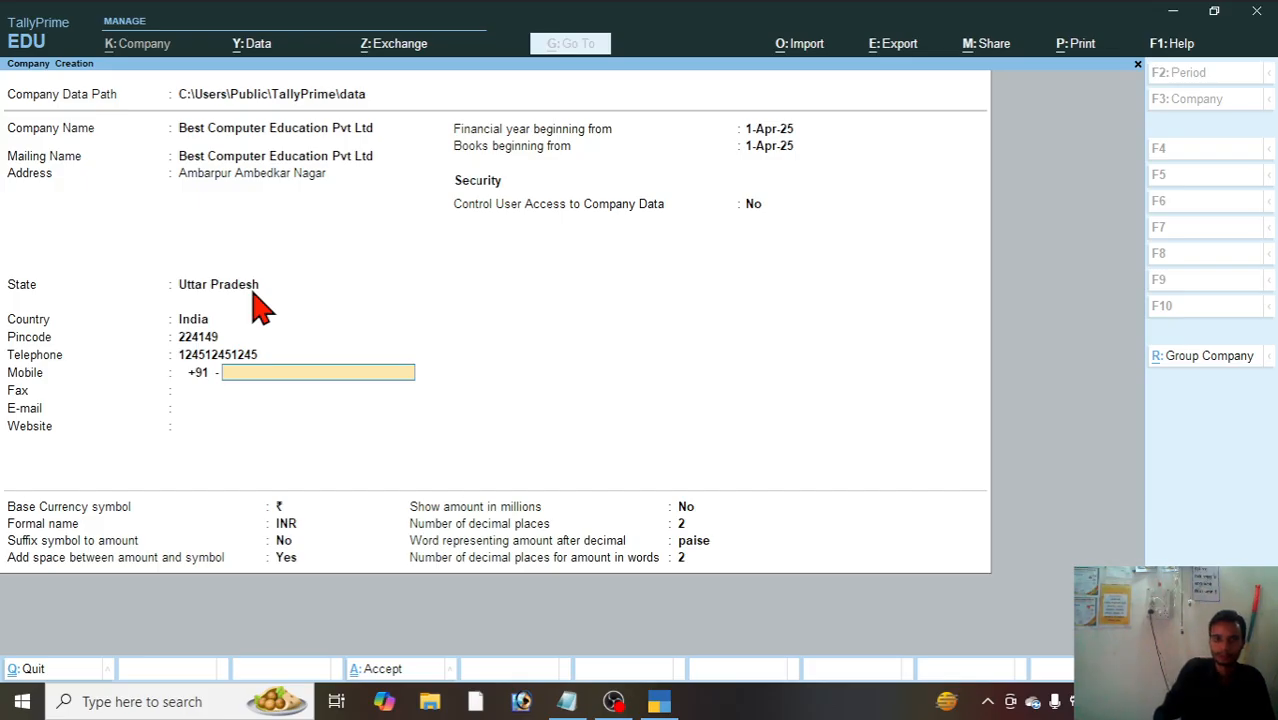
pyautogui.write('124512451245')
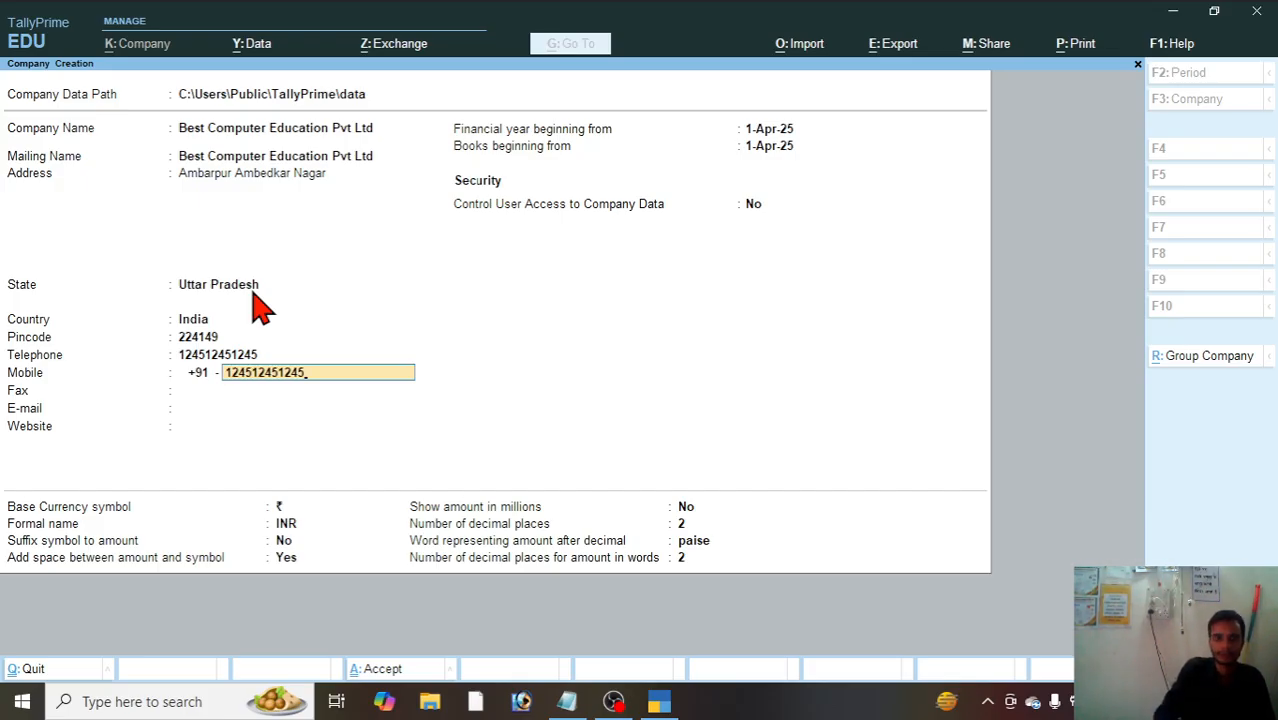
pyautogui.press('Return')
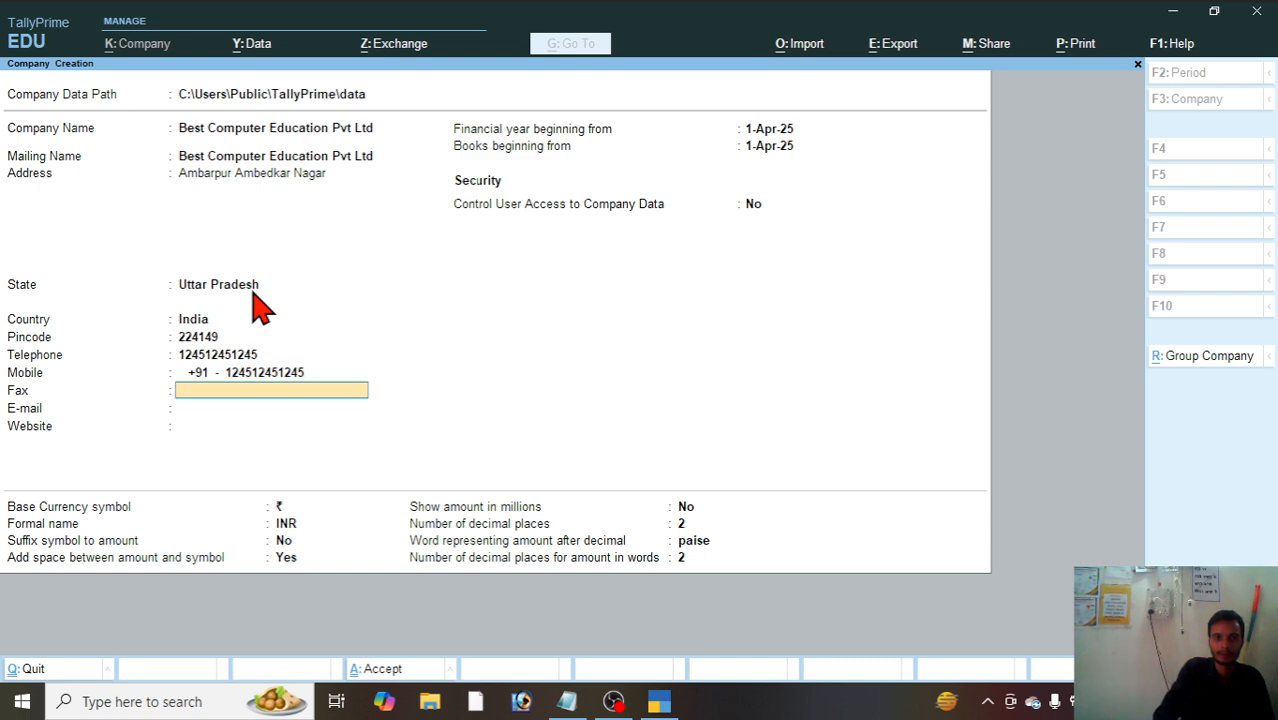
pyautogui.write('12454512')
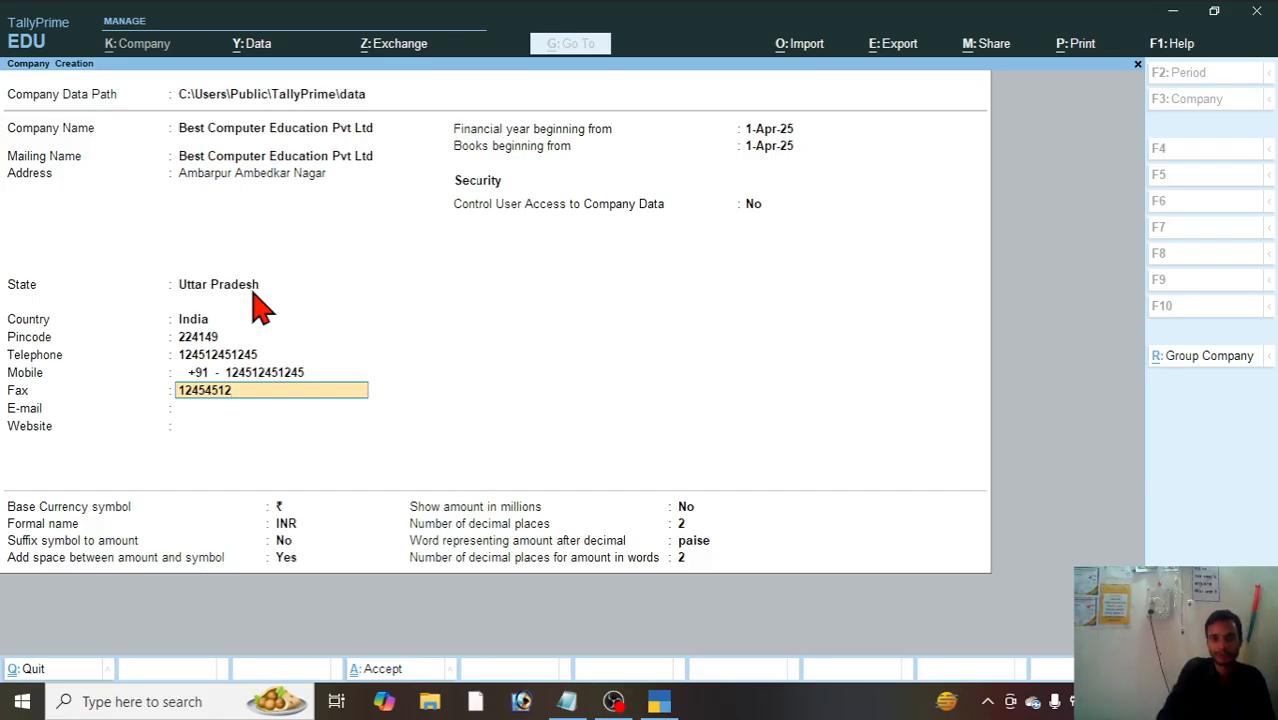
pyautogui.press('Return')
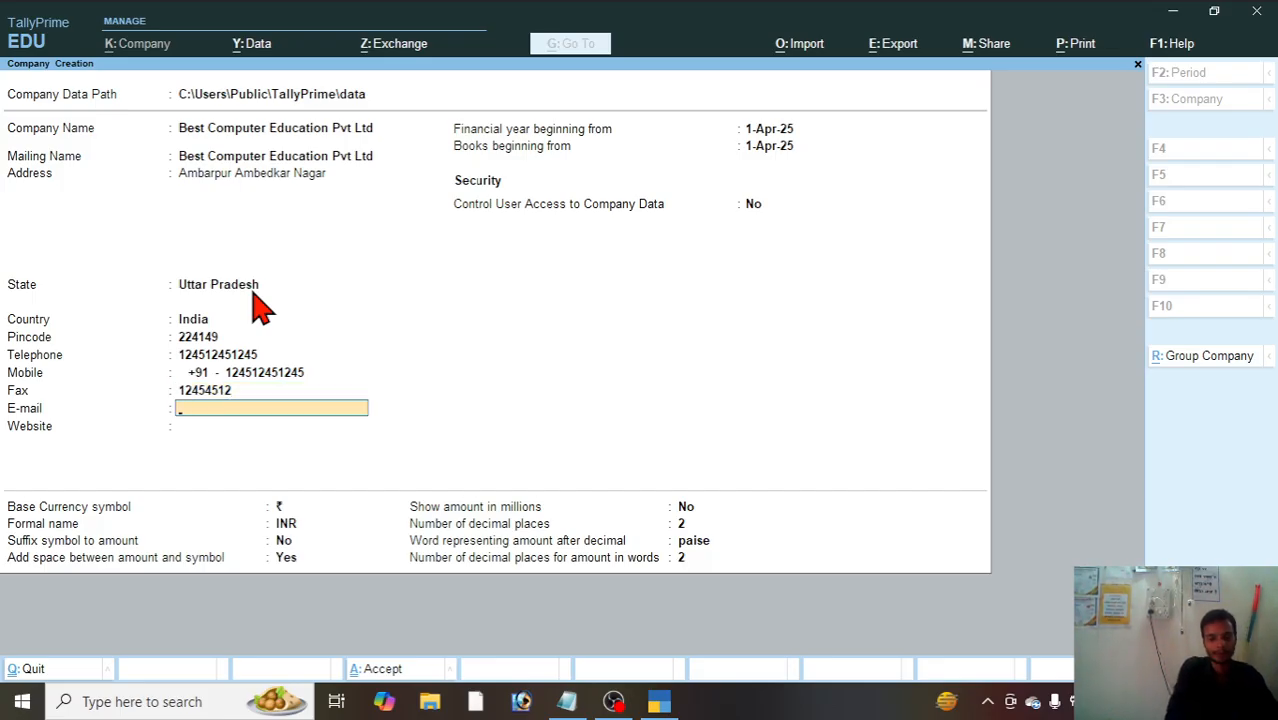
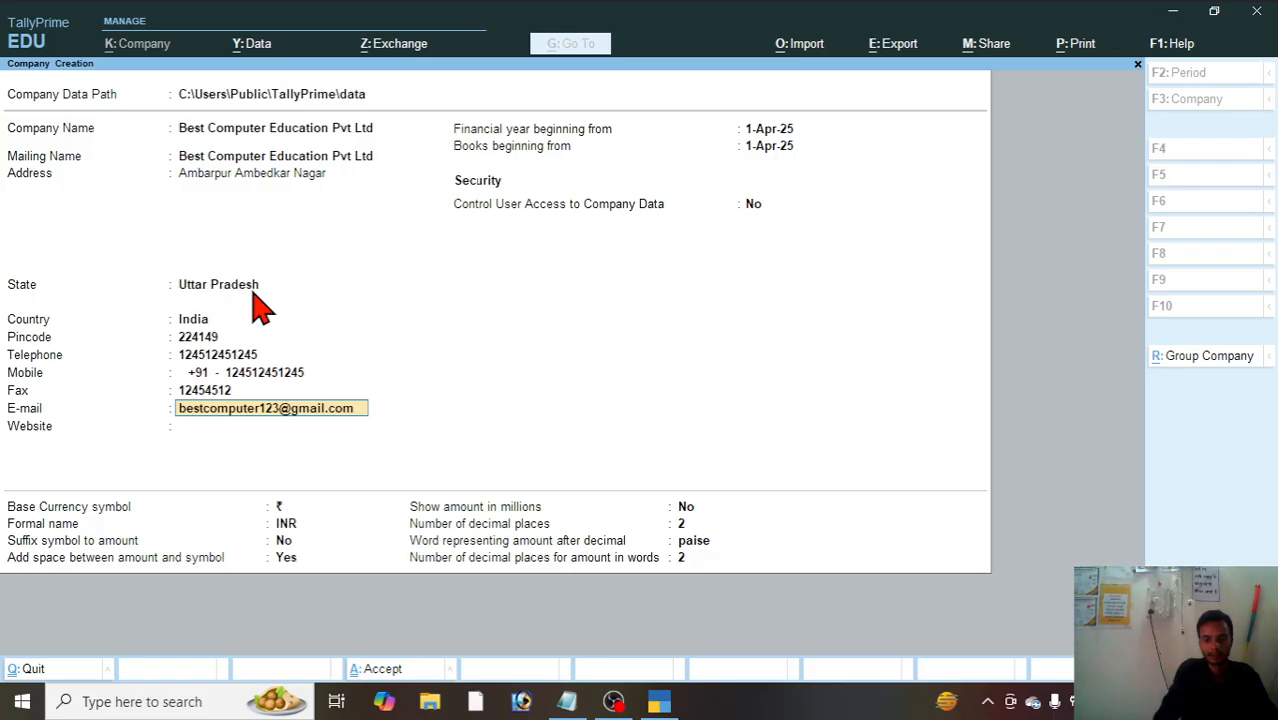
# Step: Fill in the company's e-mail address
pyautogui.press('Return')
pyautogui.write('www')
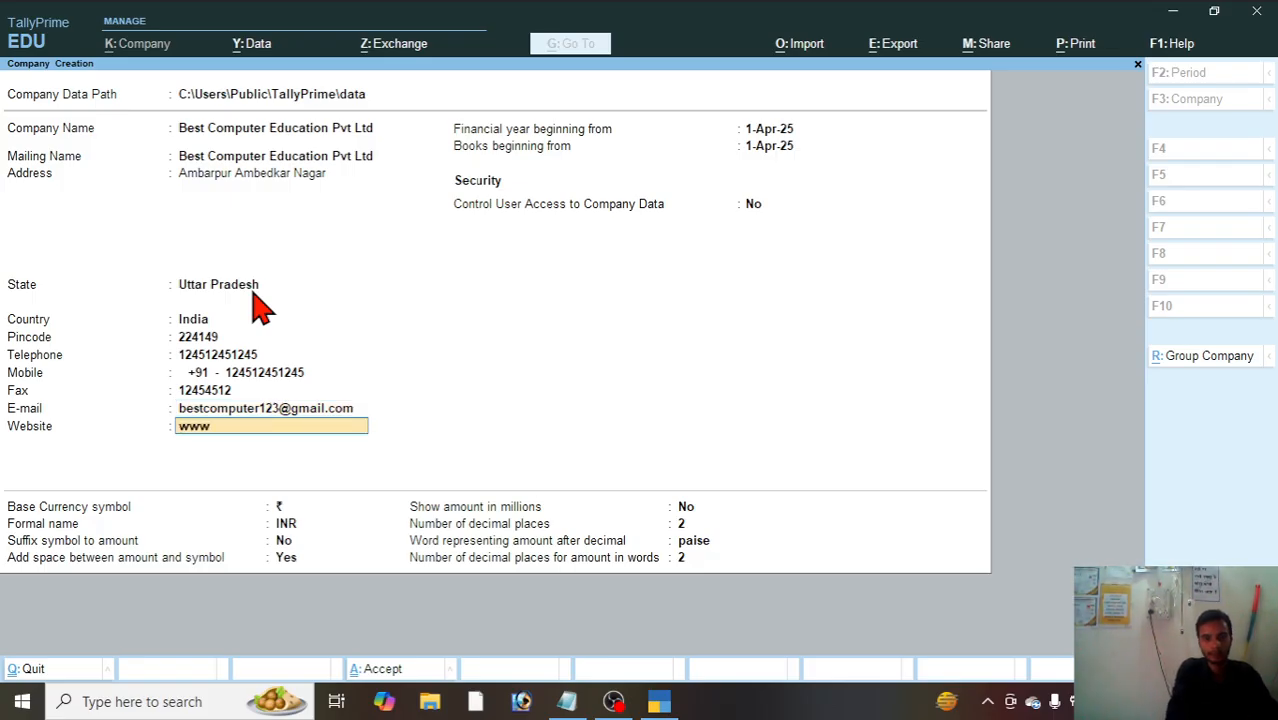
pyautogui.write('.httt')
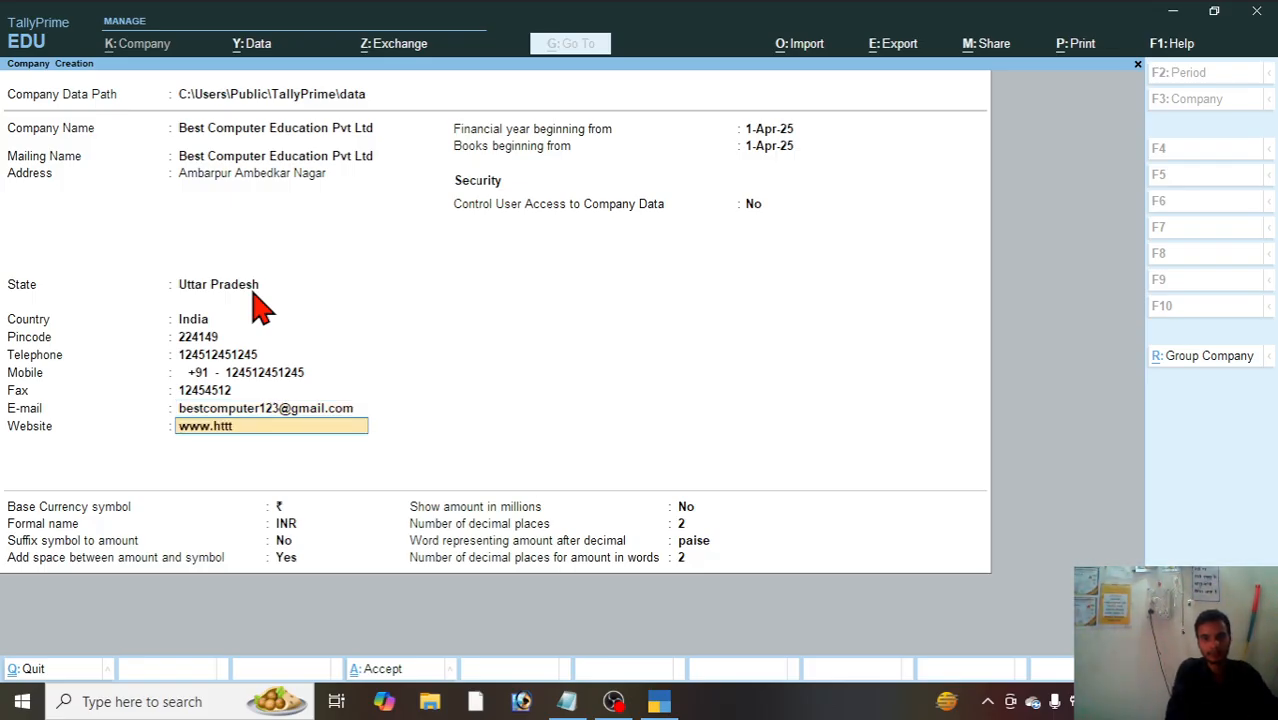
pyautogui.write('ps.')
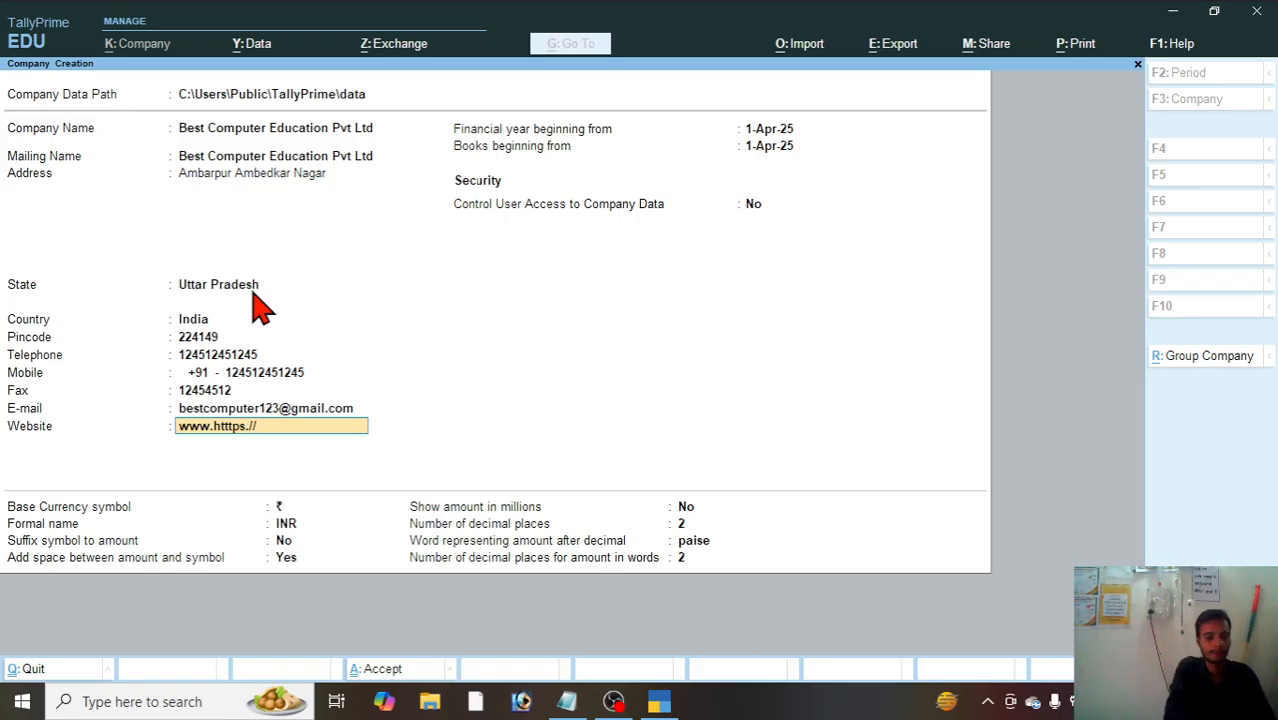
pyautogui.write('bes')
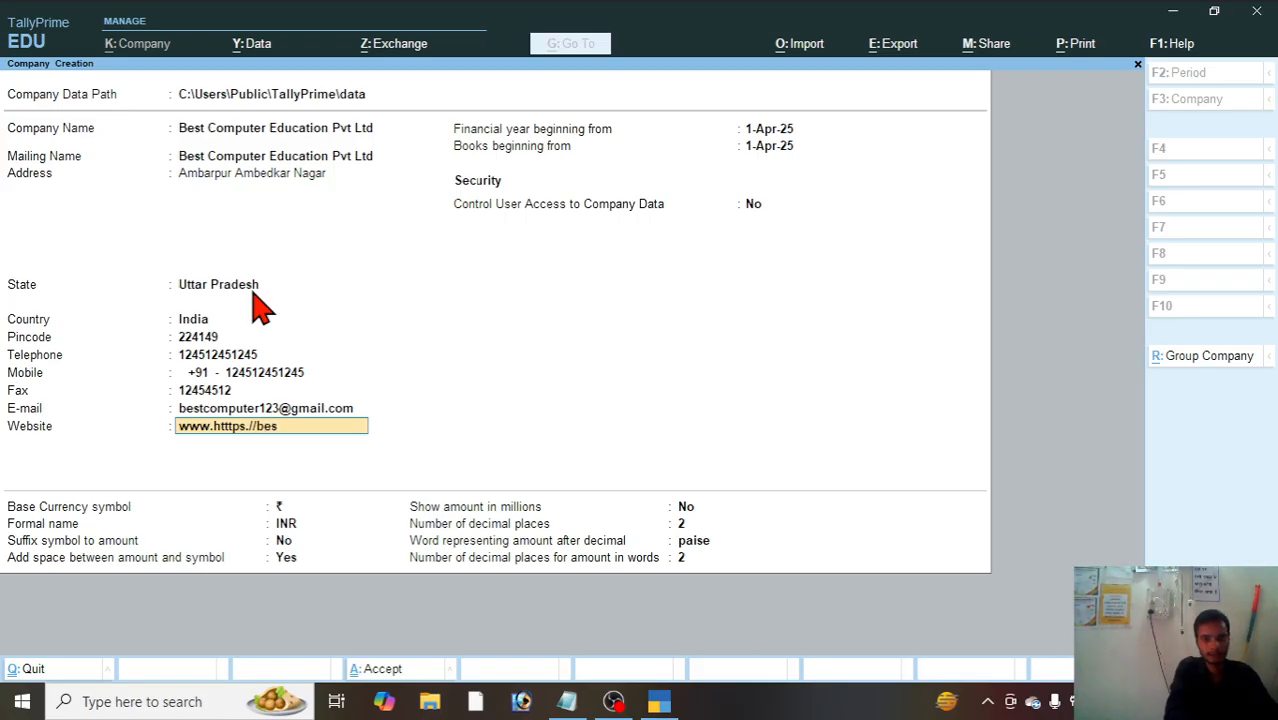
pyautogui.write('tcomputer')
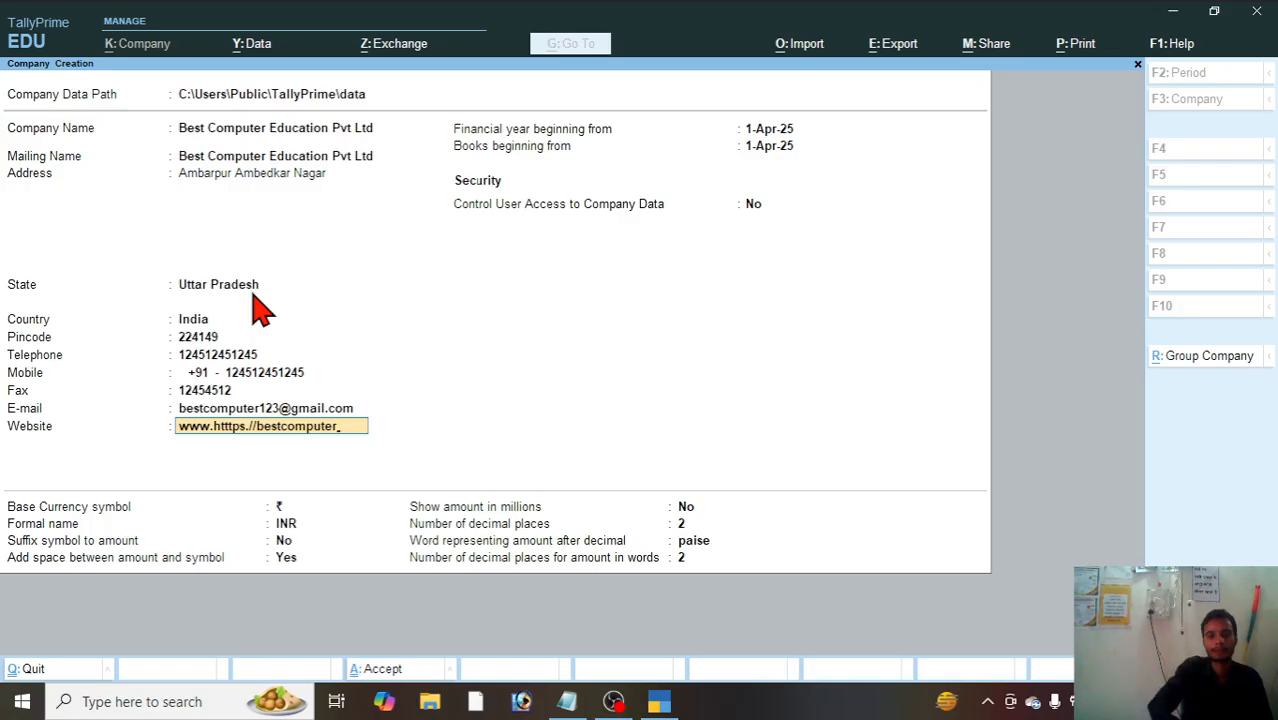
pyautogui.press('Return')
# Step: Keep 1-Apr-25 as the financial year and books beginning dates and leave user access control at No
pyautogui.press('Return')
pyautogui.press('Return')
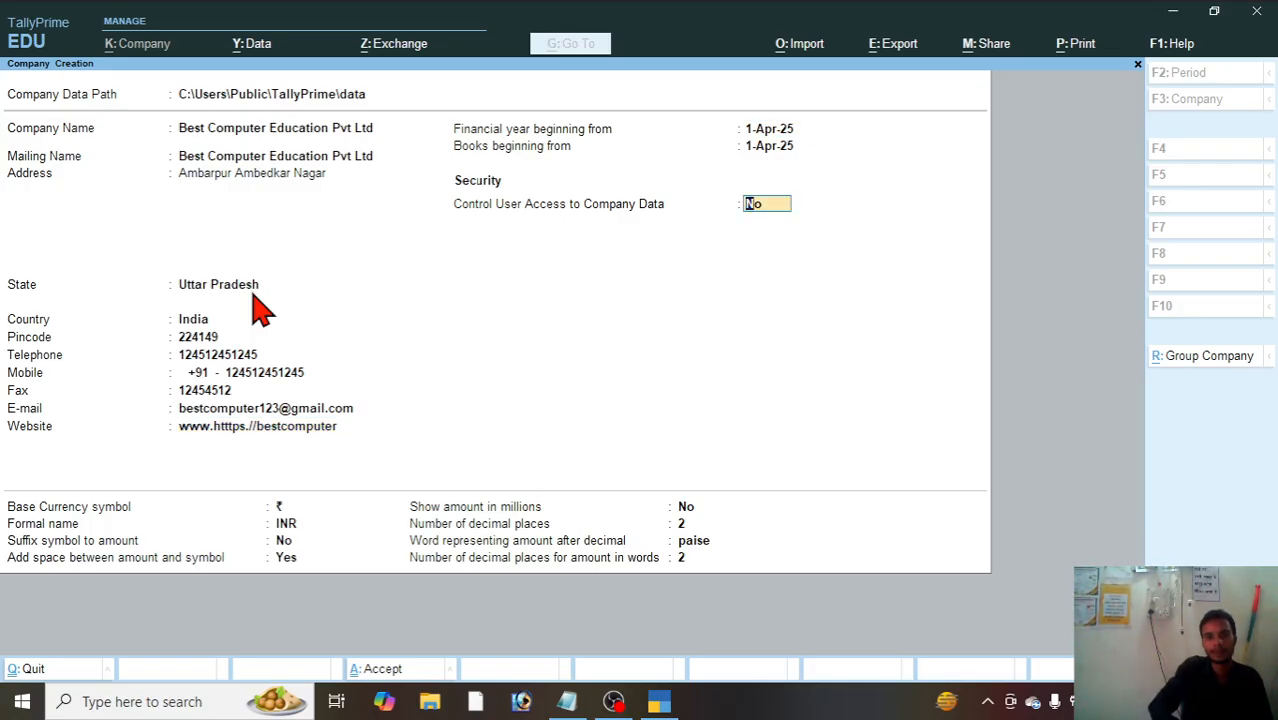
# Step: Accept the default base currency settings of ₹, INR, paise and 2 decimal places, and create the company
pyautogui.press('Return')
pyautogui.press('Return')
pyautogui.press('Return')
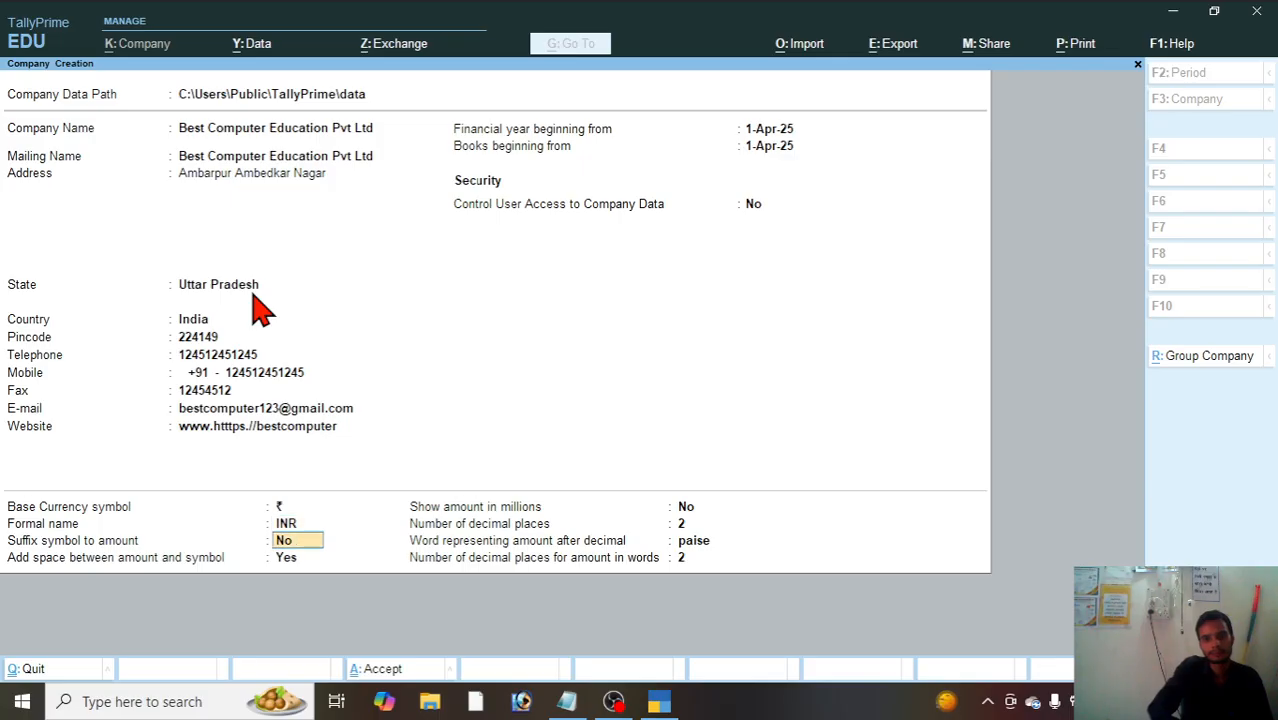
pyautogui.press('Return')
pyautogui.press('Return')
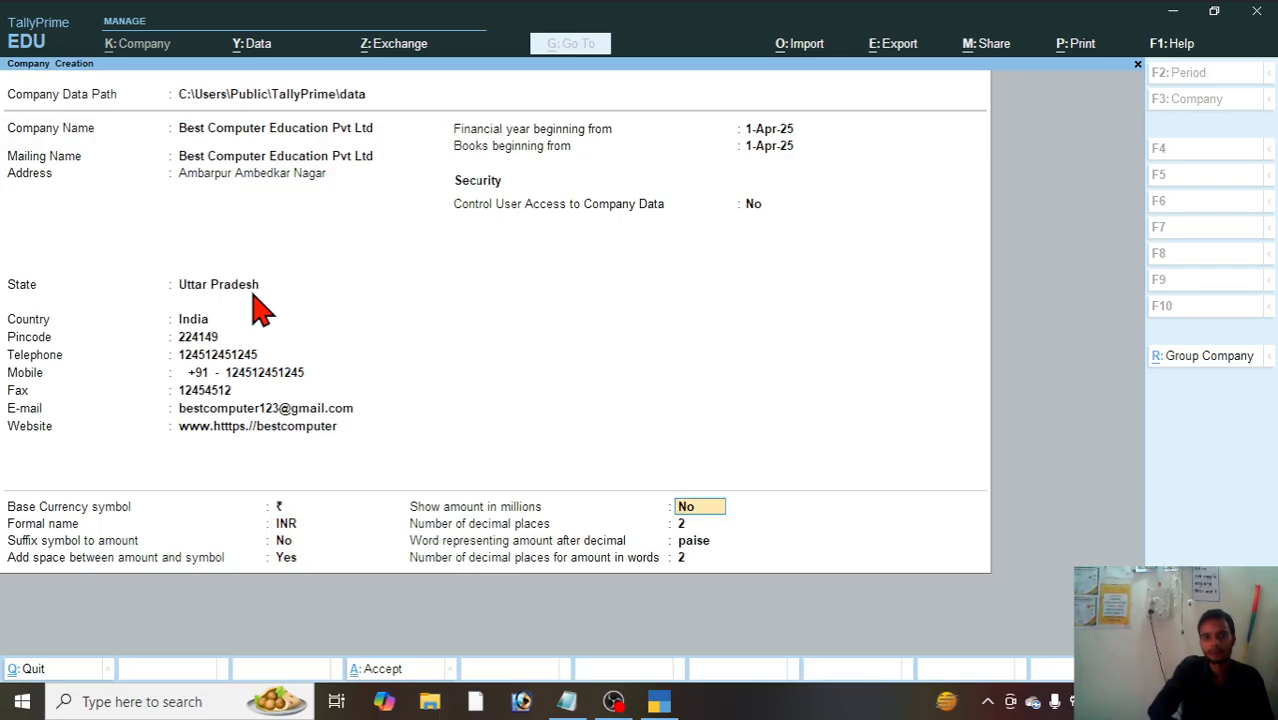
pyautogui.press('Return')
pyautogui.press('Return')
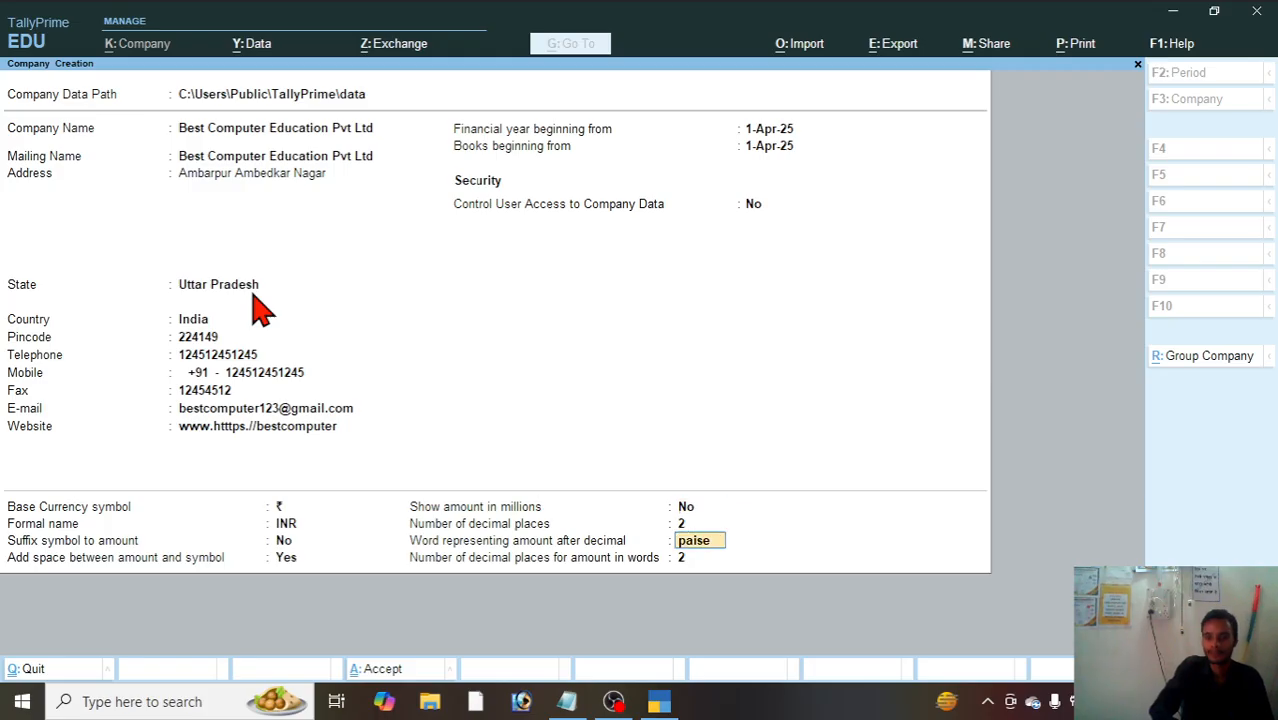
pyautogui.press('Return')
pyautogui.press('Return')
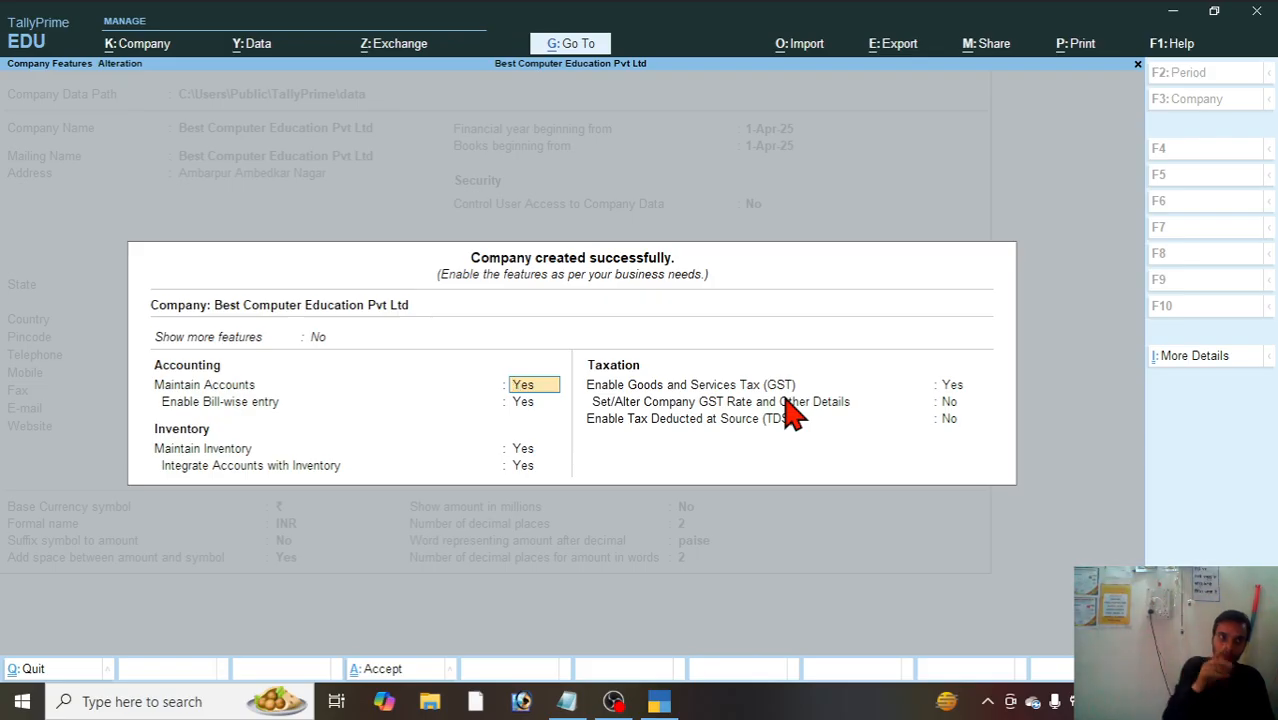
# Step: Keep accounts, bill-wise entry, inventory and their integration enabled, and keep Goods and Services Tax set to Yes
pyautogui.press('Return')
pyautogui.press('Return')
pyautogui.press('Return')
pyautogui.press('Return')
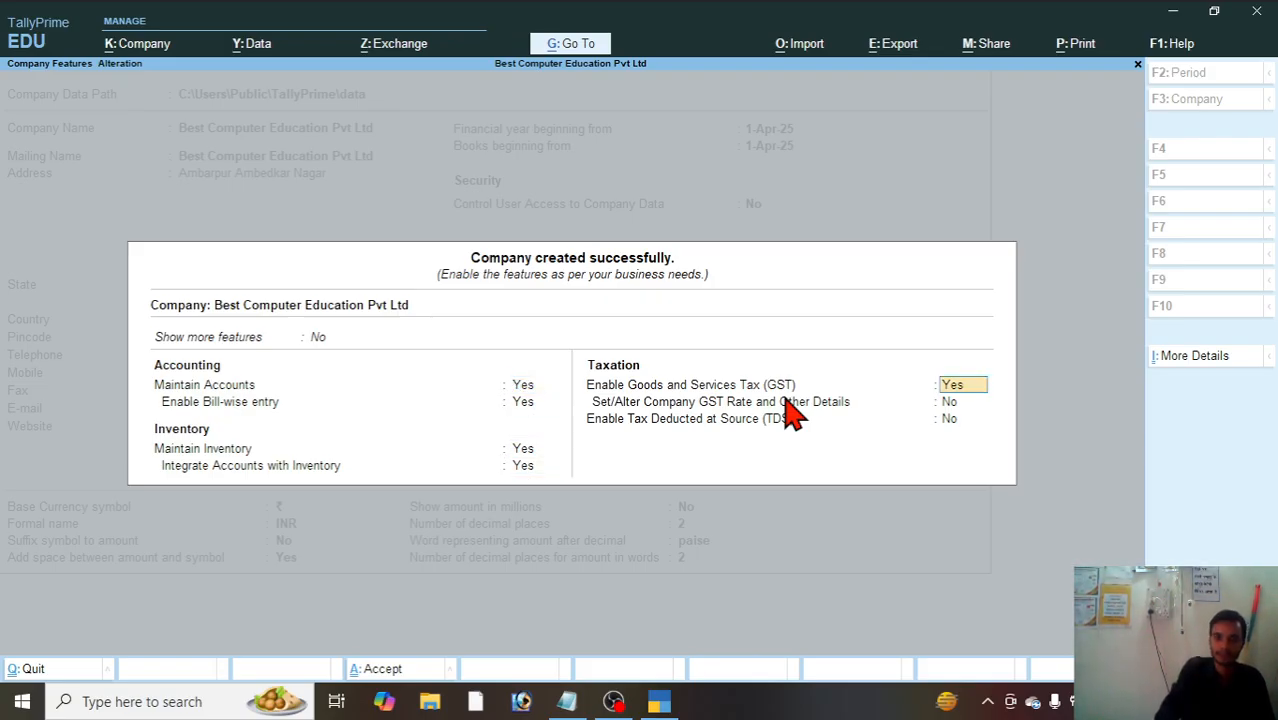
# Step: Accept a Regular GST registration for Uttar Pradesh with blank GSTIN, monthly GSTR-1, no e-invoicing, and e-Way Bill applicable from 1-Apr-25 including intrastate
pyautogui.press('Return')
pyautogui.press('Return')
pyautogui.press('Return')
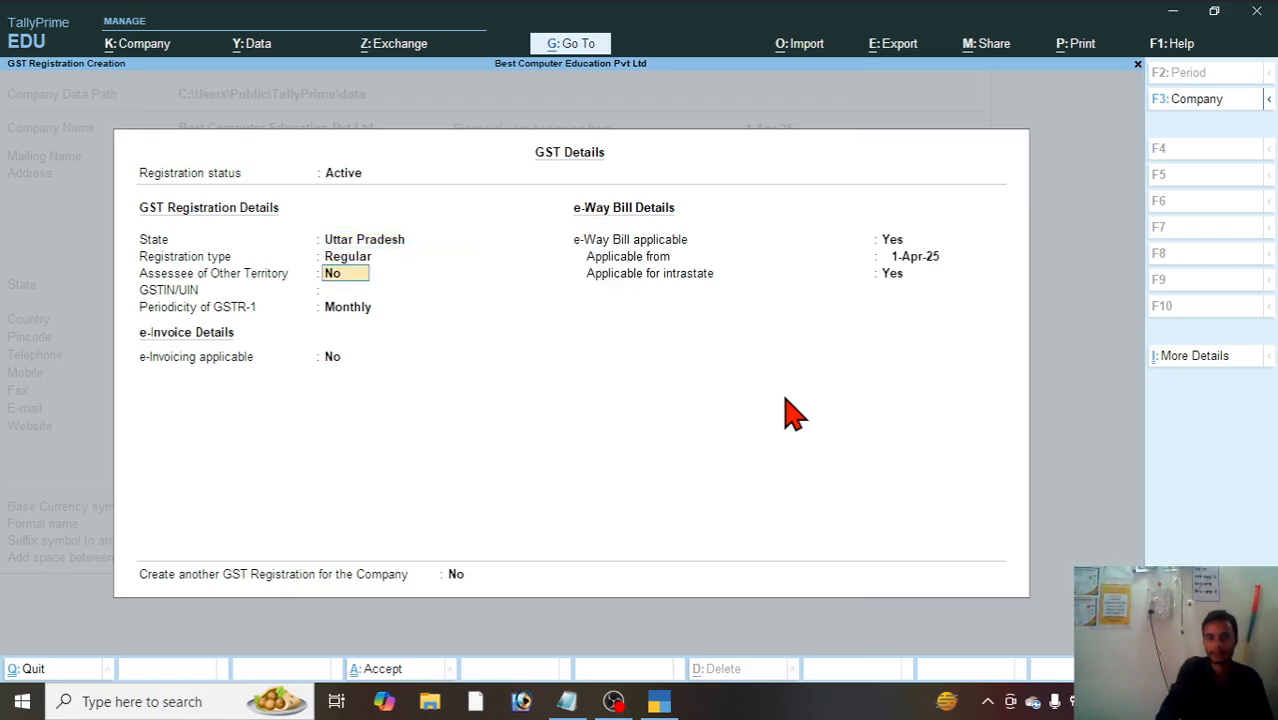
pyautogui.press('Return')
pyautogui.press('Return')
pyautogui.press('Return')
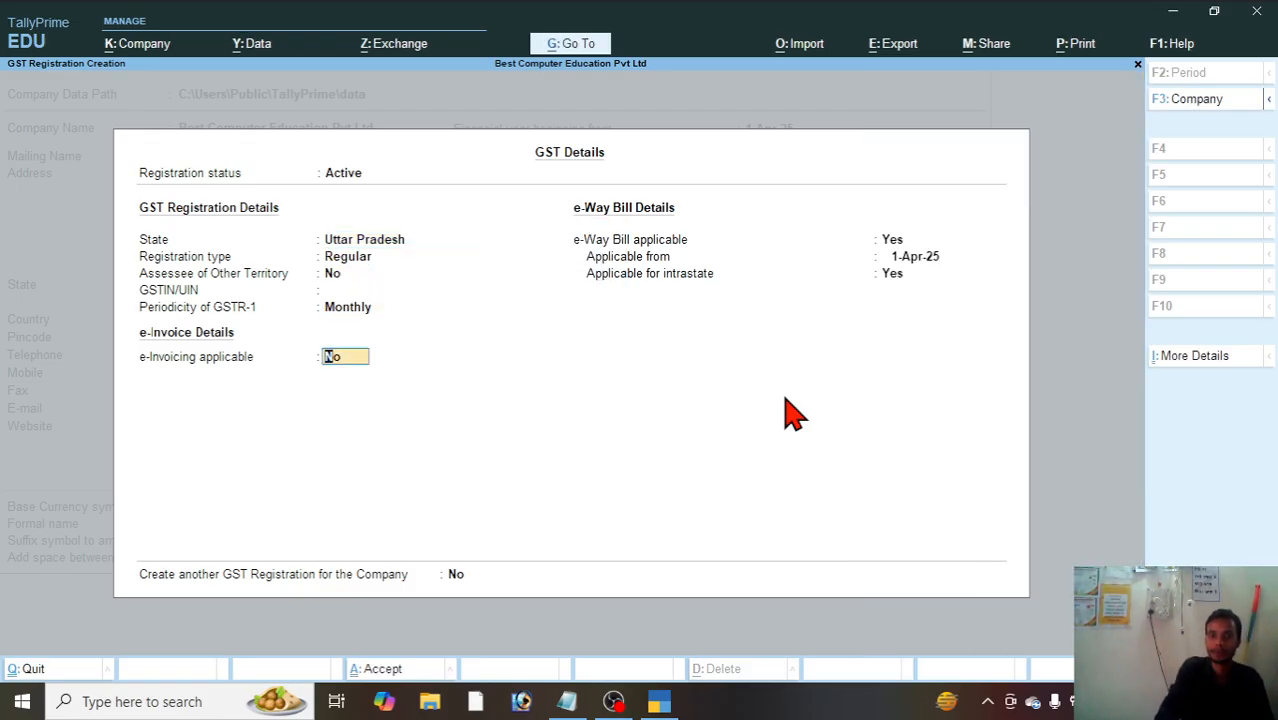
pyautogui.press('Return')
pyautogui.press('Return')
pyautogui.press('Return')
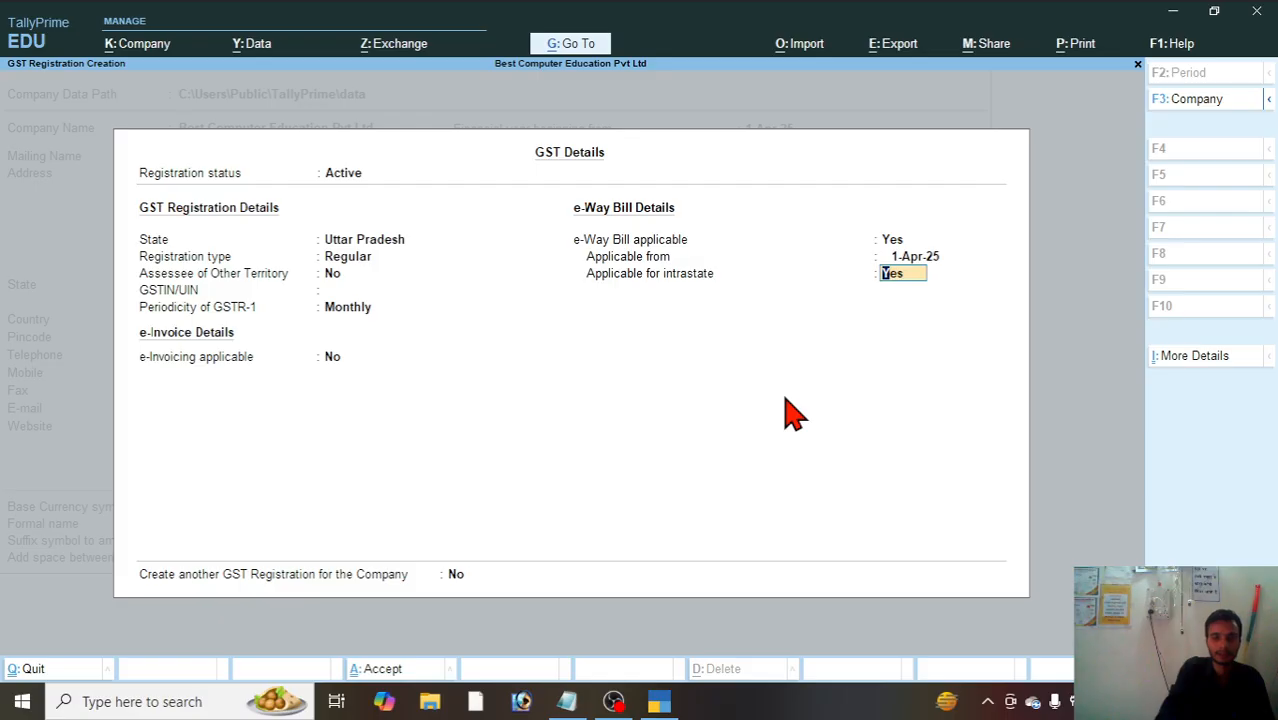
# Step: Leave company GST rate details and Tax Deducted at Source at No, and save the company features
pyautogui.press('Return')
pyautogui.press('Return')
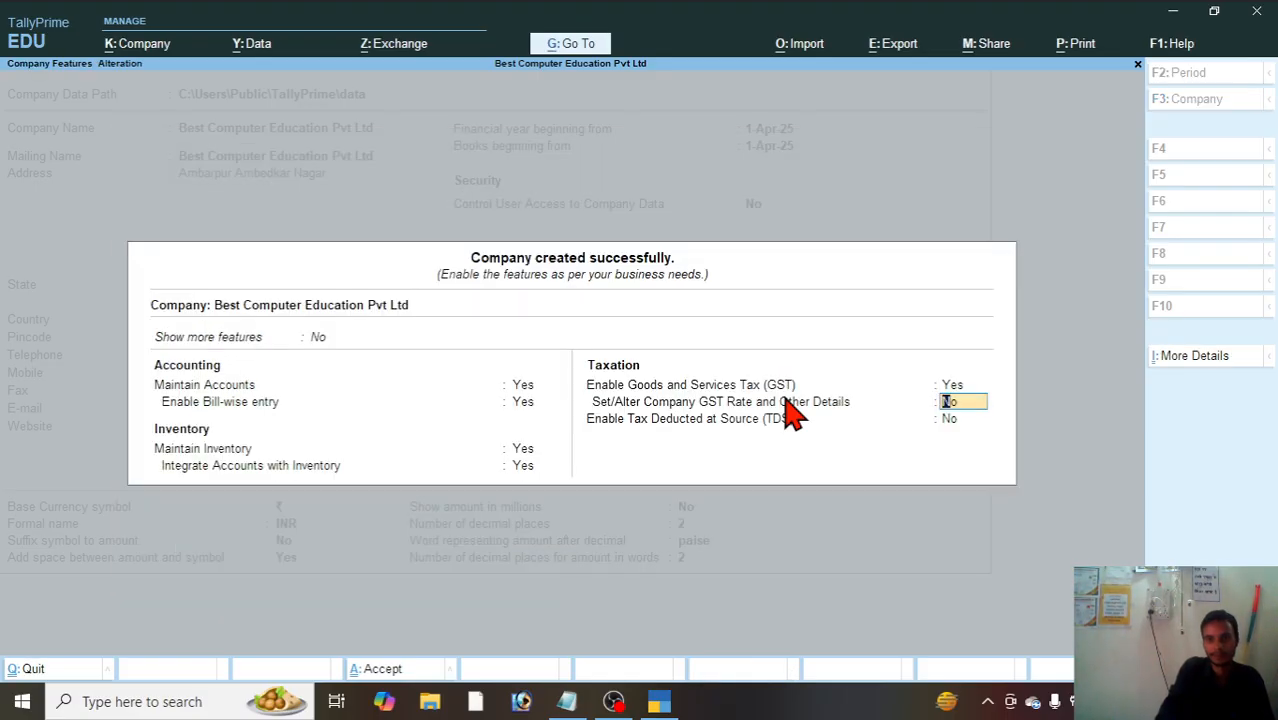
pyautogui.press('Return')
pyautogui.press('Return')
pyautogui.press('Return')
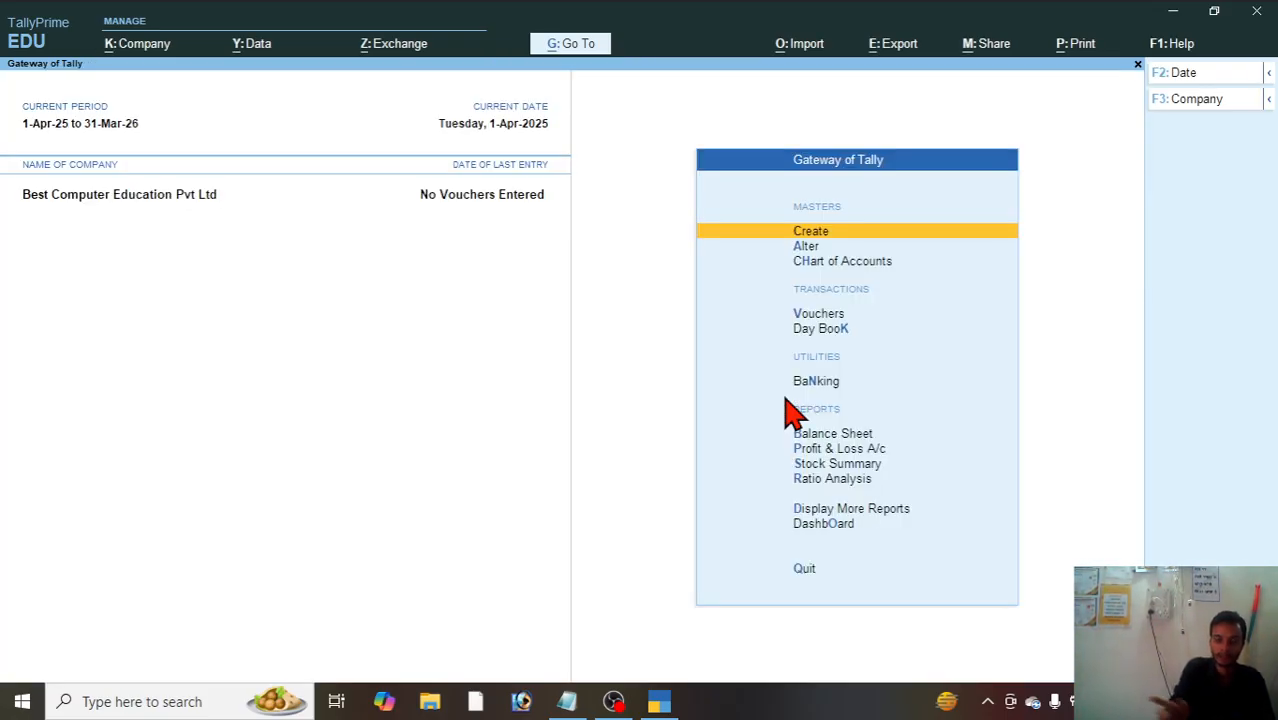
# Step: Review the company's accounting, inventory and taxation features, and leave them without changes
pyautogui.press('F11')
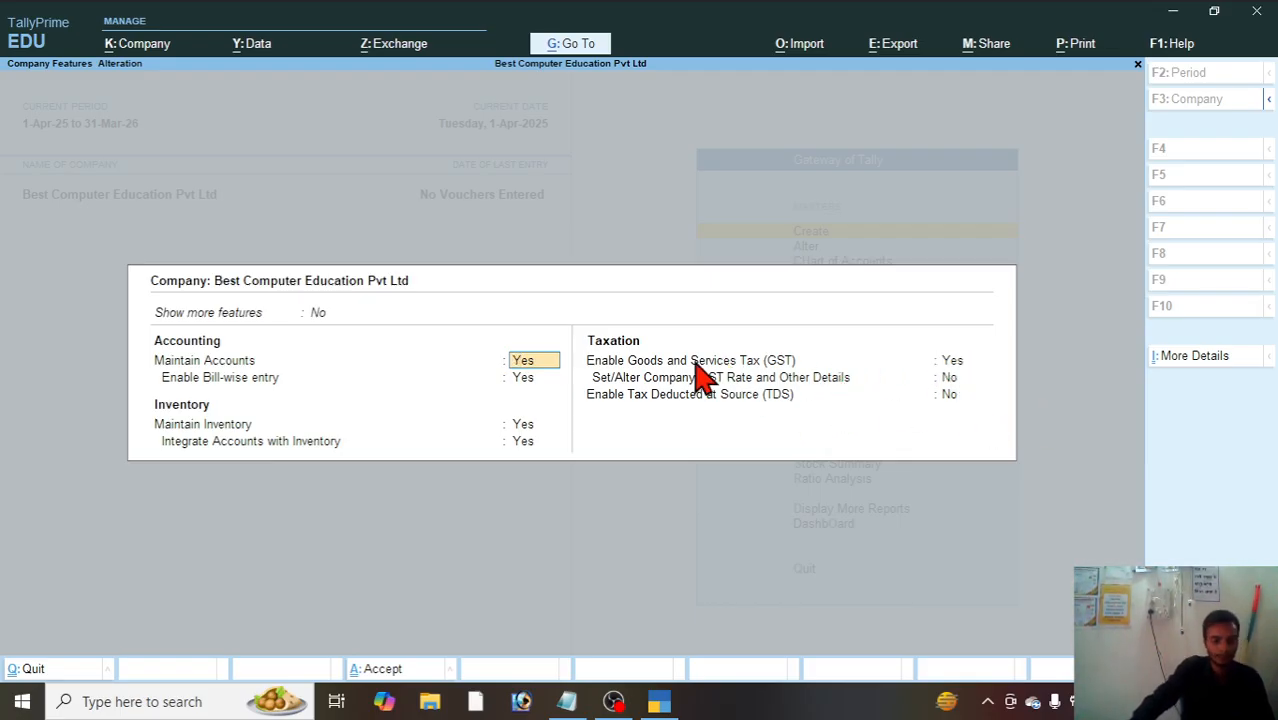
pyautogui.press('Escape')
pyautogui.press('y')
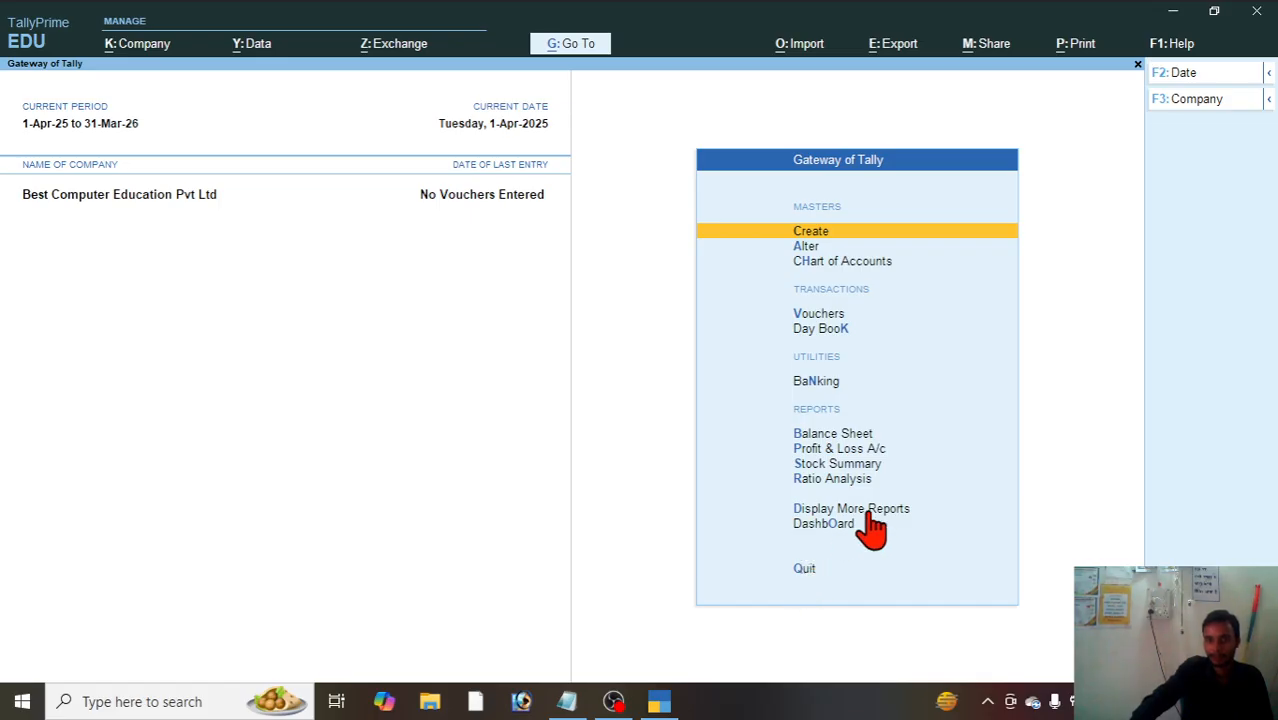
# Step: Look at the additional reports and the Day Book, and return to the Gateway of Tally
pyautogui.click(820, 510)
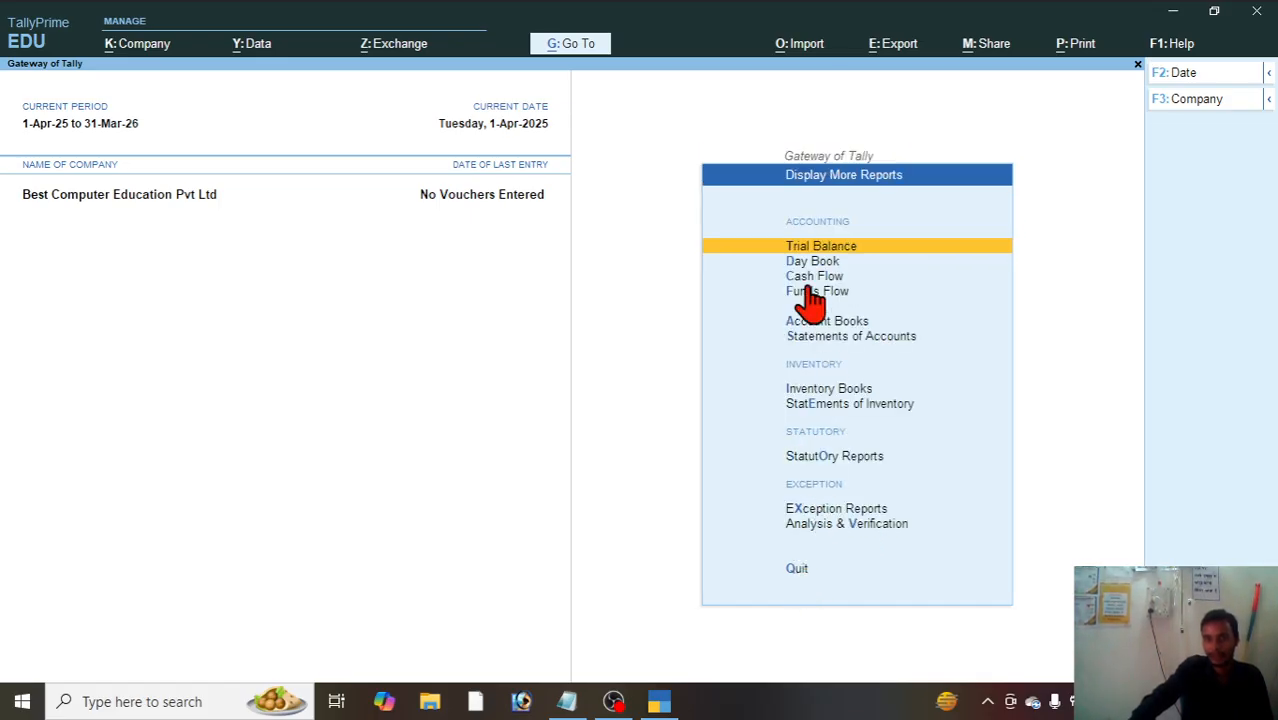
pyautogui.press('Escape')
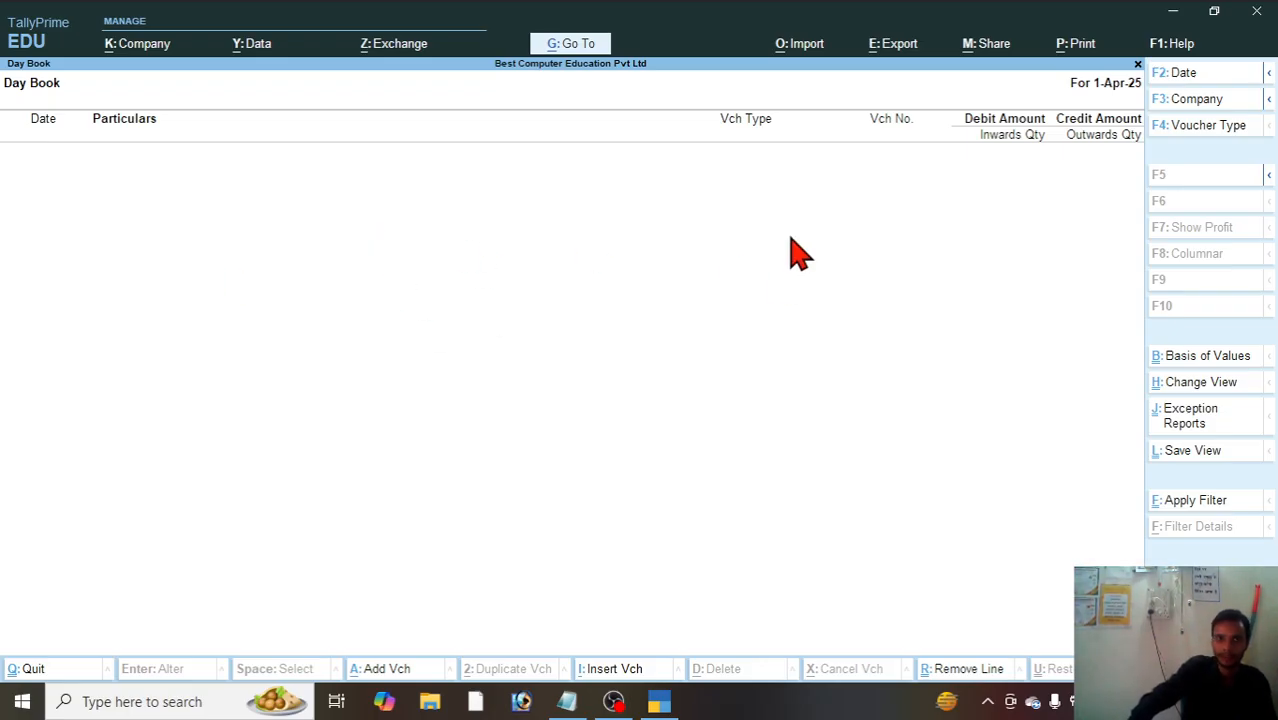
pyautogui.press('Escape')
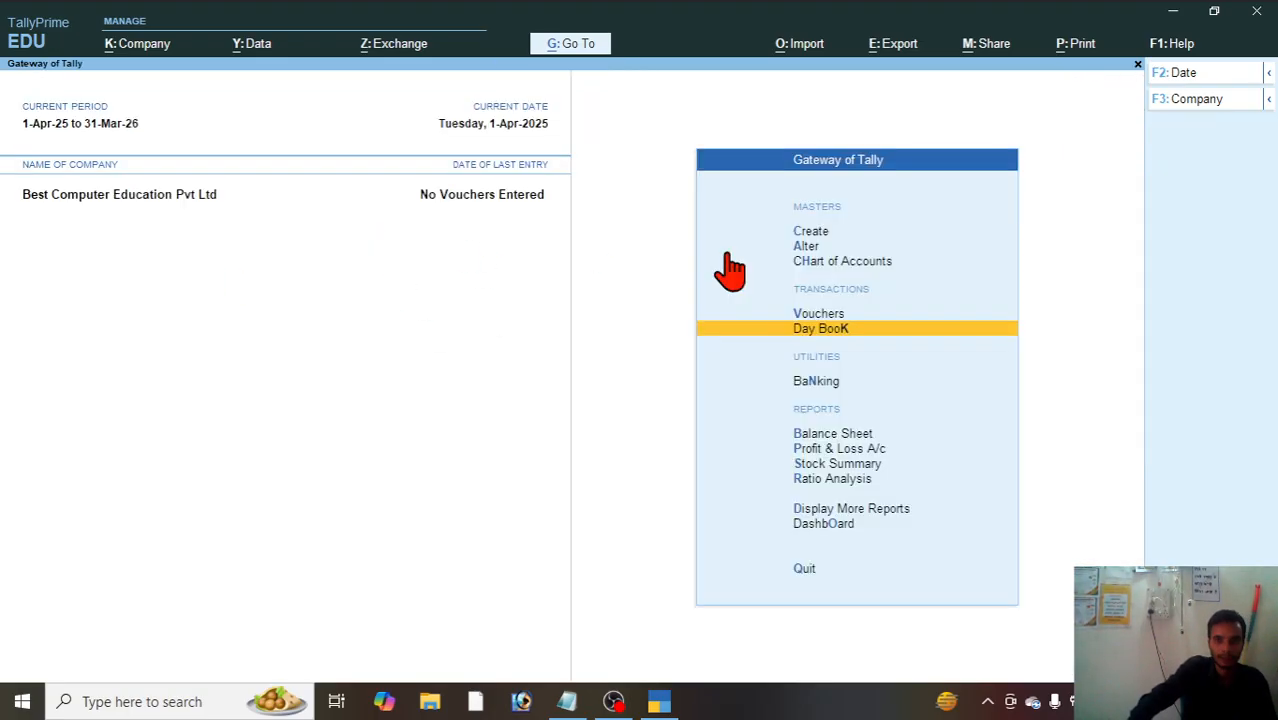
# Step: Look over the masters offered for creation and alteration, and reread the transactions in the tally interview note
pyautogui.click(814, 236)
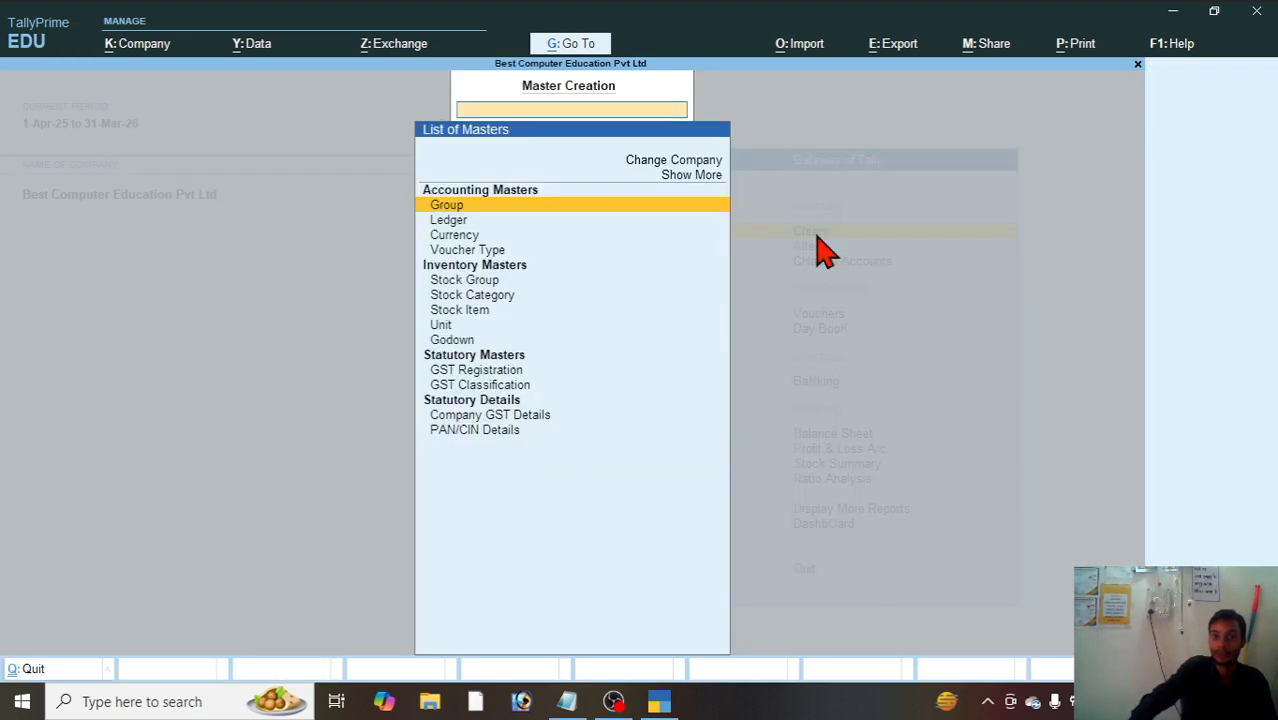
pyautogui.press('Escape')
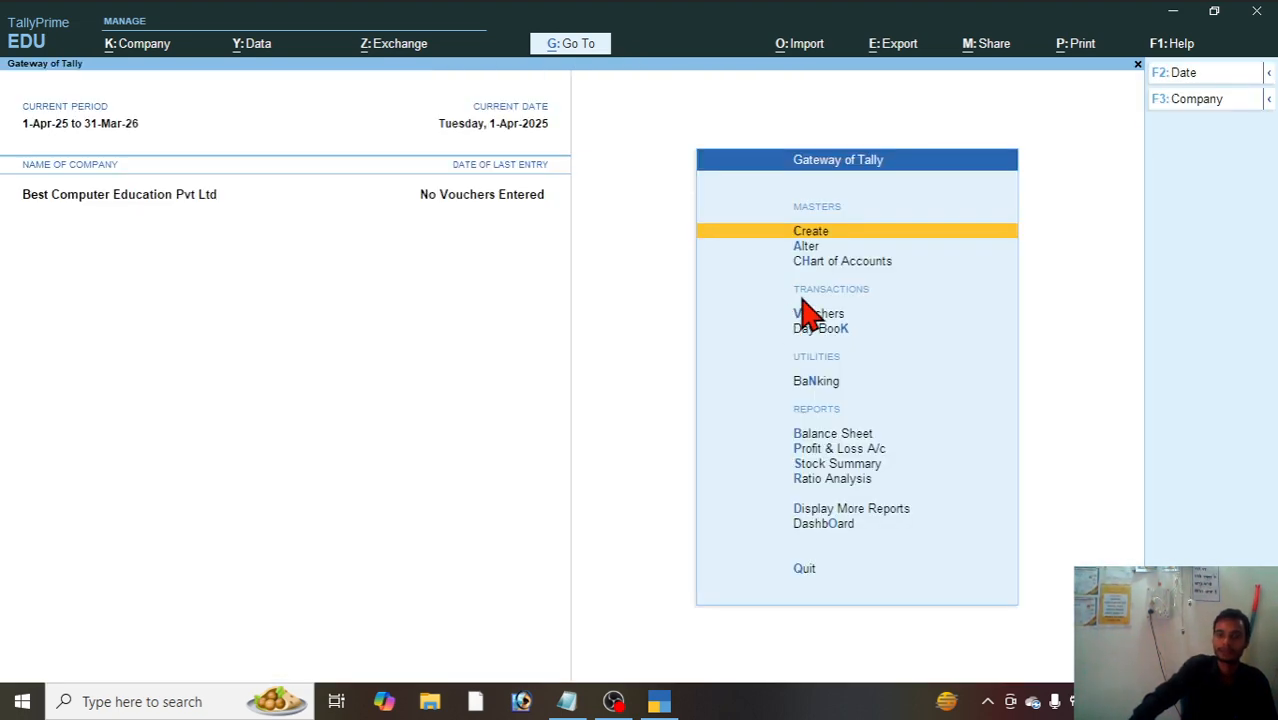
pyautogui.press('Return')
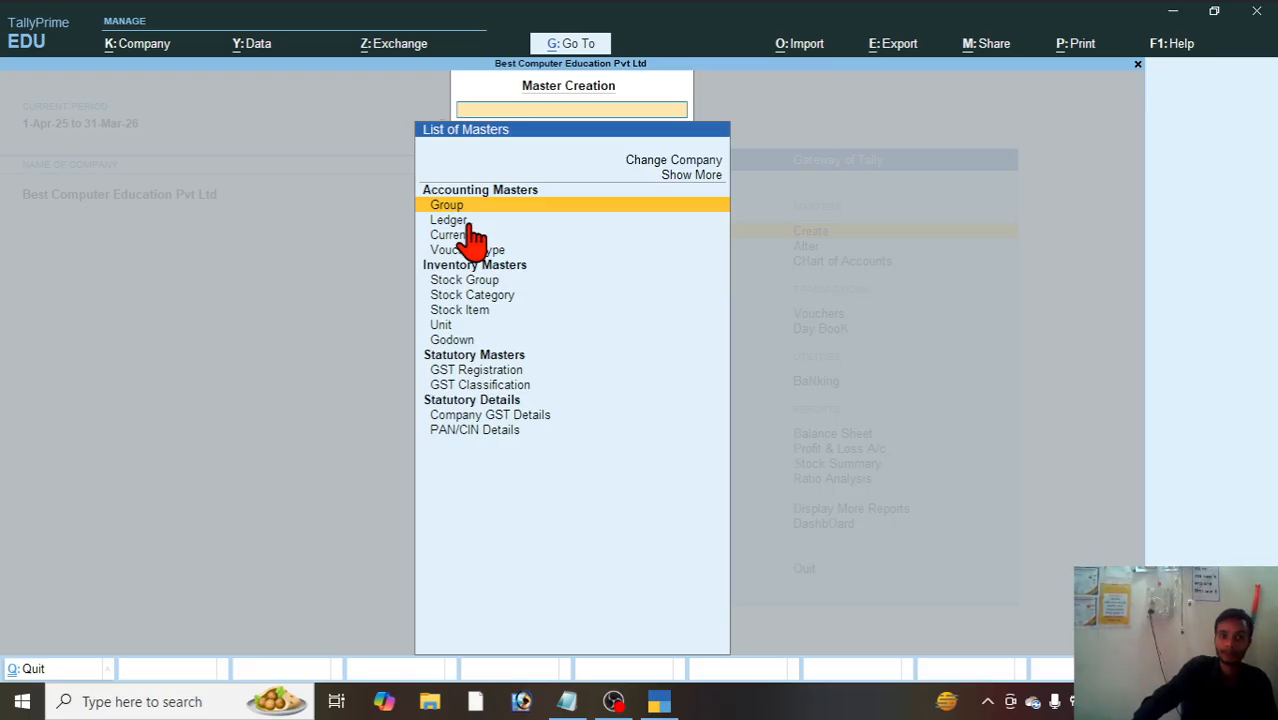
pyautogui.press('Escape')
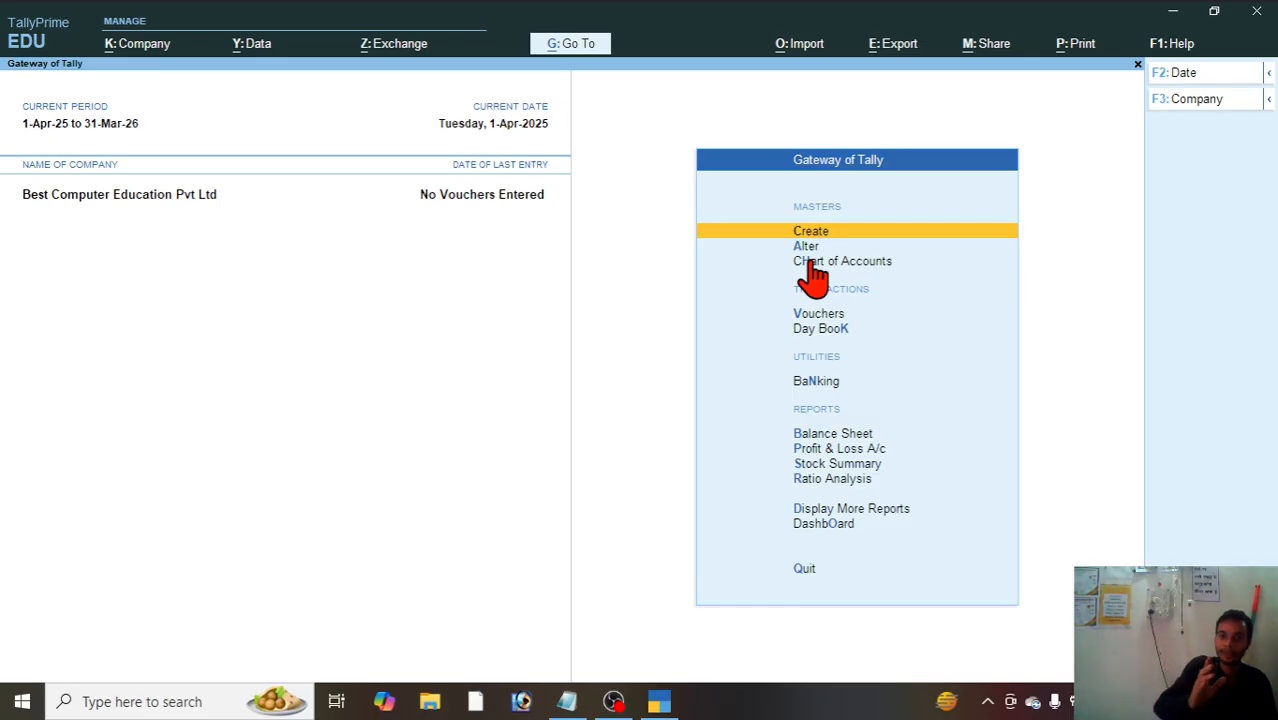
pyautogui.press('Return')
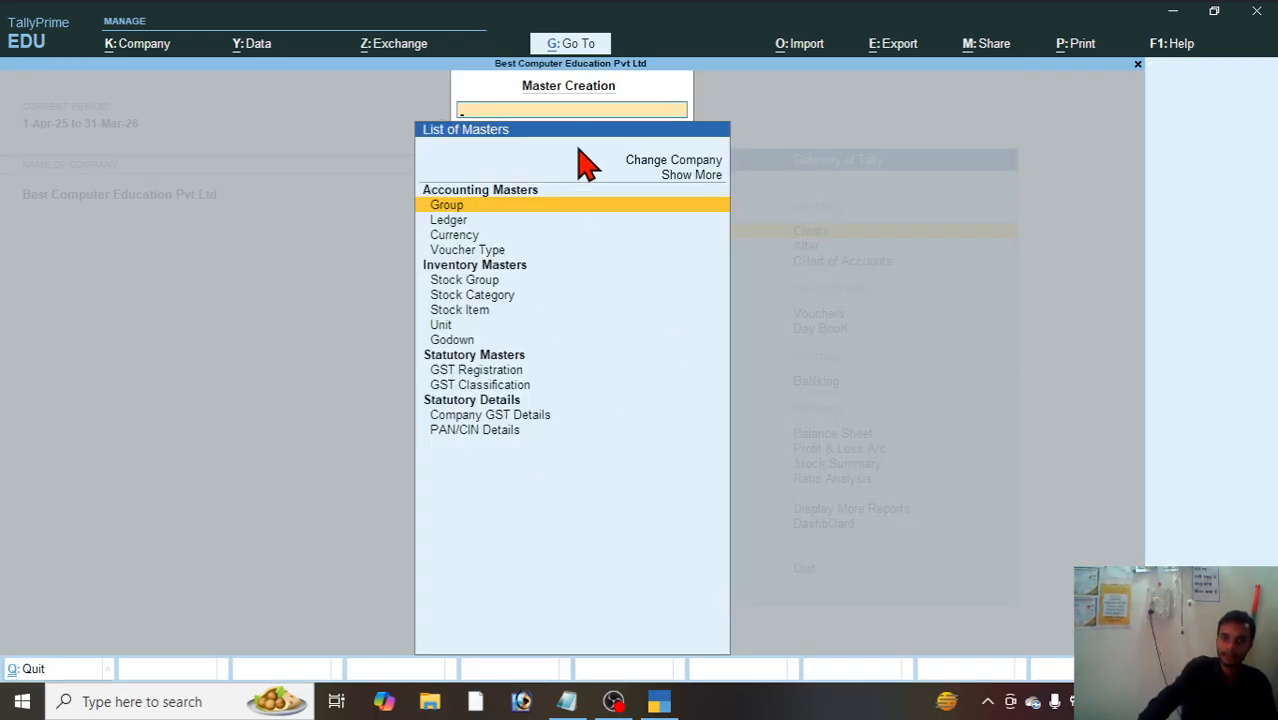
pyautogui.press('Escape')
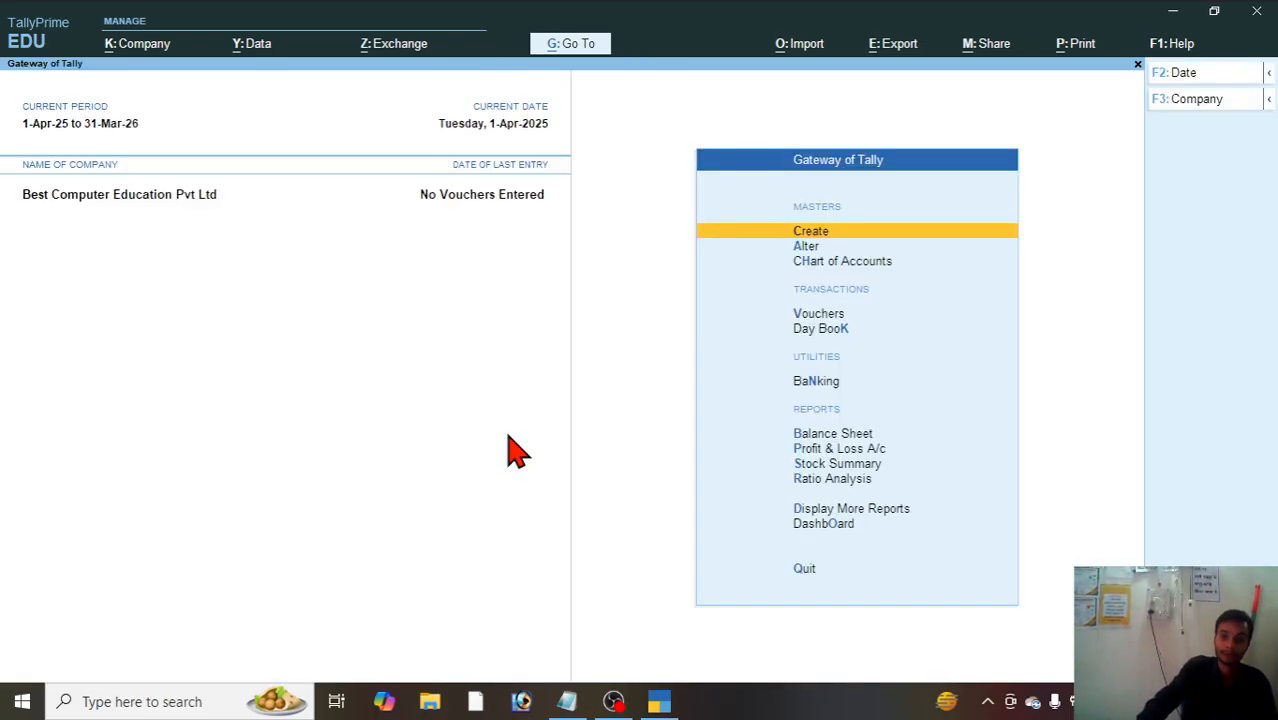
pyautogui.press('Down')
pyautogui.press('Return')
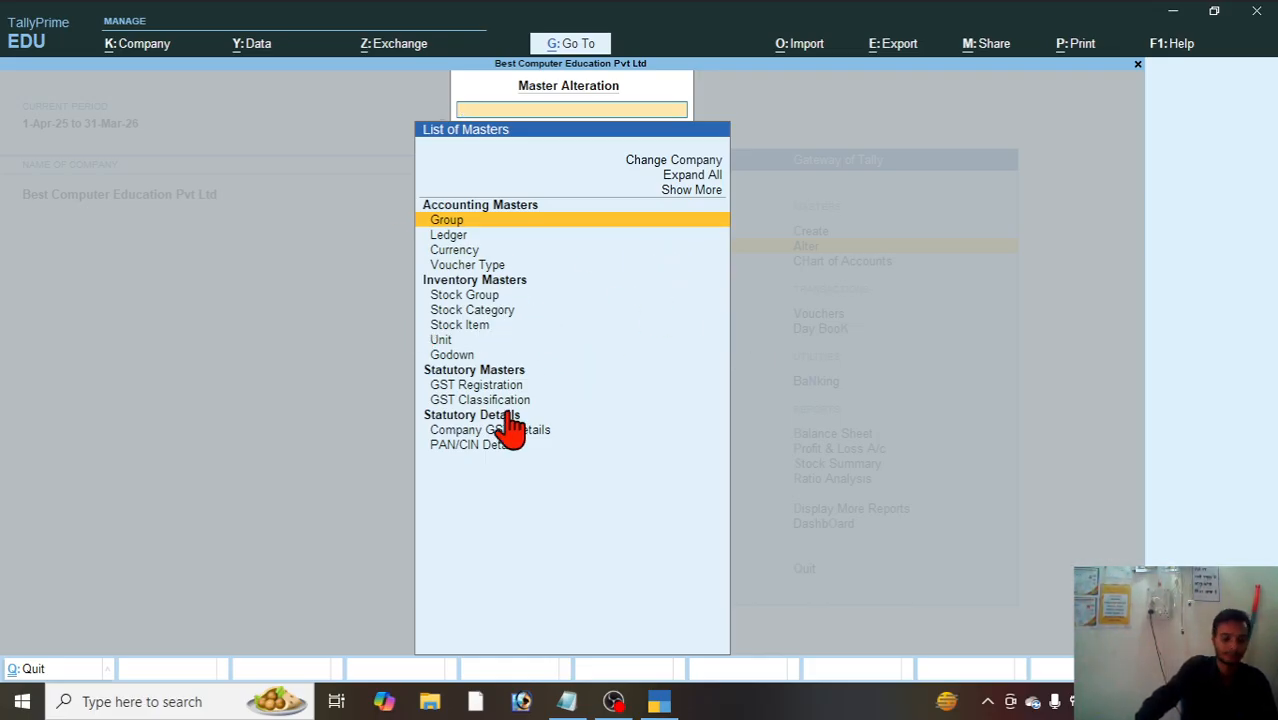
pyautogui.press('Escape')
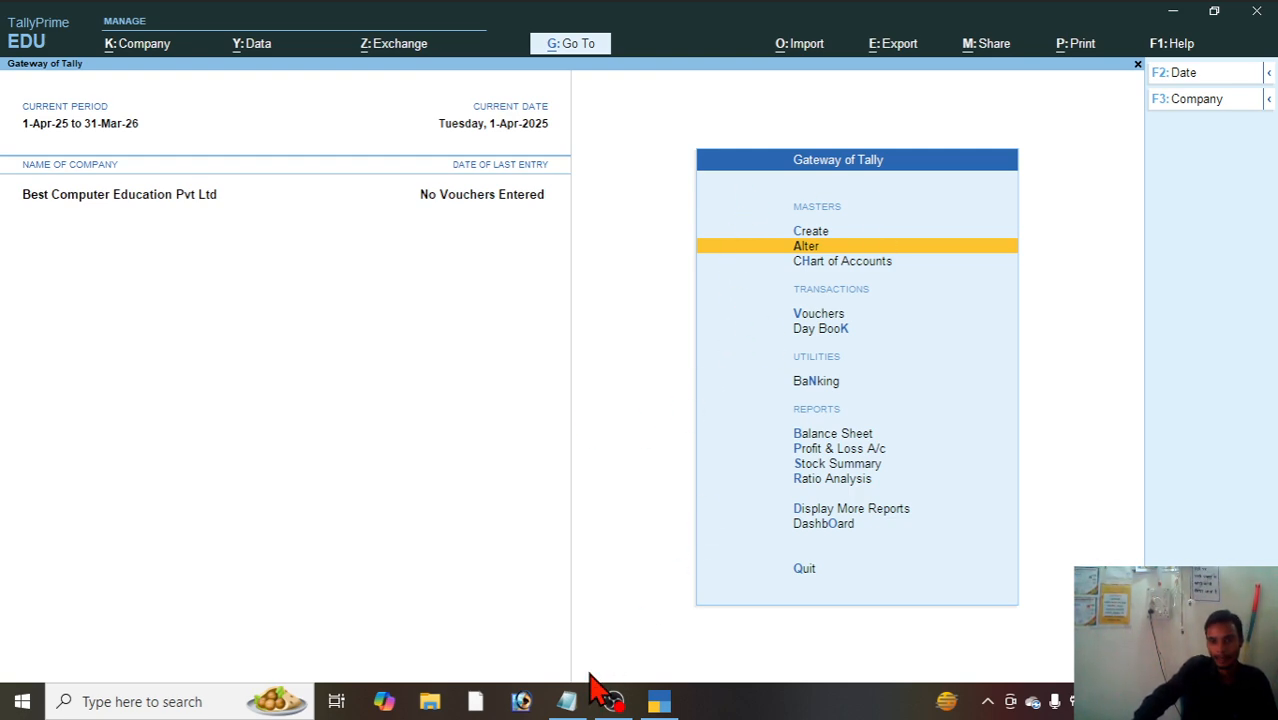
pyautogui.click(574, 706)
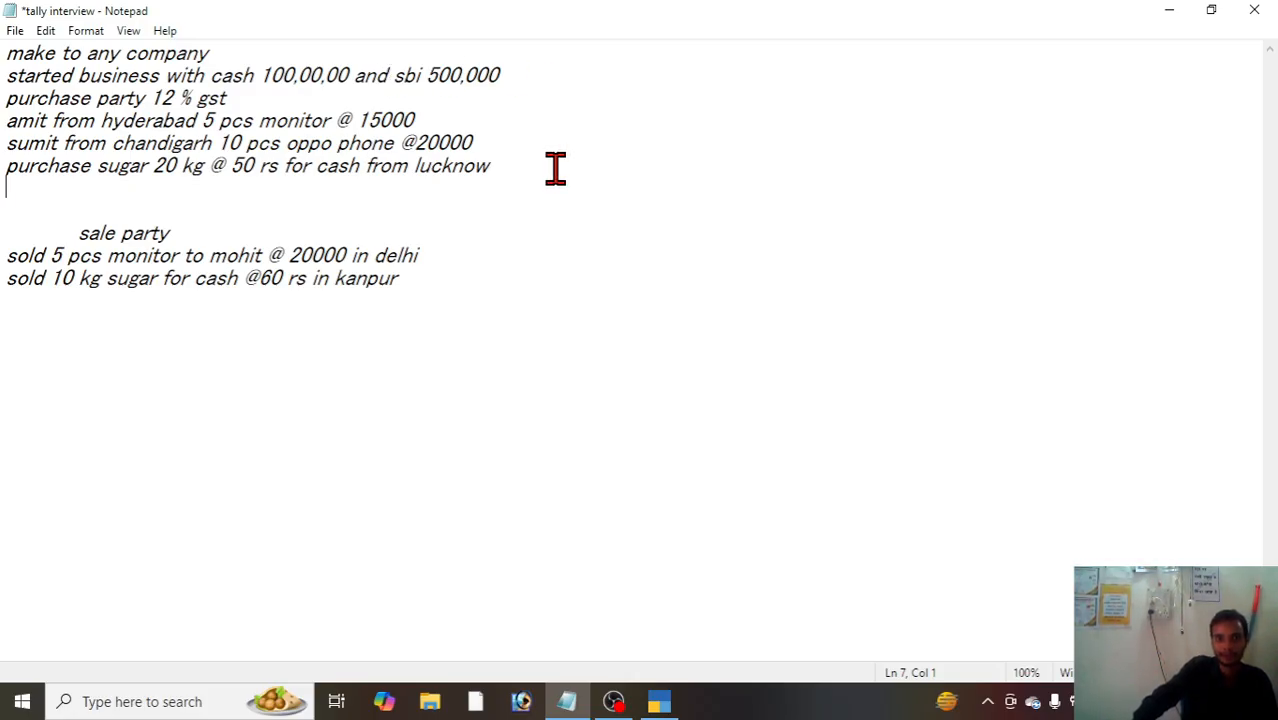
pyautogui.click(662, 702)
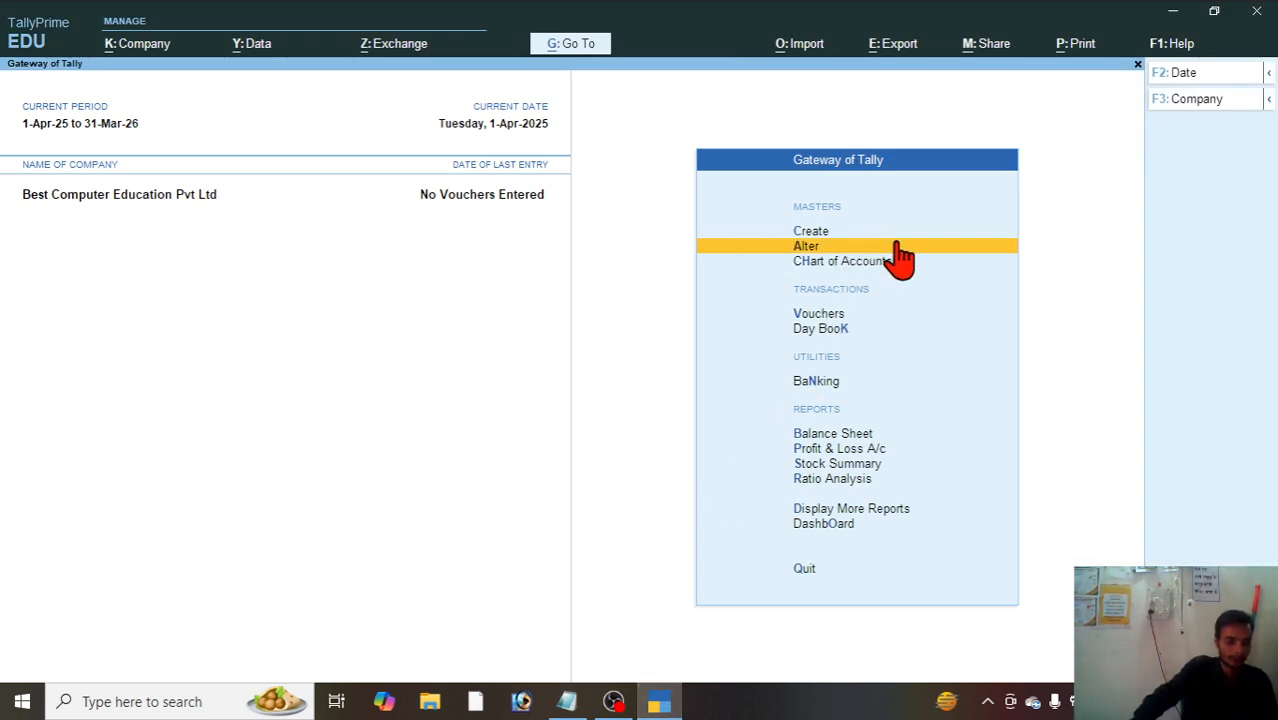
# Step: Start a new ledger named Capital and place it under the Capital Account group
pyautogui.press('Up')
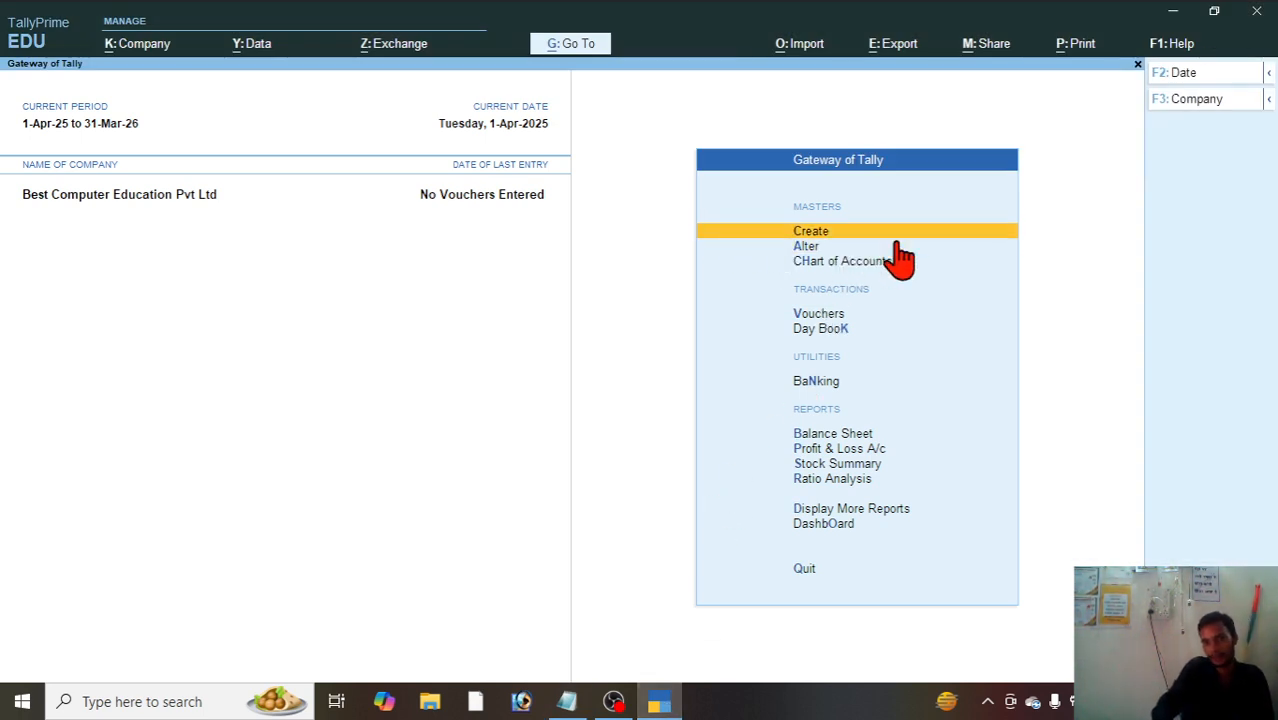
pyautogui.press('Return')
pyautogui.press('Down')
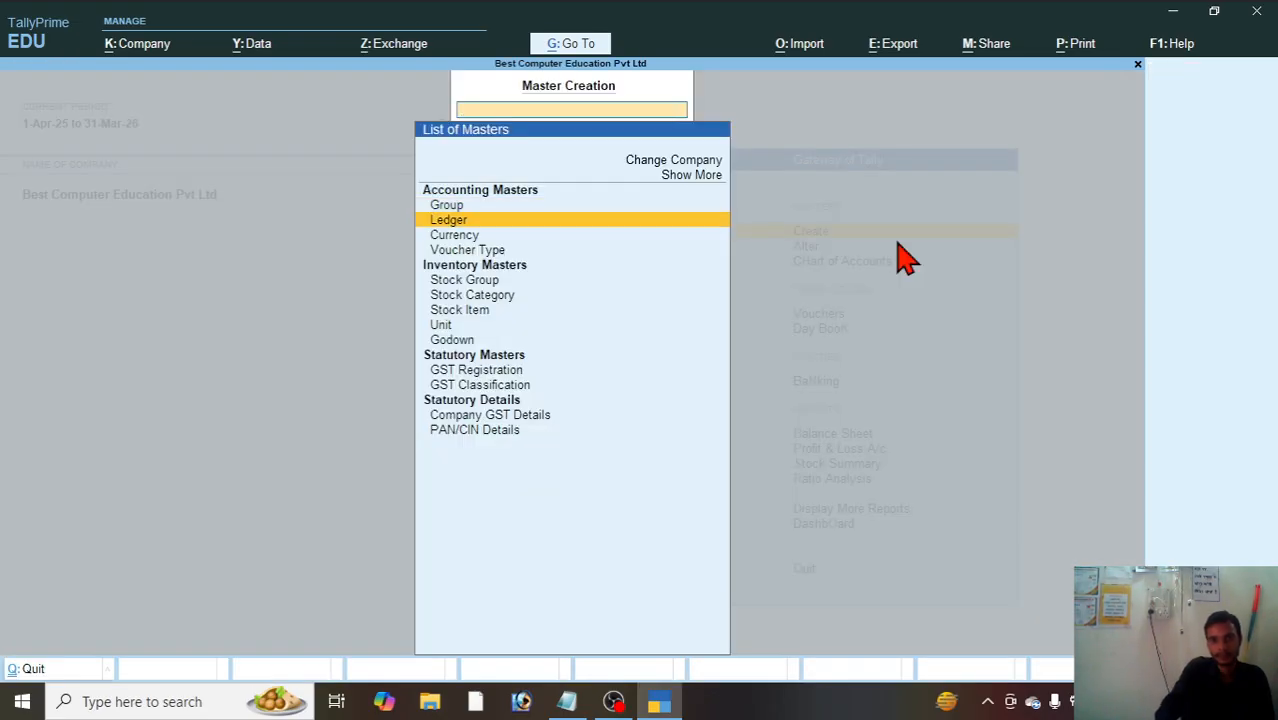
pyautogui.press('Return')
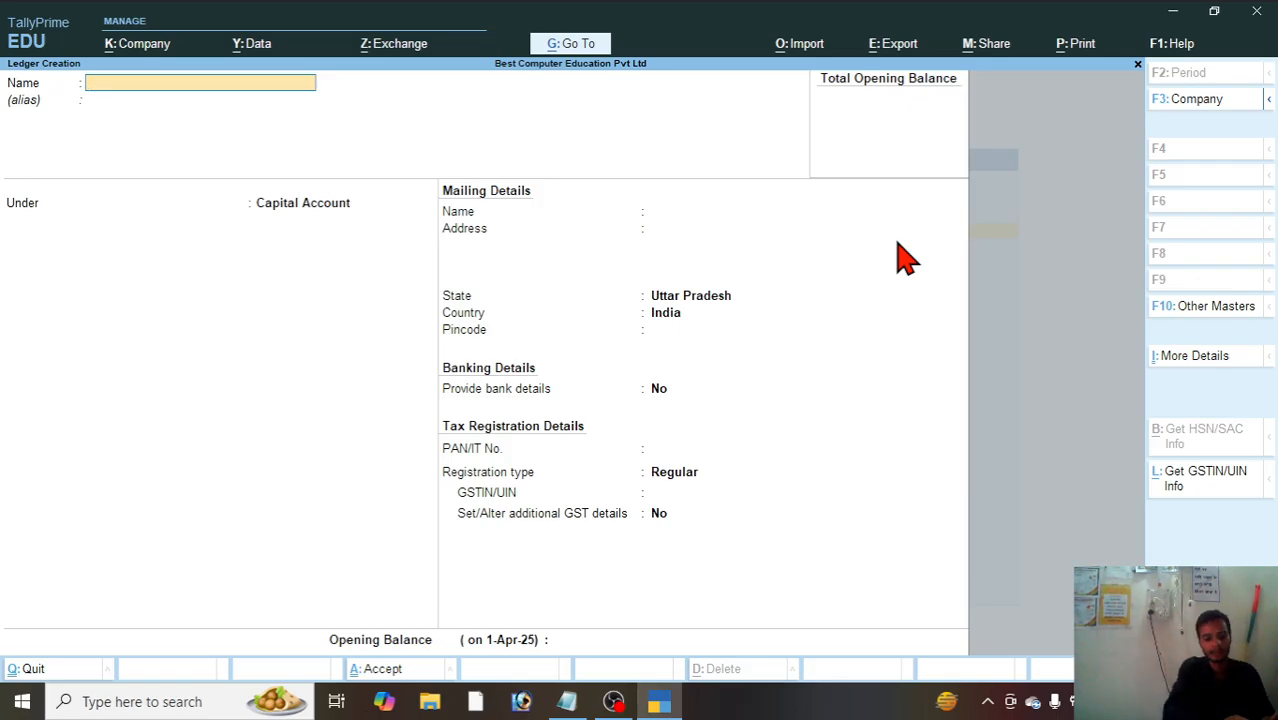
pyautogui.write('Capital')
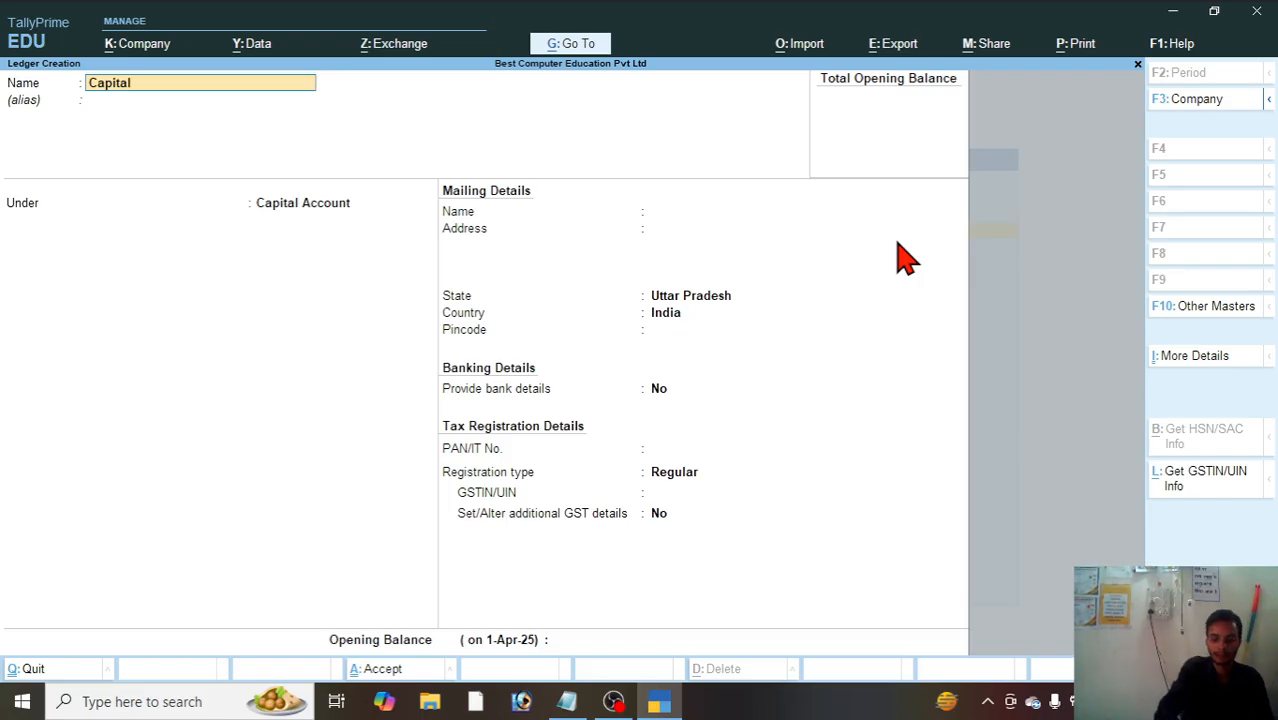
pyautogui.press('Return')
pyautogui.press('Return')
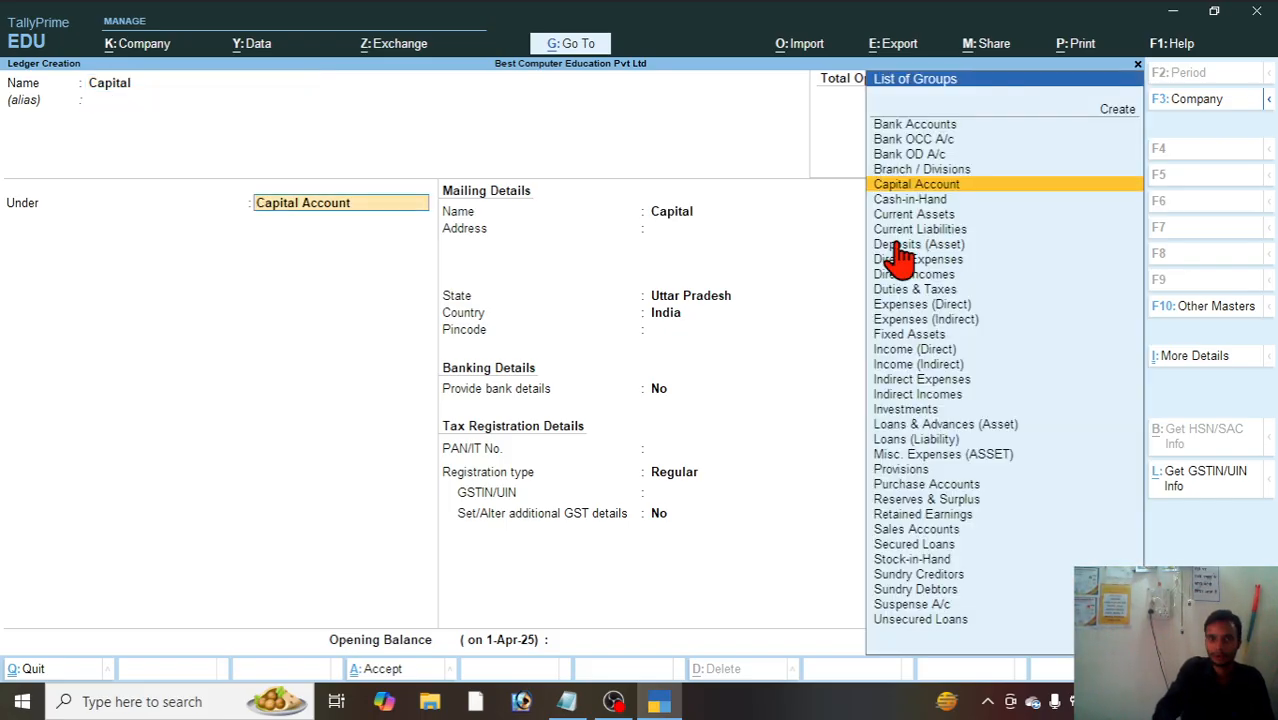
# Step: Keep the Capital ledger's default mailing, banking and Regular tax registration details, leave the opening balance blank, and save it
pyautogui.press('Return')
pyautogui.press('Return')
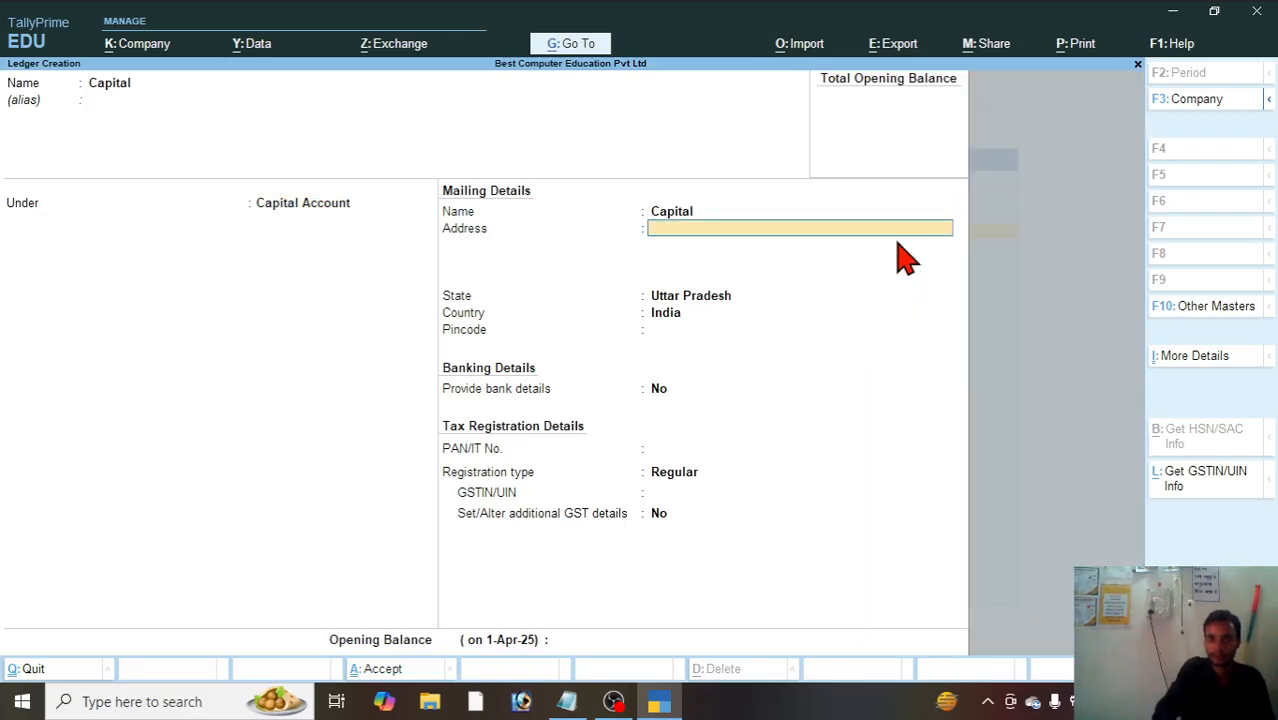
pyautogui.press('Return')
pyautogui.press('Return')
pyautogui.press('Return')
pyautogui.press('Return')
pyautogui.press('Return')
pyautogui.press('Return')
pyautogui.press('Return')
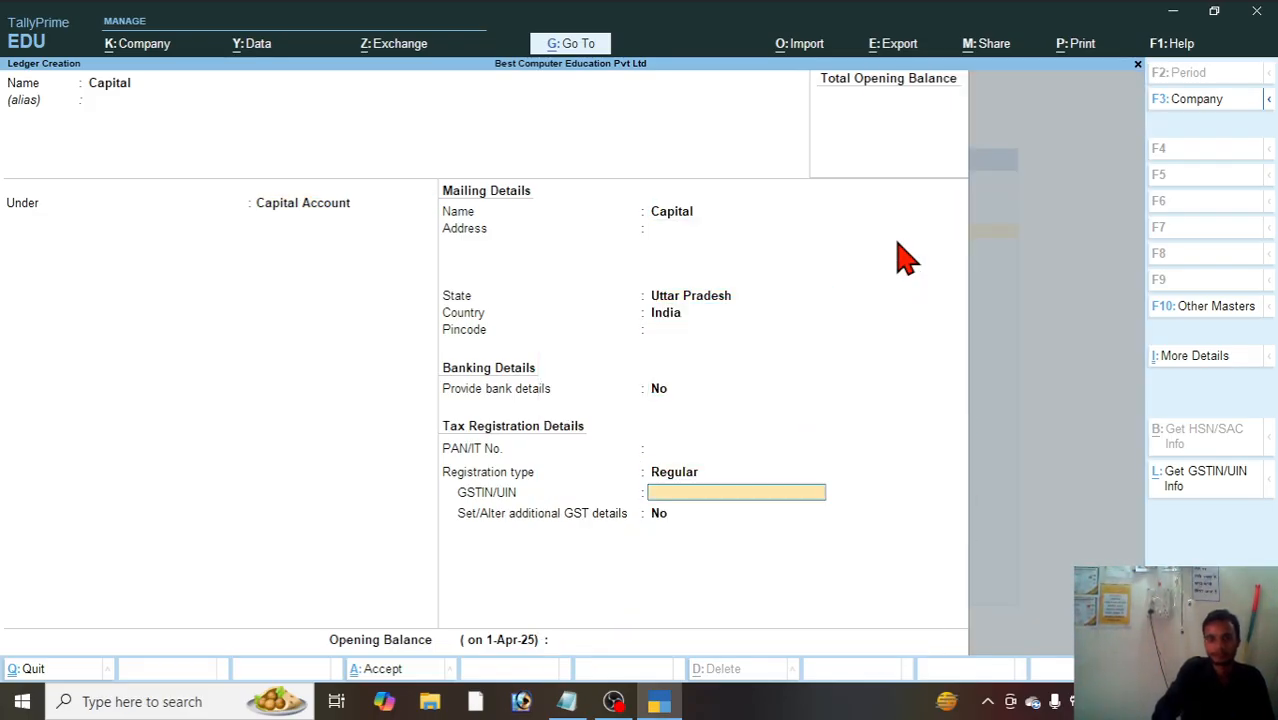
pyautogui.press('Return')
pyautogui.press('Return')
pyautogui.press('Return')
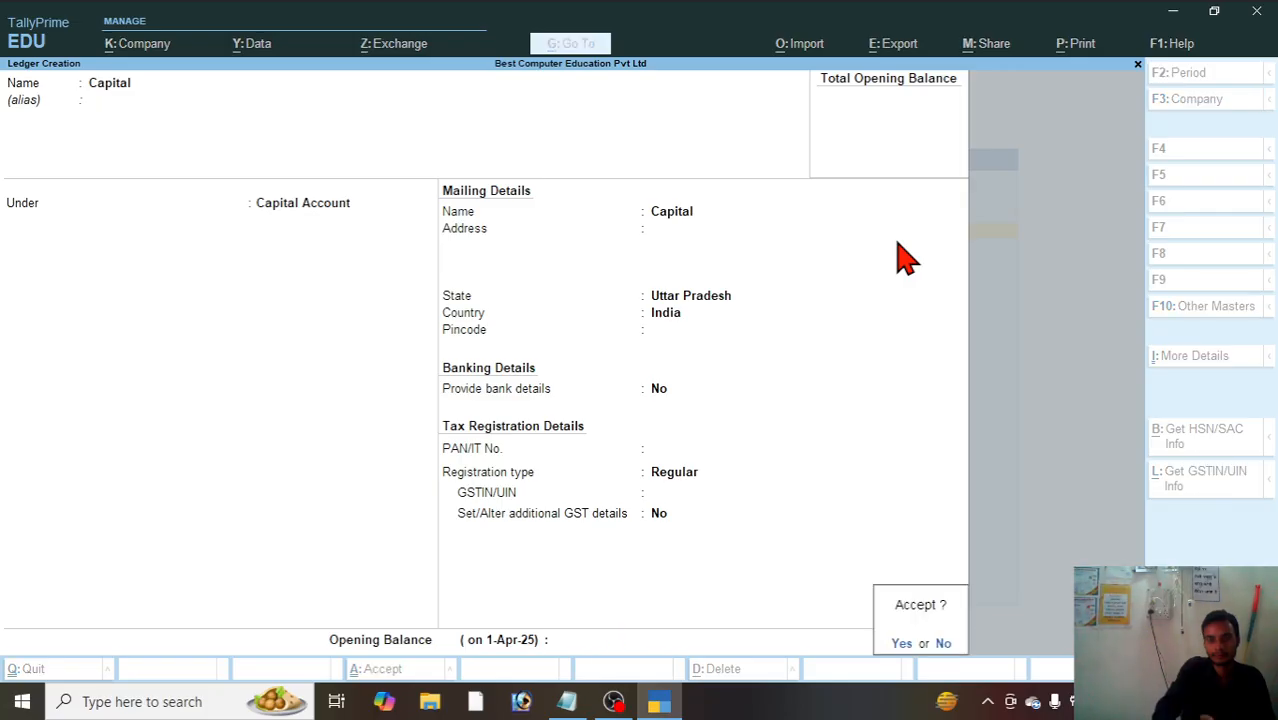
pyautogui.press('Return')
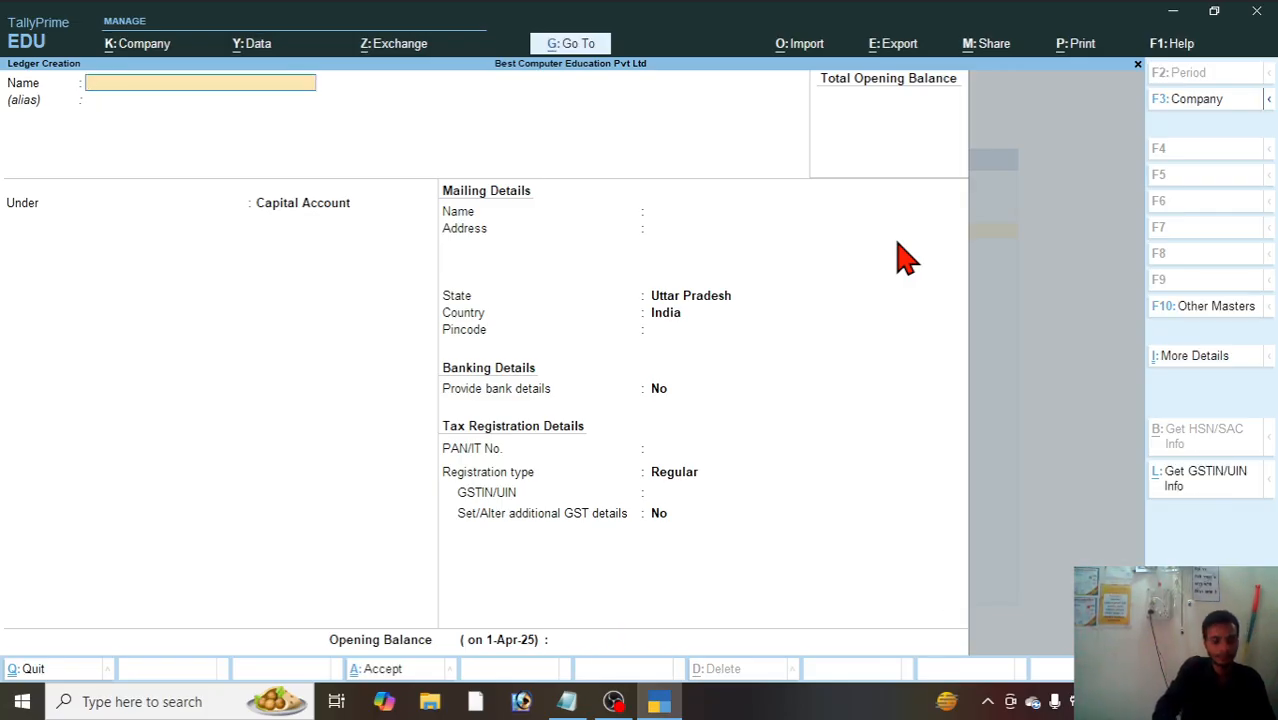
pyautogui.press('Escape')
# Step: Start a new ledger named Sbi and place it under the Bank Accounts group
pyautogui.press('Return')
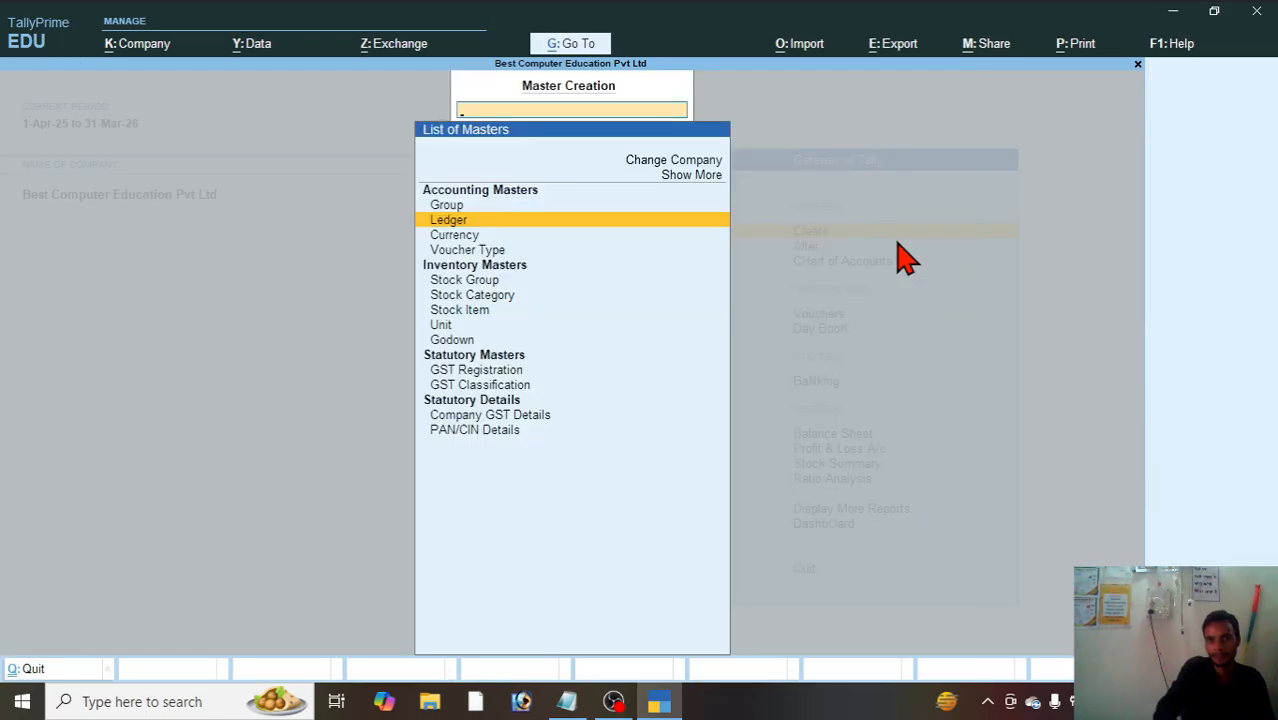
pyautogui.press('Return')
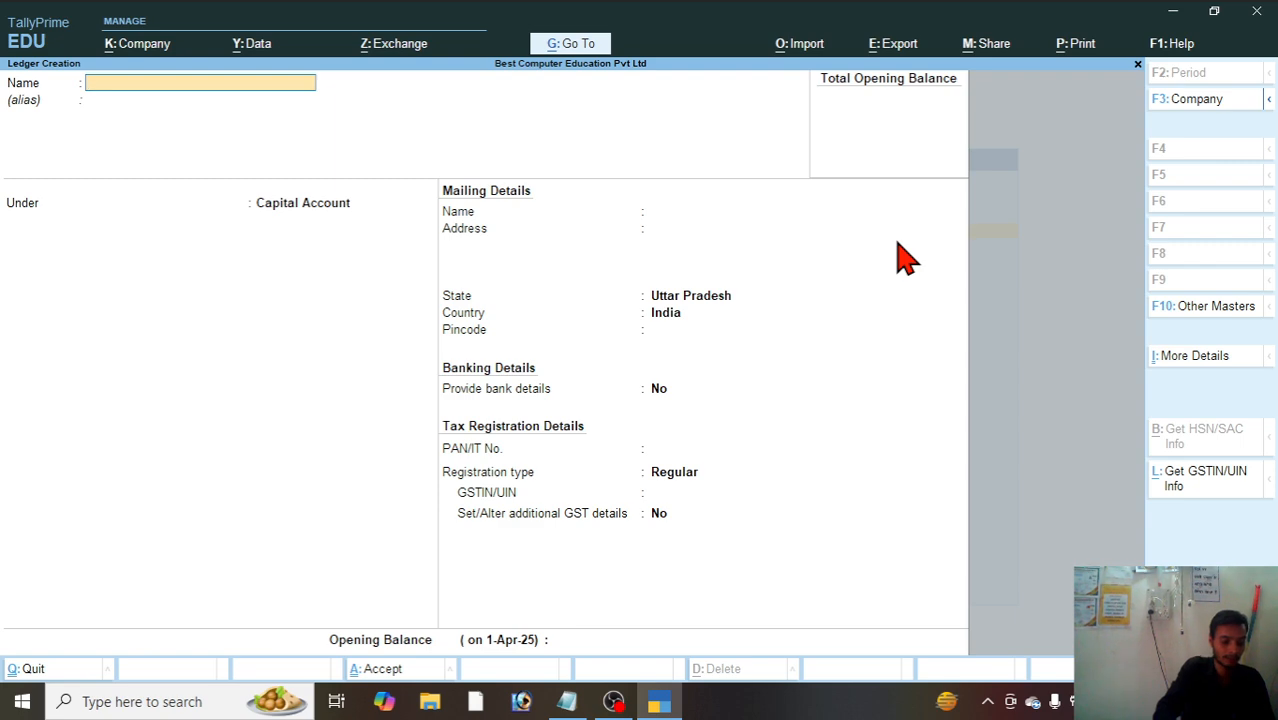
pyautogui.write('S')
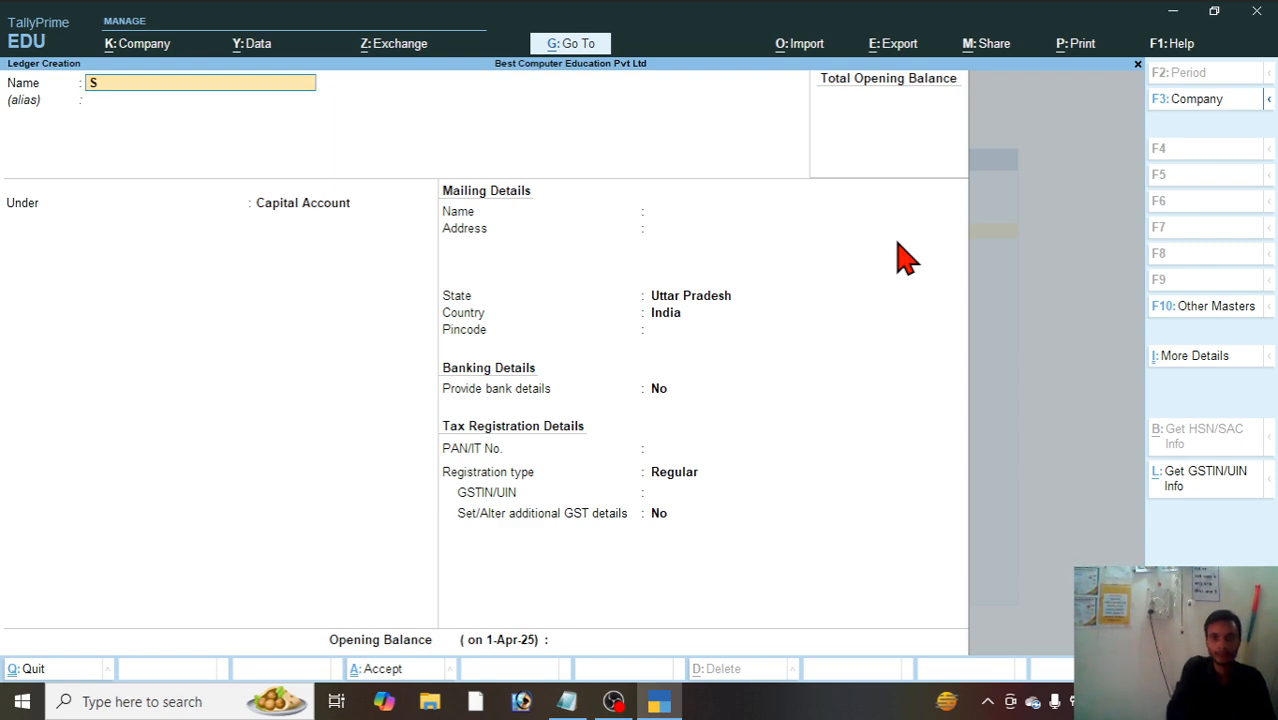
pyautogui.write('bi')
pyautogui.press('Return')
pyautogui.press('Return')
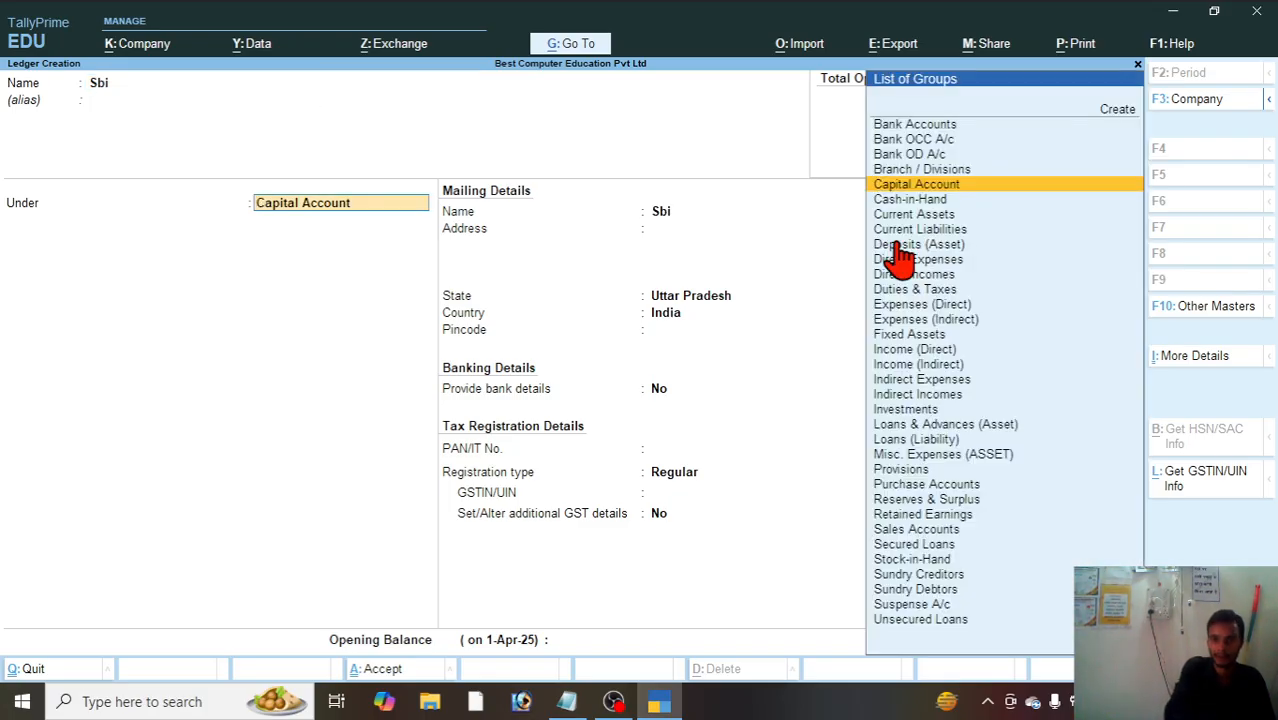
pyautogui.write('B')
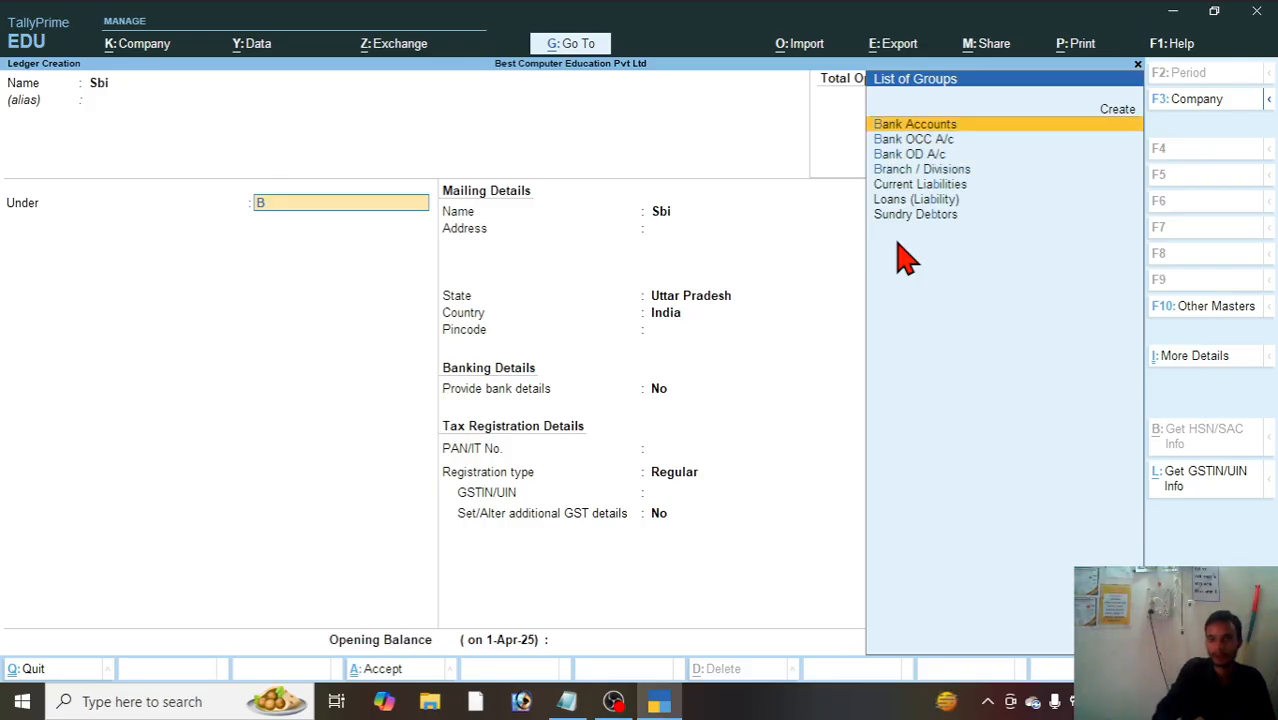
pyautogui.press('Return')
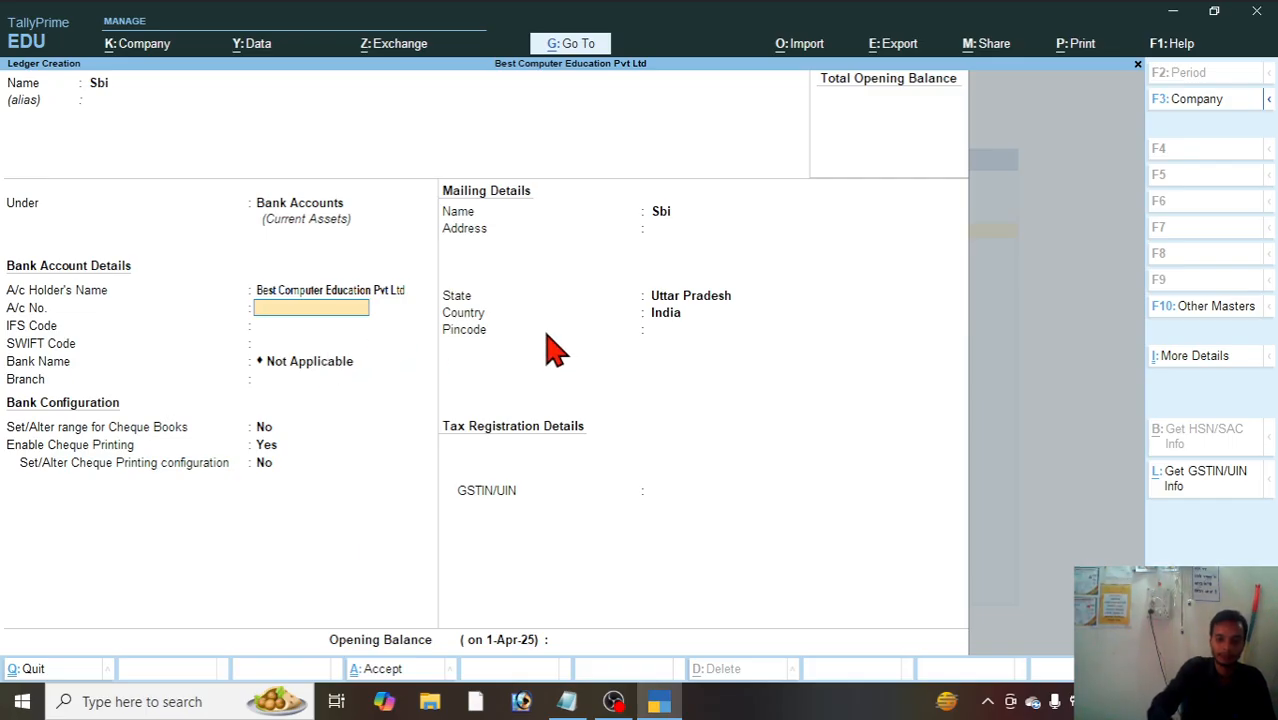
# Step: Leave the Sbi account number, codes and branch blank, with bank name Not Applicable and cheque printing enabled
pyautogui.press('Return')
pyautogui.press('Return')
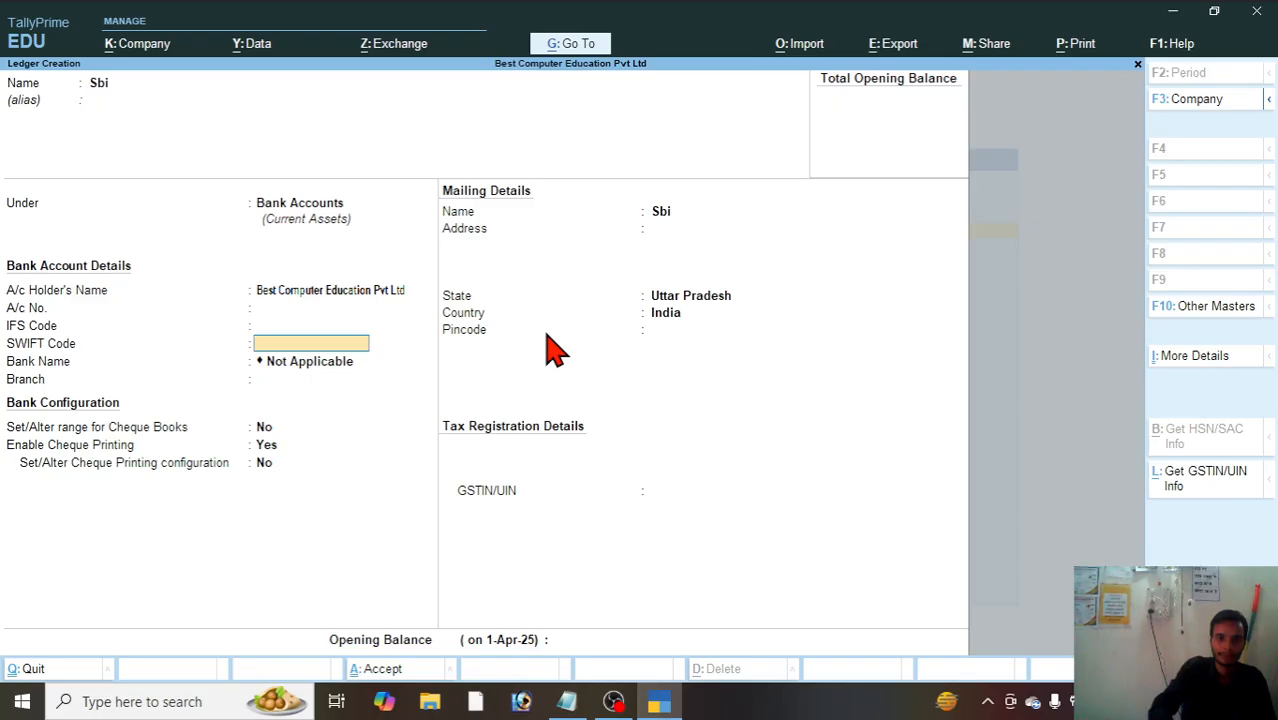
pyautogui.press('Return')
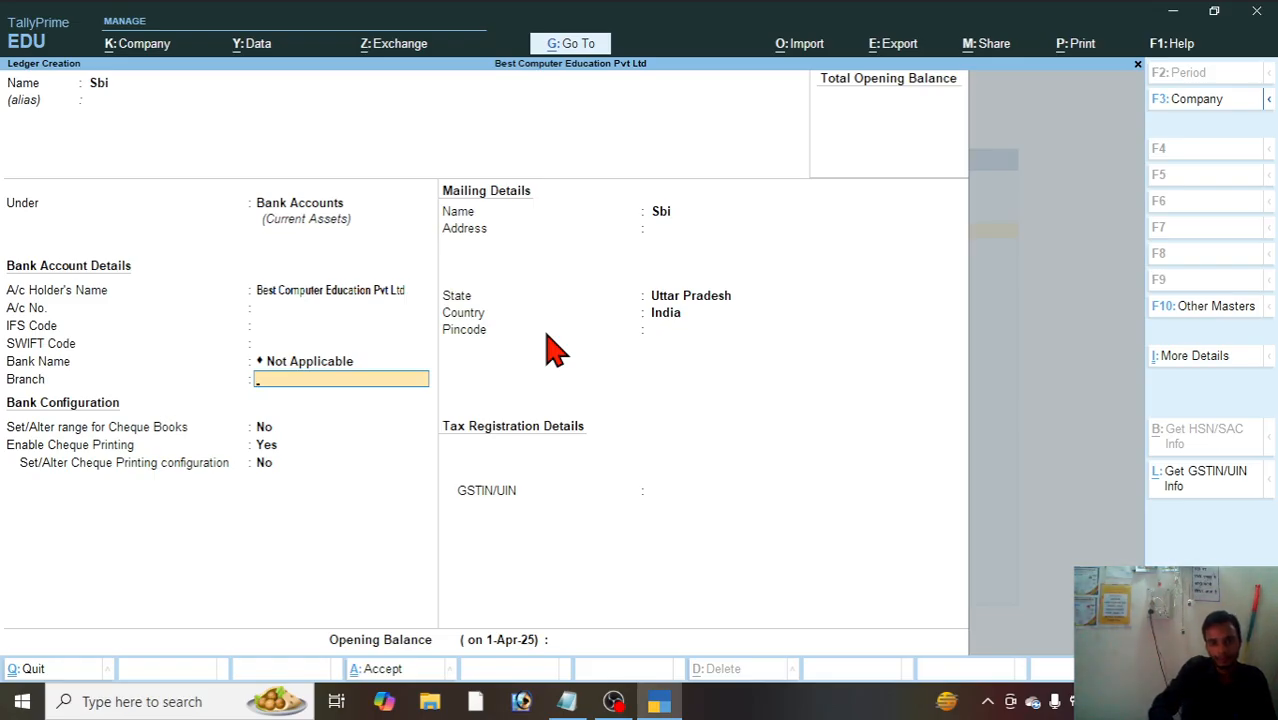
pyautogui.press('Return')
pyautogui.press('Return')
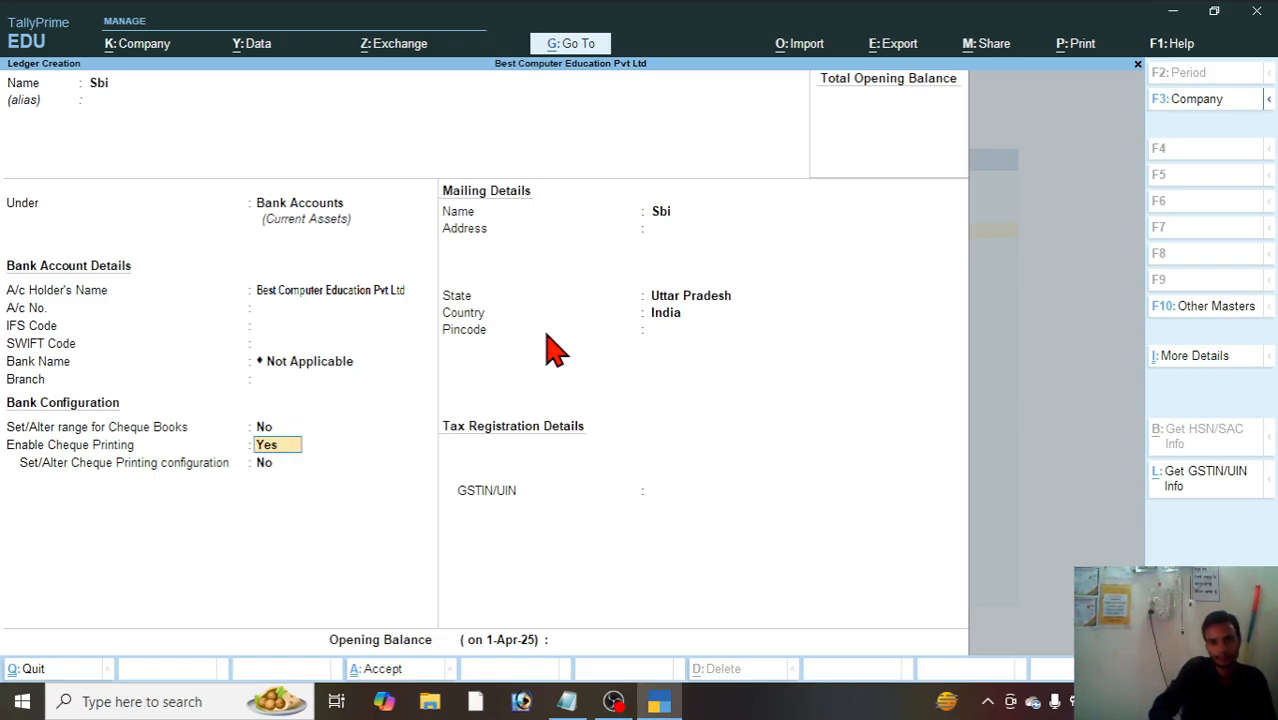
pyautogui.press('Return')
pyautogui.press('Return')
pyautogui.press('Return')
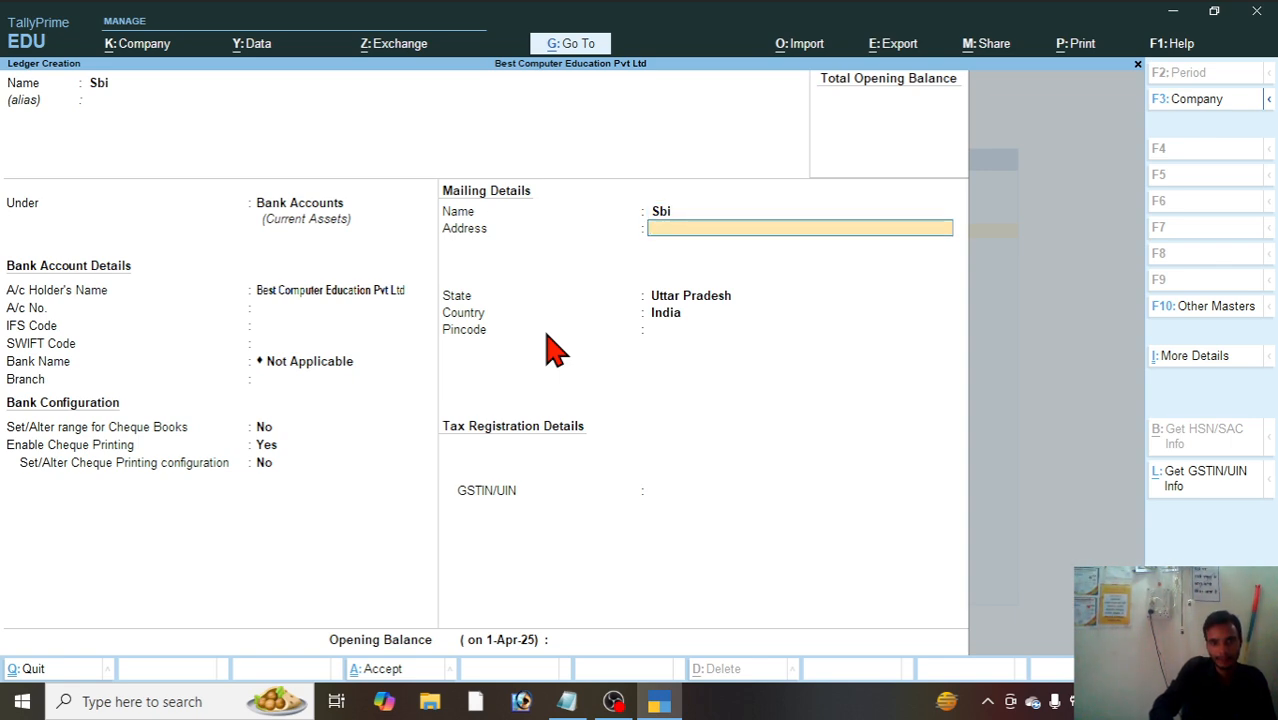
# Step: Keep Uttar Pradesh, India as the Sbi ledger's location, leave address, pincode, GSTIN and opening balance blank, and save it
pyautogui.press('Return')
pyautogui.press('Return')
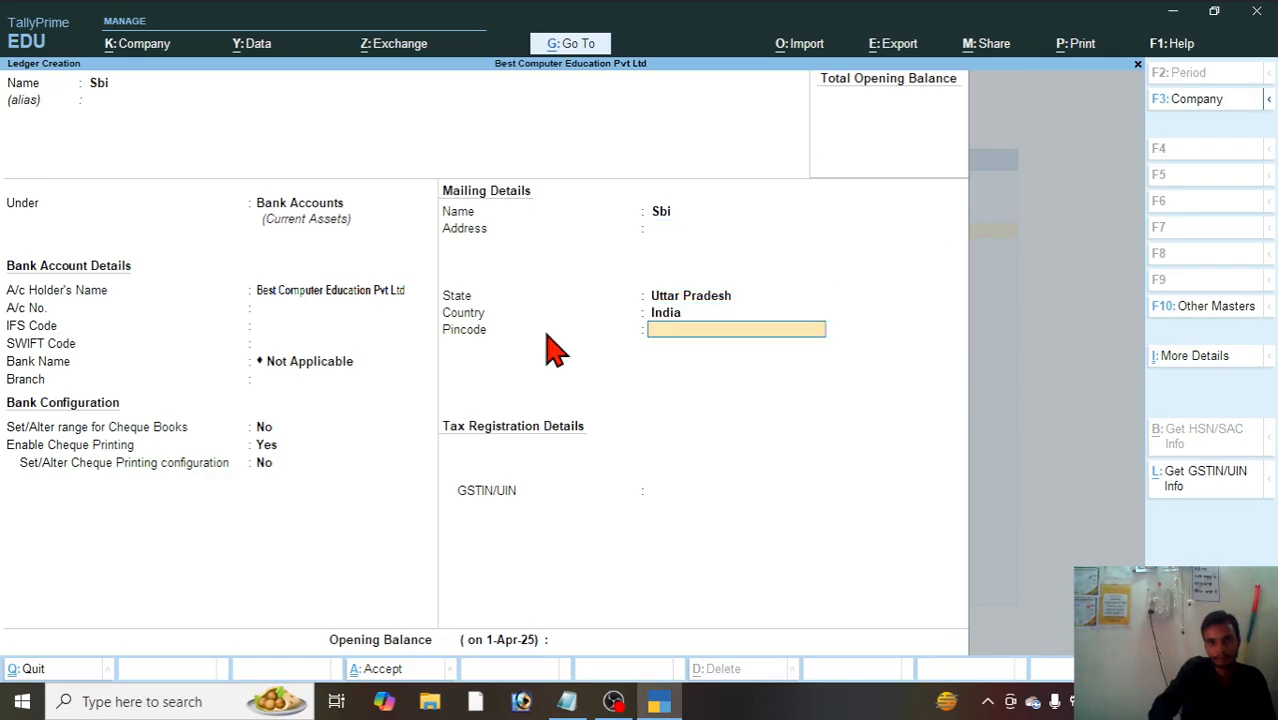
pyautogui.press('Return')
pyautogui.press('Return')
pyautogui.press('Return')
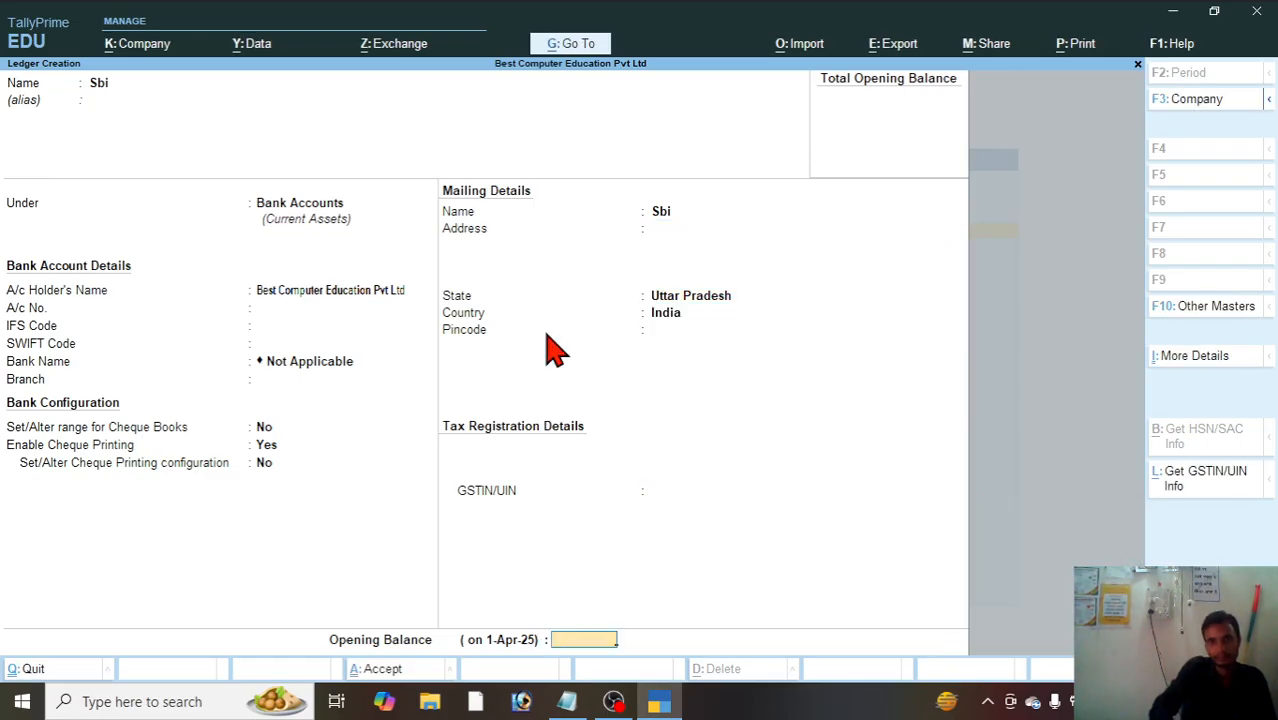
pyautogui.press('Return')
pyautogui.press('Return')
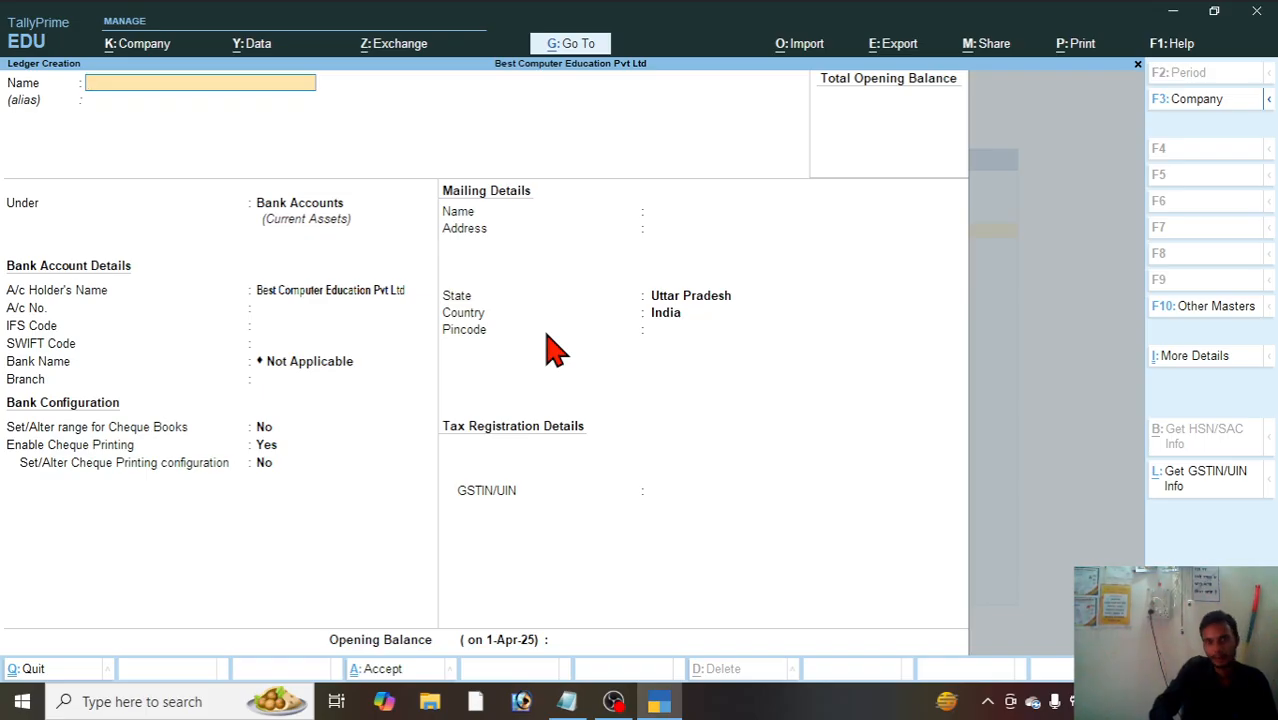
pyautogui.press('Escape')
# Step: Leave ledger creation and open a new Journal voucher dated 1-Apr-25
pyautogui.press('Return')
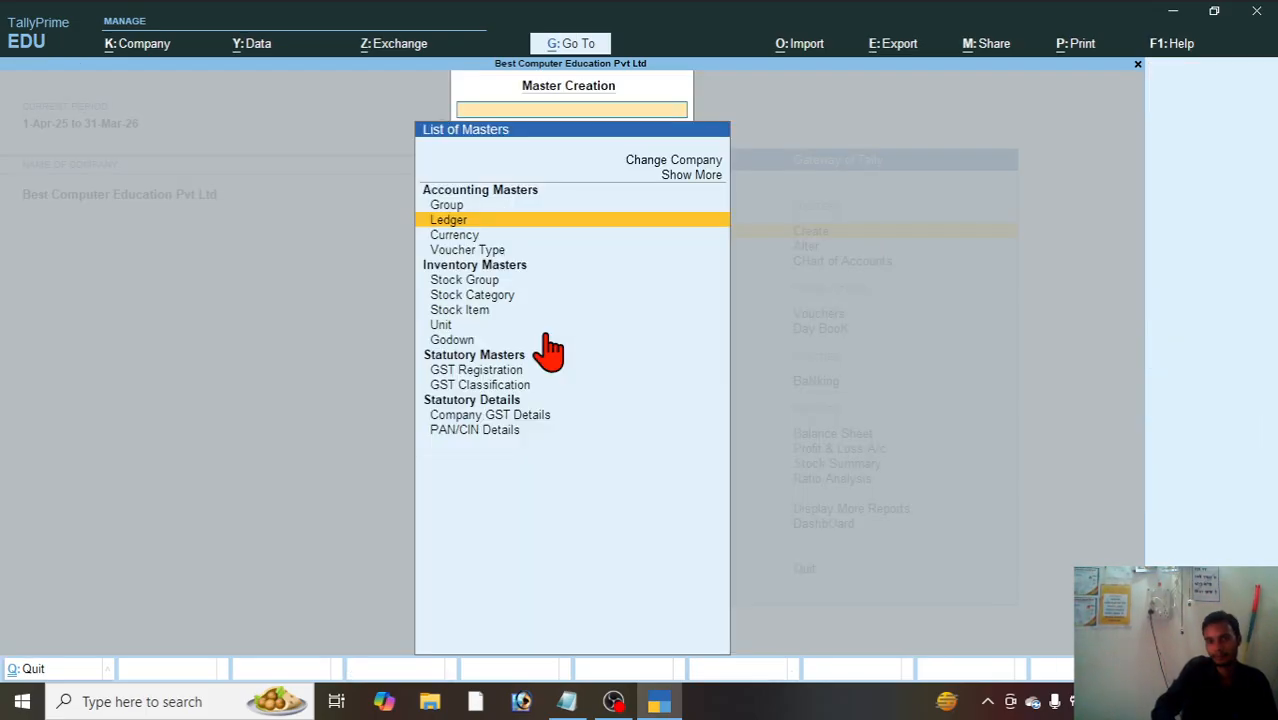
pyautogui.press('Escape')
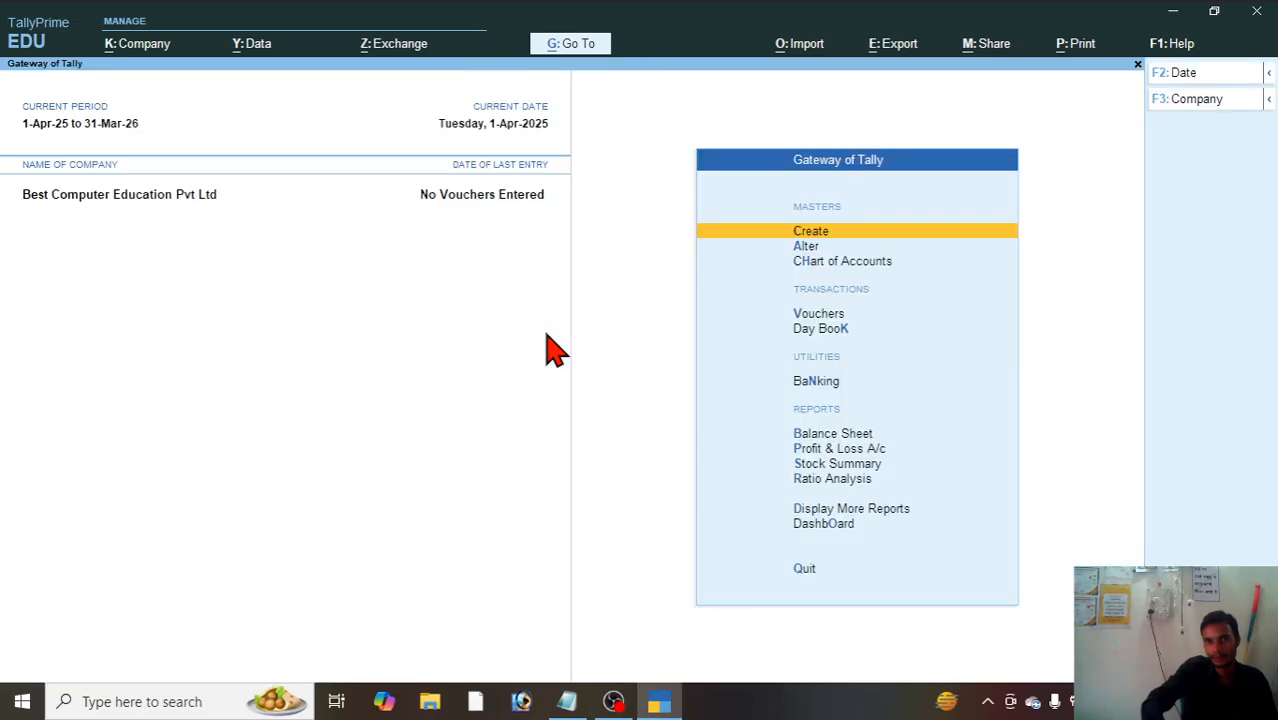
pyautogui.press('Up')
pyautogui.press('Up')
pyautogui.press('Up')
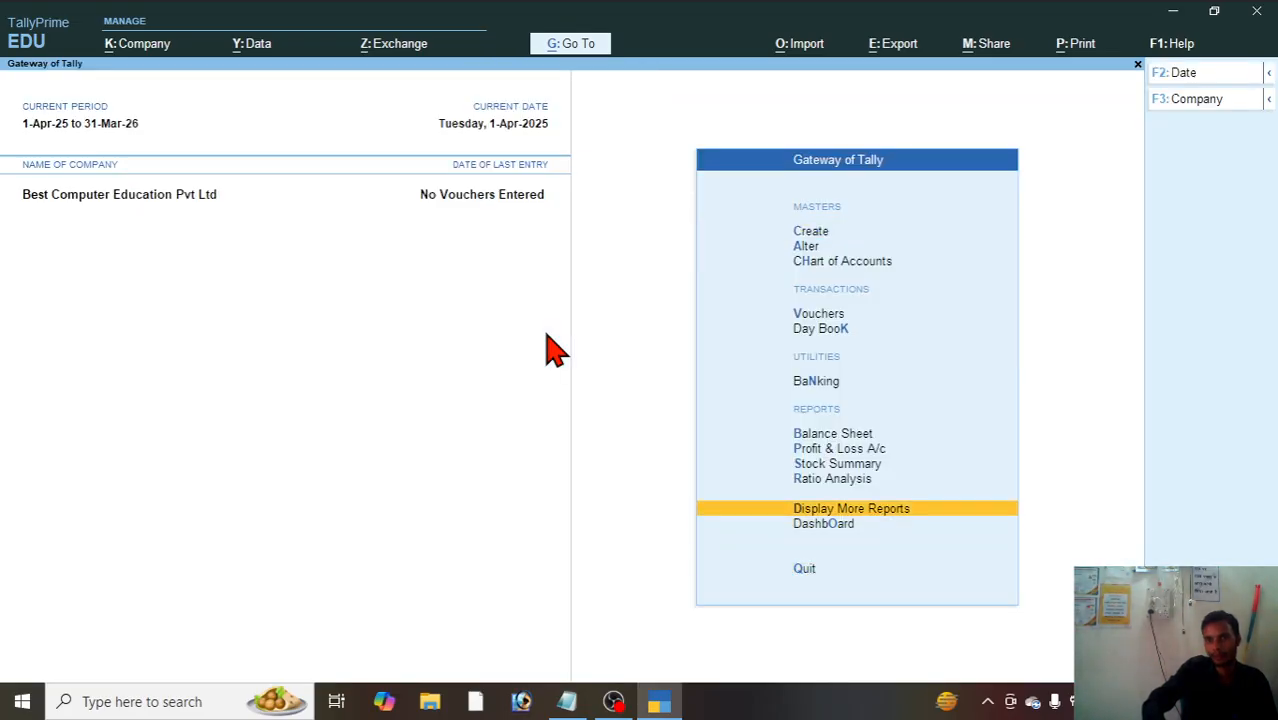
pyautogui.press('Up')
pyautogui.press('Up')
pyautogui.press('Up')
pyautogui.press('Up')
pyautogui.press('Up')
pyautogui.press('Up')
pyautogui.press('Up')
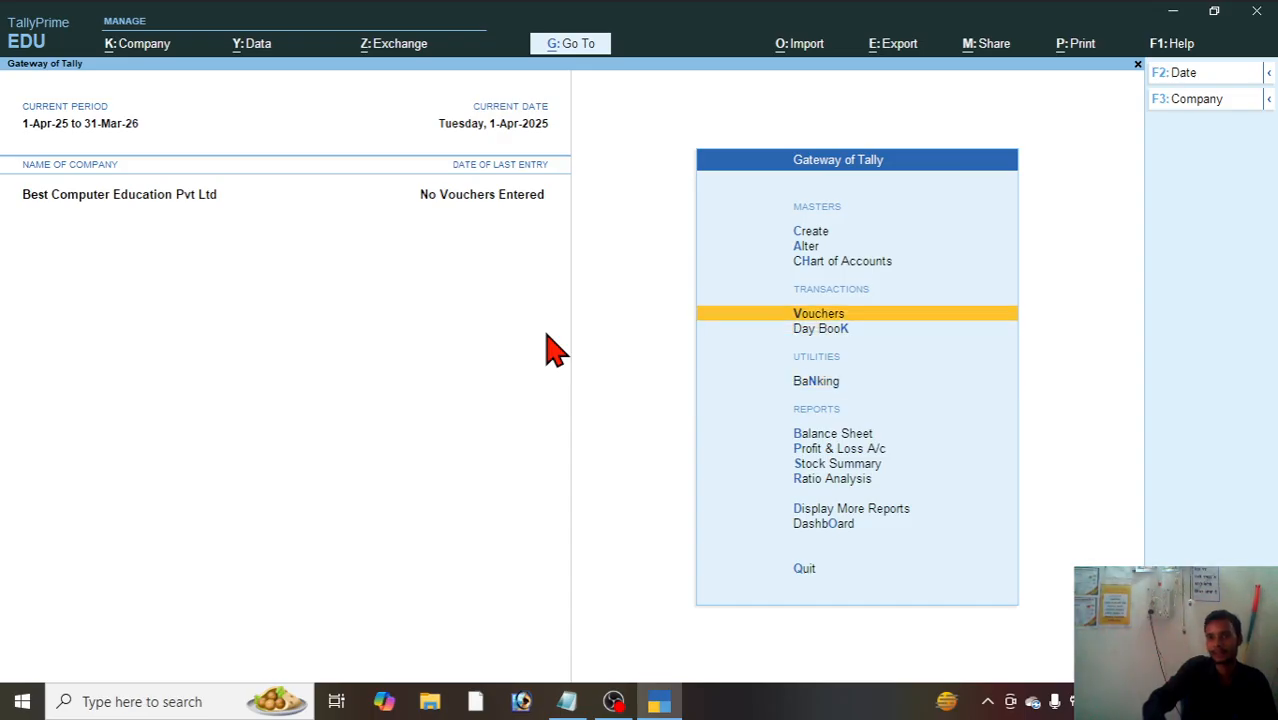
pyautogui.press('Return')
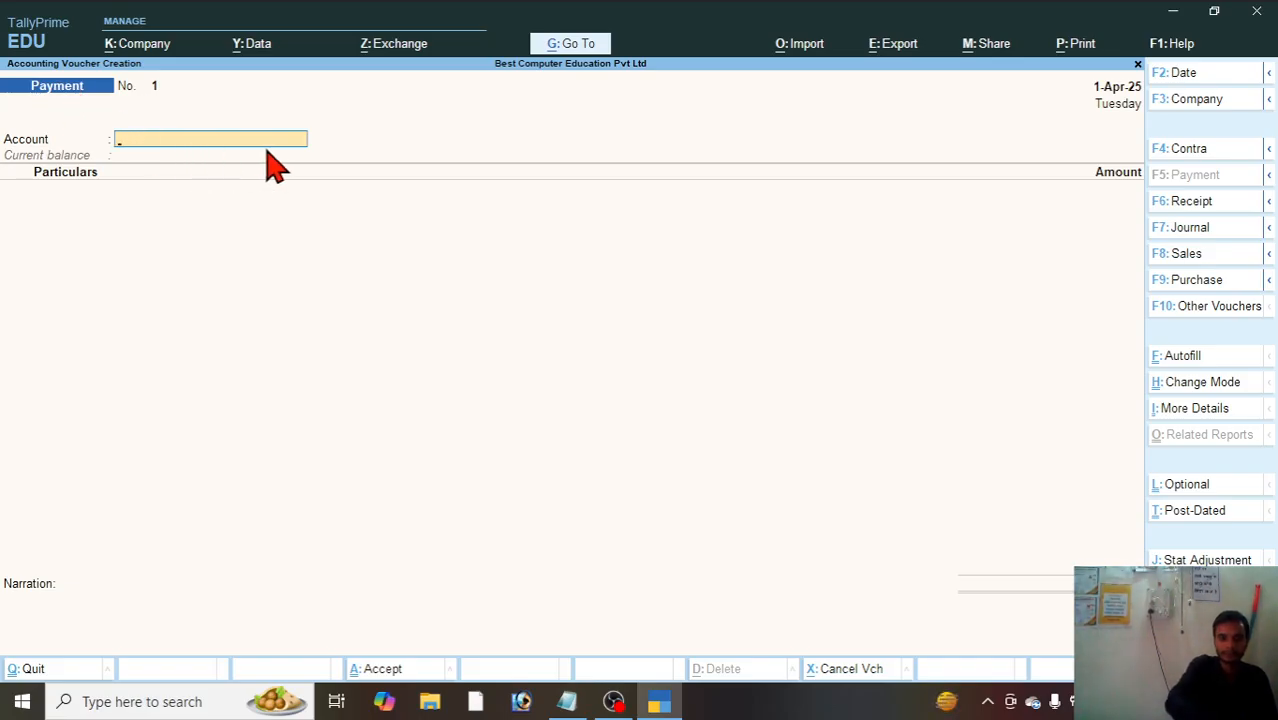
pyautogui.press('F7')
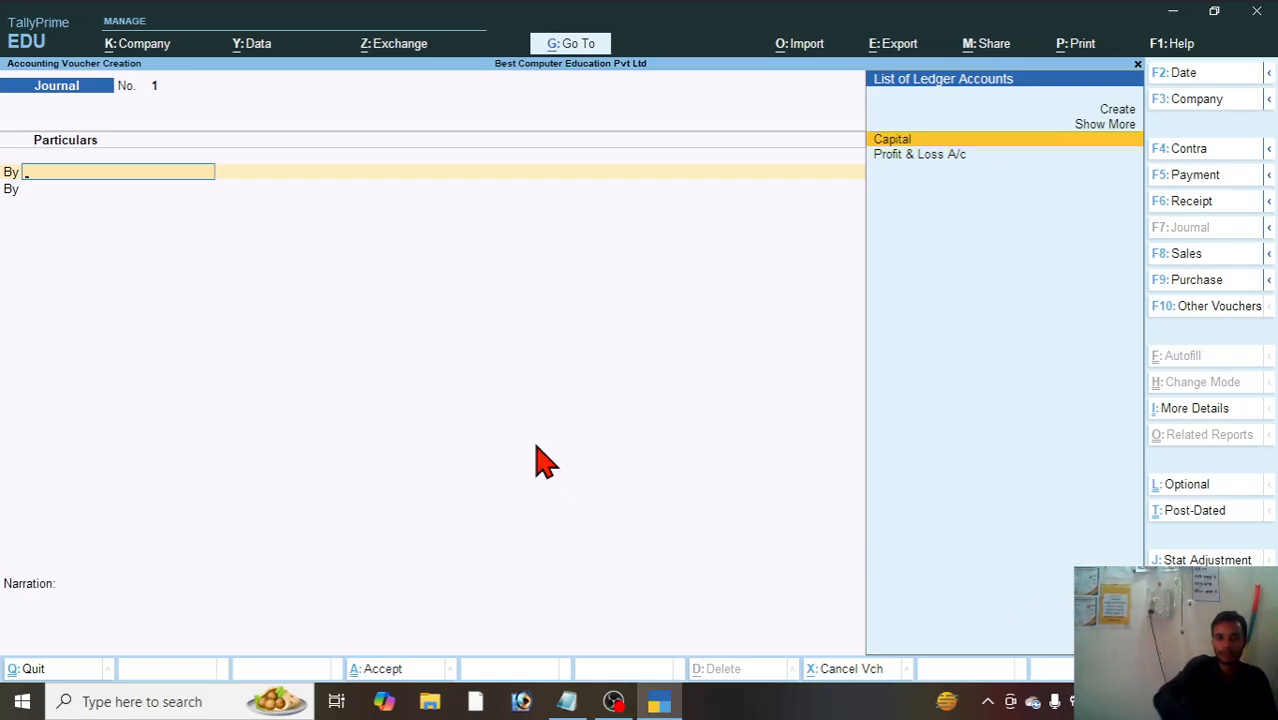
# Step: Configure voucher entry to use Cr/Dr instead of To/By and save the configuration
pyautogui.press('F12')
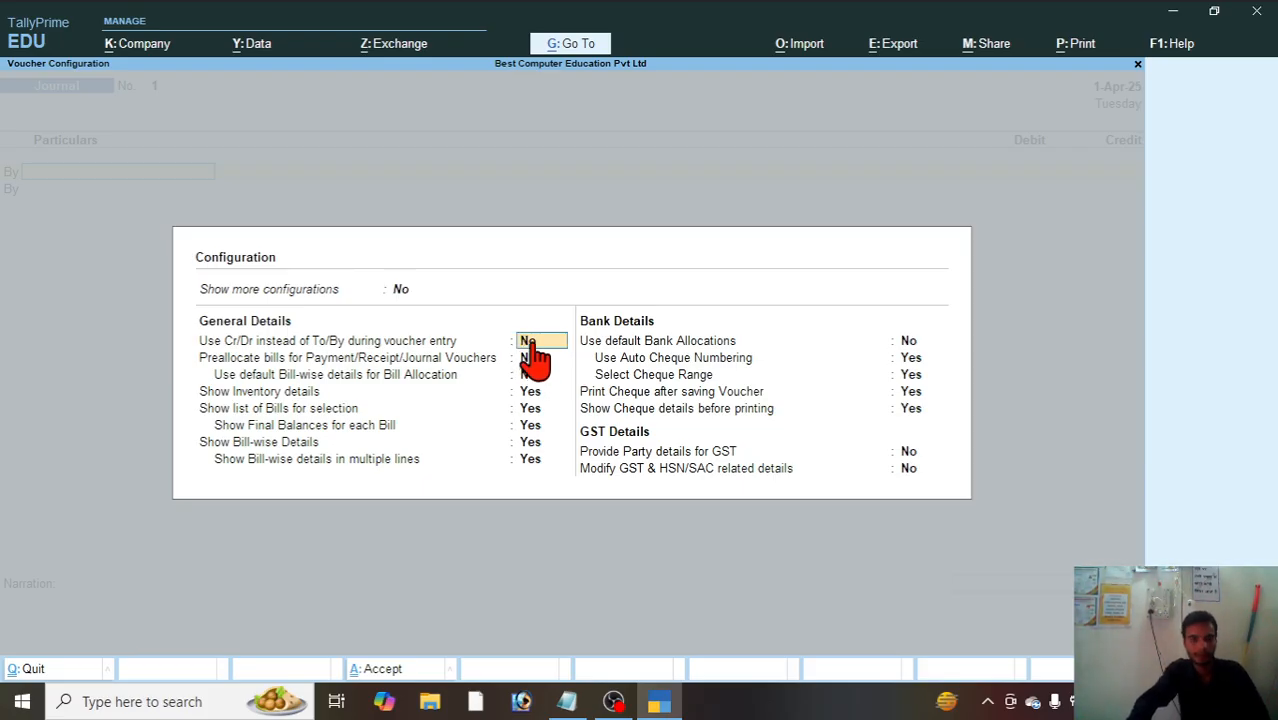
pyautogui.write('y')
pyautogui.press('Return')
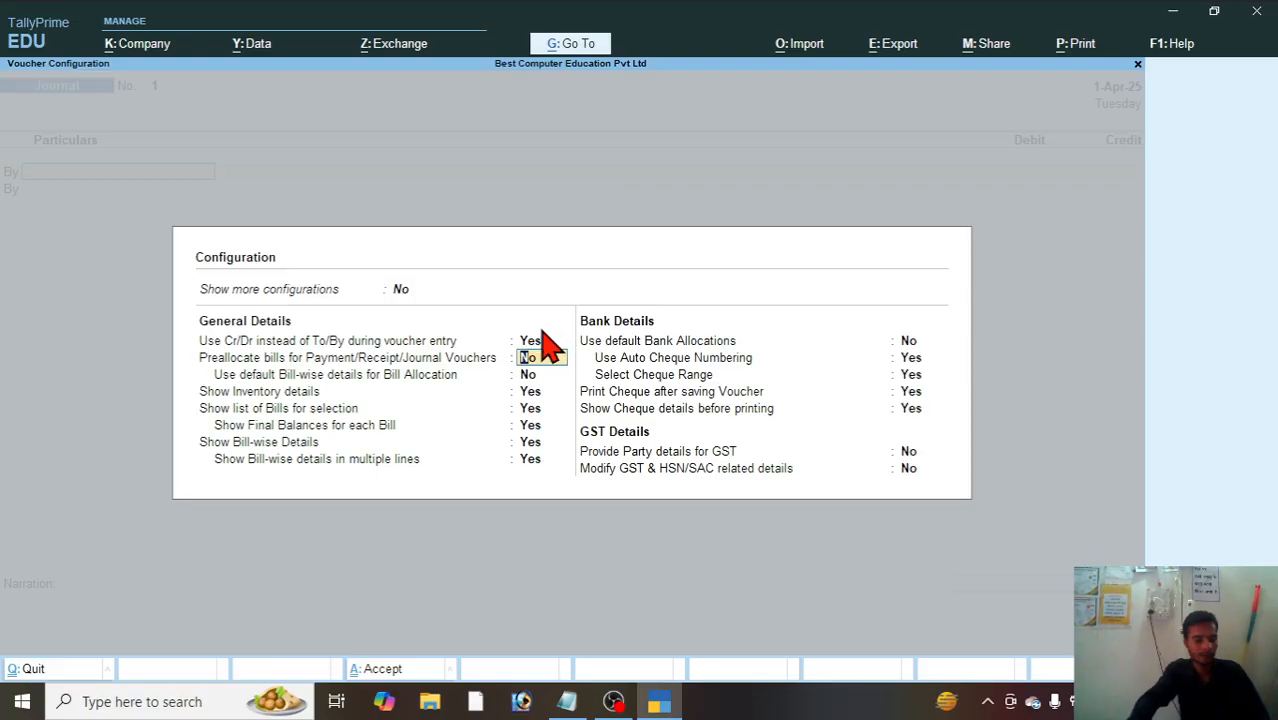
pyautogui.press('ctrl')
pyautogui.hotkey('ctrl', 'a')
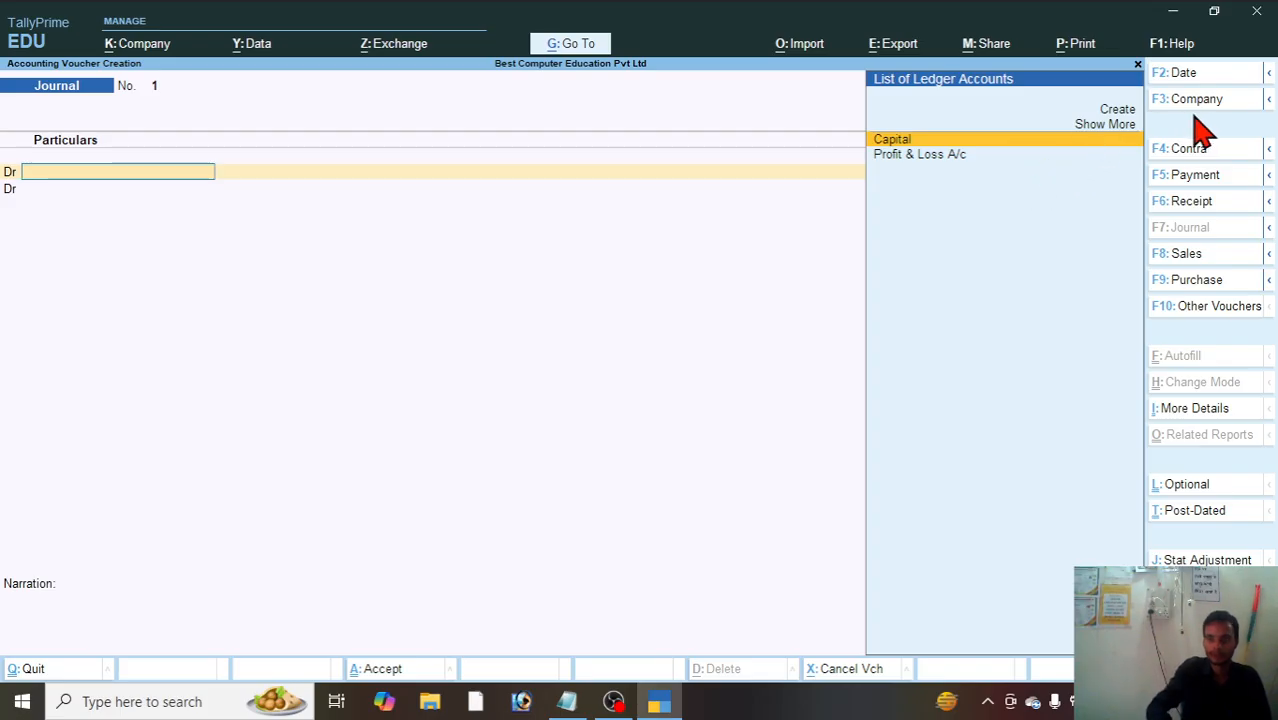
# Step: Show the full ledger list and debit Cash with 100000, checking the starting amount in the Notepad exercise notes
pyautogui.press('Up')
pyautogui.press('Return')
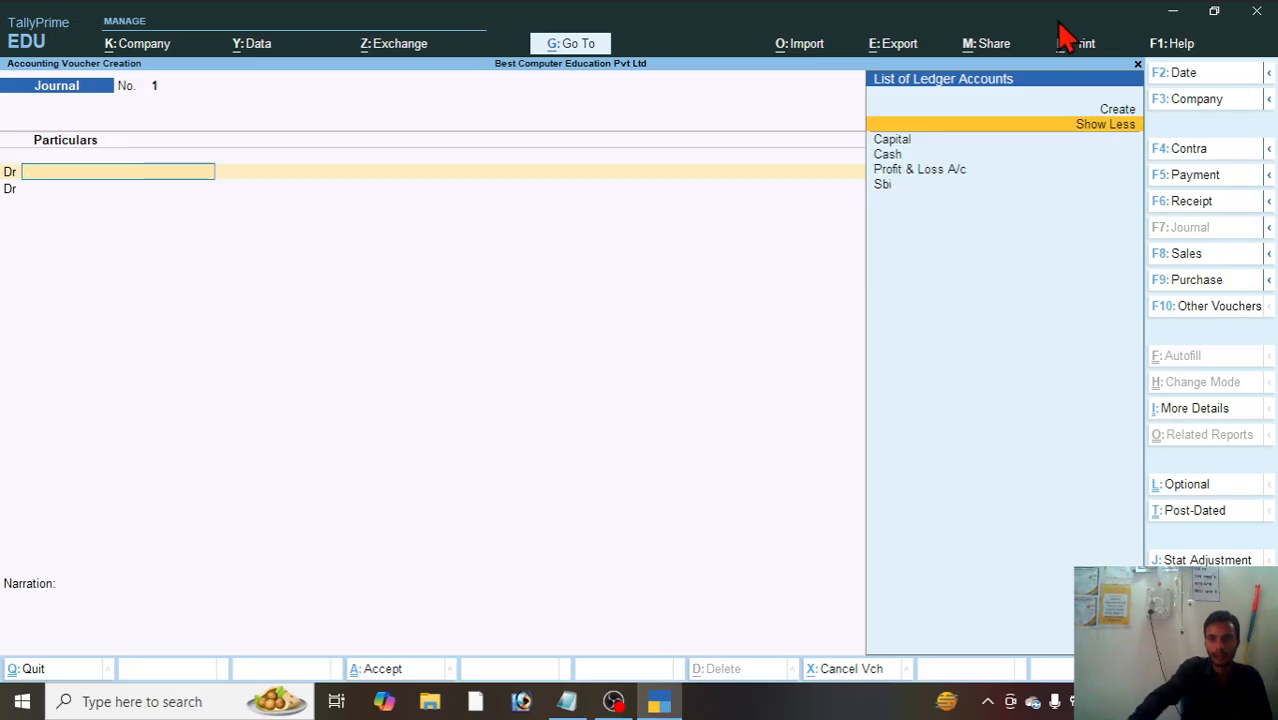
pyautogui.press('Down')
pyautogui.press('Down')
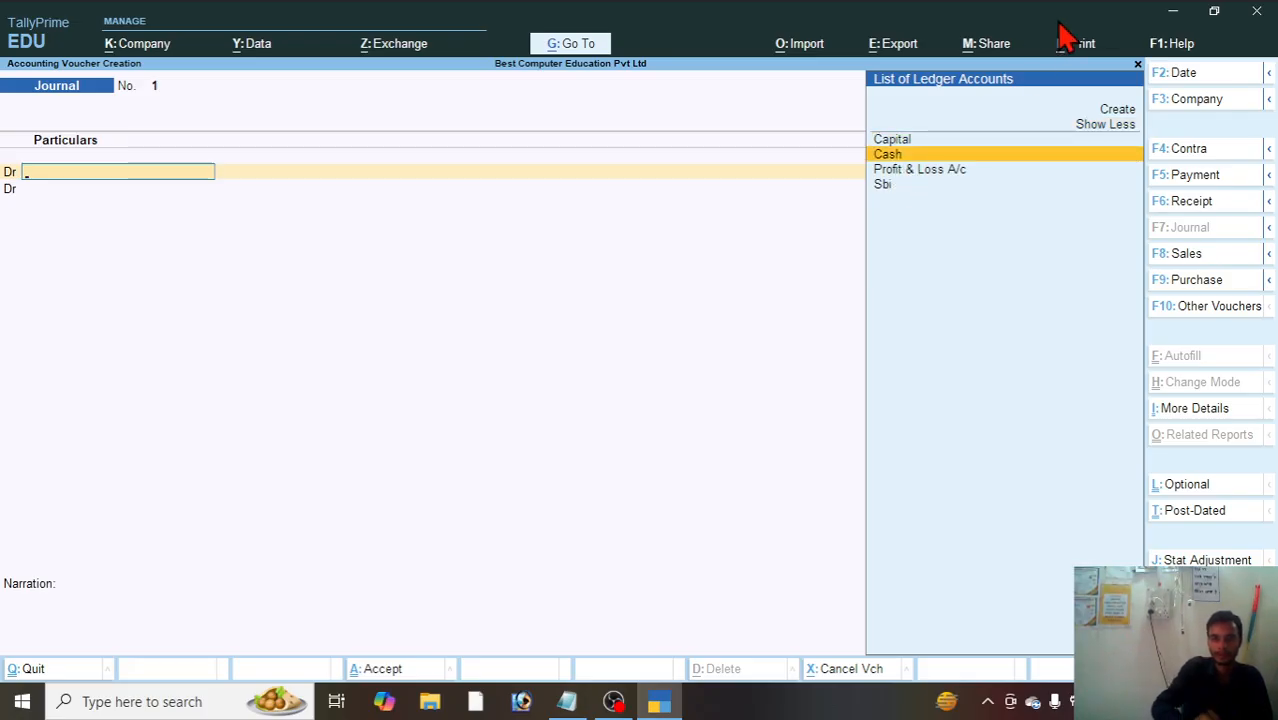
pyautogui.press('Return')
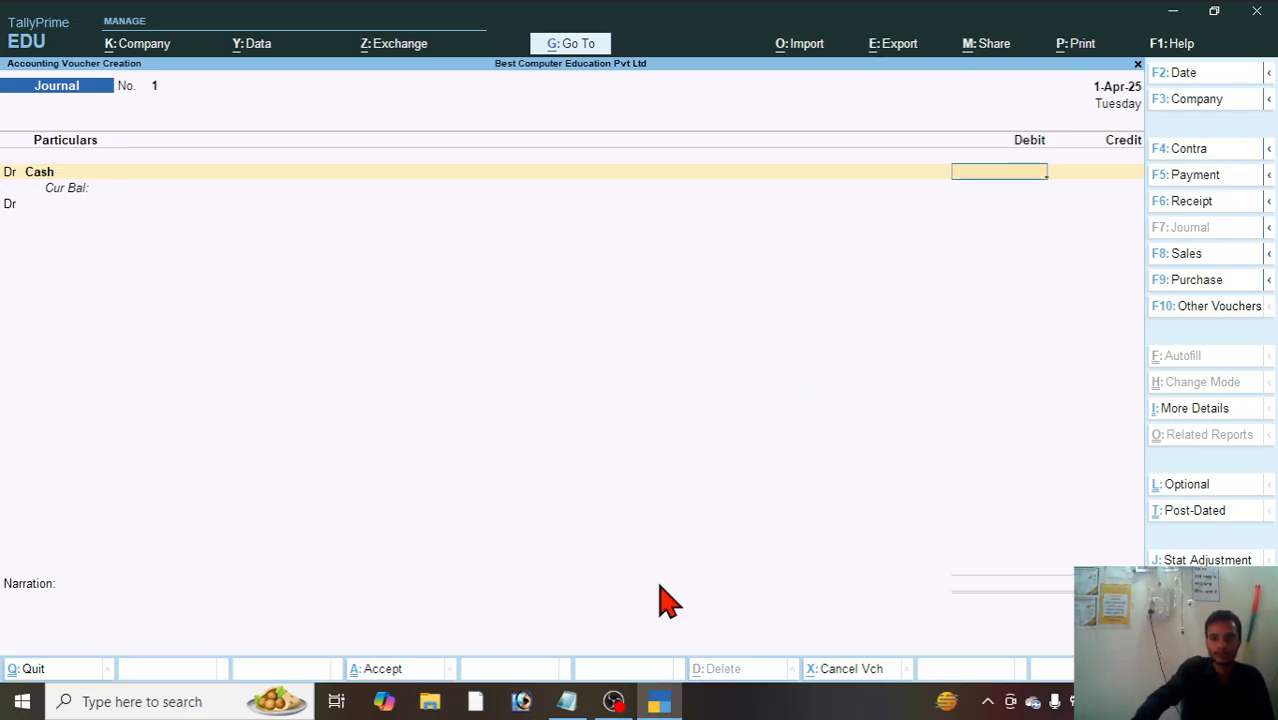
pyautogui.click(565, 703)
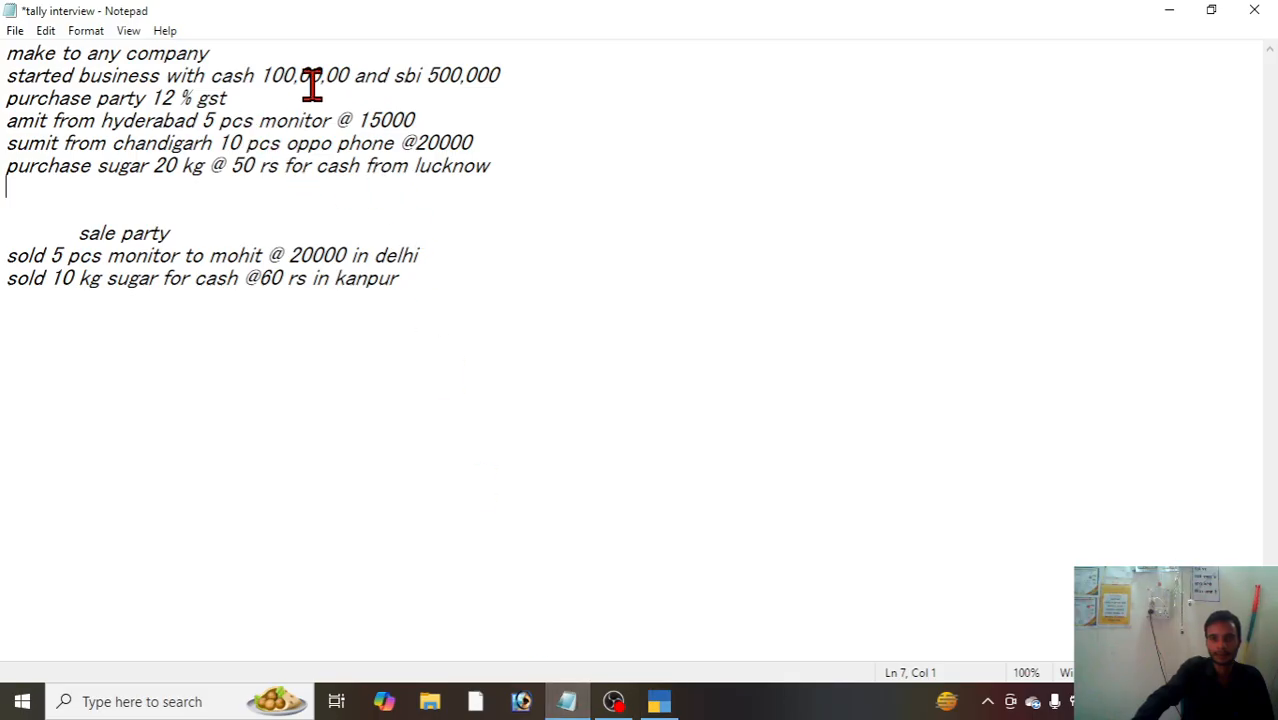
pyautogui.click(658, 701)
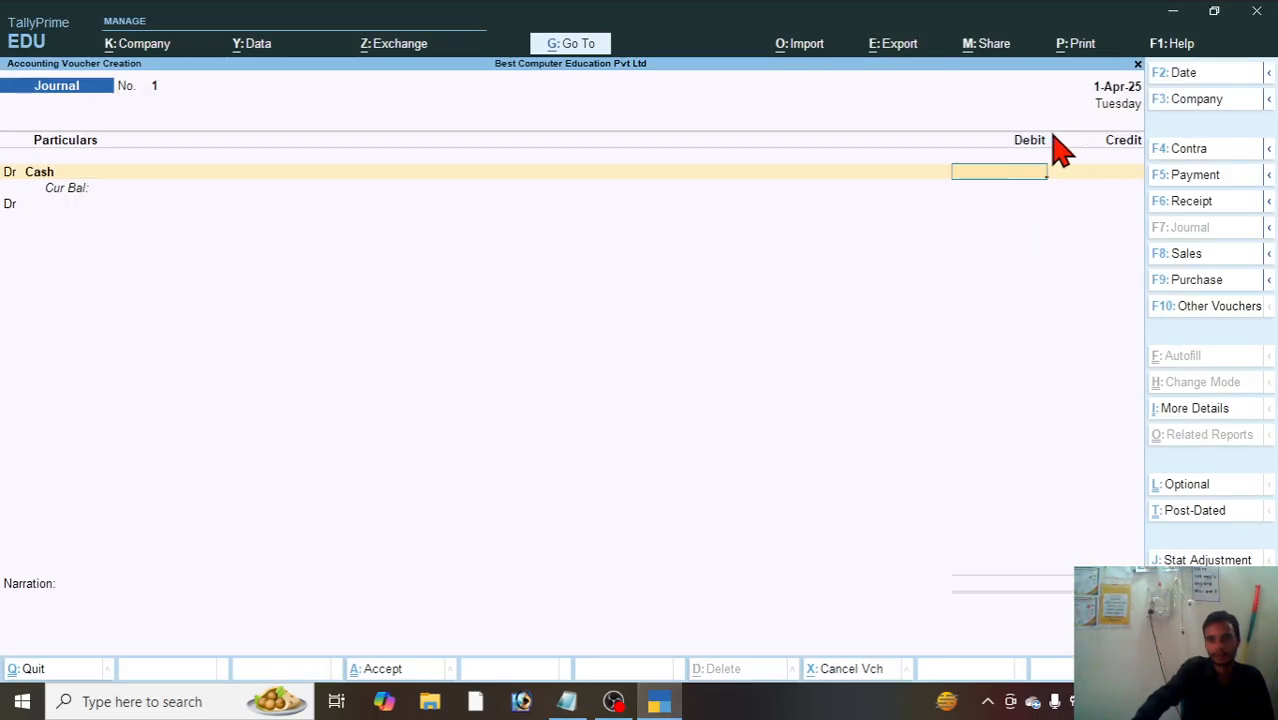
pyautogui.write('10000')
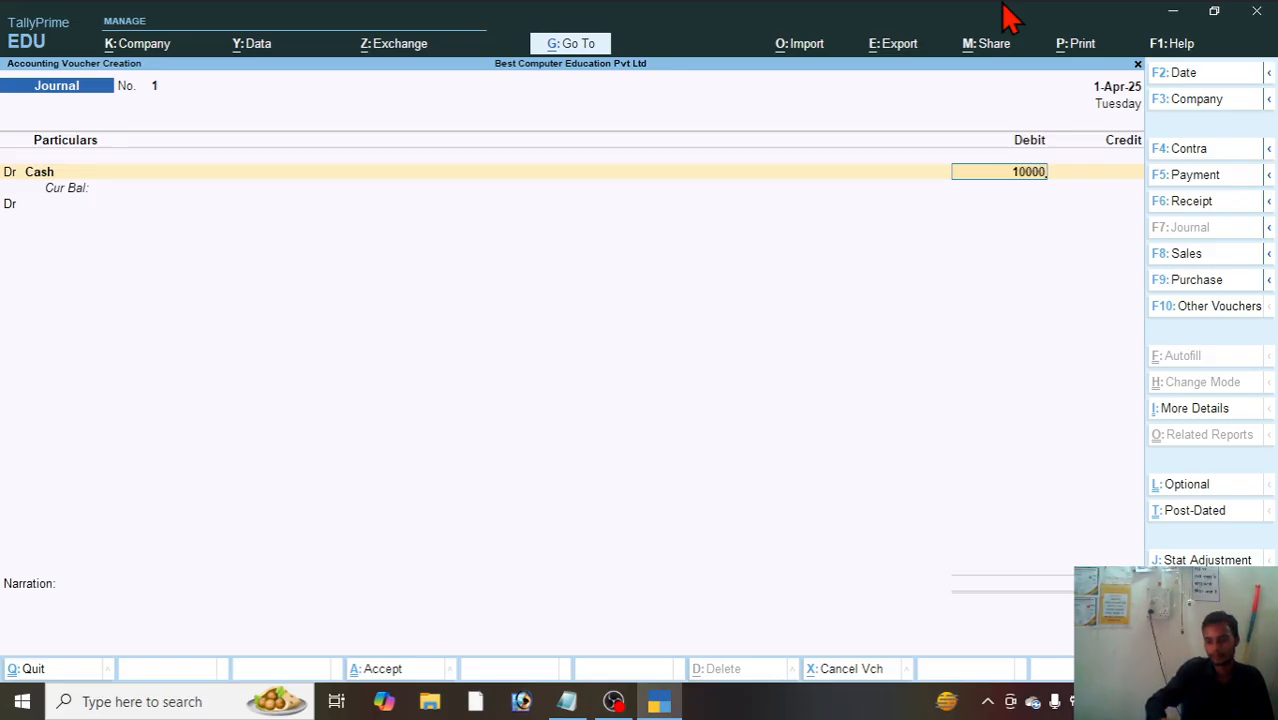
pyautogui.write('0')
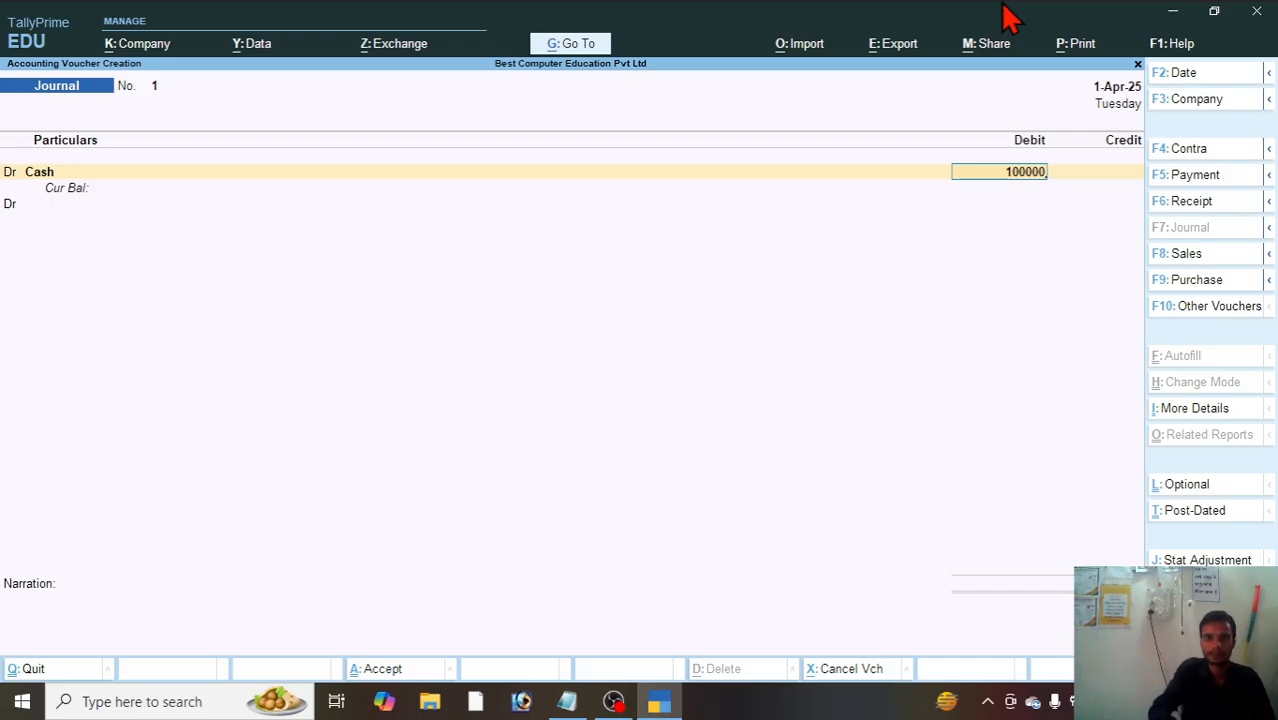
pyautogui.press('Return')
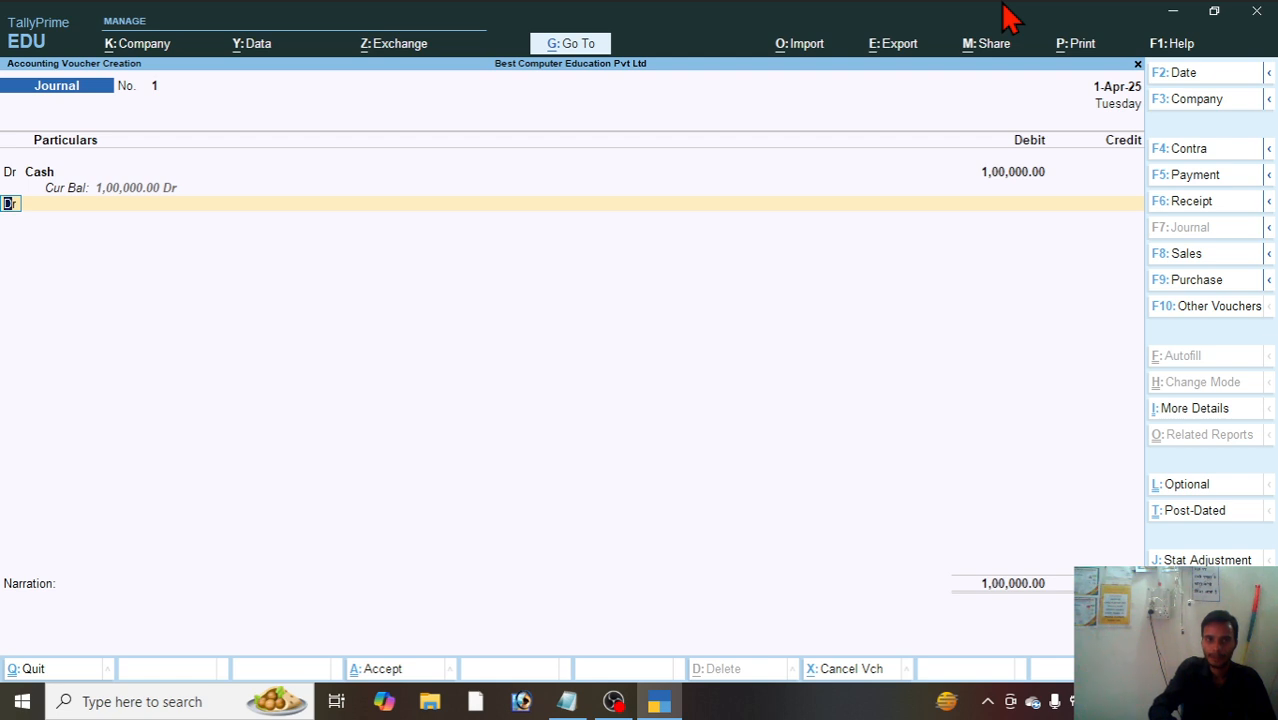
# Step: Add the Sbi ledger on the second voucher line as a credit of 500000
pyautogui.press('Return')
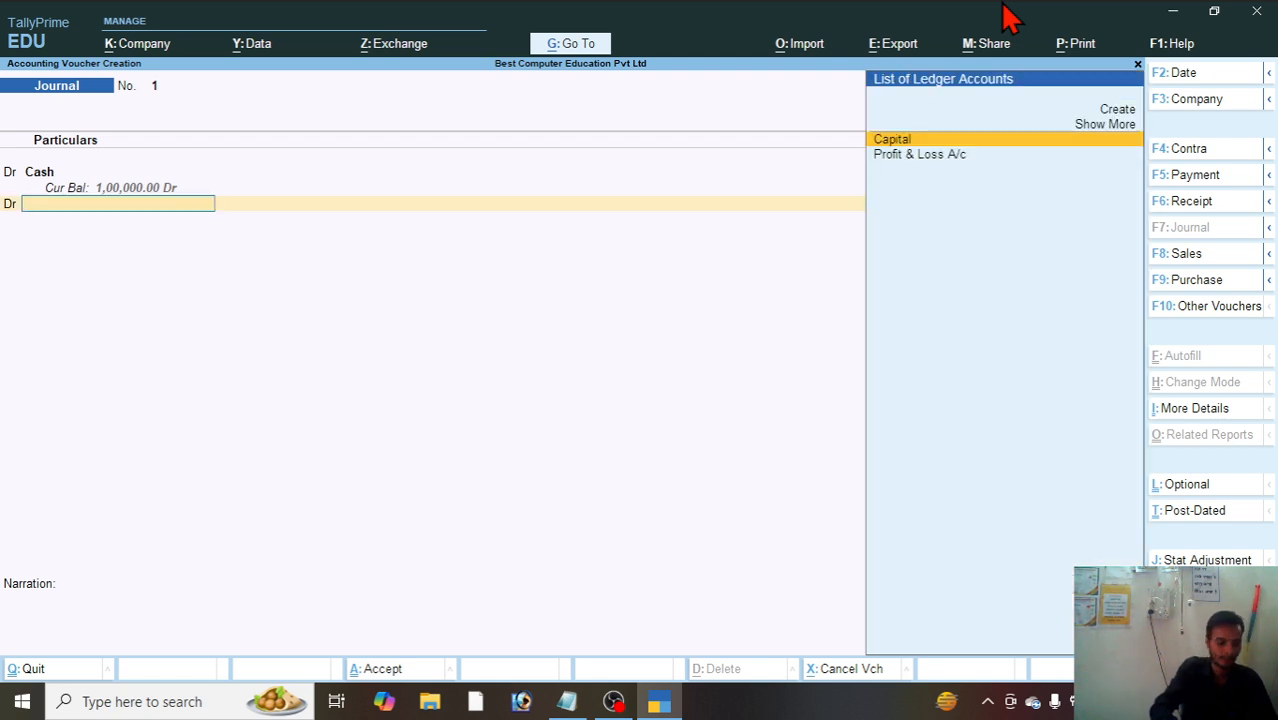
pyautogui.write('S')
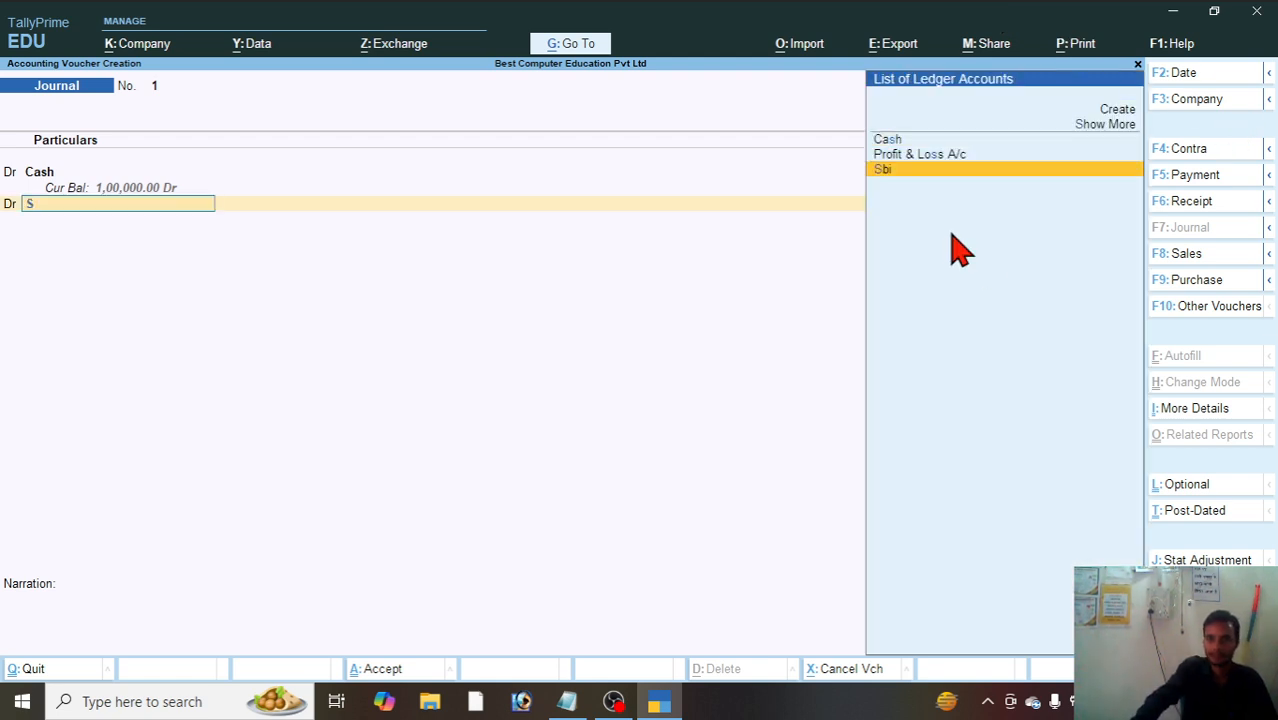
pyautogui.click(914, 170)
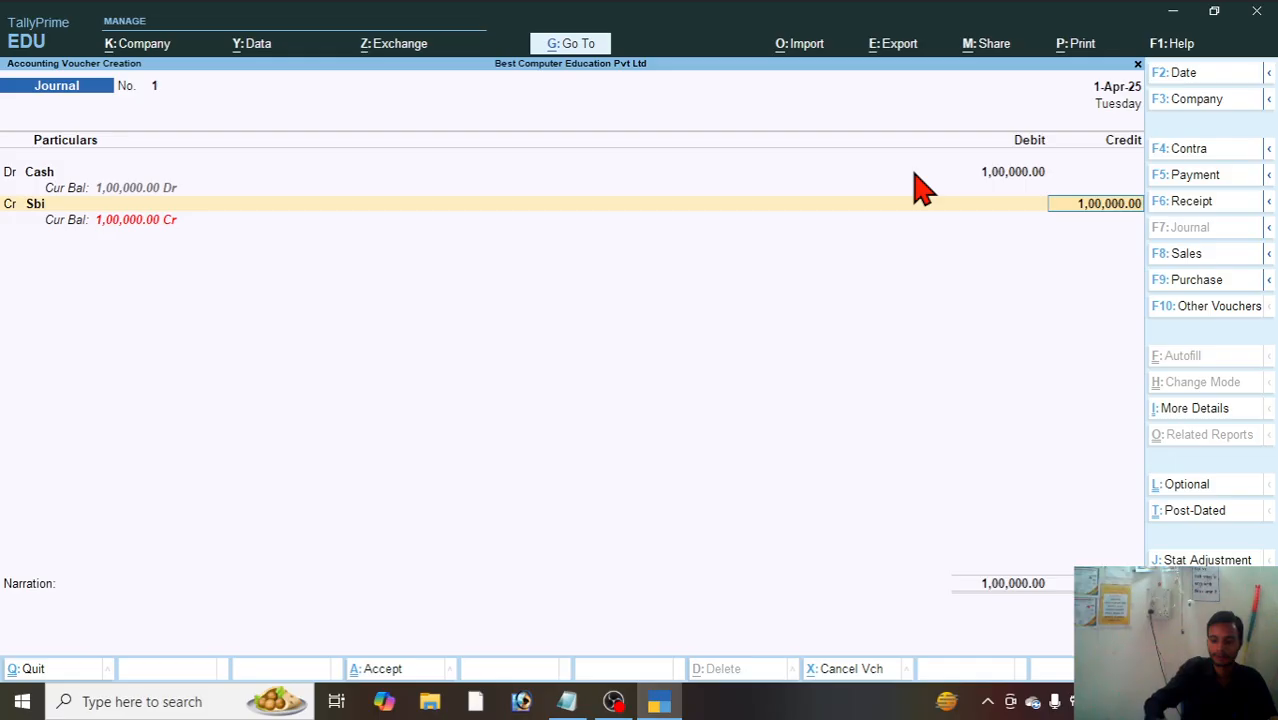
pyautogui.press('BackSpace')
pyautogui.write('500000')
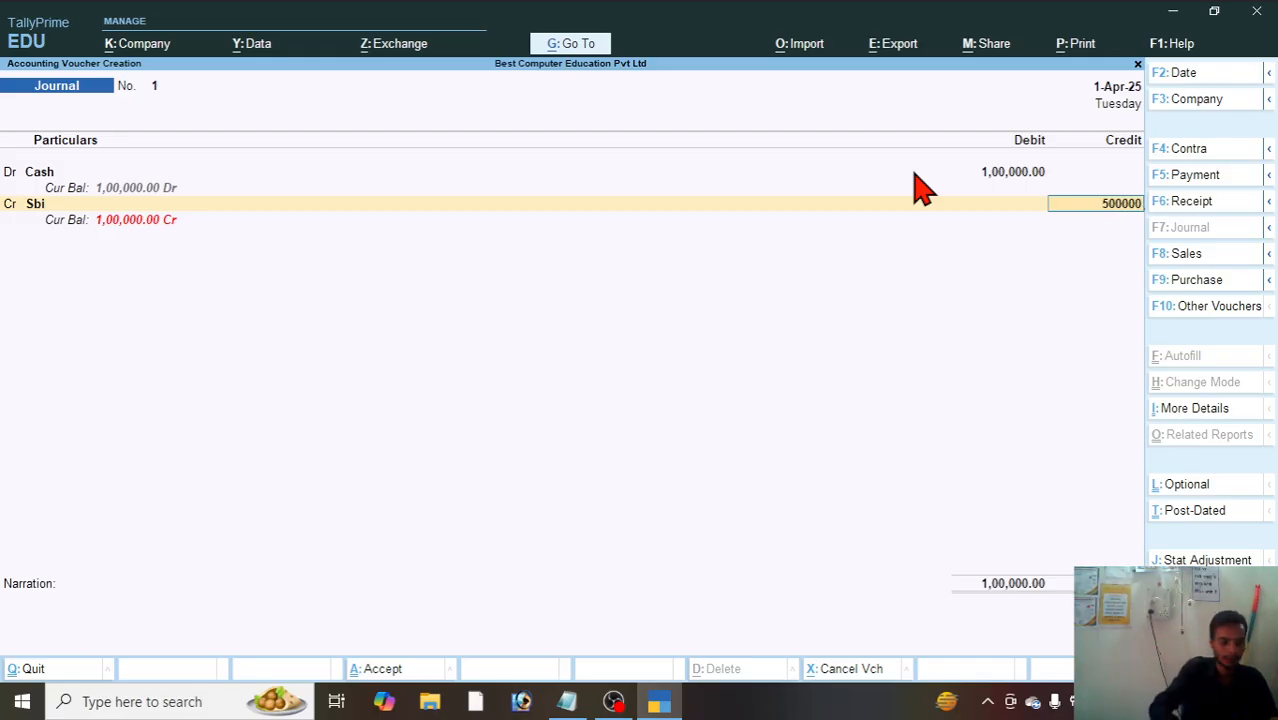
pyautogui.press('Return')
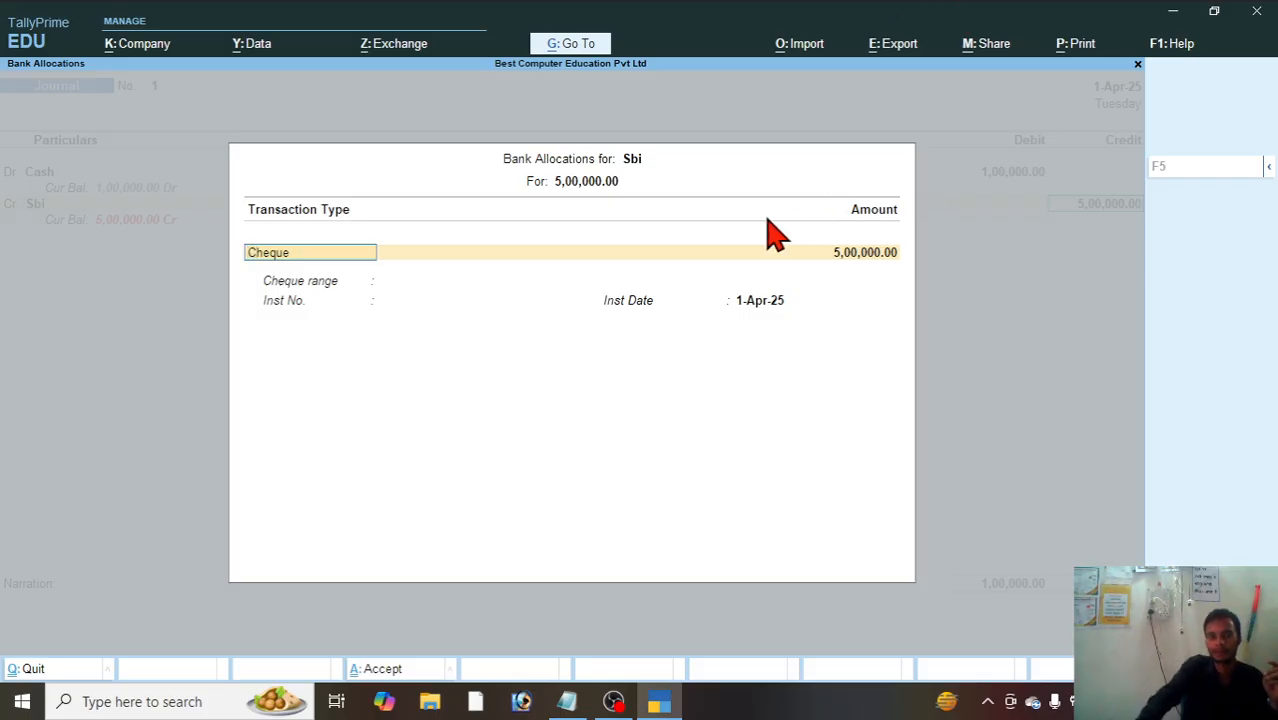
pyautogui.press('BackSpace')
pyautogui.press('Escape')
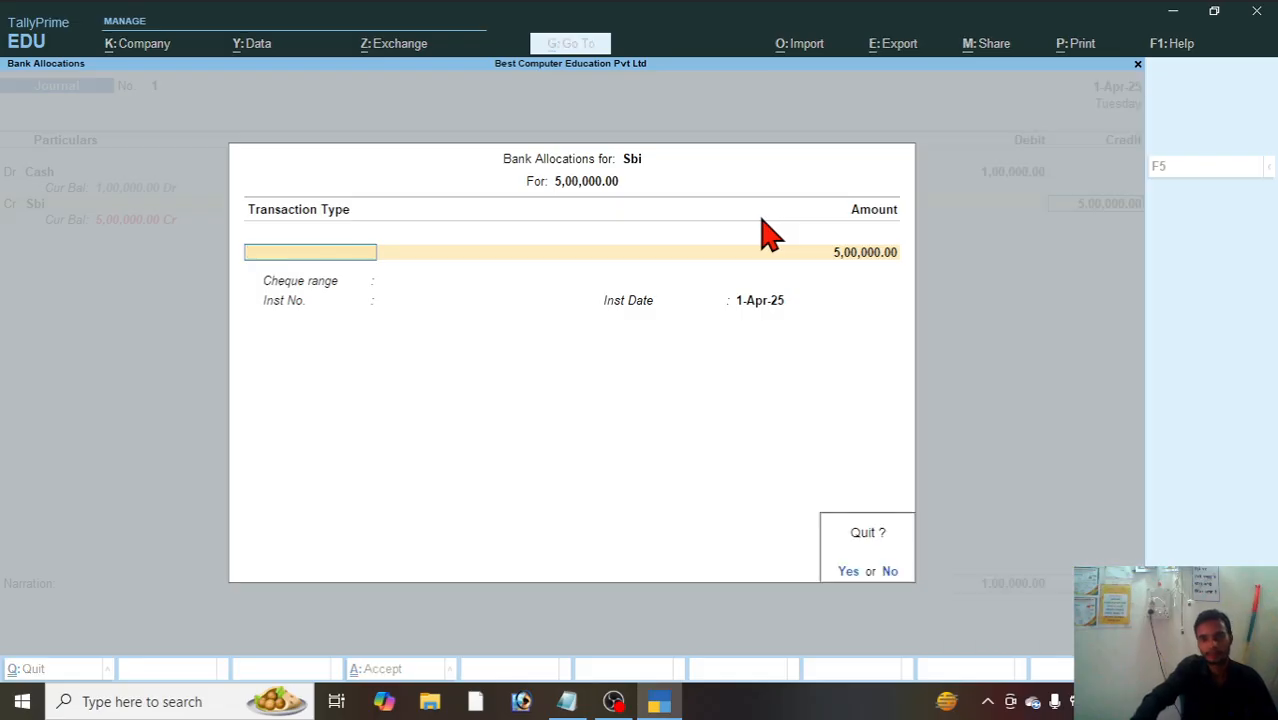
pyautogui.press('y')
pyautogui.click(1012, 176)
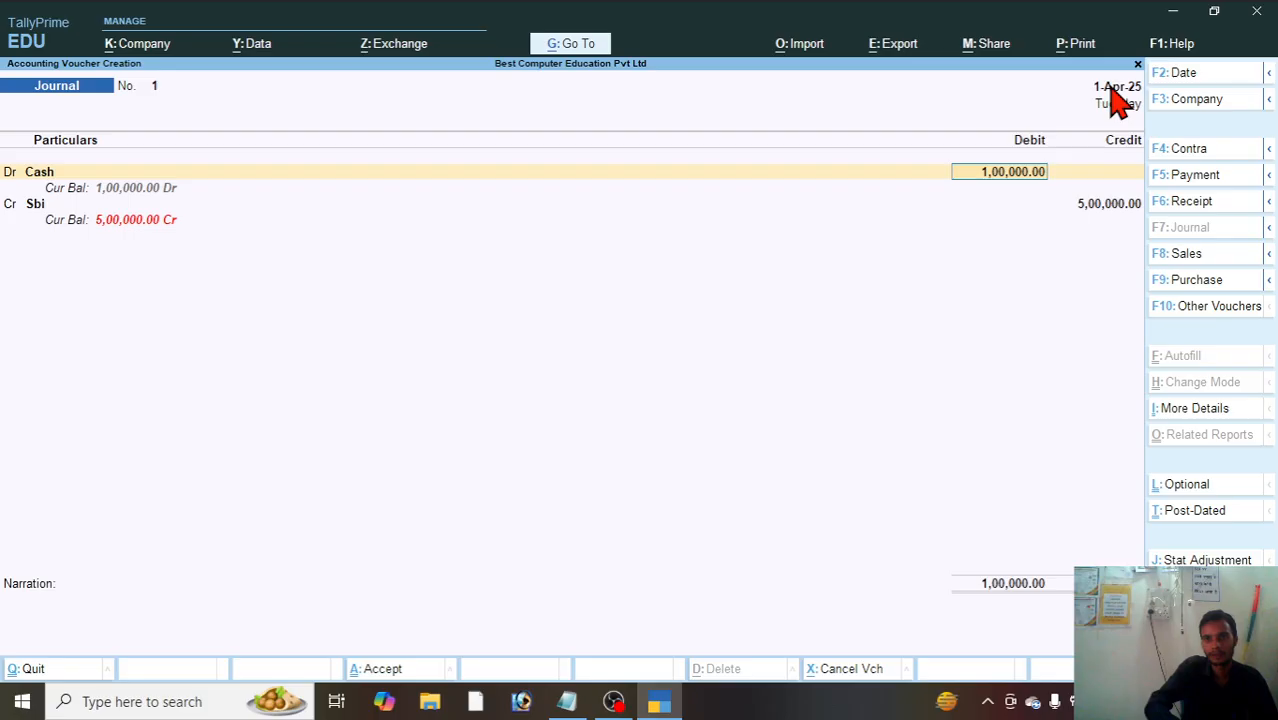
pyautogui.press('Return')
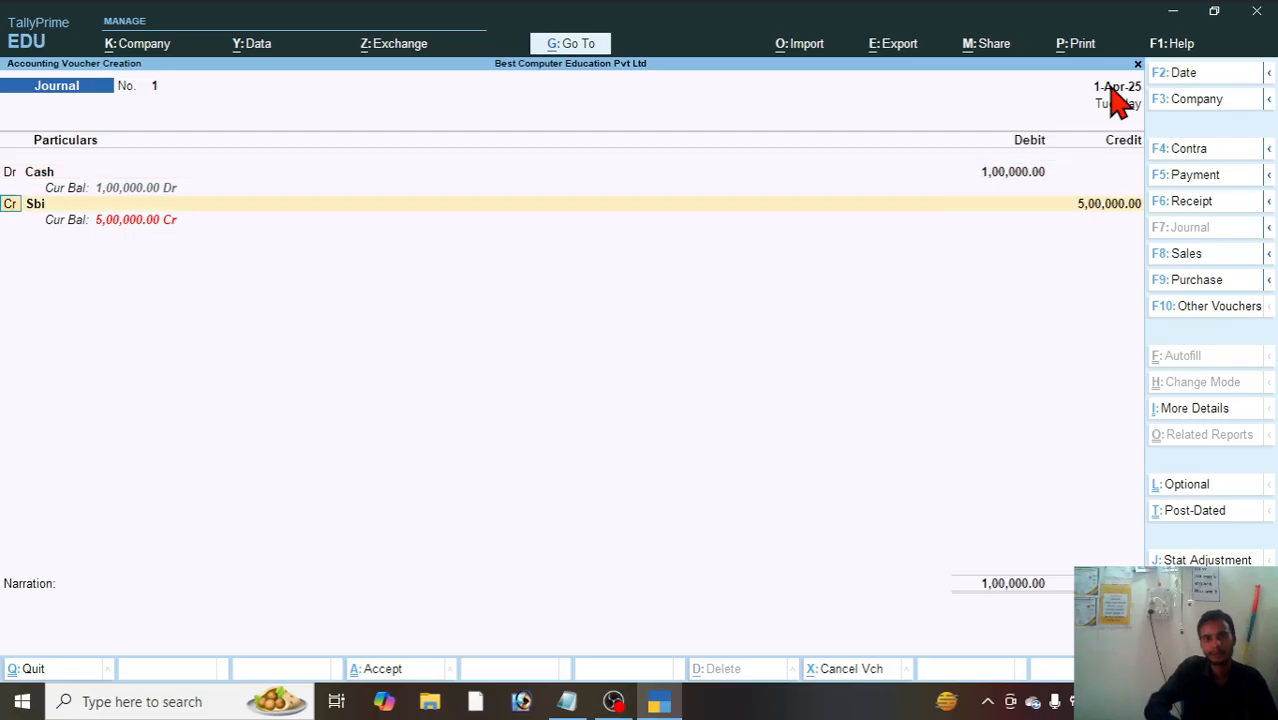
pyautogui.press('Return')
pyautogui.press('Return')
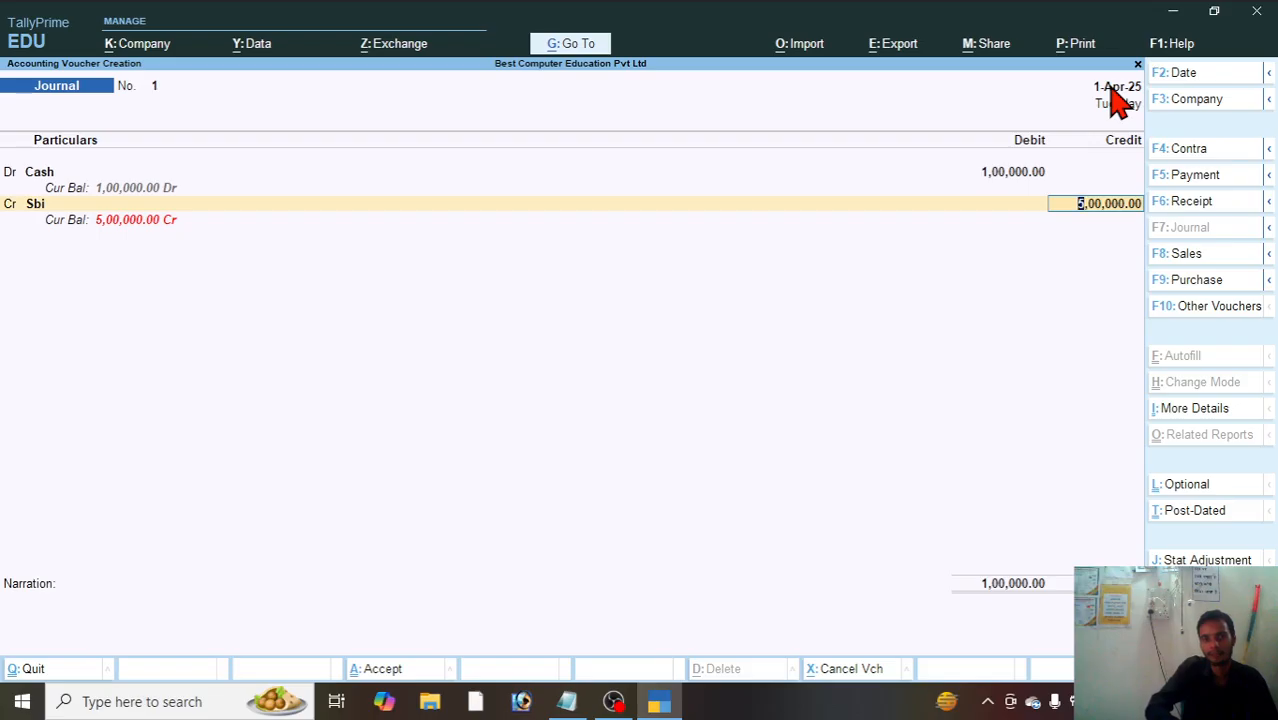
pyautogui.press('Return')
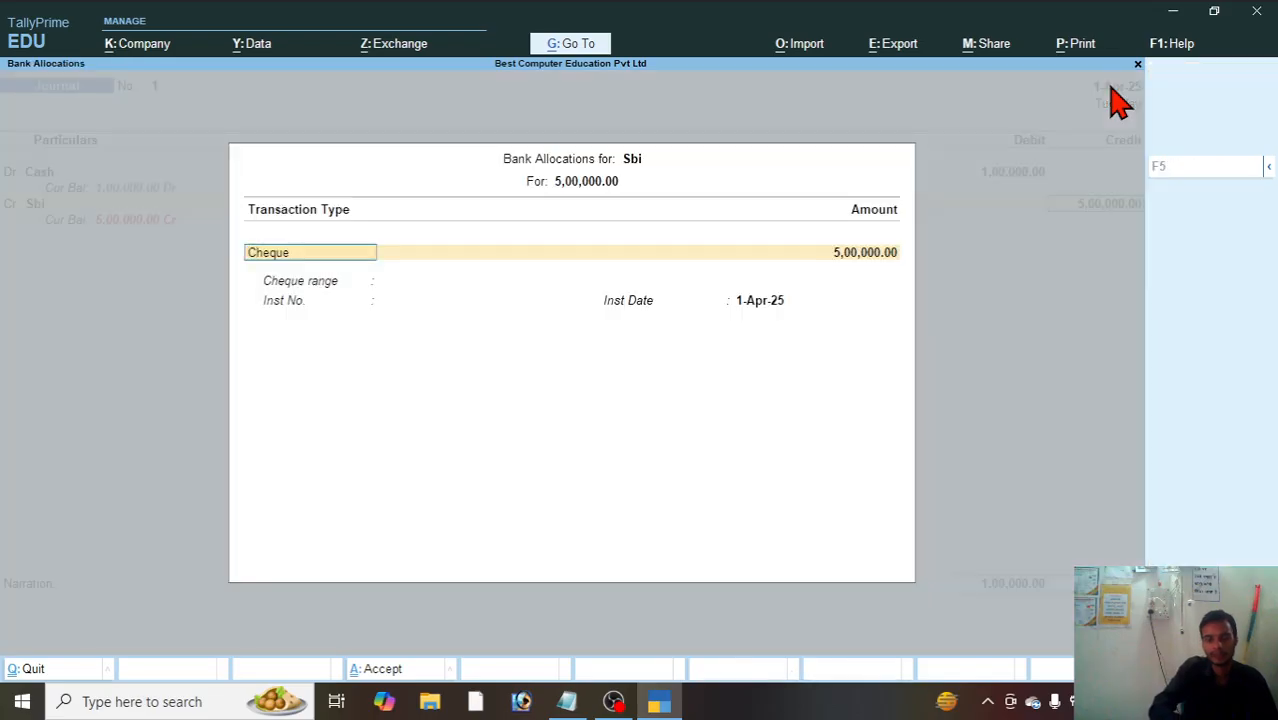
pyautogui.press('Escape')
# Step: Switch the Sbi line to a debit entry and set its amount to 500000
pyautogui.press('BackSpace')
pyautogui.press('BackSpace')
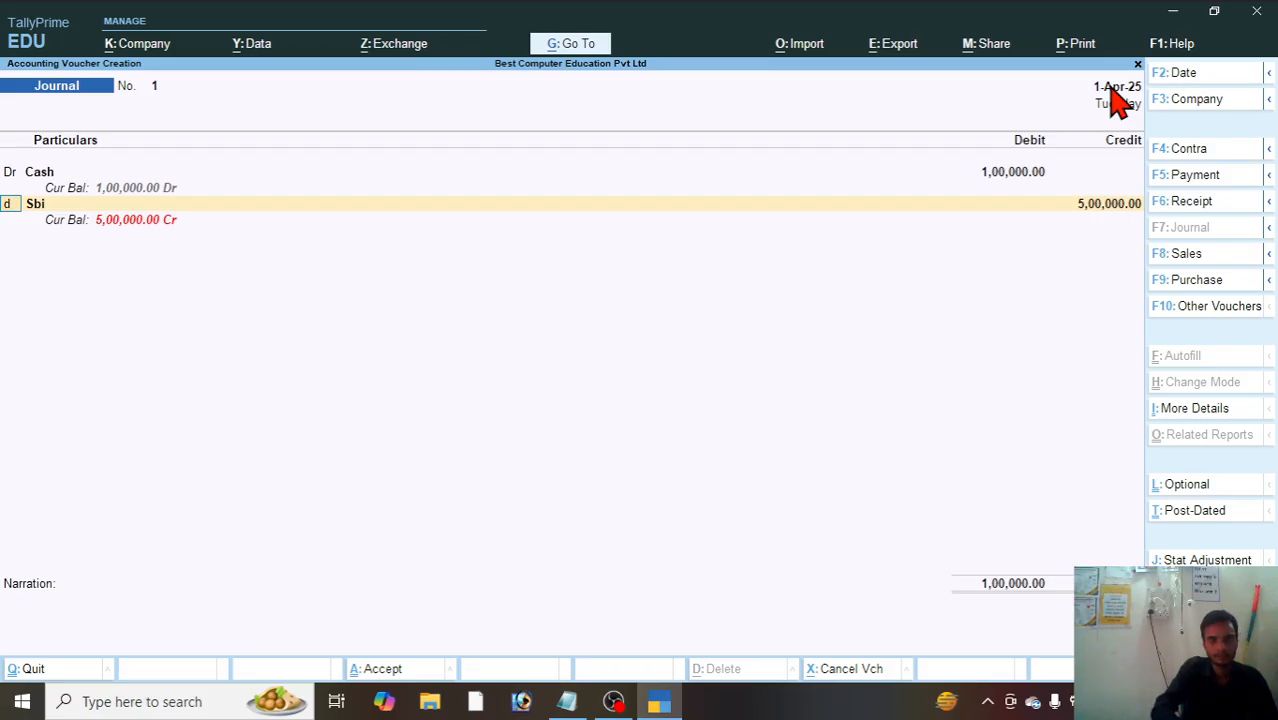
pyautogui.write('d')
pyautogui.press('Return')
pyautogui.press('Return')
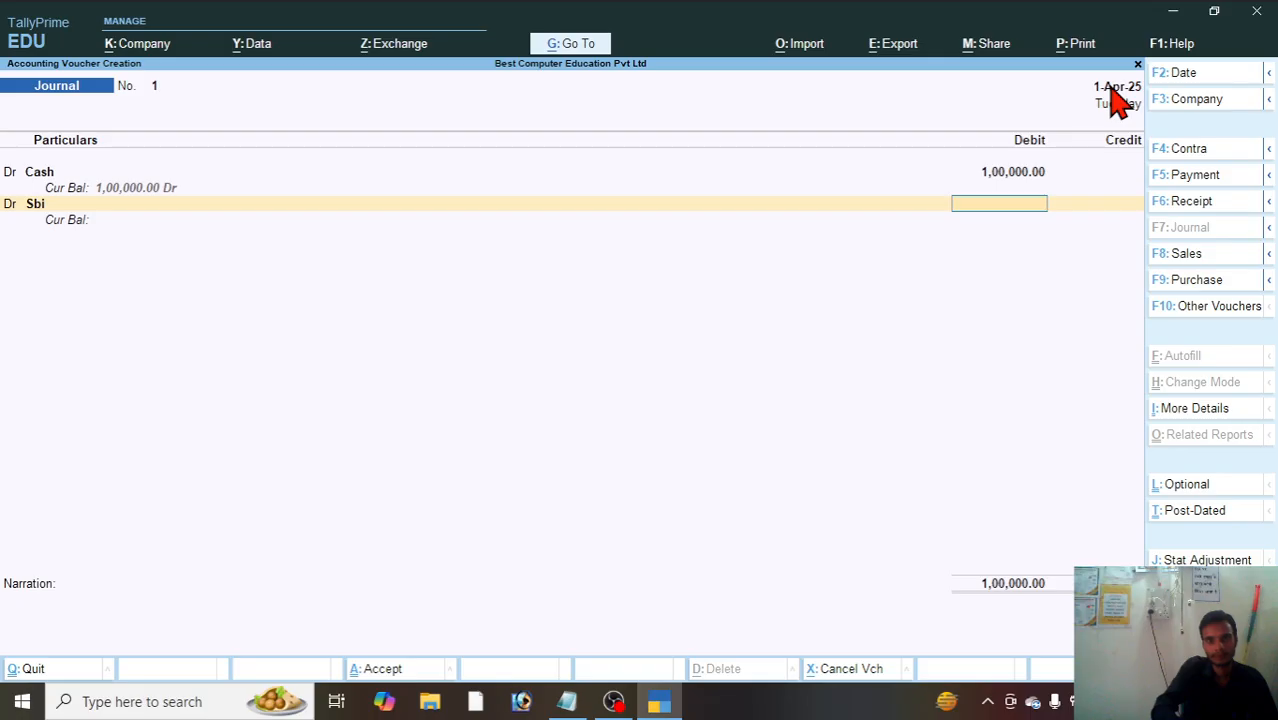
pyautogui.write('5,00,00')
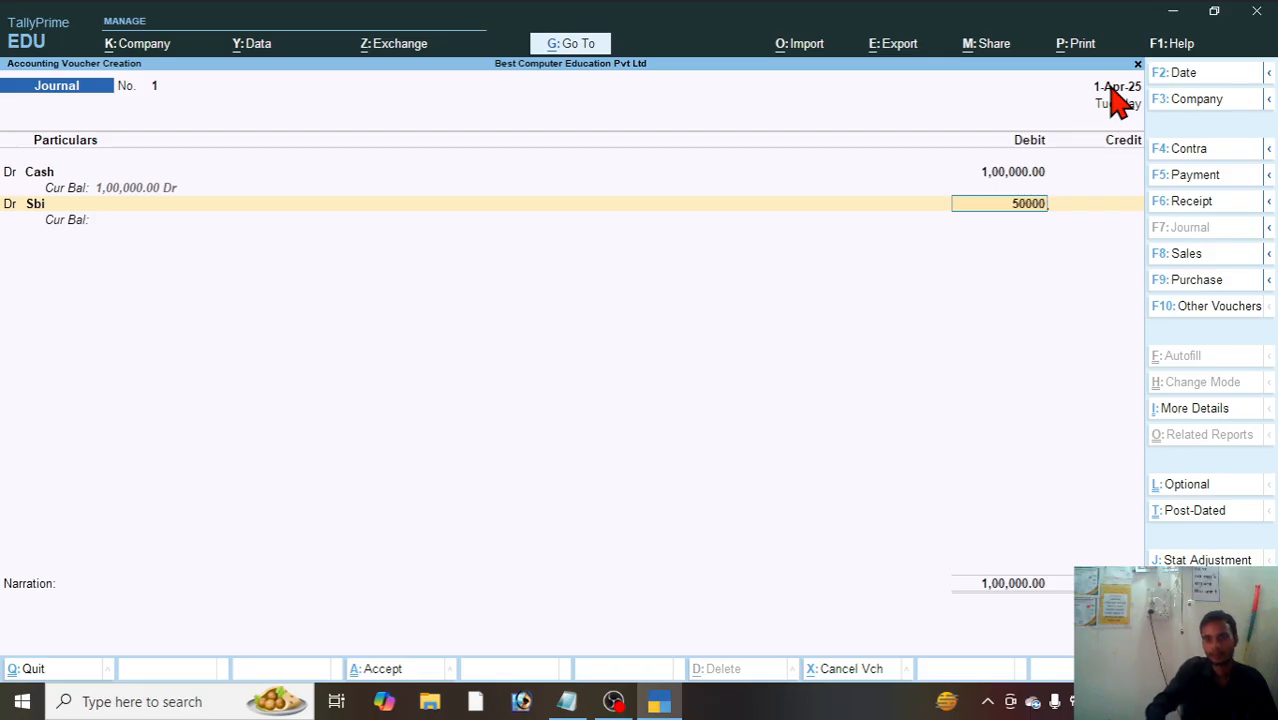
pyautogui.write('0')
pyautogui.press('Return')
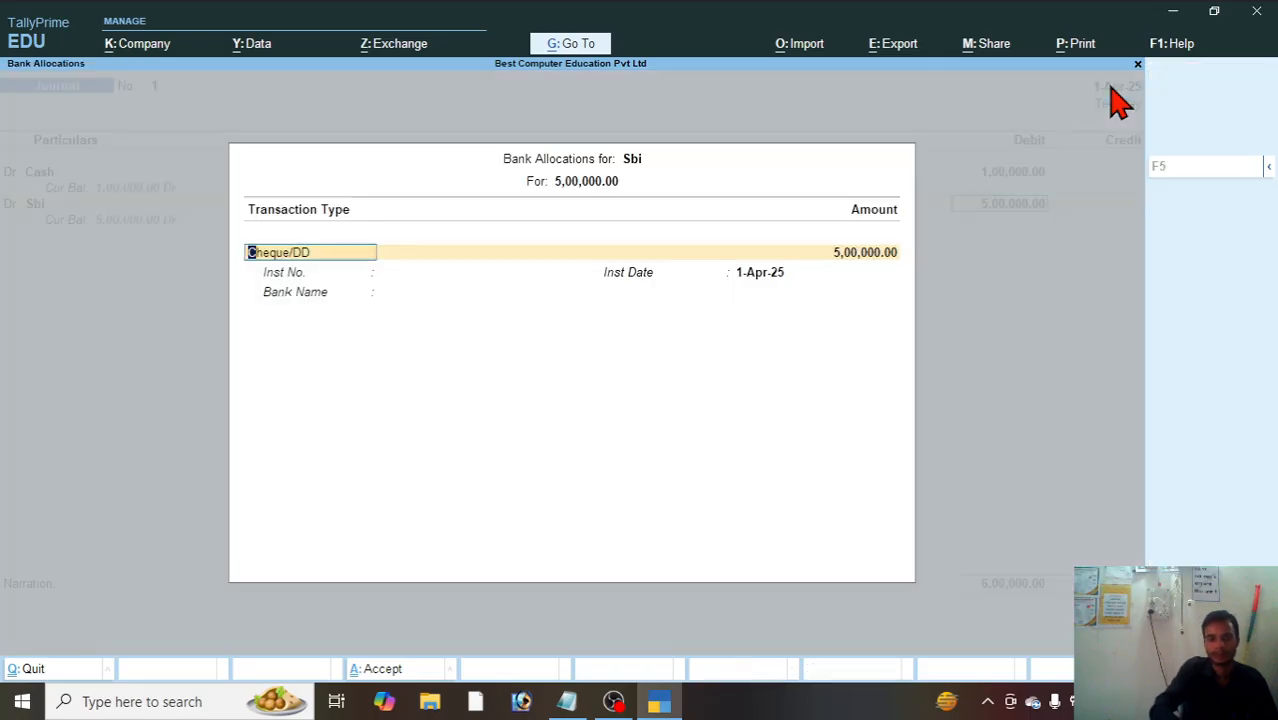
# Step: Accept the Sbi bank allocation as Cheque/DD dated 1-Apr-25, leaving the instrument number and bank name blank
pyautogui.press('Return')
pyautogui.press('Return')
pyautogui.press('Return')
pyautogui.press('Return')
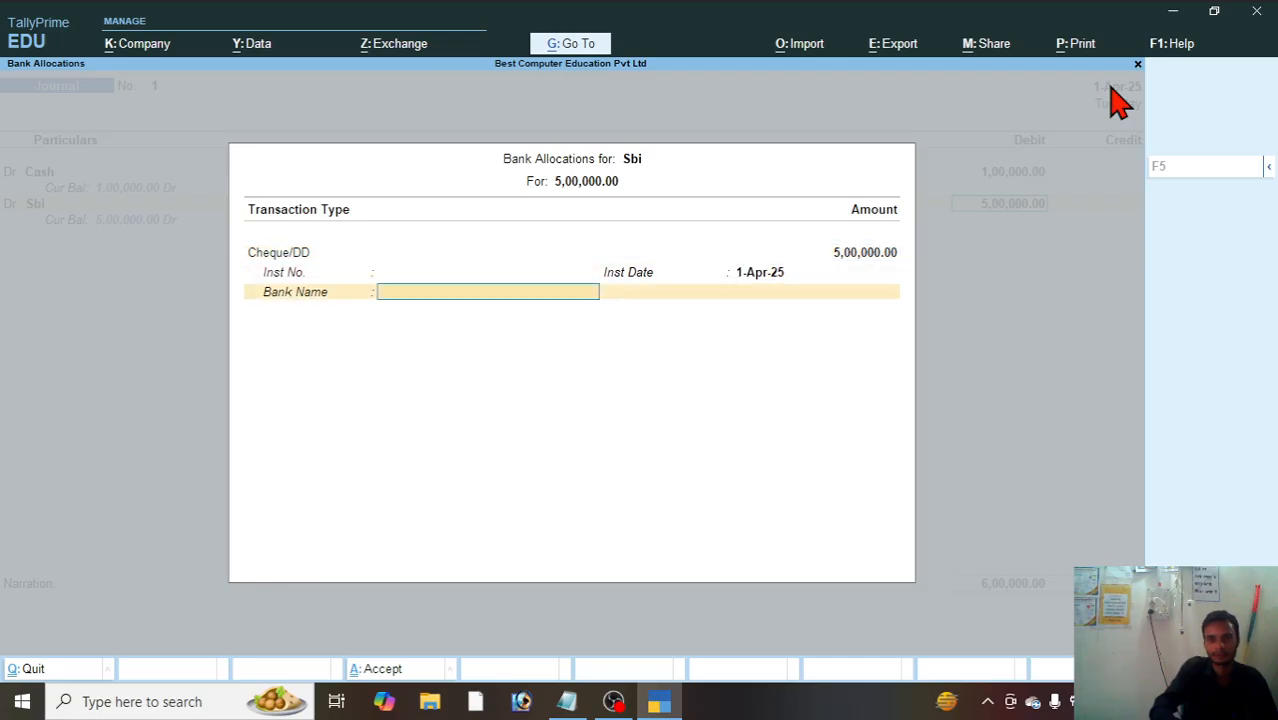
pyautogui.press('Return')
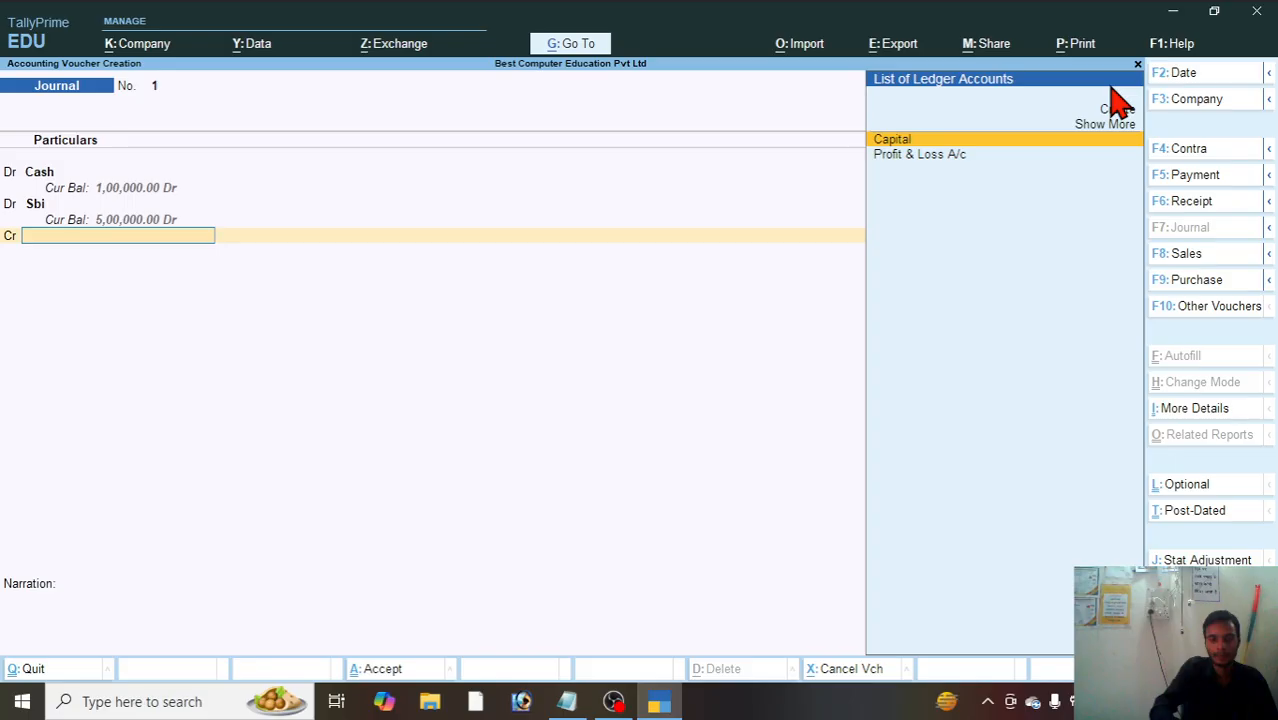
# Step: Credit the Capital ledger on the third line and correct the Cash debit to 1000000 after rechecking the Notepad exercise notes
pyautogui.press('Return')
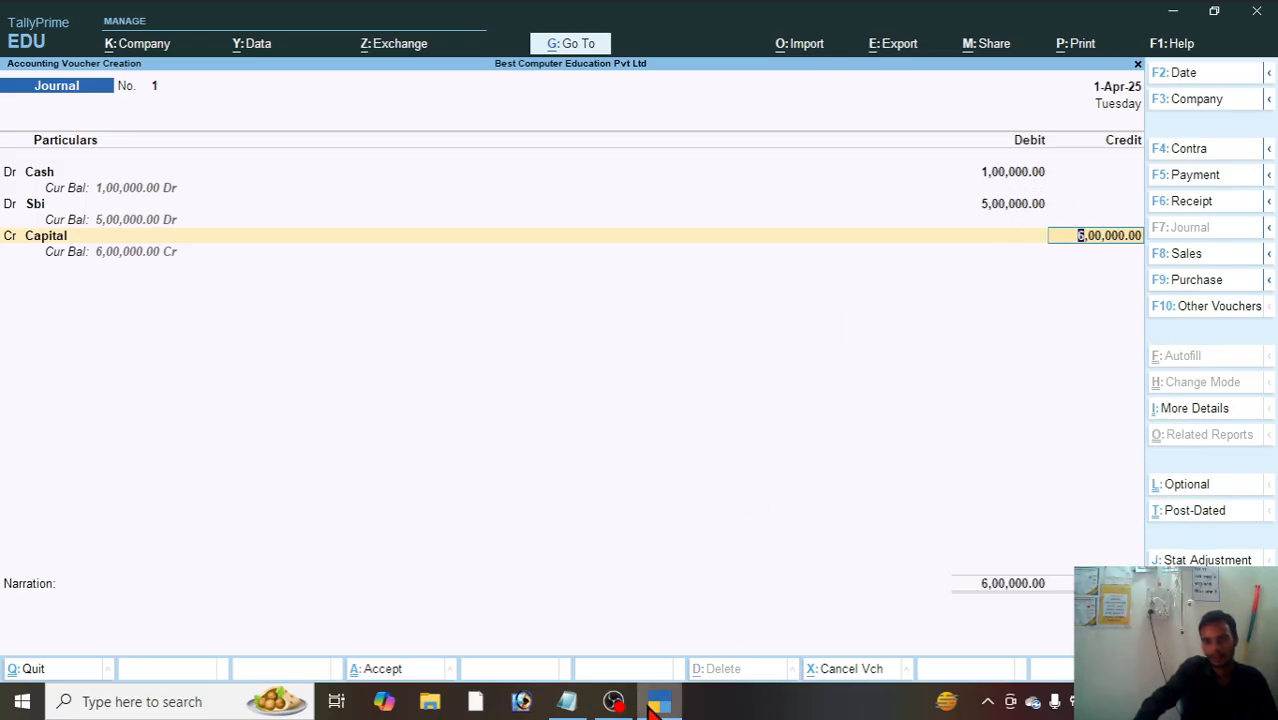
pyautogui.click(567, 703)
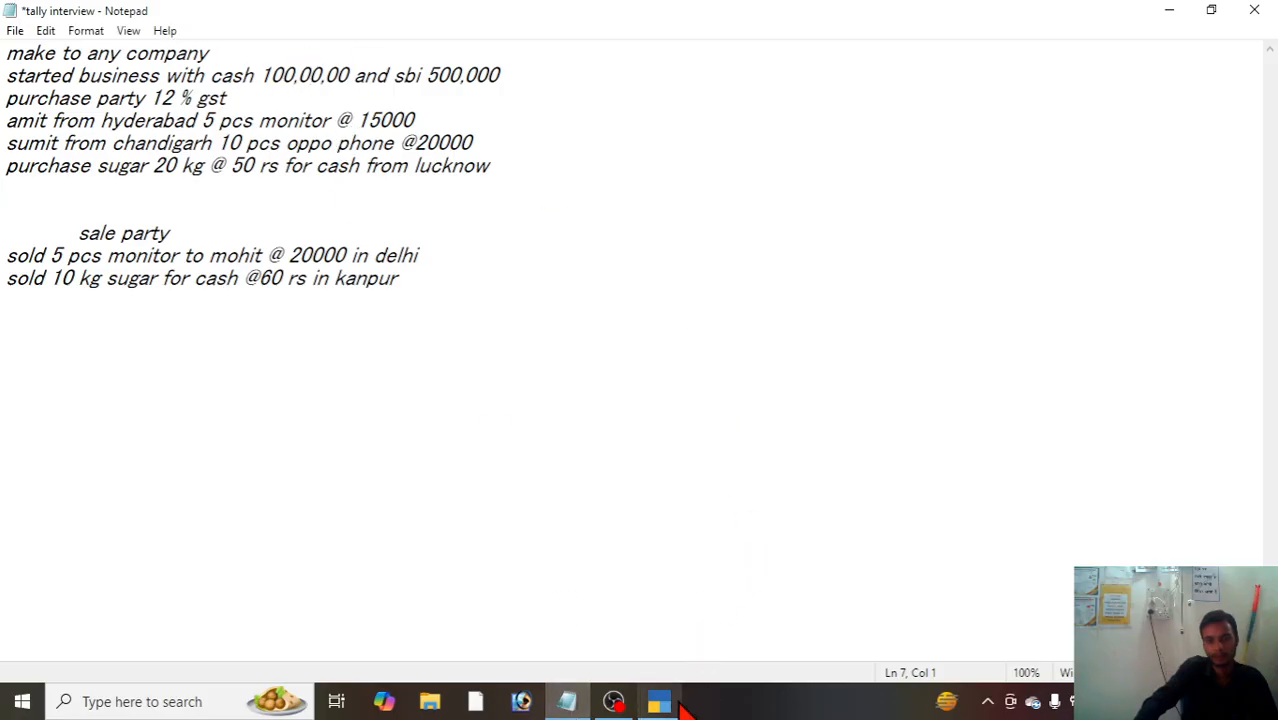
pyautogui.click(672, 705)
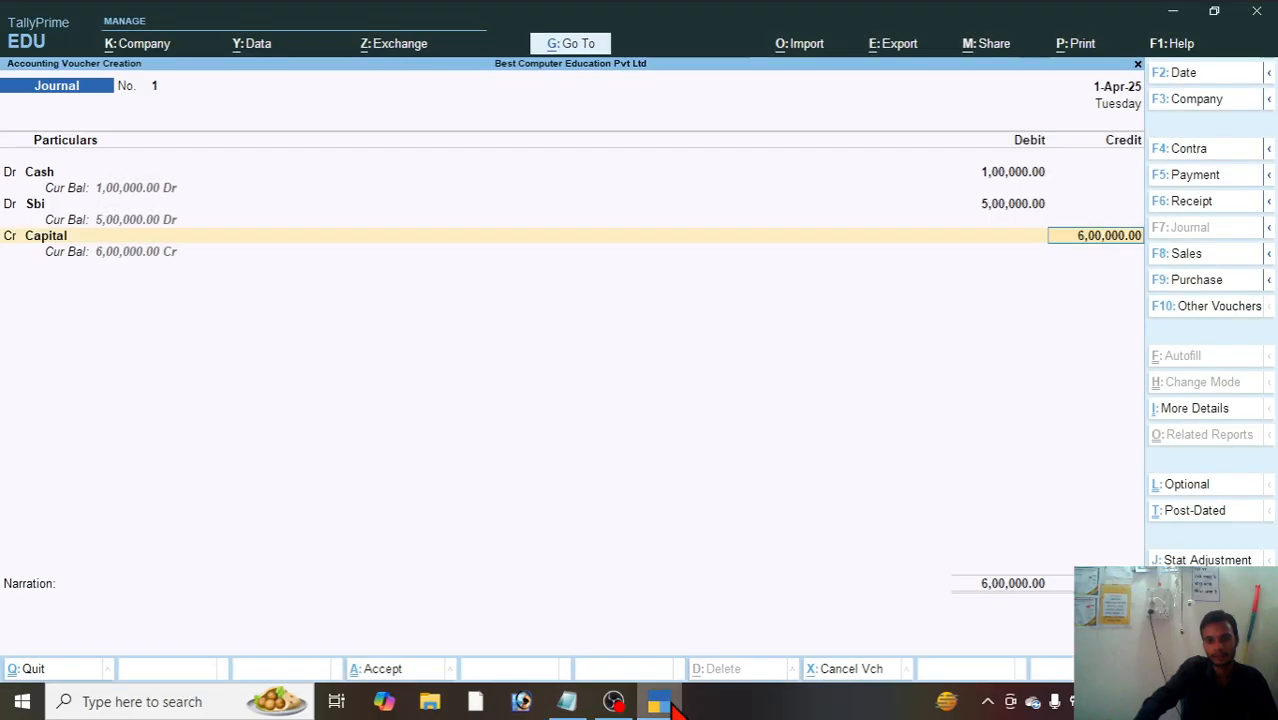
pyautogui.click(1011, 178)
pyautogui.write('1')
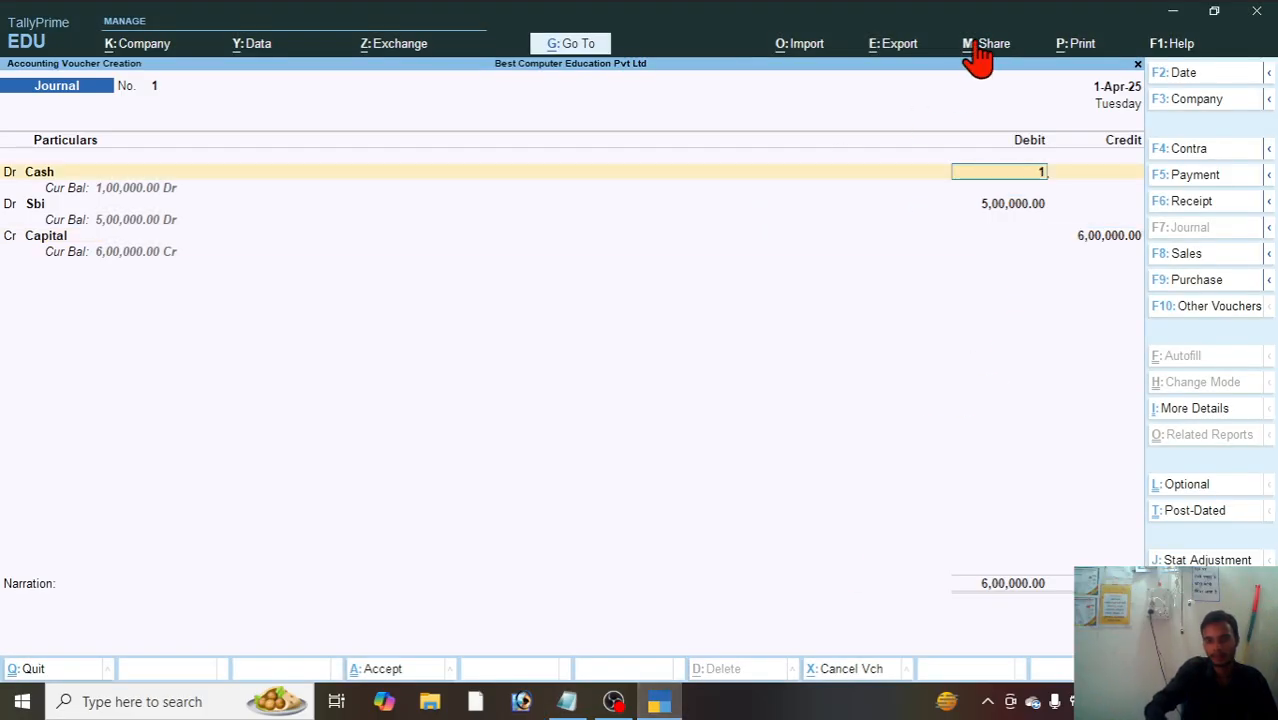
pyautogui.write('.000000')
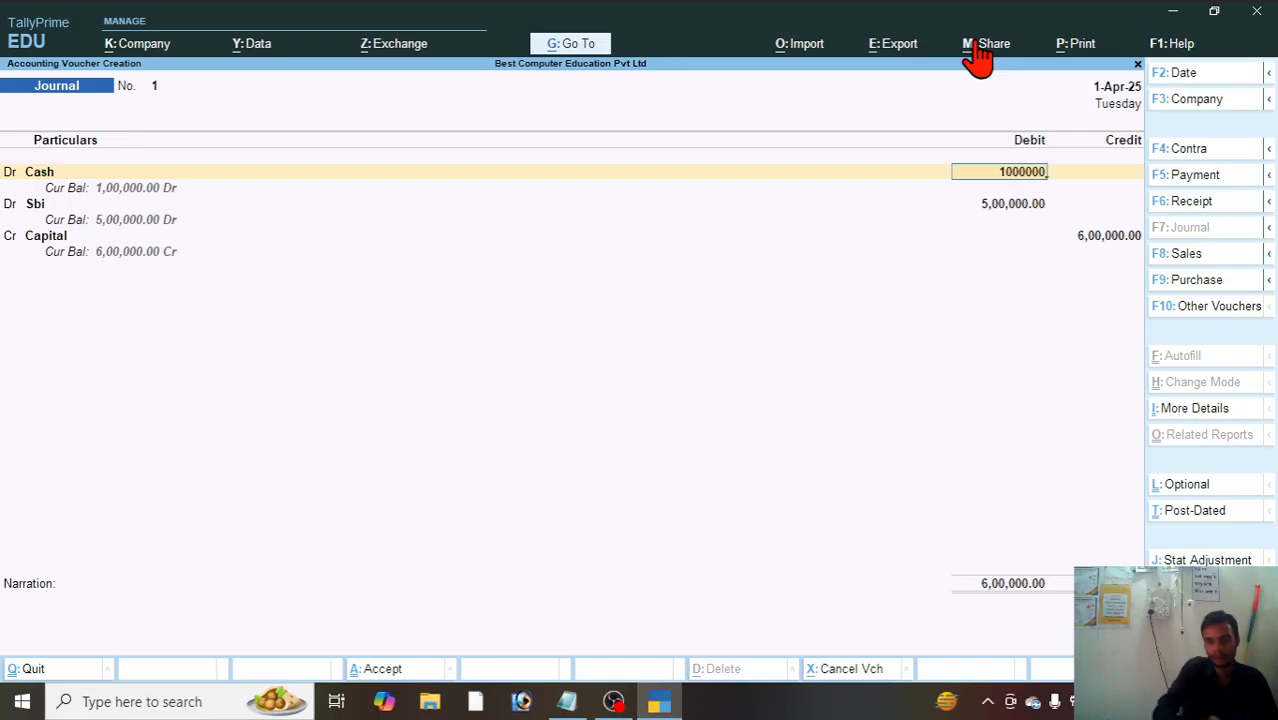
pyautogui.press('Return')
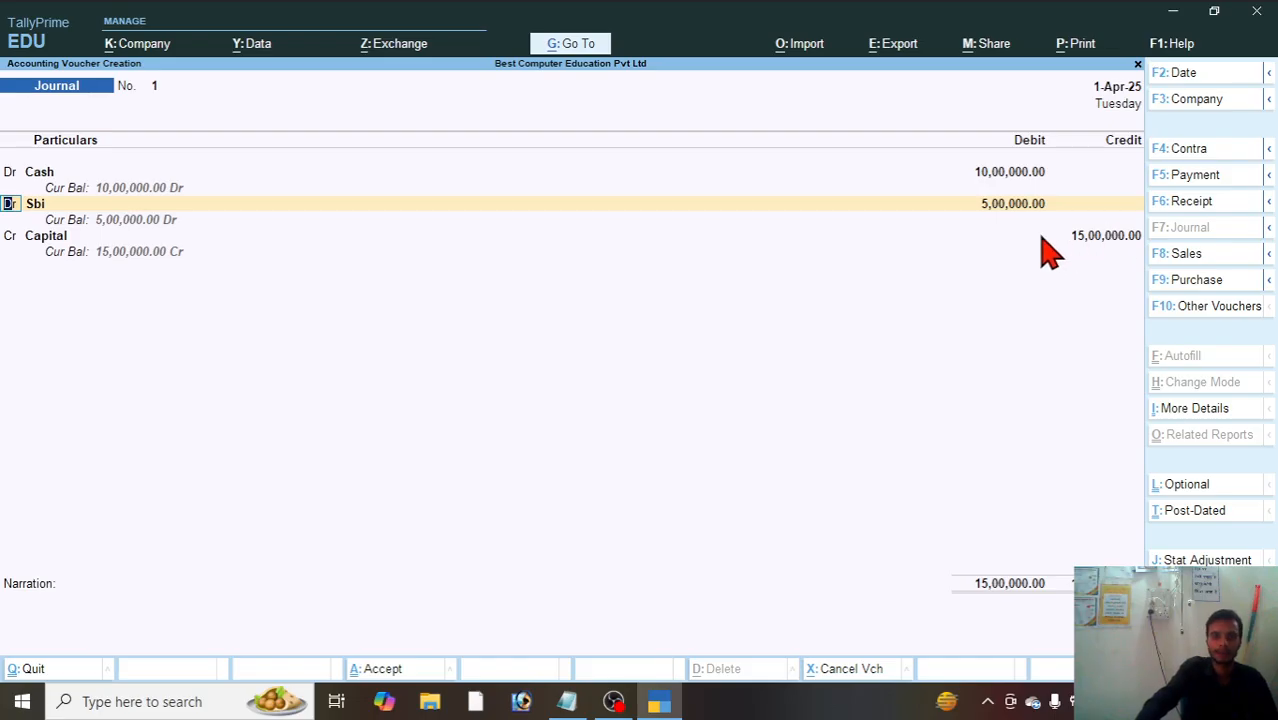
# Step: Keep the 500000 Sbi debit with its Cheque/DD allocation dated 1-Apr-25, and accept the 1500000 Capital credit
pyautogui.press('Return')
pyautogui.press('Return')
pyautogui.press('Return')
pyautogui.press('Return')
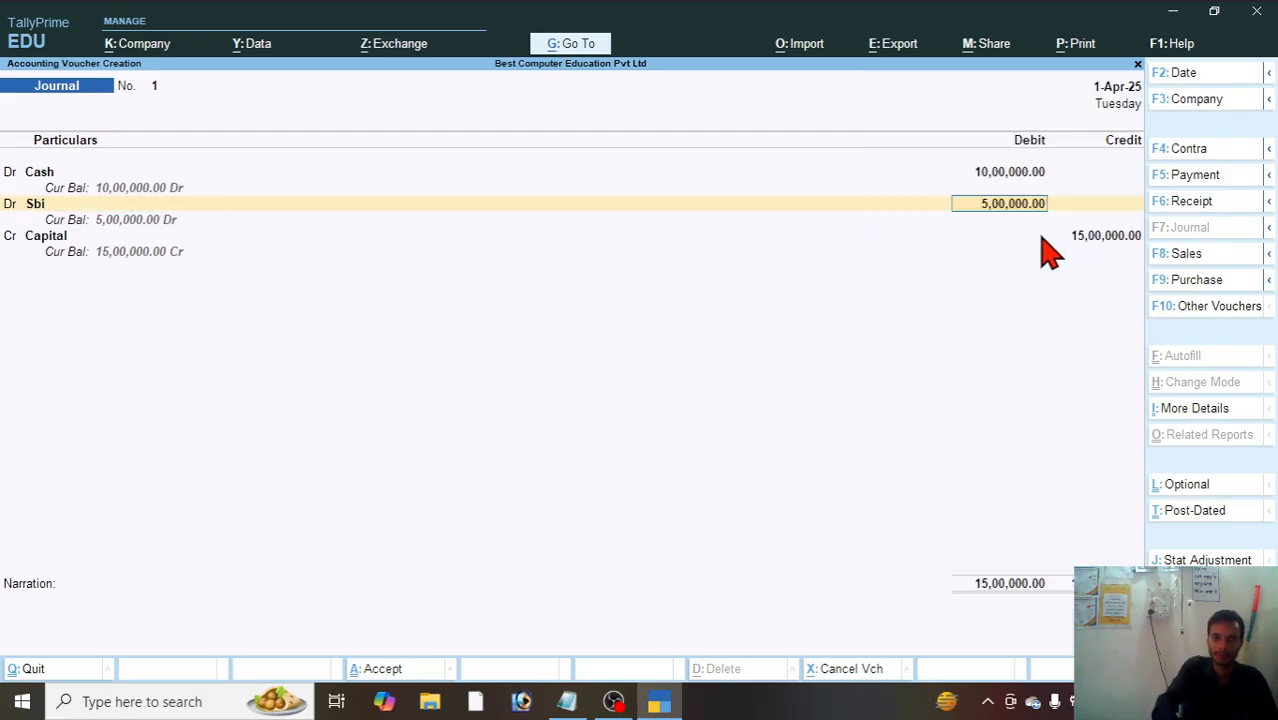
pyautogui.press('Return')
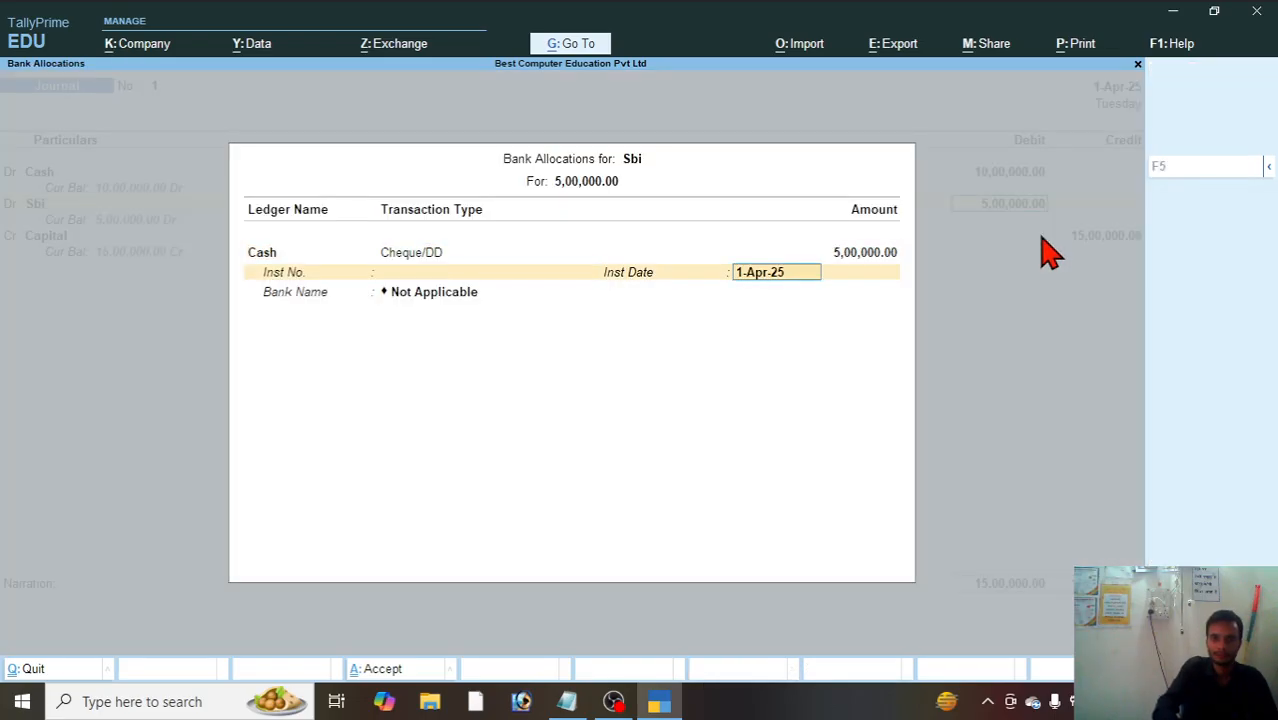
pyautogui.press('Return')
pyautogui.press('Return')
pyautogui.press('Return')
pyautogui.press('Return')
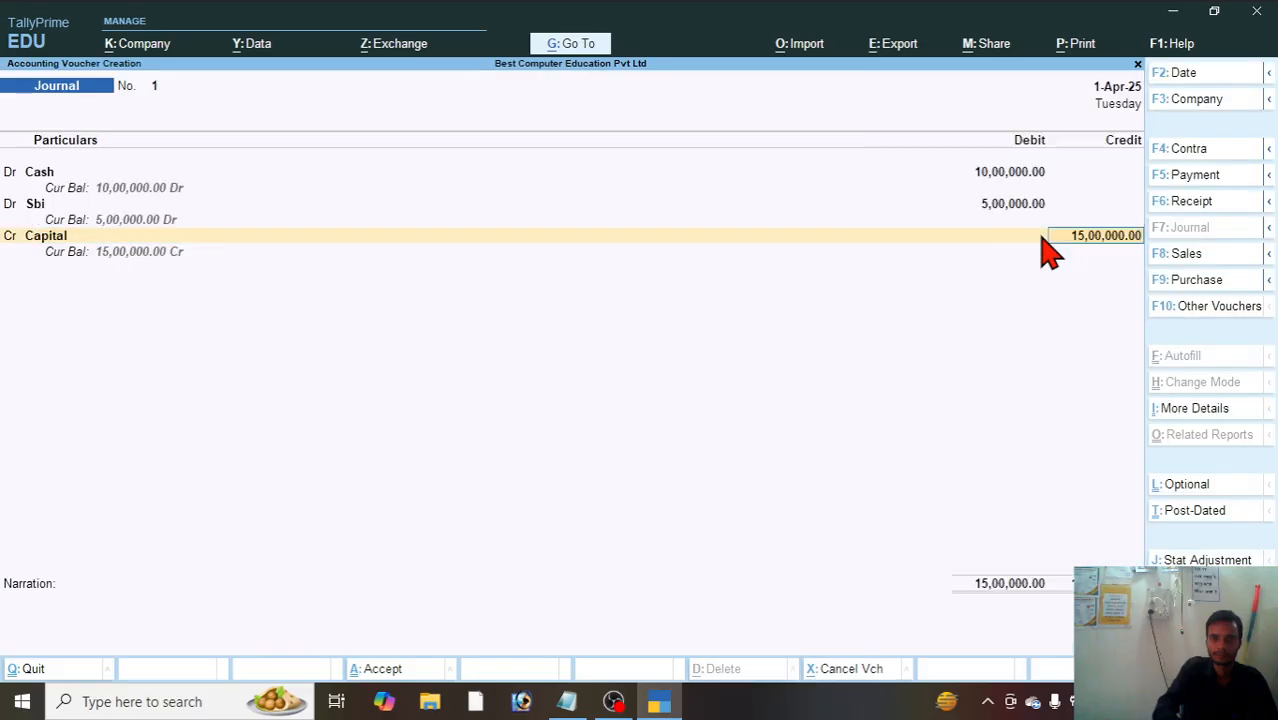
pyautogui.press('Return')
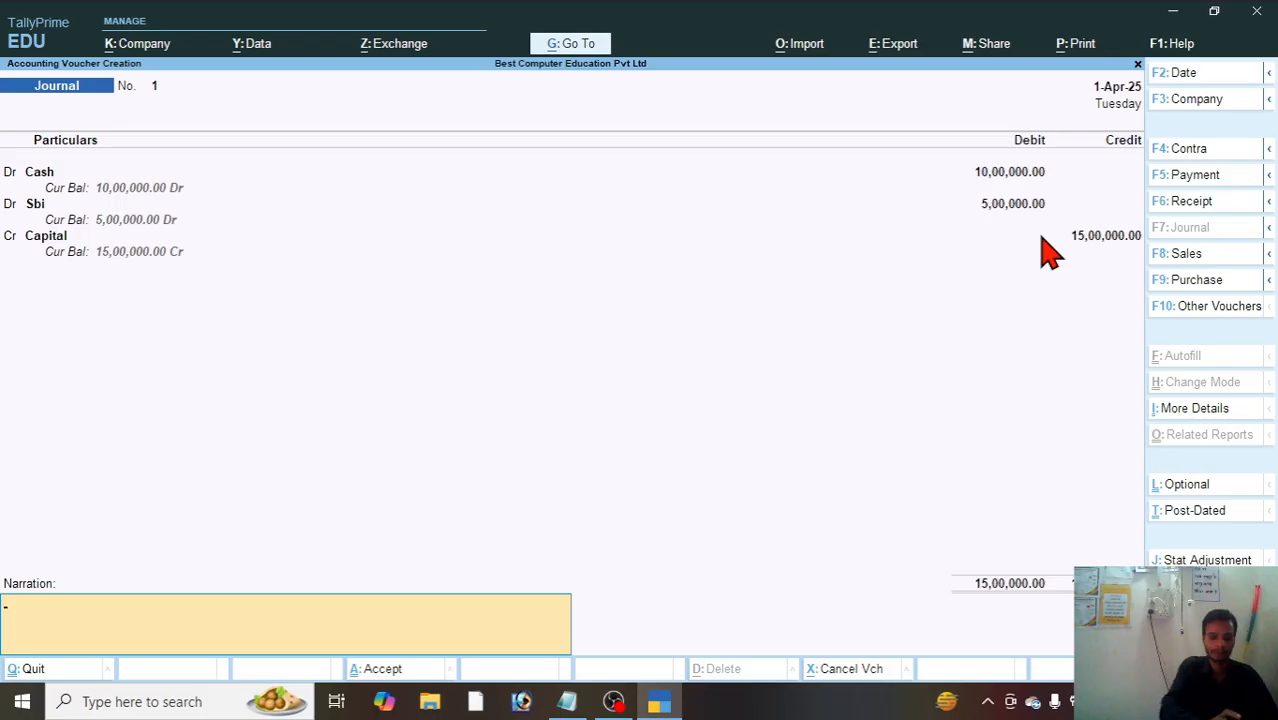
# Step: Add the narration "being started business with cash and bank" and save the journal voucher
pyautogui.write('be')
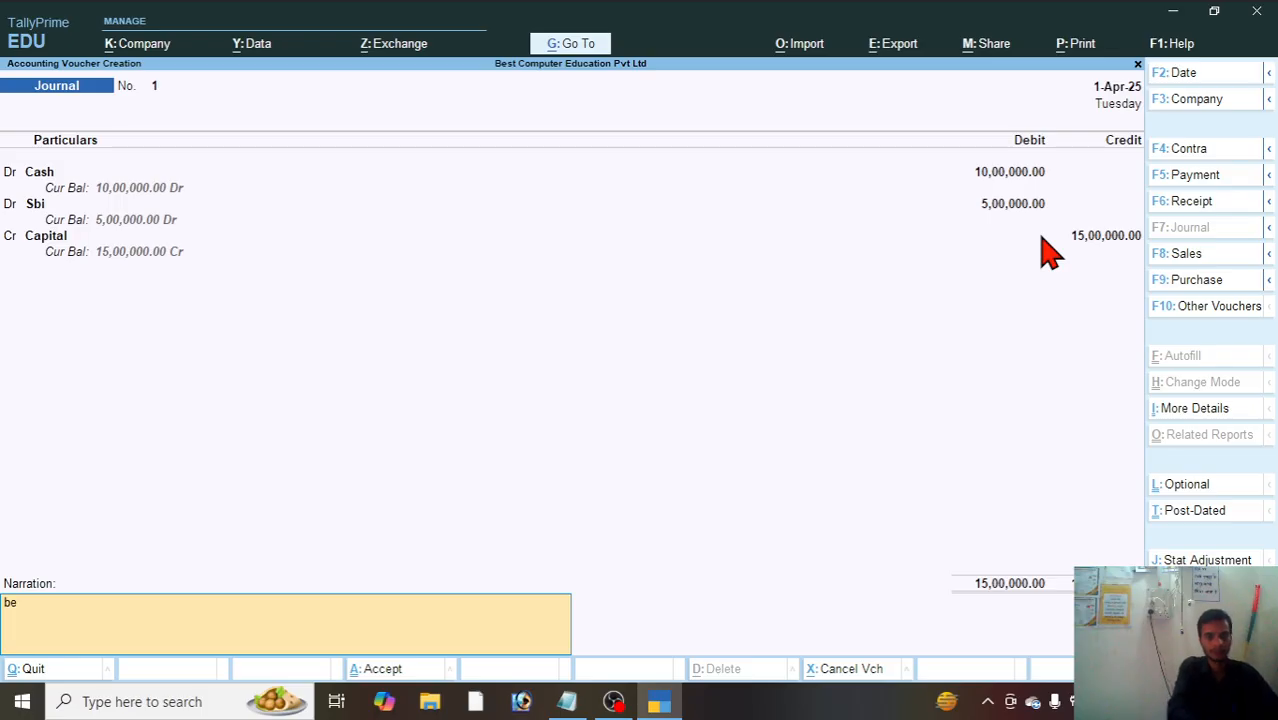
pyautogui.write('ing started business with cash an')
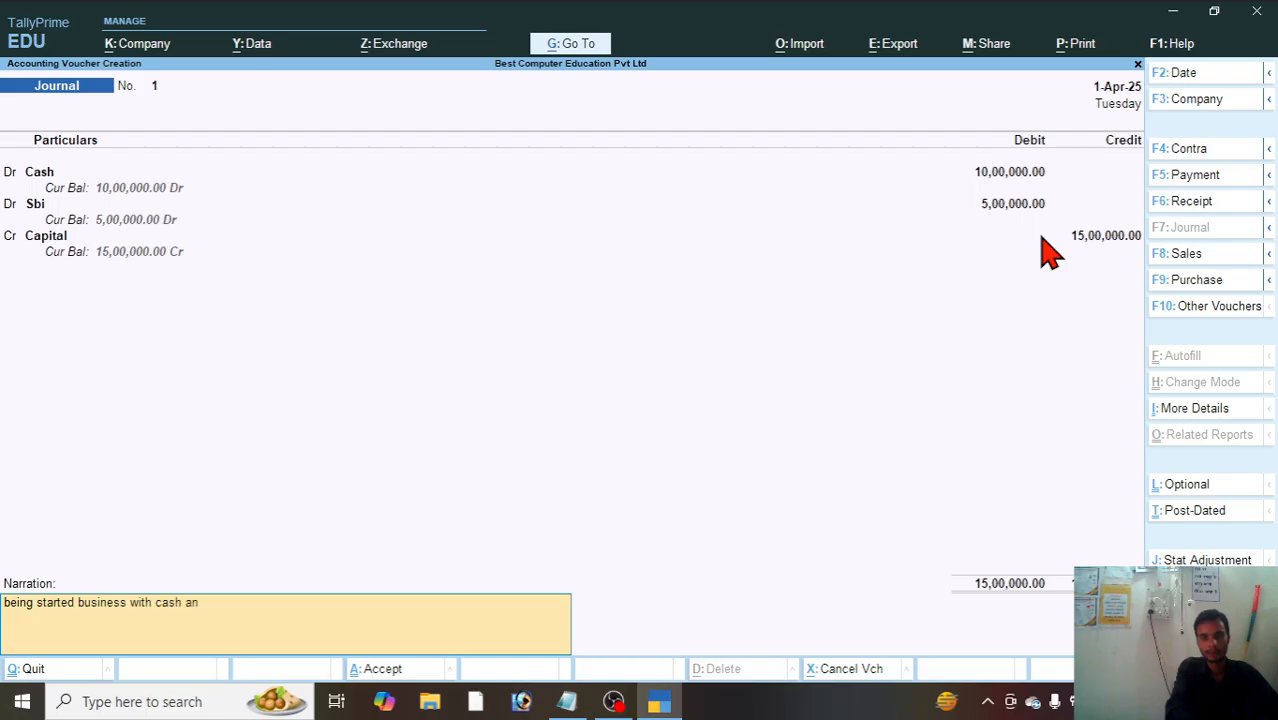
pyautogui.write('bank')
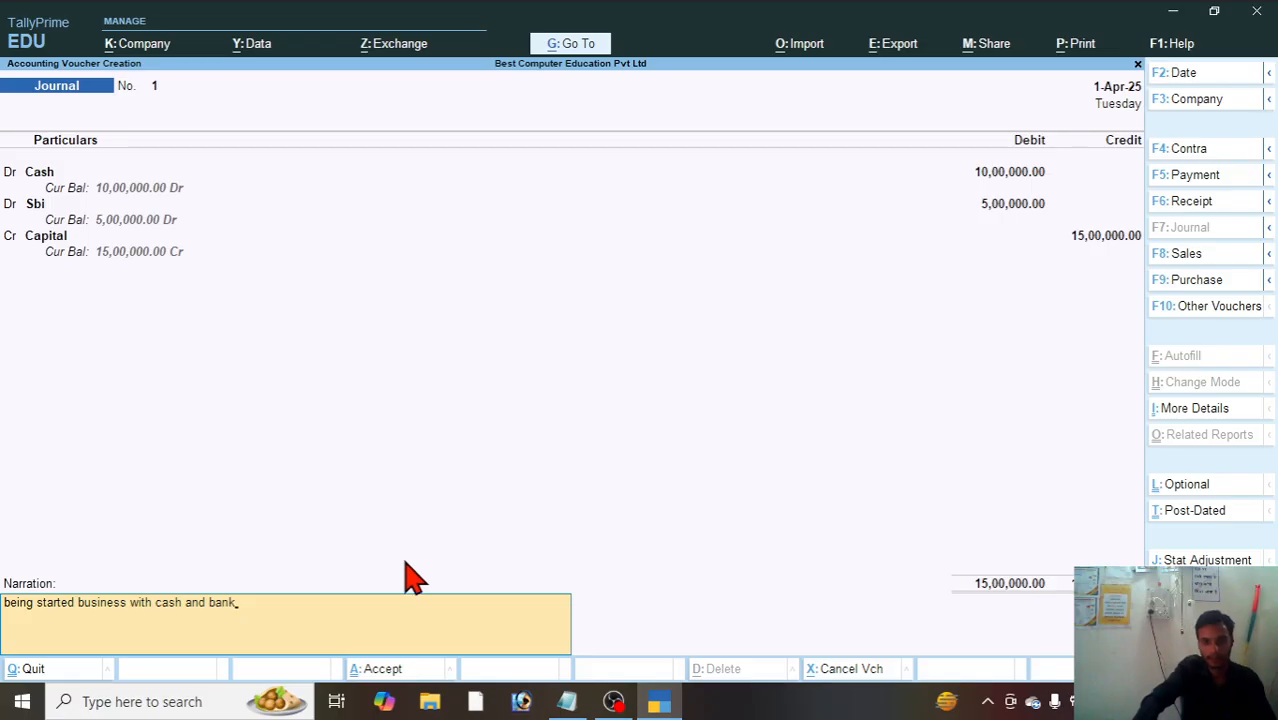
pyautogui.press('Return')
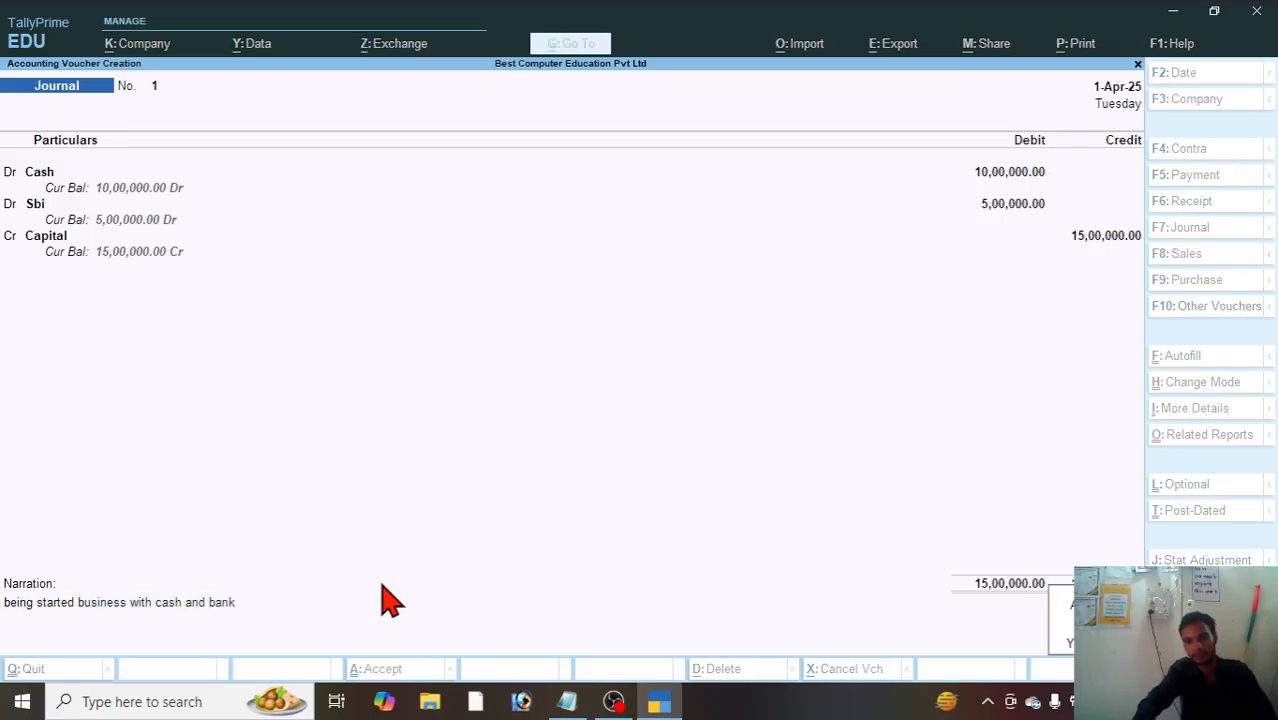
pyautogui.press('Return')
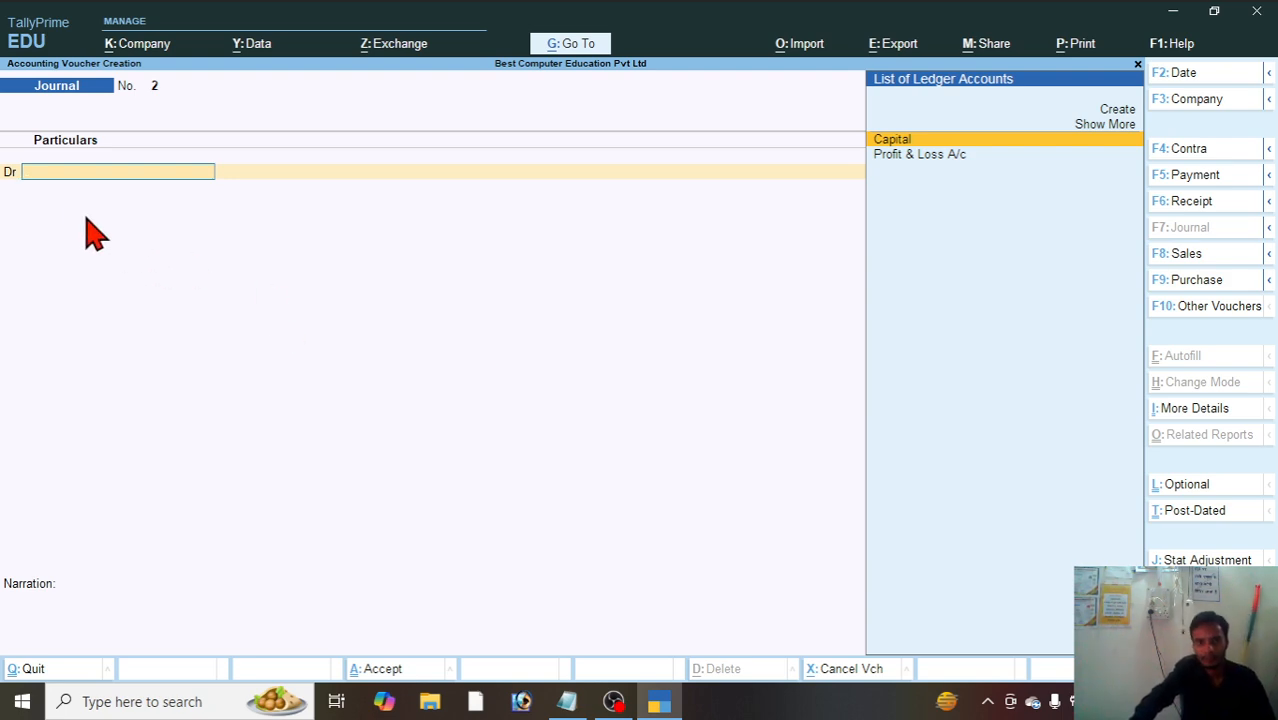
# Step: Review the purchase transactions in the Notepad notes, leave voucher entry in TallyPrime and open the list of masters for creation
pyautogui.click(566, 703)
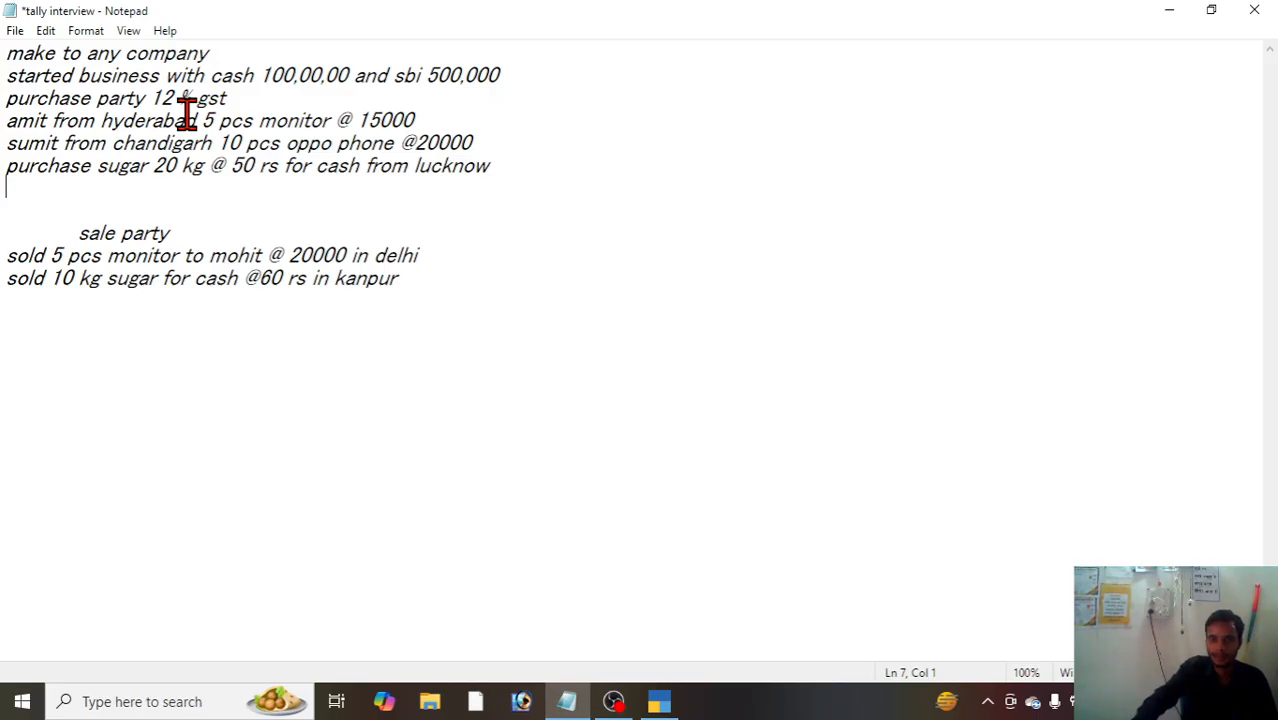
pyautogui.click(668, 703)
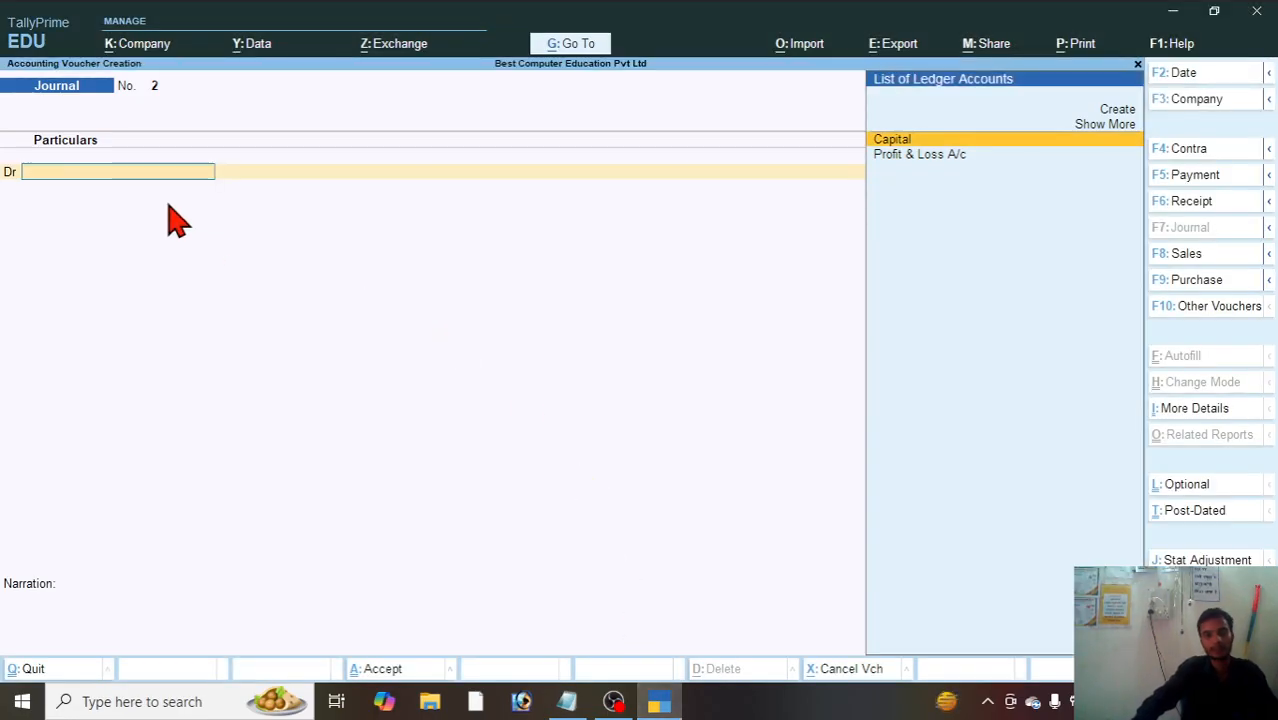
pyautogui.press('Escape')
pyautogui.press('Escape')
pyautogui.press('Up')
pyautogui.press('Up')
pyautogui.press('Up')
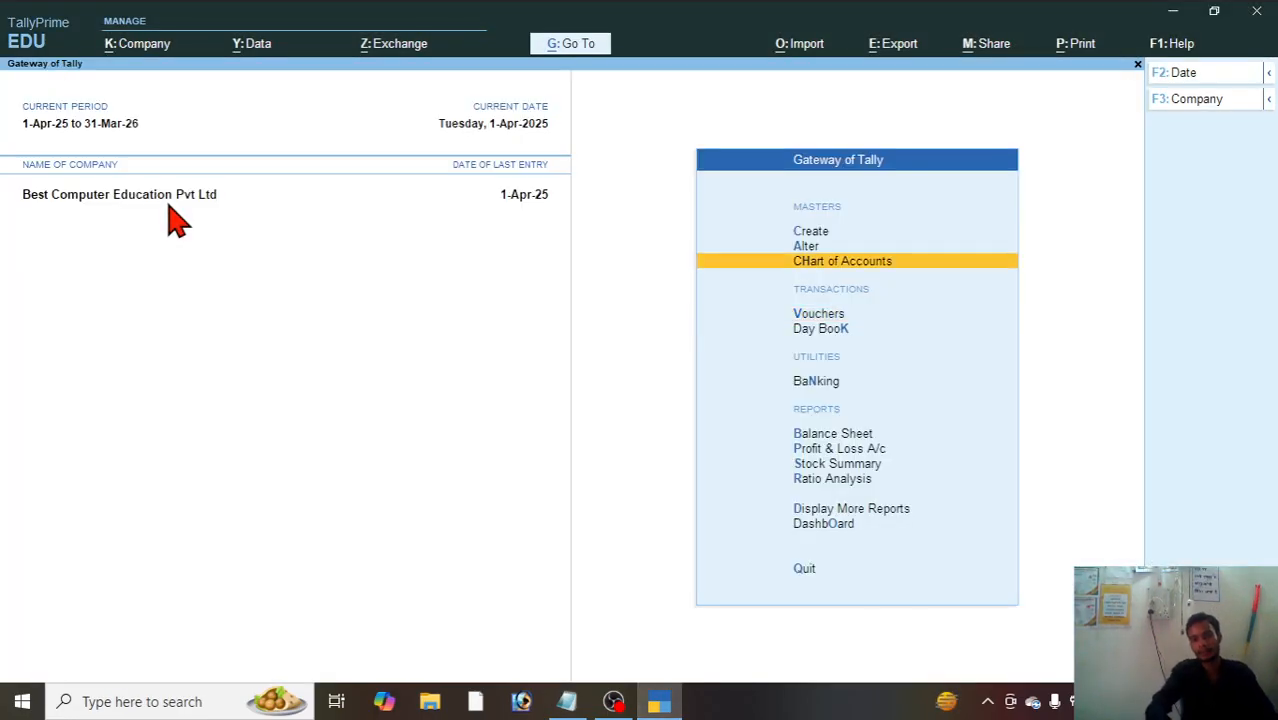
pyautogui.press('Return')
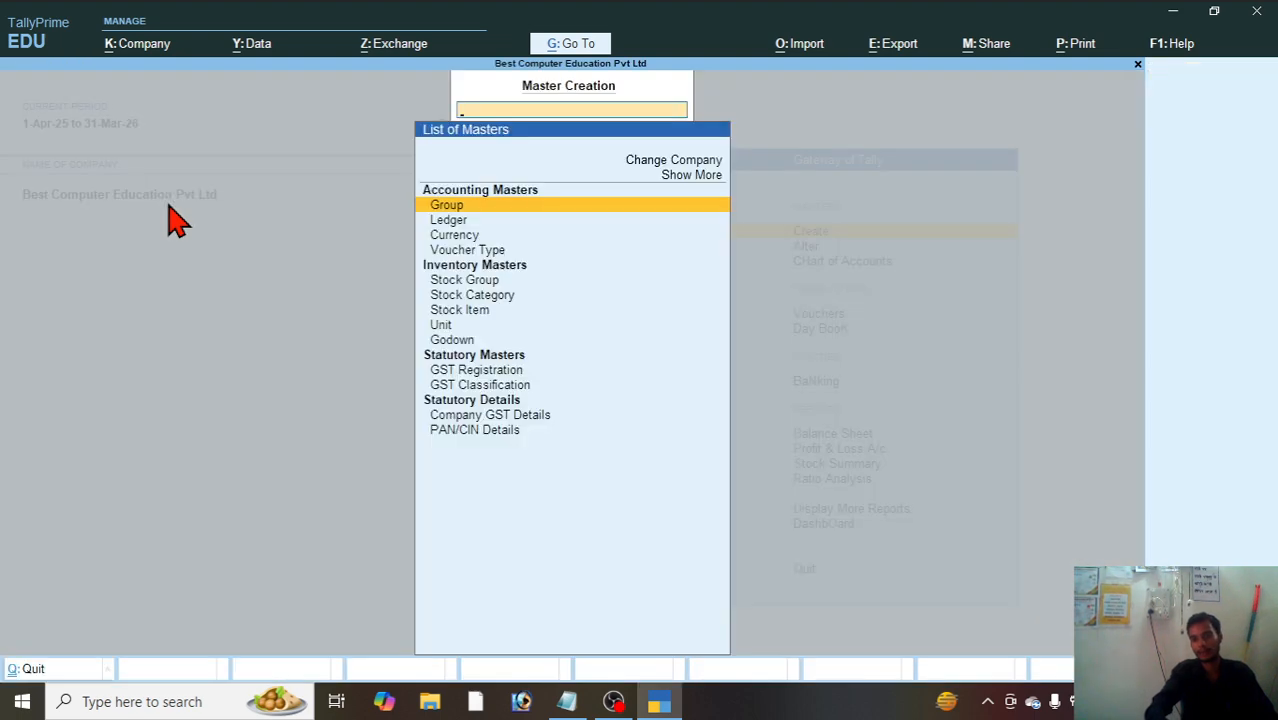
# Step: Create a stock group named Computer under Primary and leave stock group creation
pyautogui.press('Down')
pyautogui.press('Down')
pyautogui.press('Down')
pyautogui.press('Down')
pyautogui.press('Down')
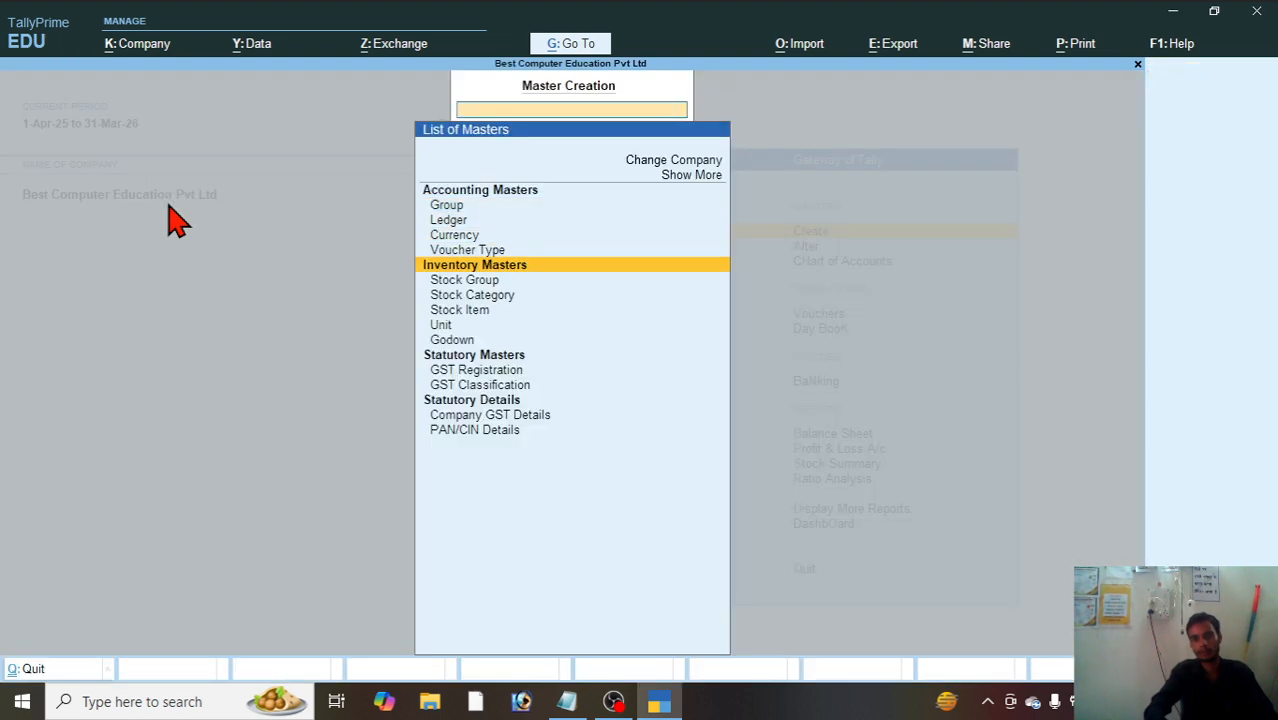
pyautogui.press('Return')
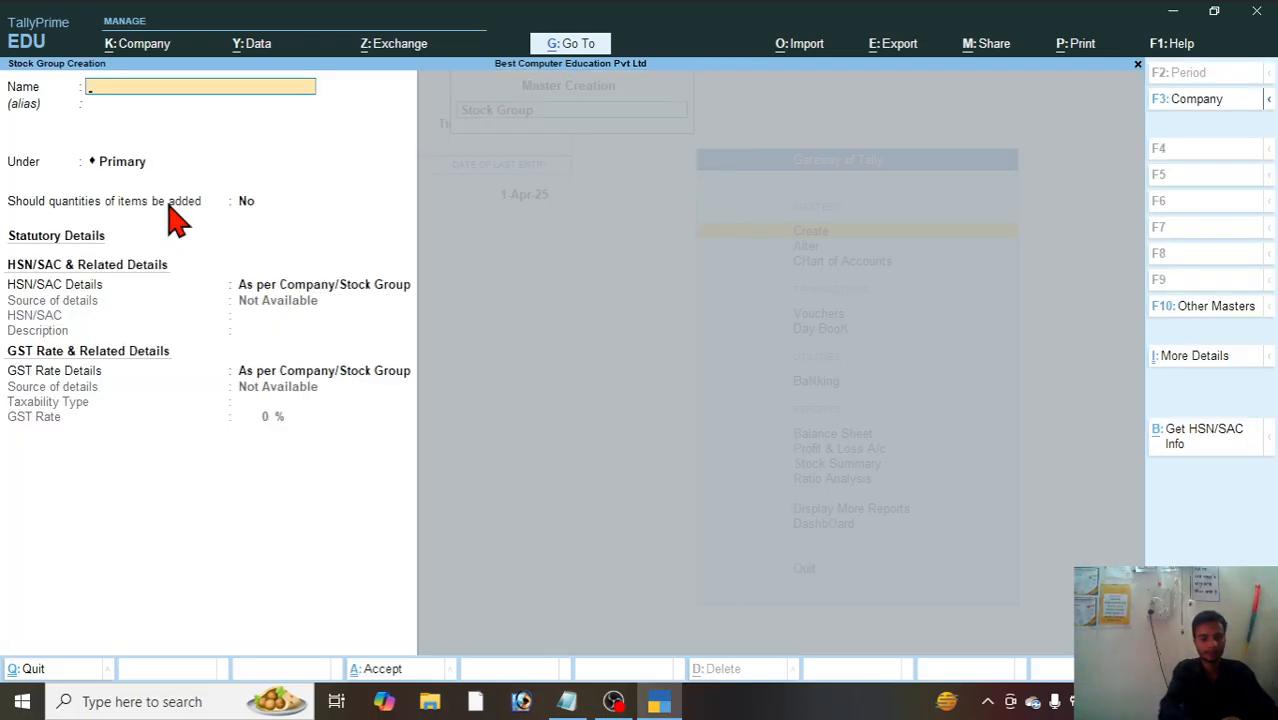
pyautogui.write('Comput')
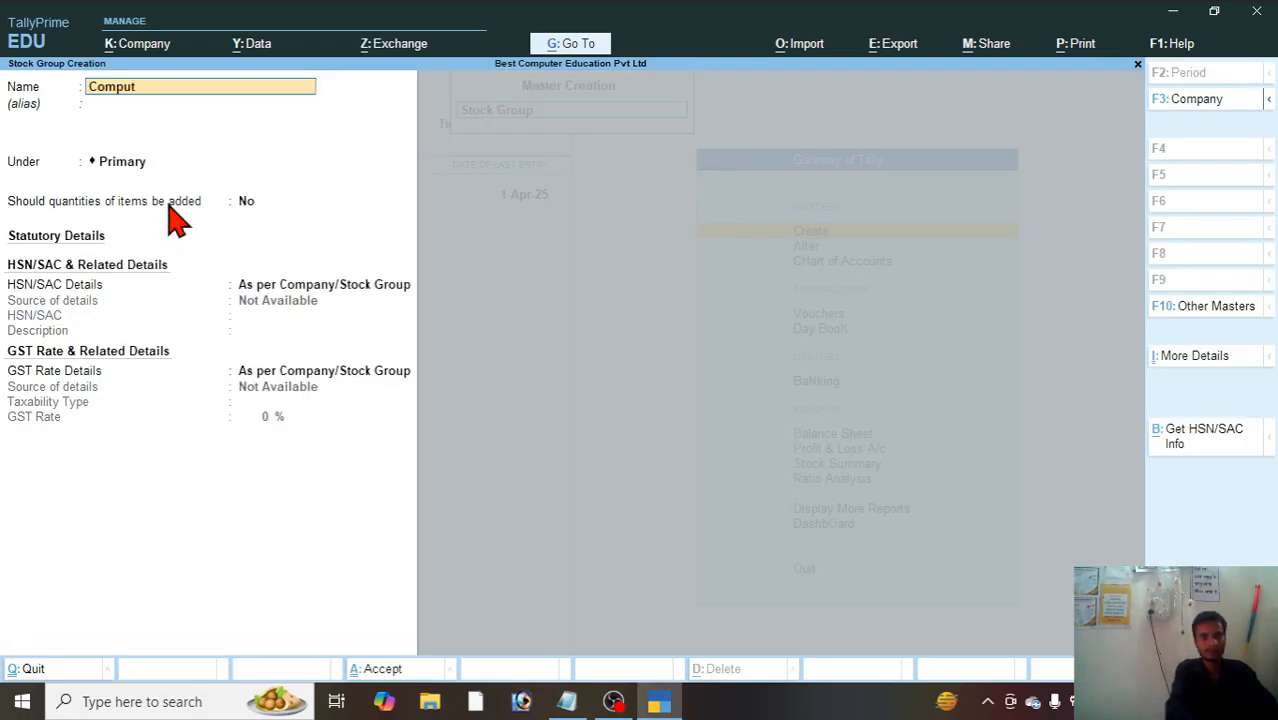
pyautogui.write('er')
pyautogui.press('Return')
pyautogui.press('Return')
pyautogui.press('Return')
pyautogui.press('Return')
pyautogui.press('Return')
pyautogui.press('Return')
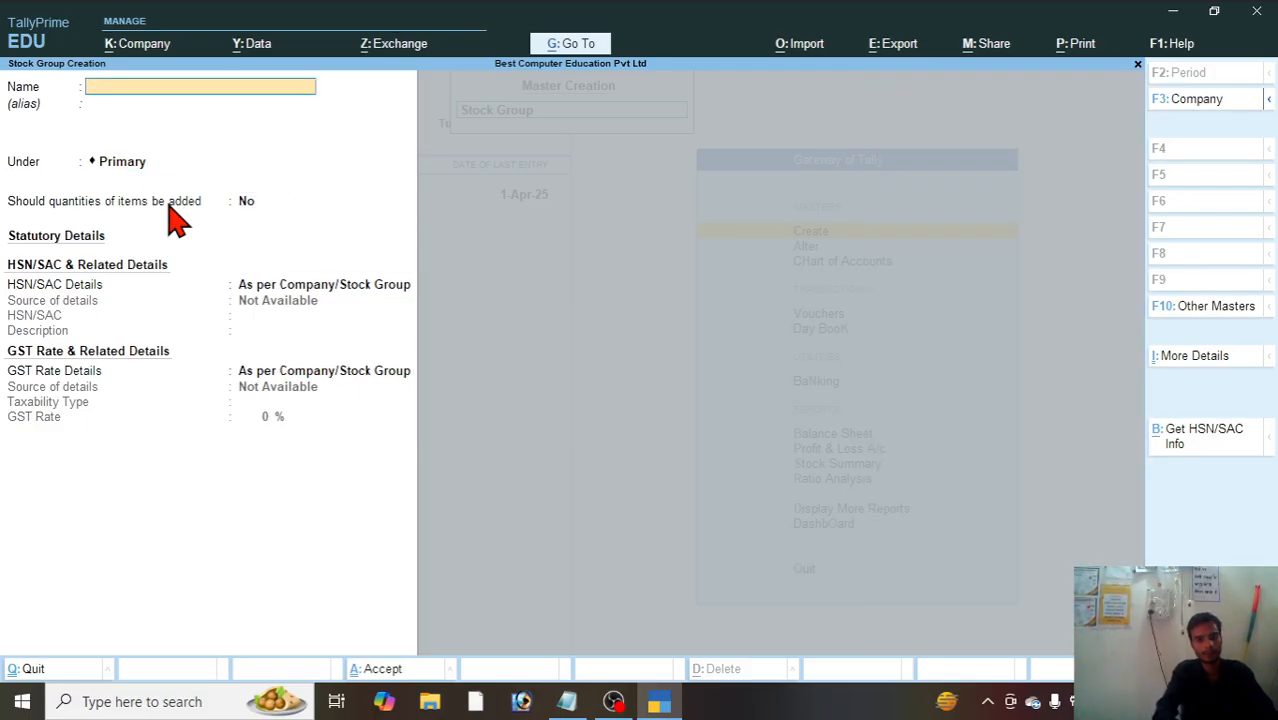
pyautogui.press('Escape')
# Step: Start a new stock item named Monitor and place it under the Computer group
pyautogui.press('Return')
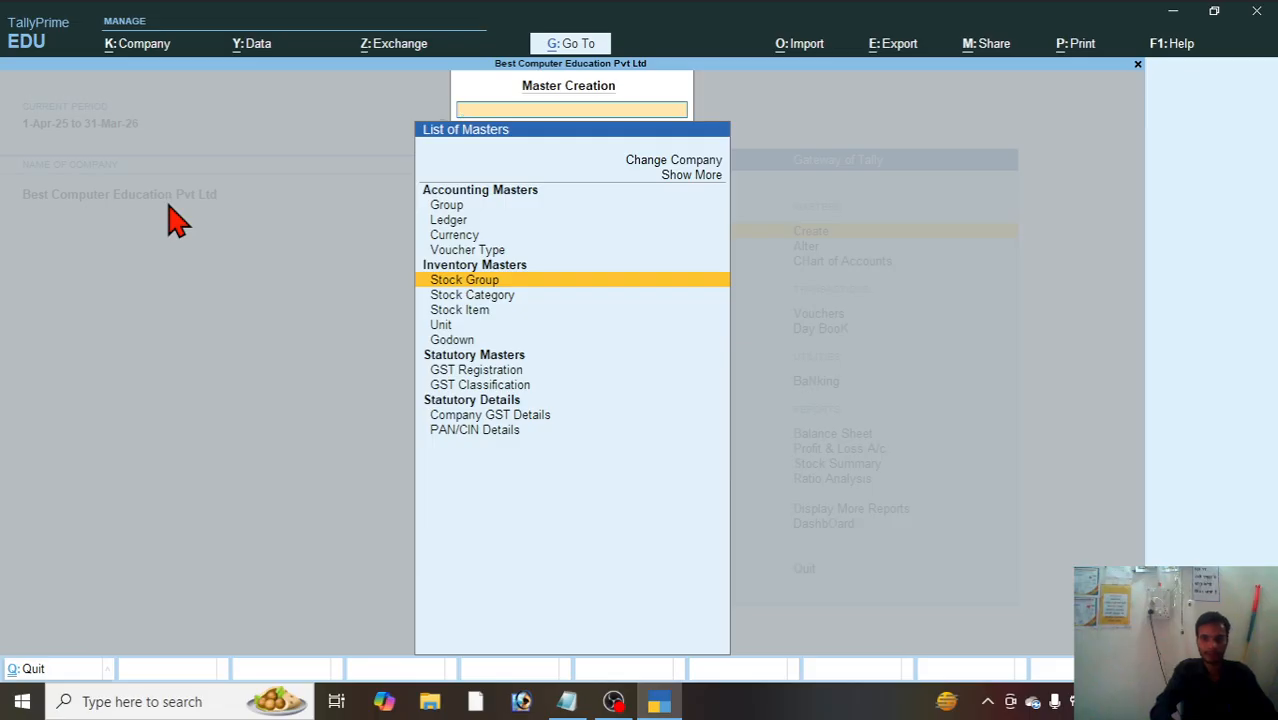
pyautogui.press('Down')
pyautogui.press('Down')
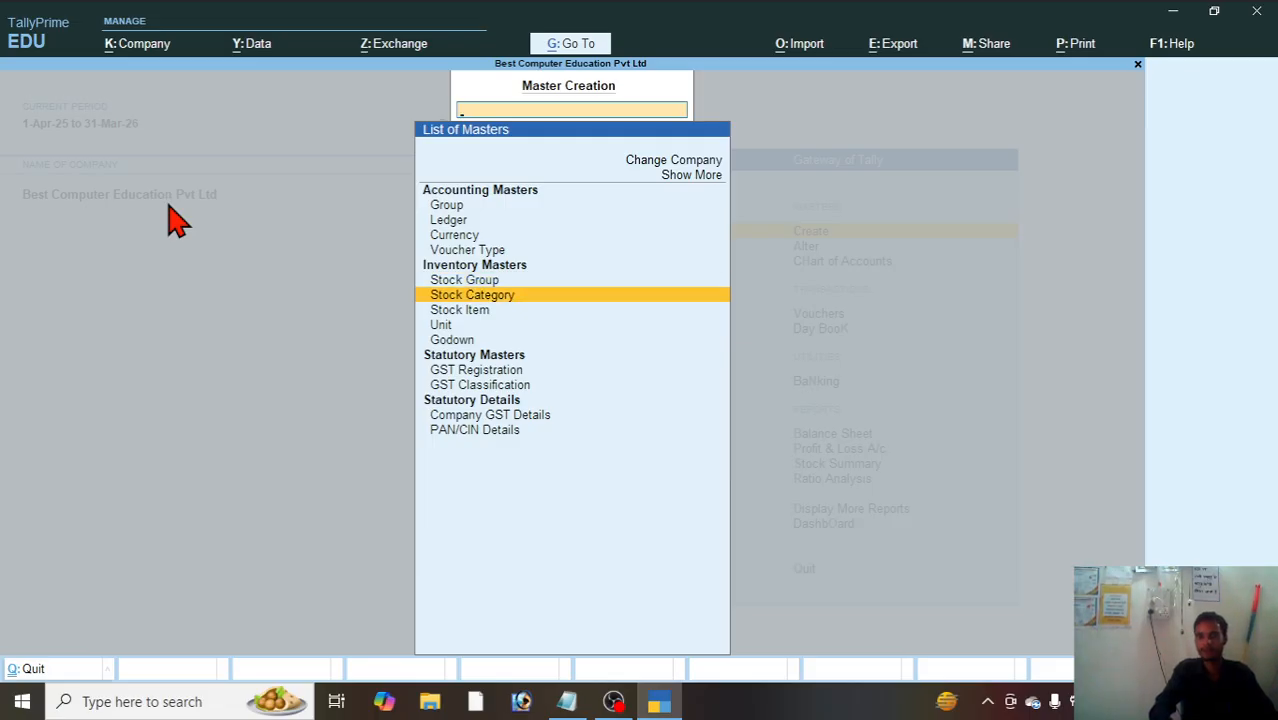
pyautogui.press('Return')
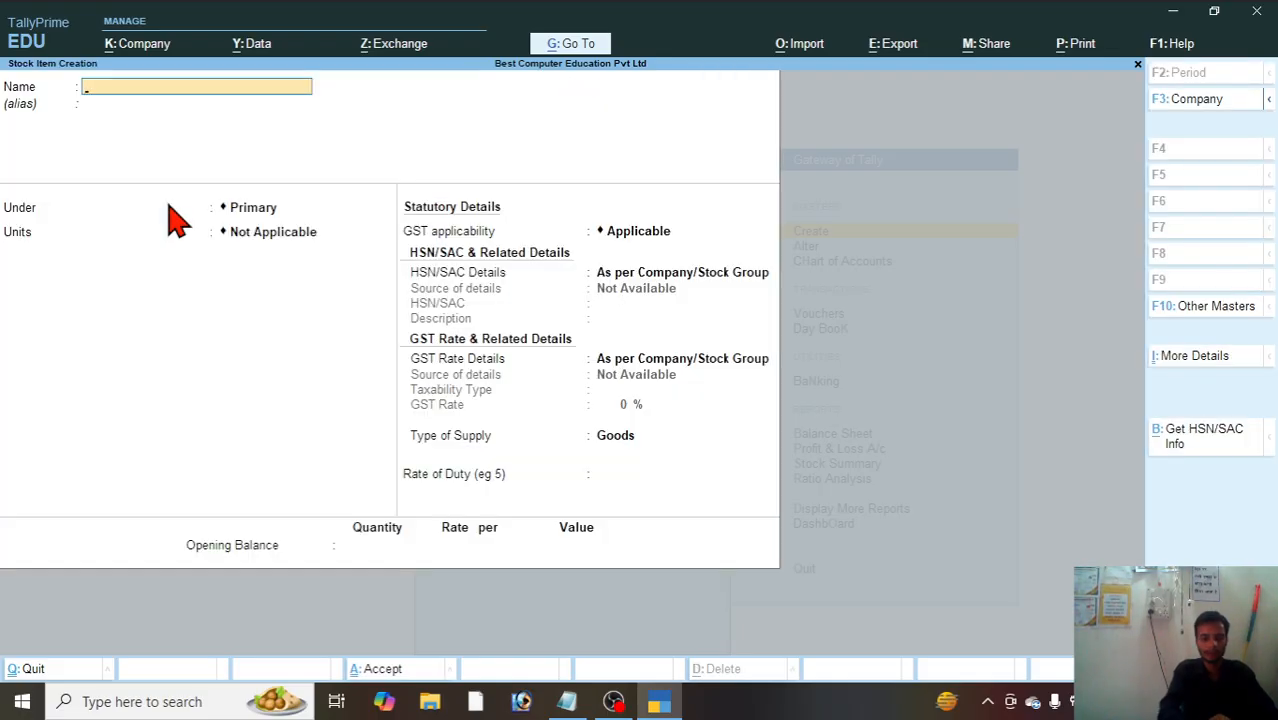
pyautogui.write('Monitor')
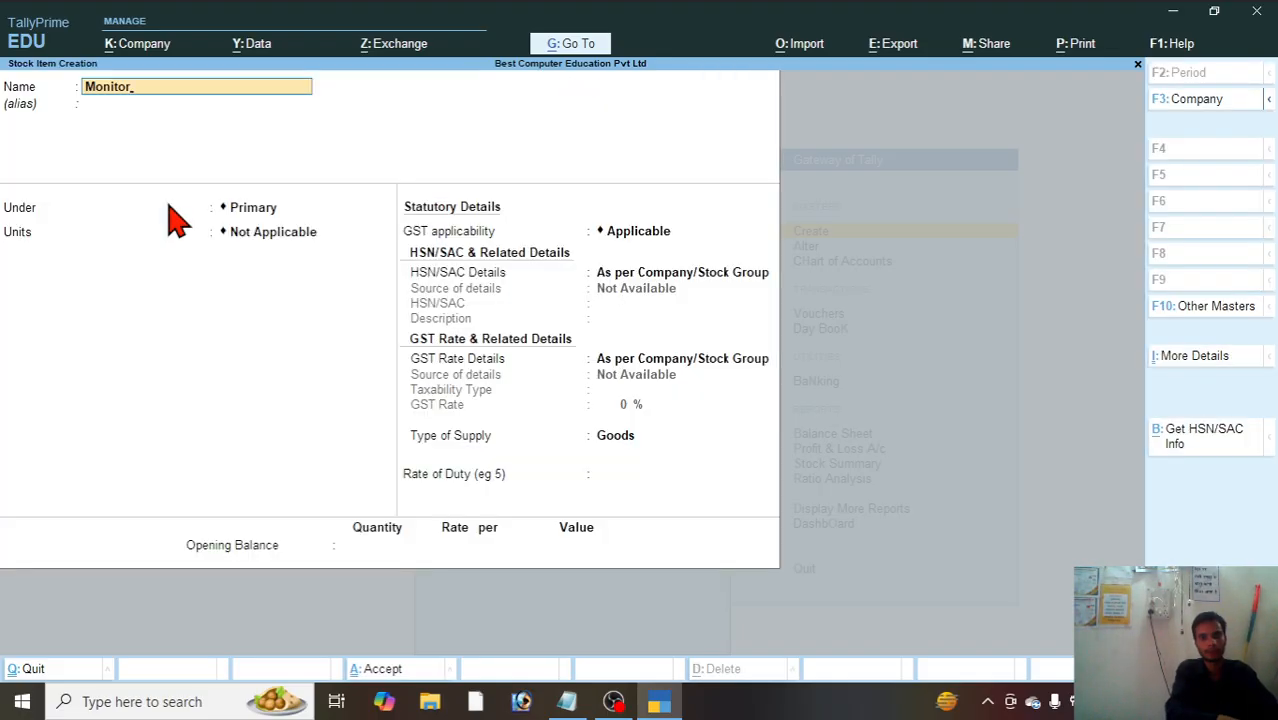
pyautogui.press('Return')
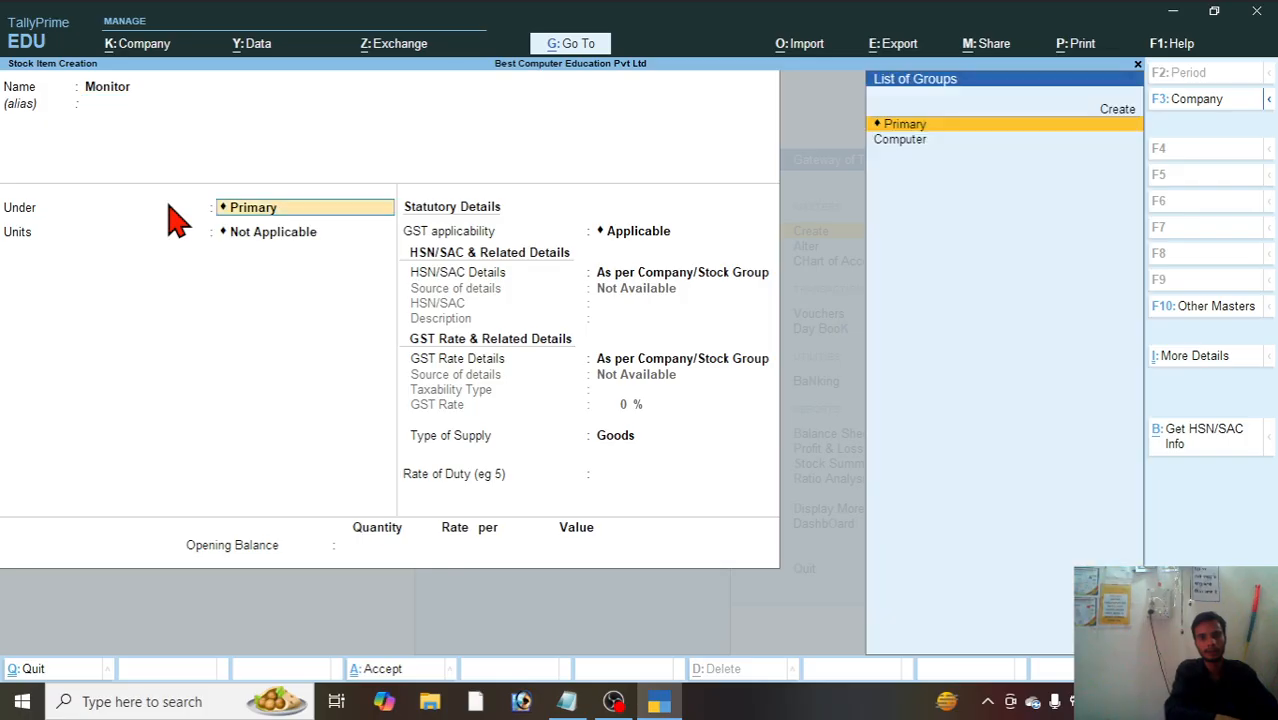
pyautogui.press('Down')
pyautogui.press('Return')
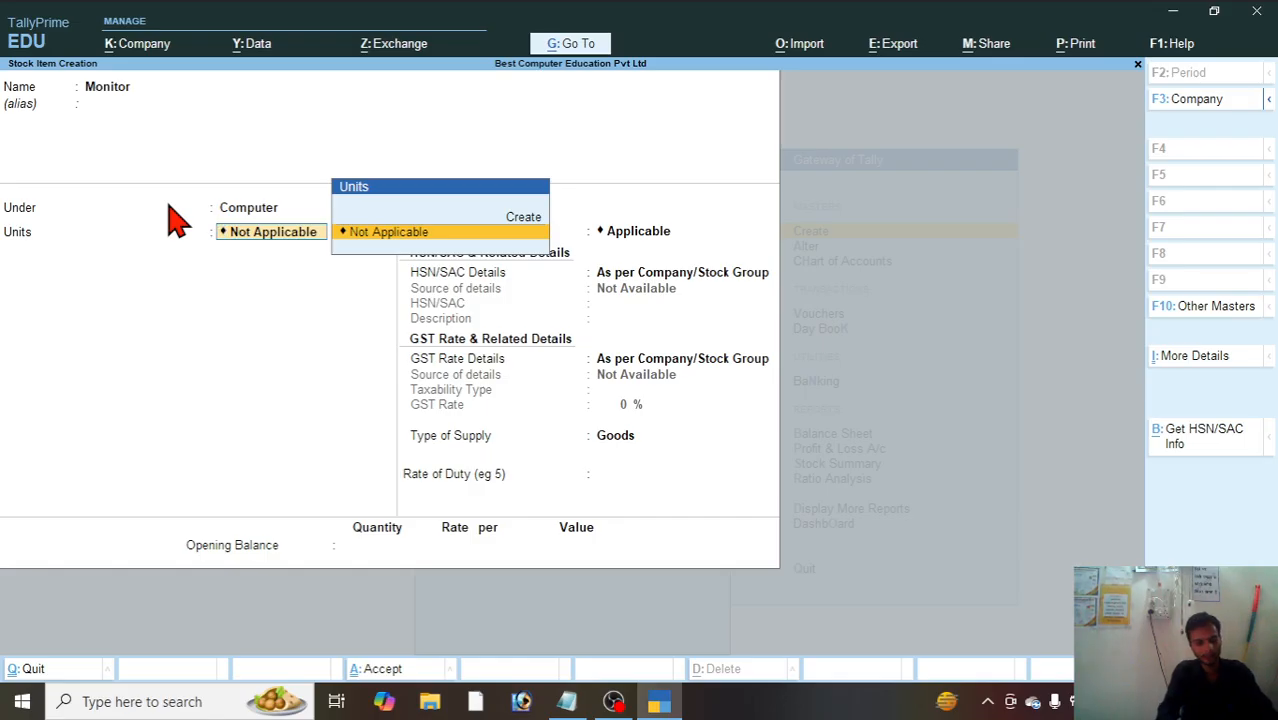
# Step: Create a simple unit with symbol pcs, formal name Piece and quantity code PCS-PIECES as the Monitor item's unit
pyautogui.press('Up')
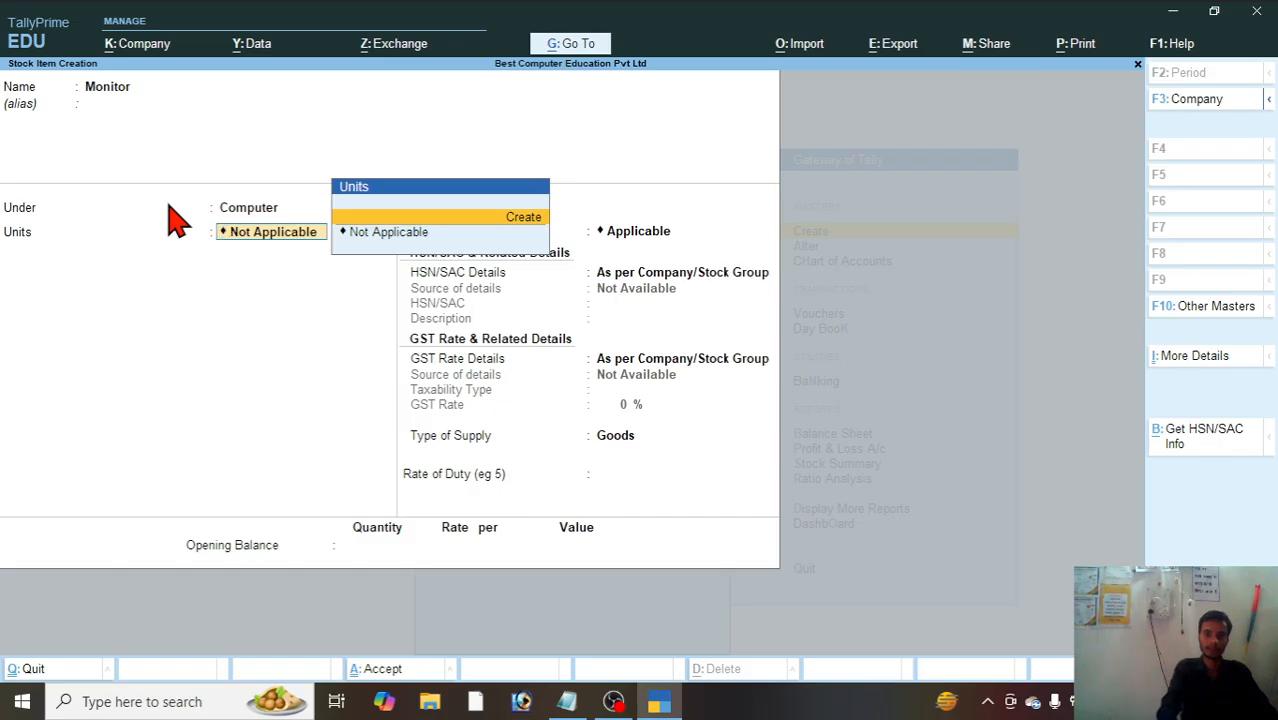
pyautogui.press('Return')
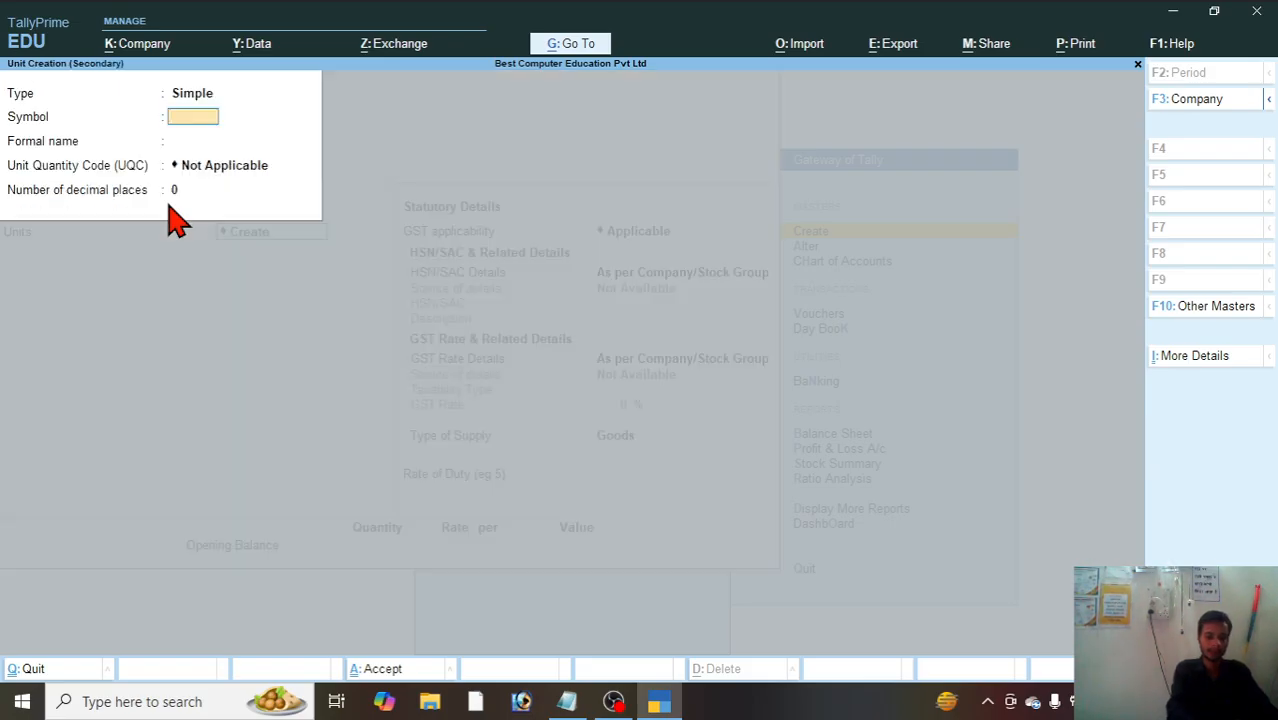
pyautogui.write('pcs')
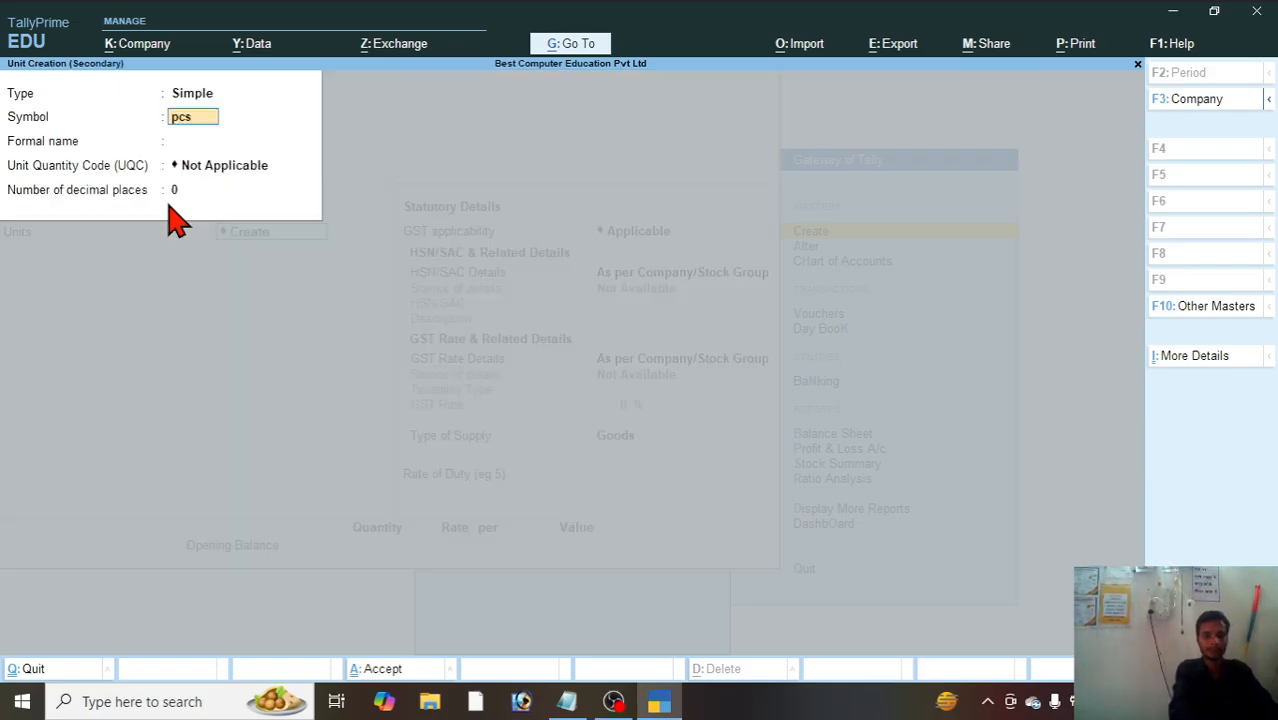
pyautogui.press('Return')
pyautogui.write('Pi')
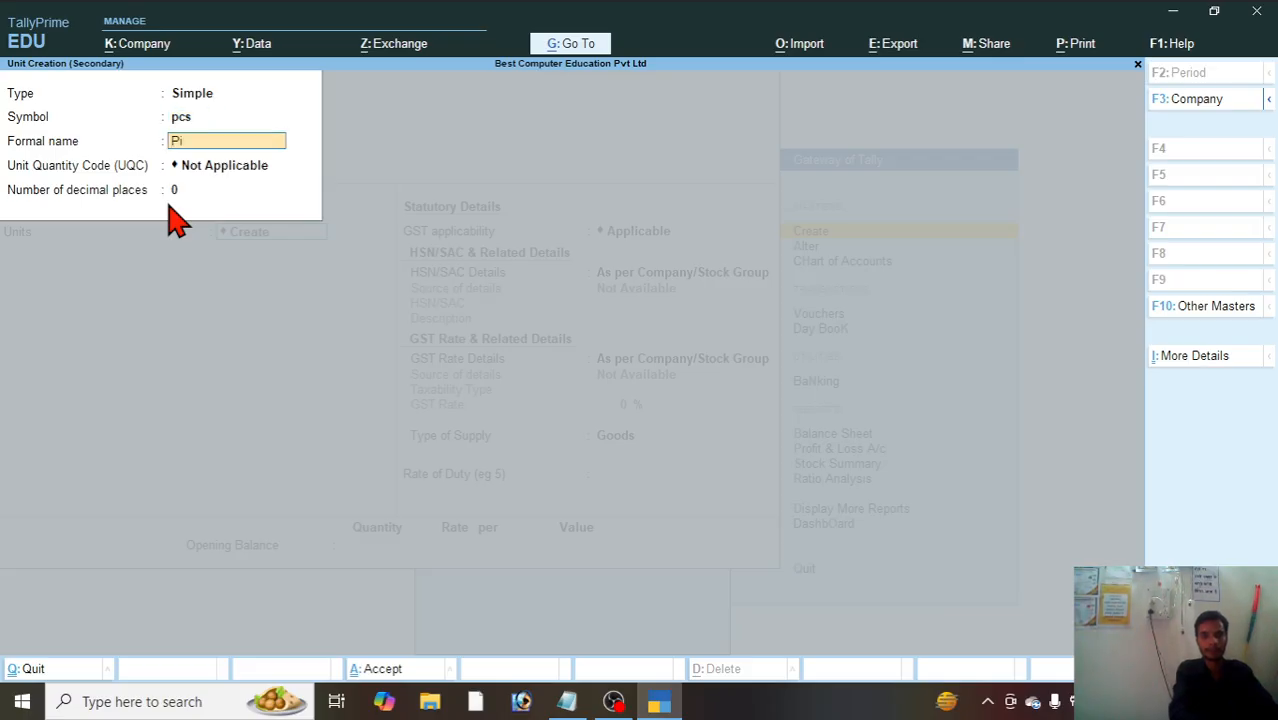
pyautogui.write('ece')
pyautogui.press('Return')
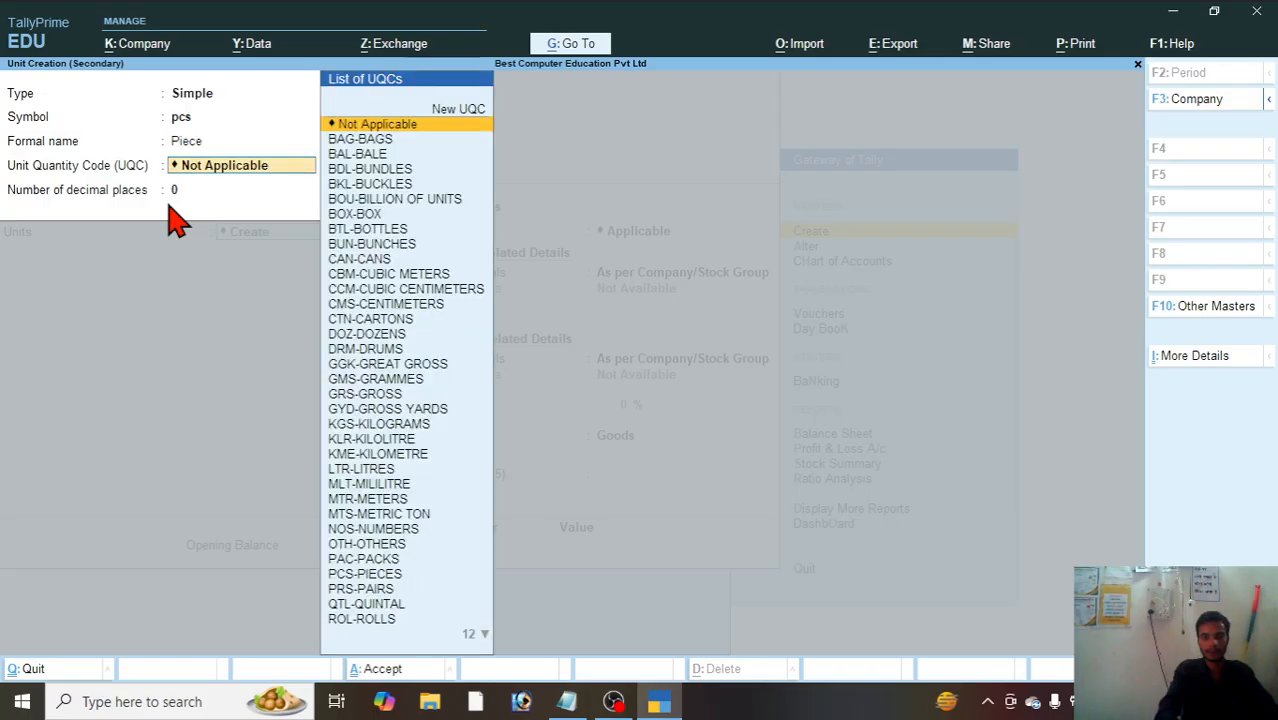
pyautogui.write('p')
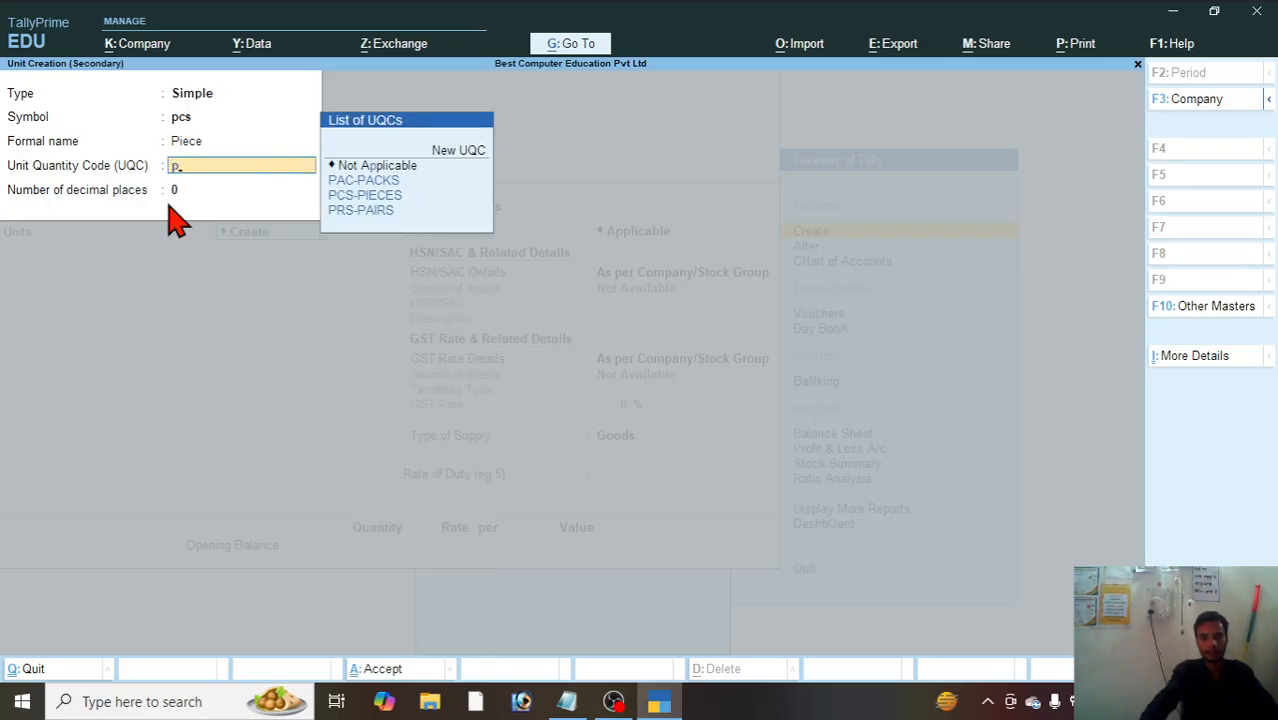
pyautogui.click(366, 197)
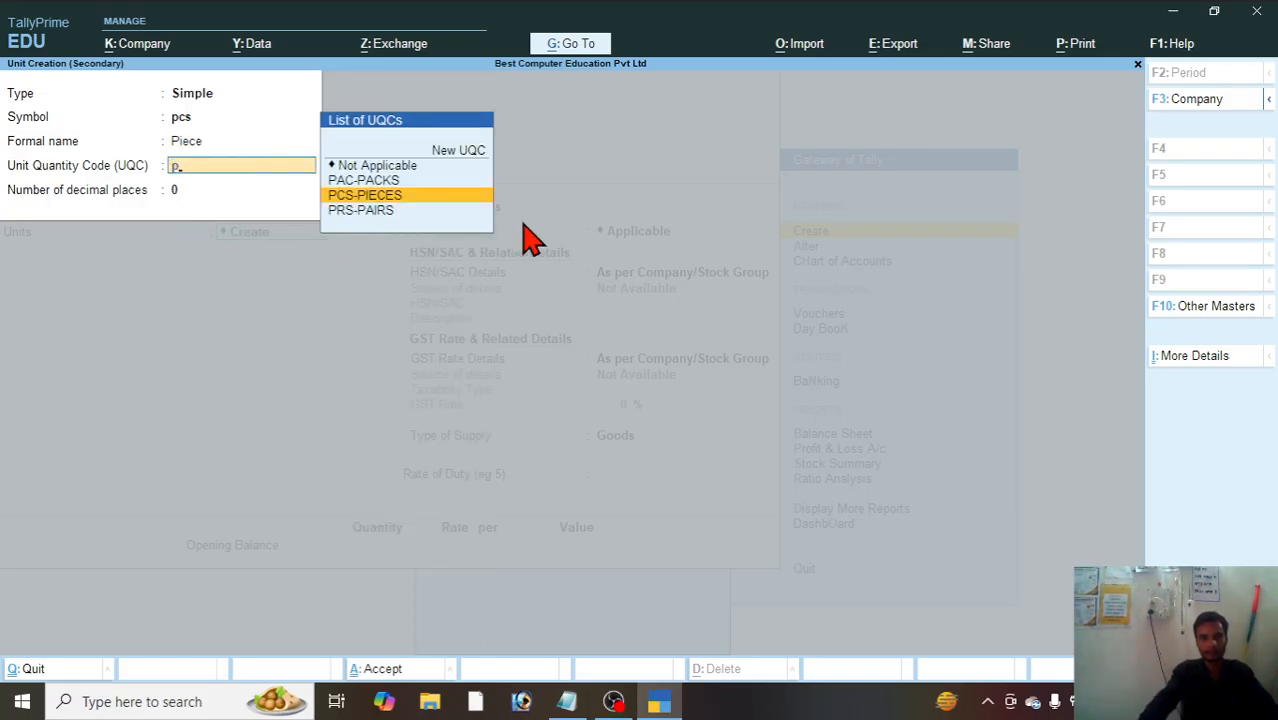
pyautogui.press('Return')
# Step: Keep GST applicable for Monitor and specify its HSN/SAC details with code 12455 and description Goods
pyautogui.press('Return')
pyautogui.press('Return')
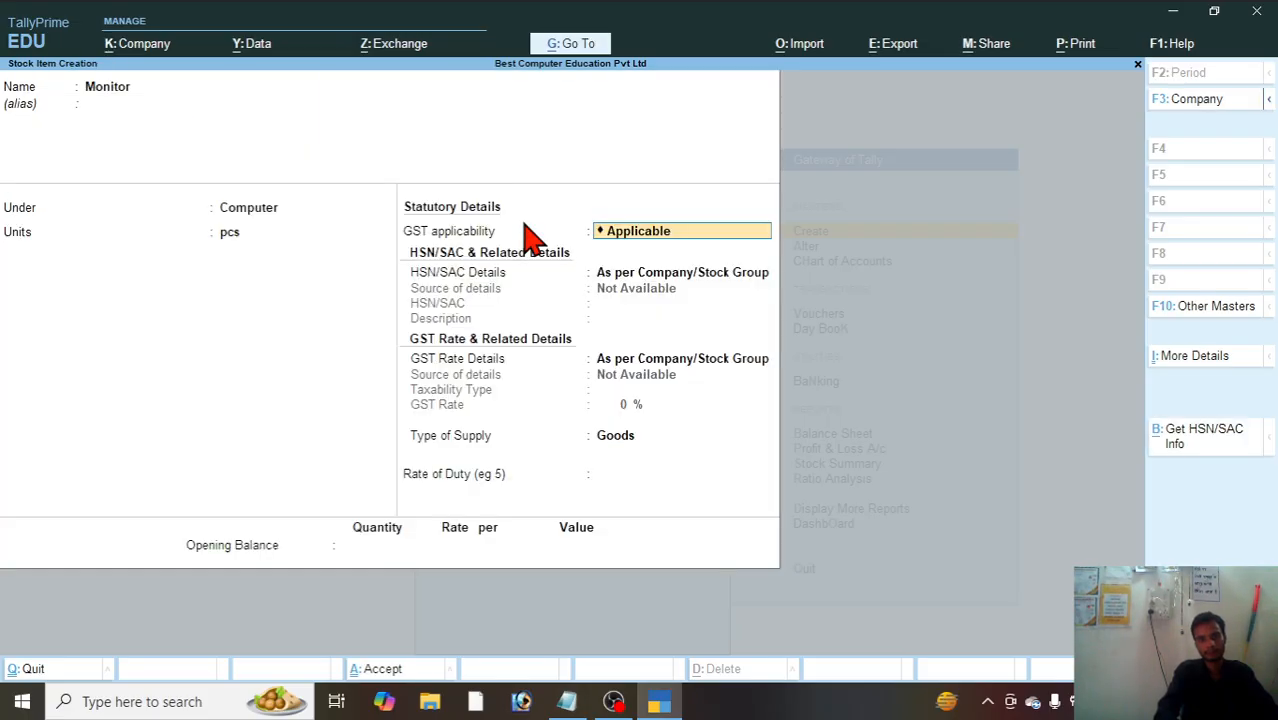
pyautogui.press('Return')
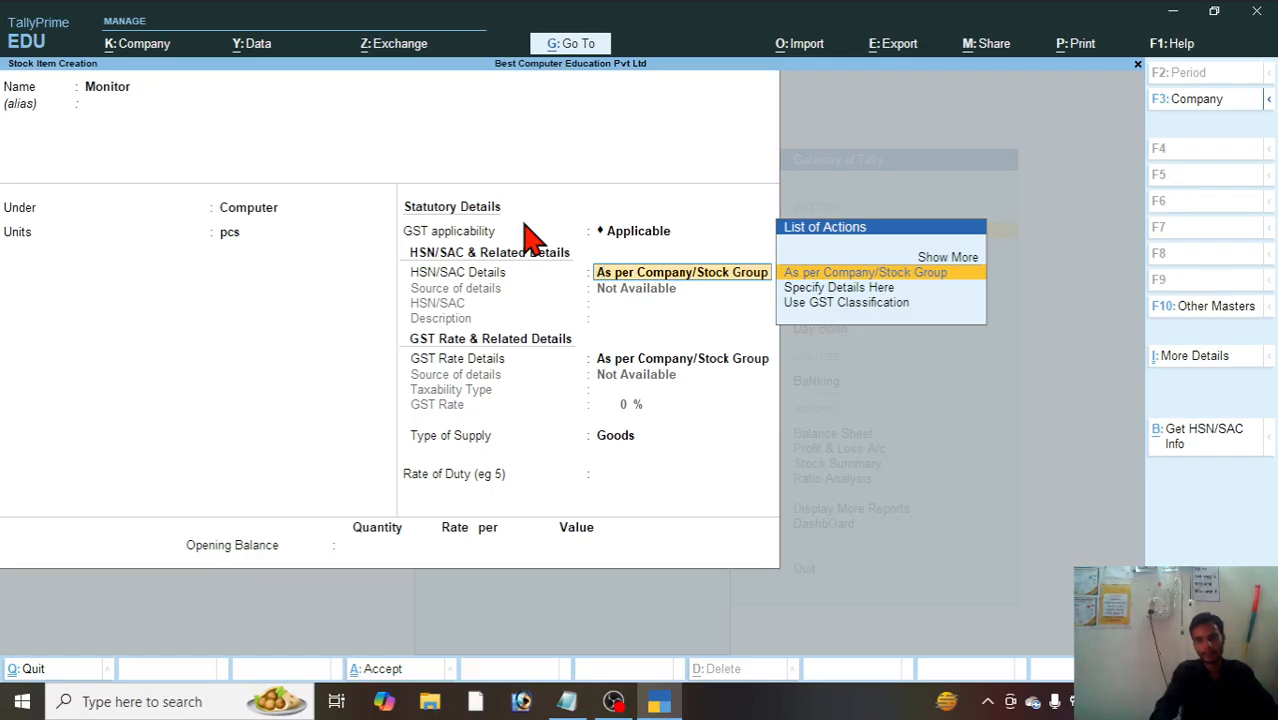
pyautogui.press('Down')
pyautogui.press('Down')
pyautogui.press('Up')
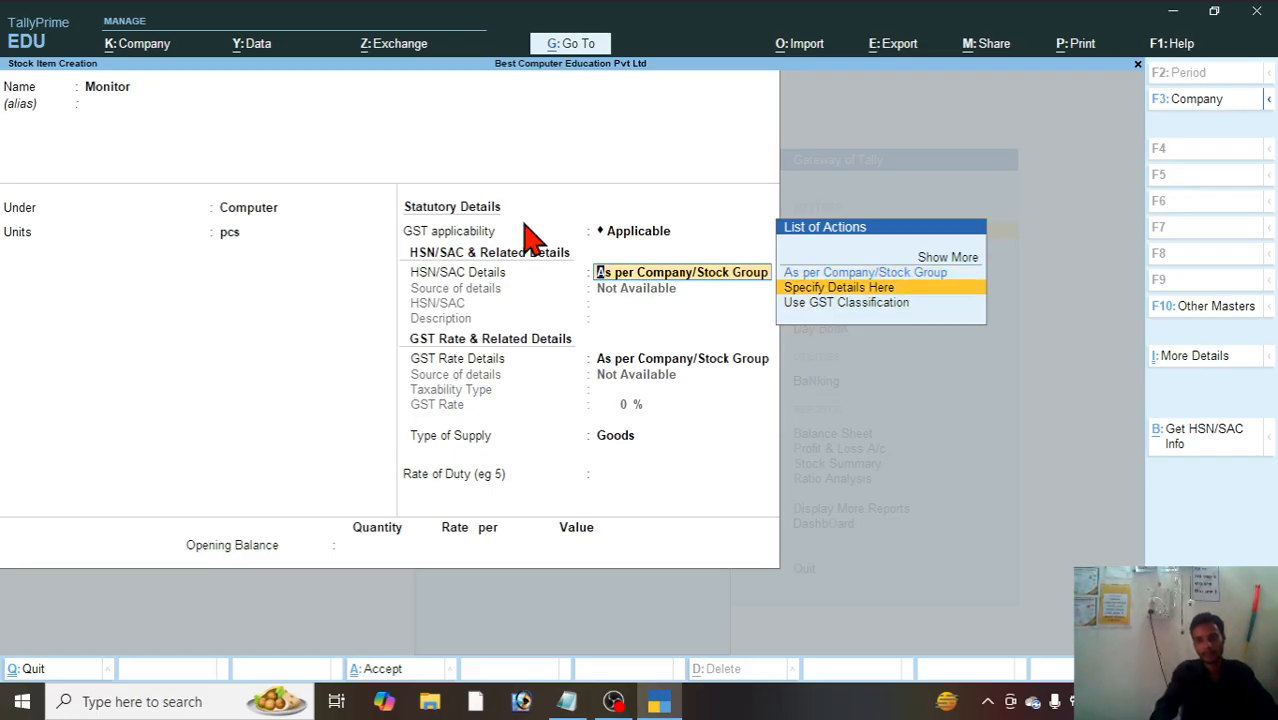
pyautogui.press('Return')
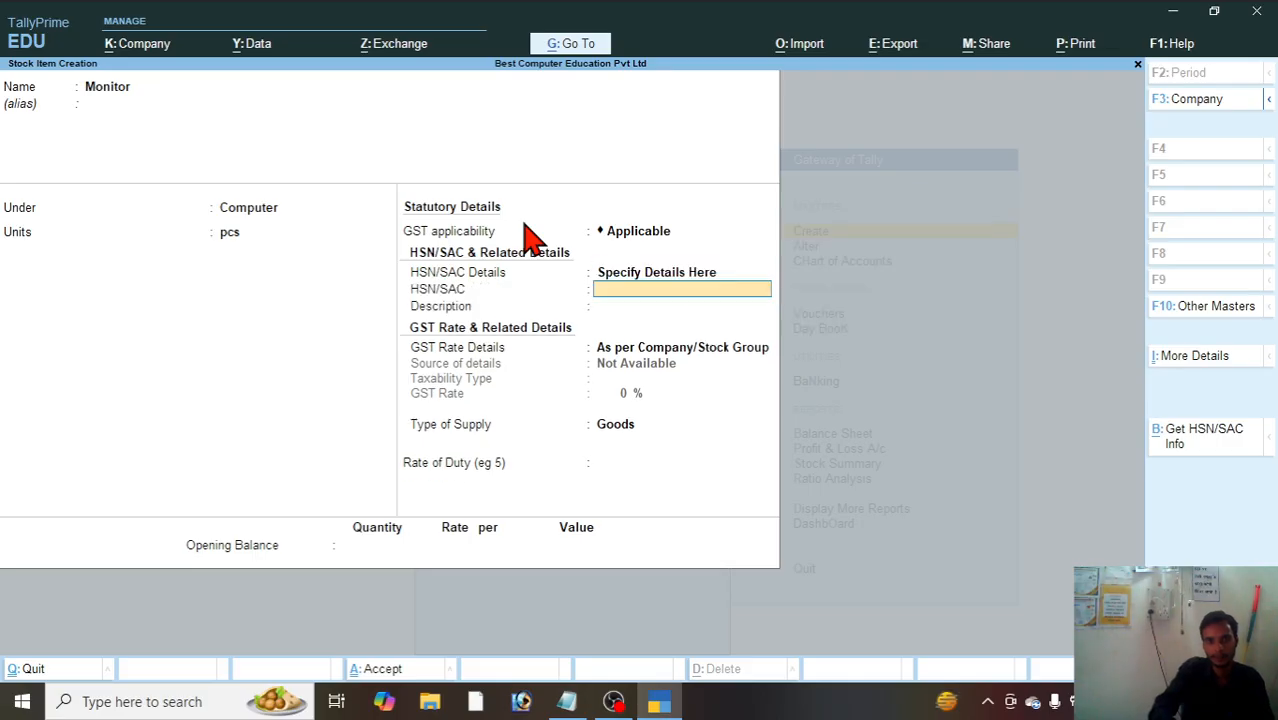
pyautogui.write('12455')
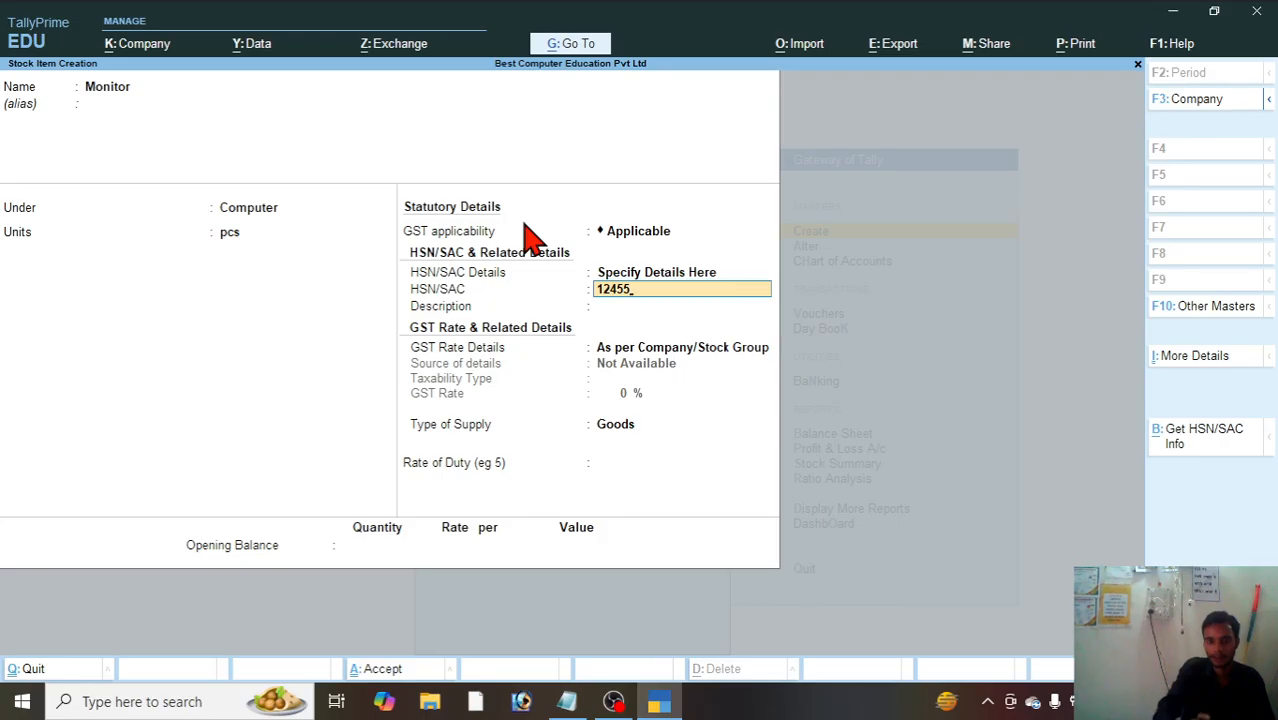
pyautogui.press('Return')
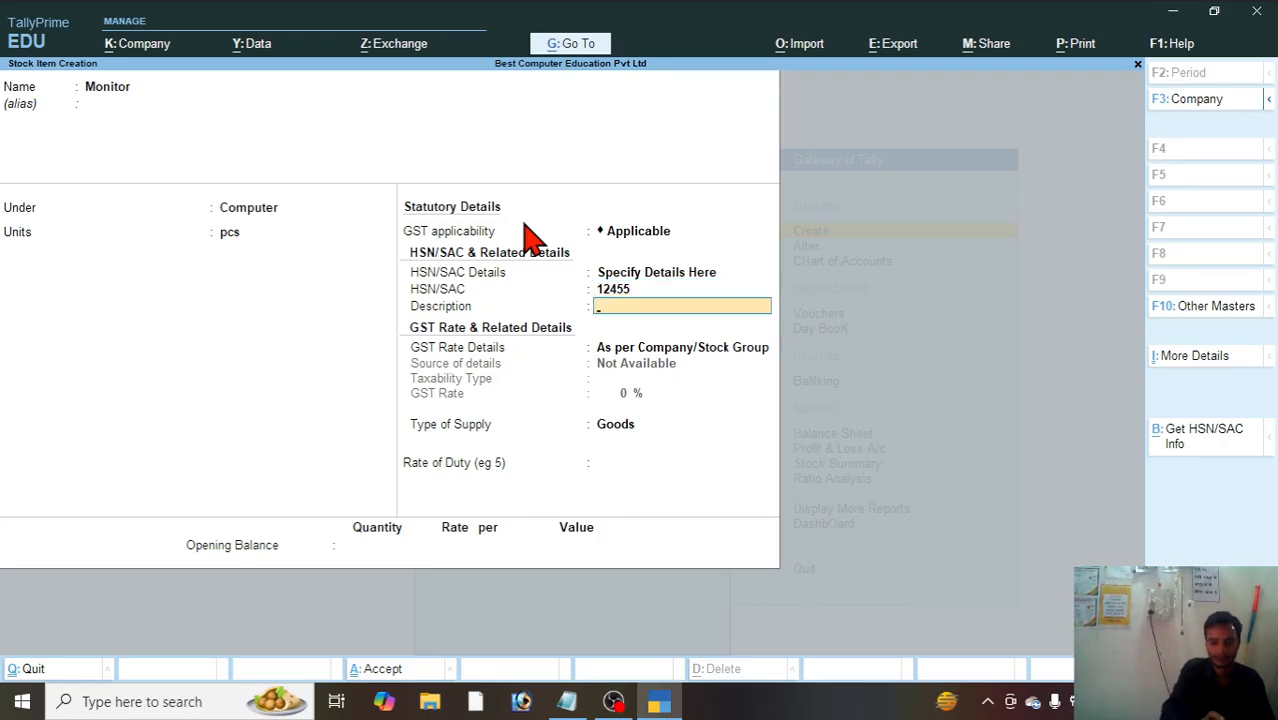
pyautogui.write('Goods')
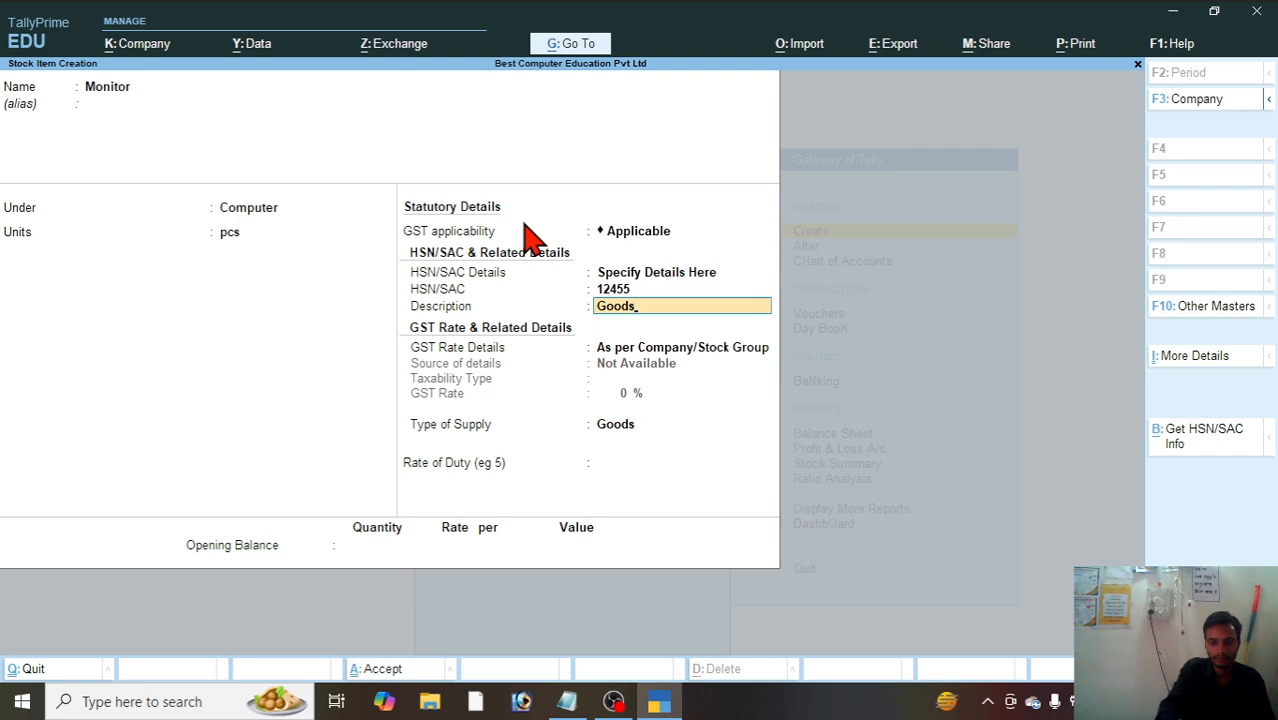
pyautogui.press('Return')
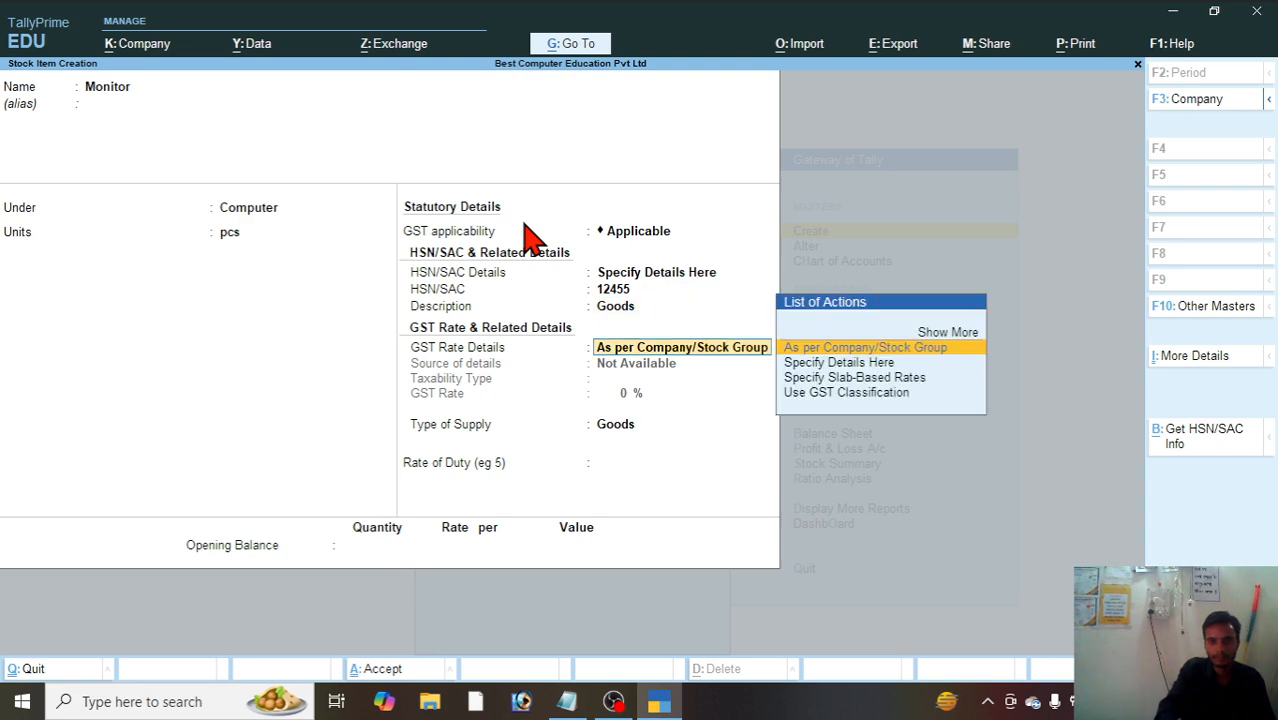
# Step: Specify Monitor's GST rate details as Taxable at 12% with supply type Goods, and save the stock item
pyautogui.press('Down')
pyautogui.press('Down')
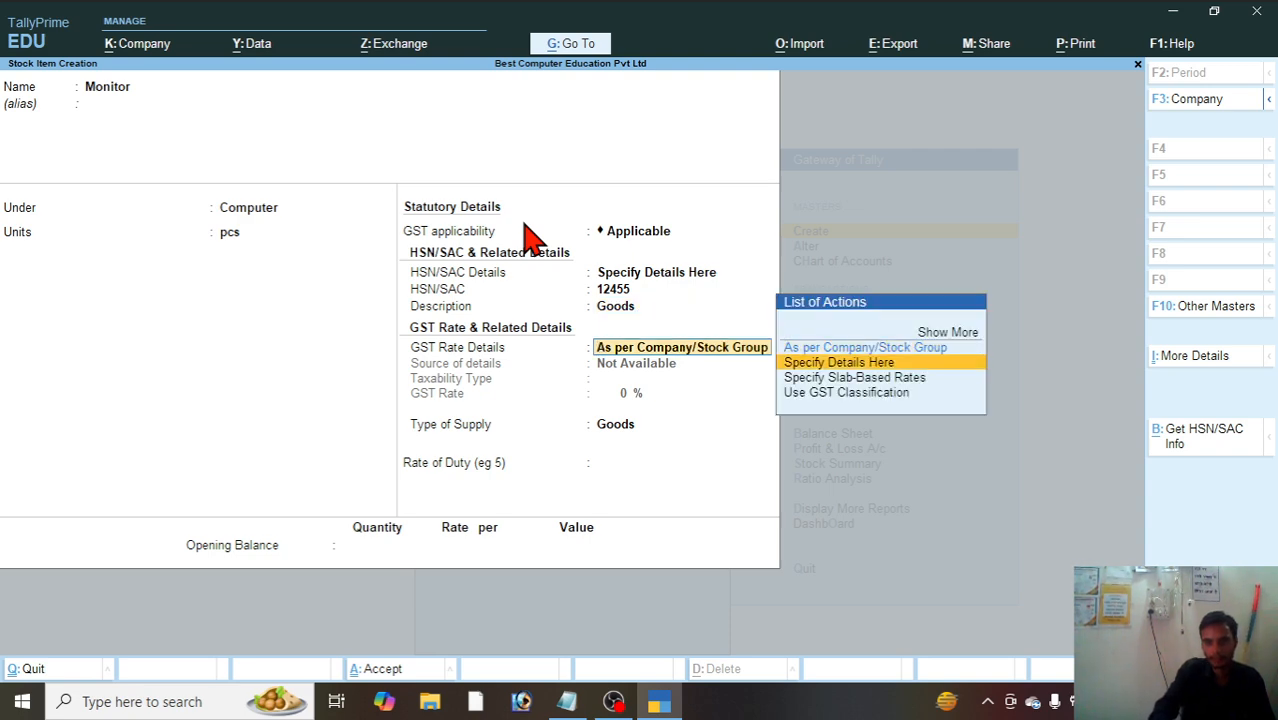
pyautogui.press('Up')
pyautogui.press('Return')
pyautogui.press('Return')
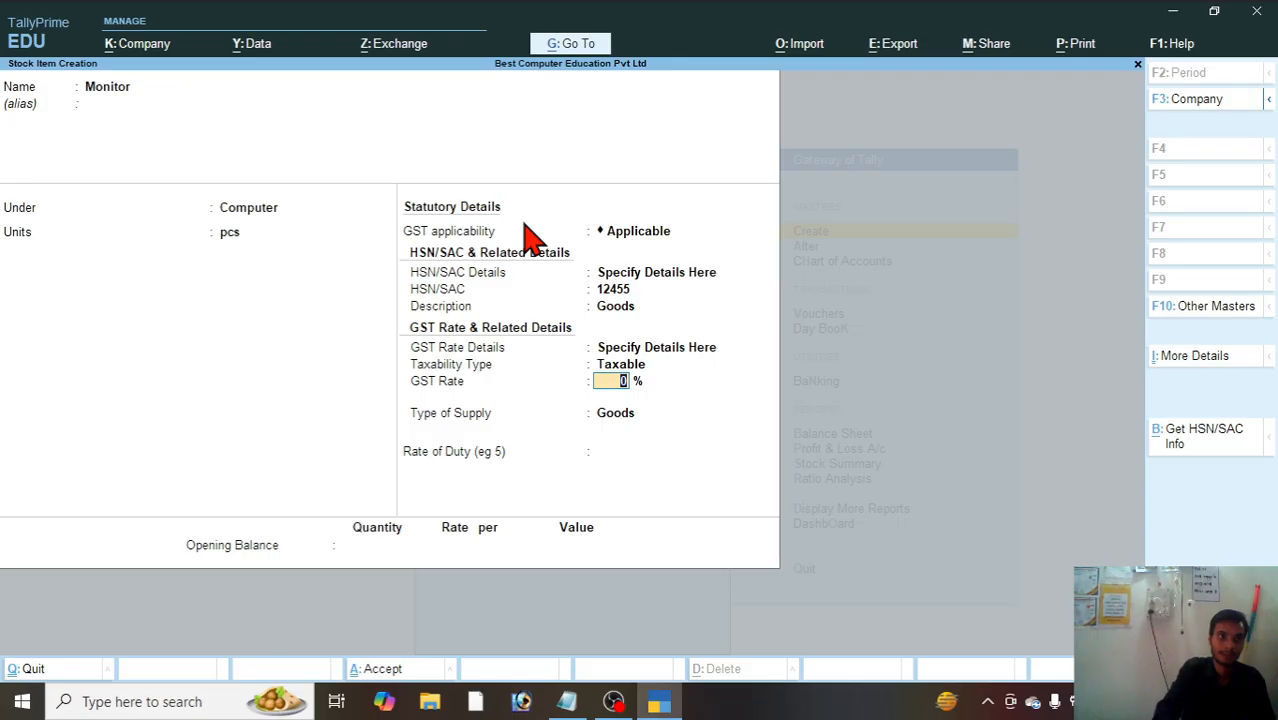
pyautogui.write('12')
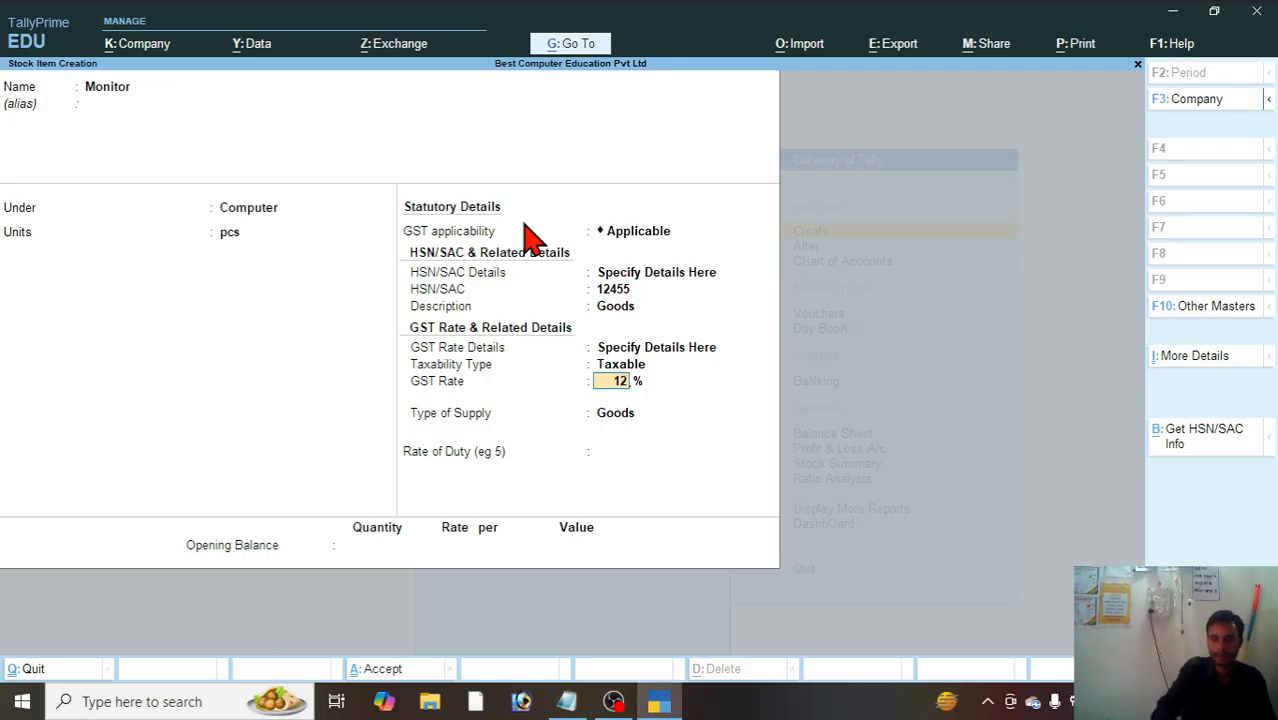
pyautogui.press('Return')
pyautogui.press('Return')
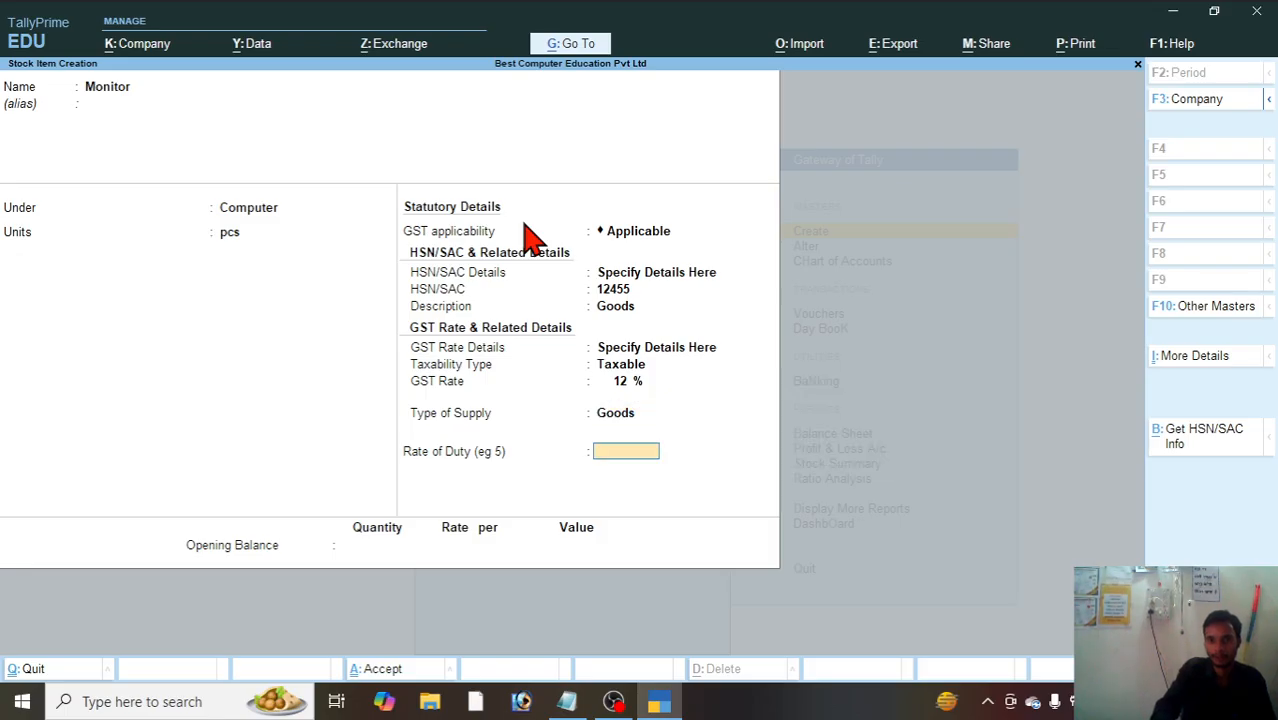
pyautogui.press('Return')
pyautogui.press('Return')
pyautogui.press('Return')
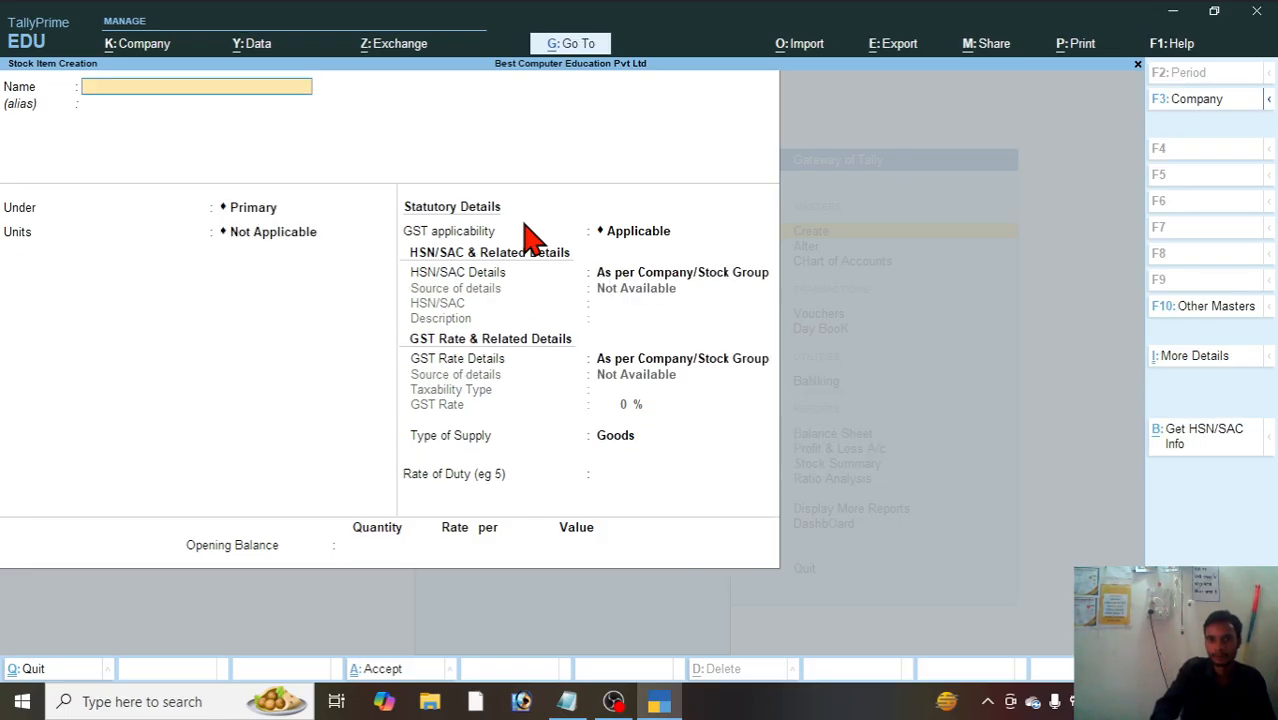
# Step: Start another stock item named Sugar without an alias
pyautogui.write('Sugar')
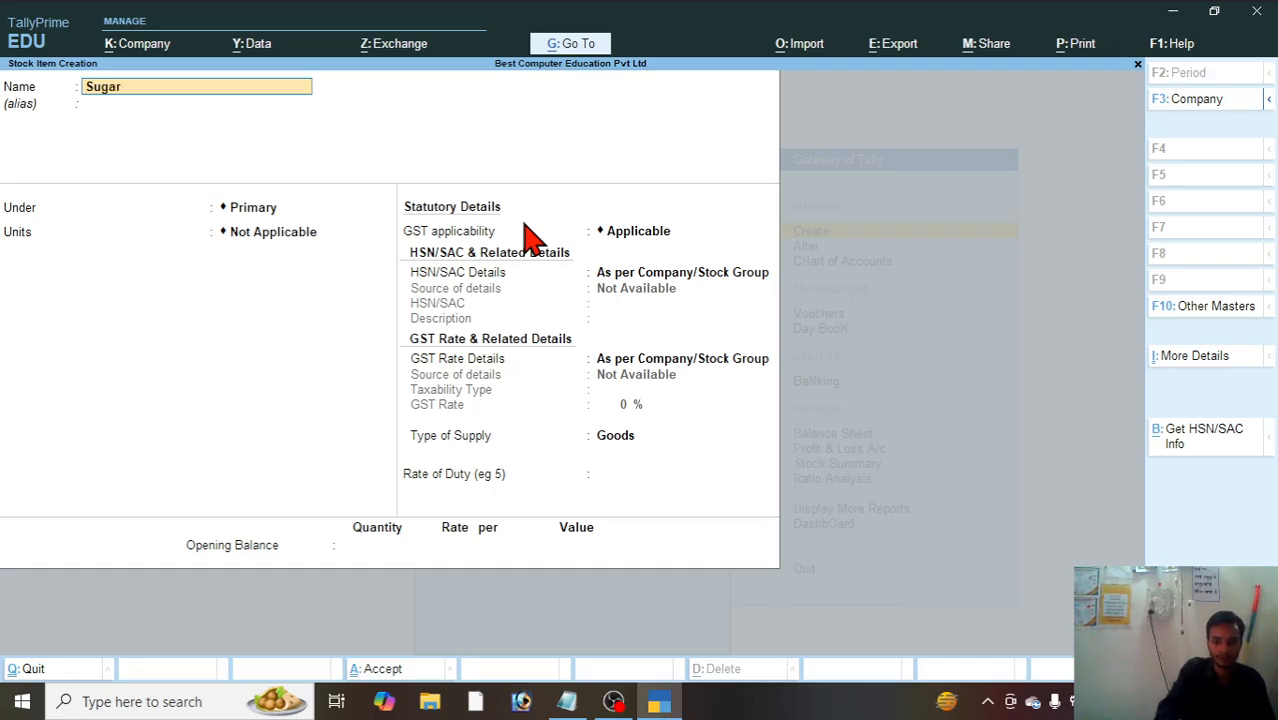
pyautogui.press('Return')
pyautogui.press('Return')
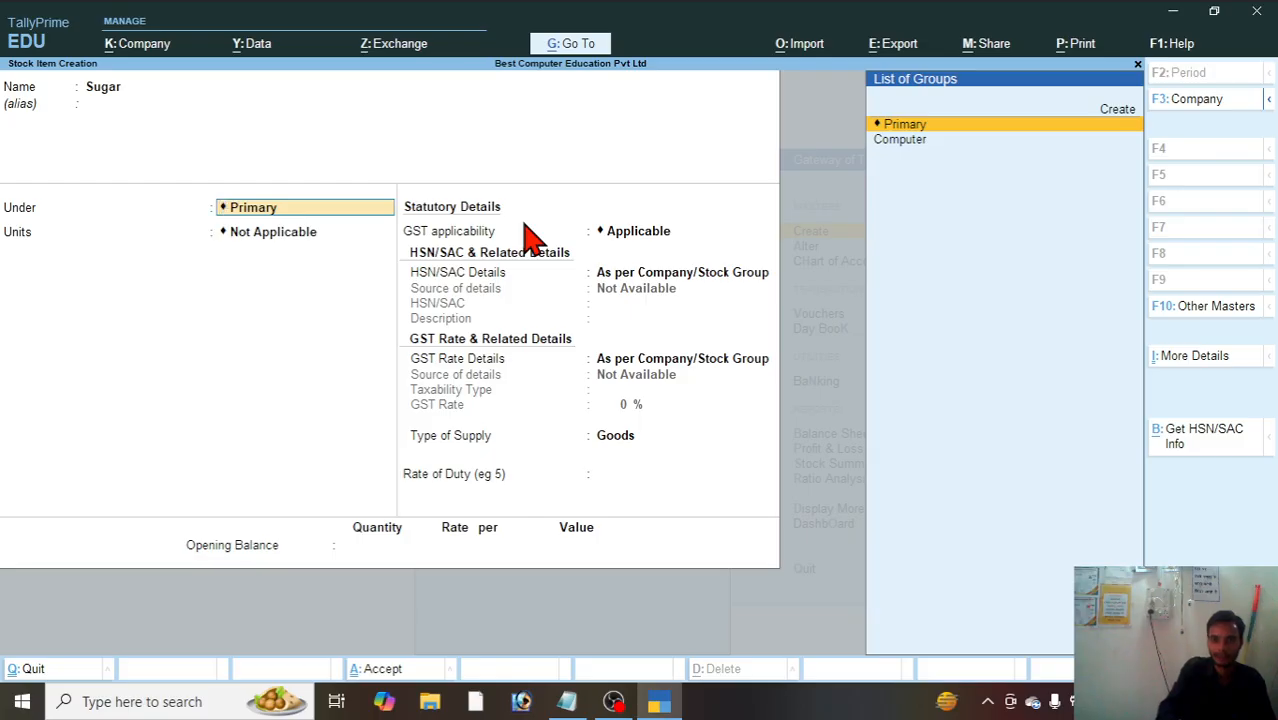
# Step: Create a stock group named Food Matarial under Primary and use it as Sugar's parent group
pyautogui.press('Up')
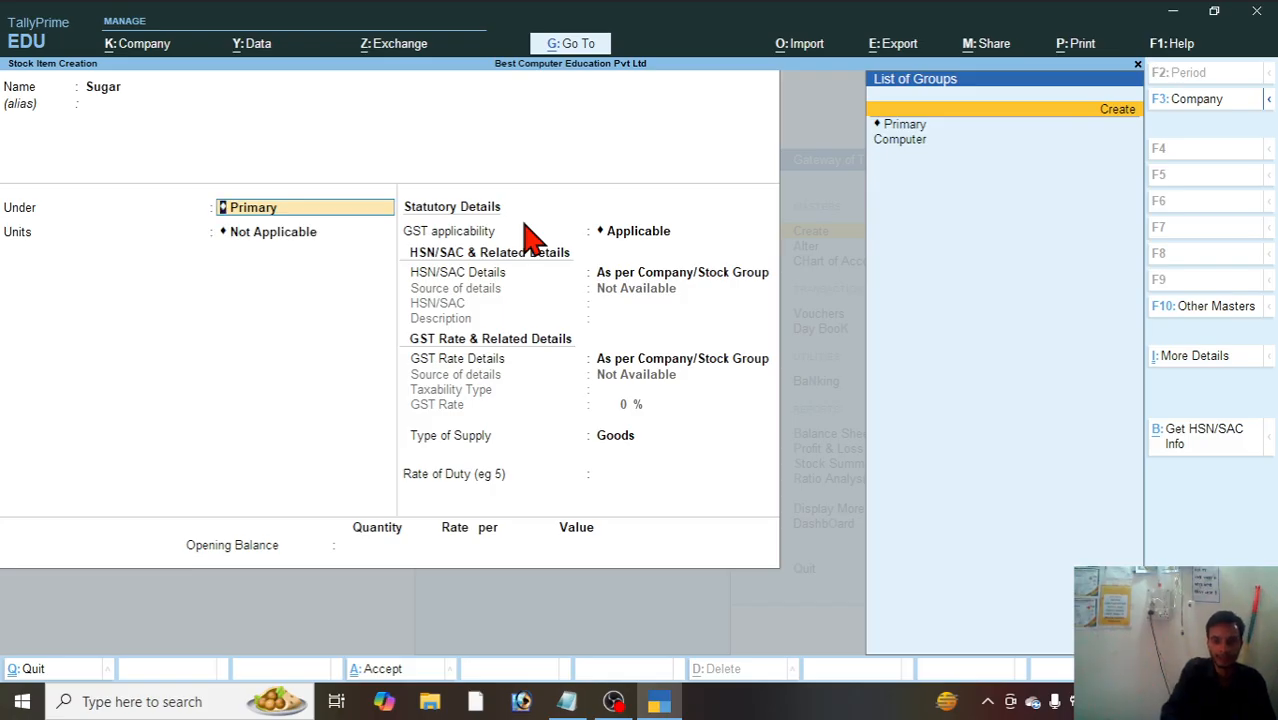
pyautogui.press('Return')
pyautogui.write('F')
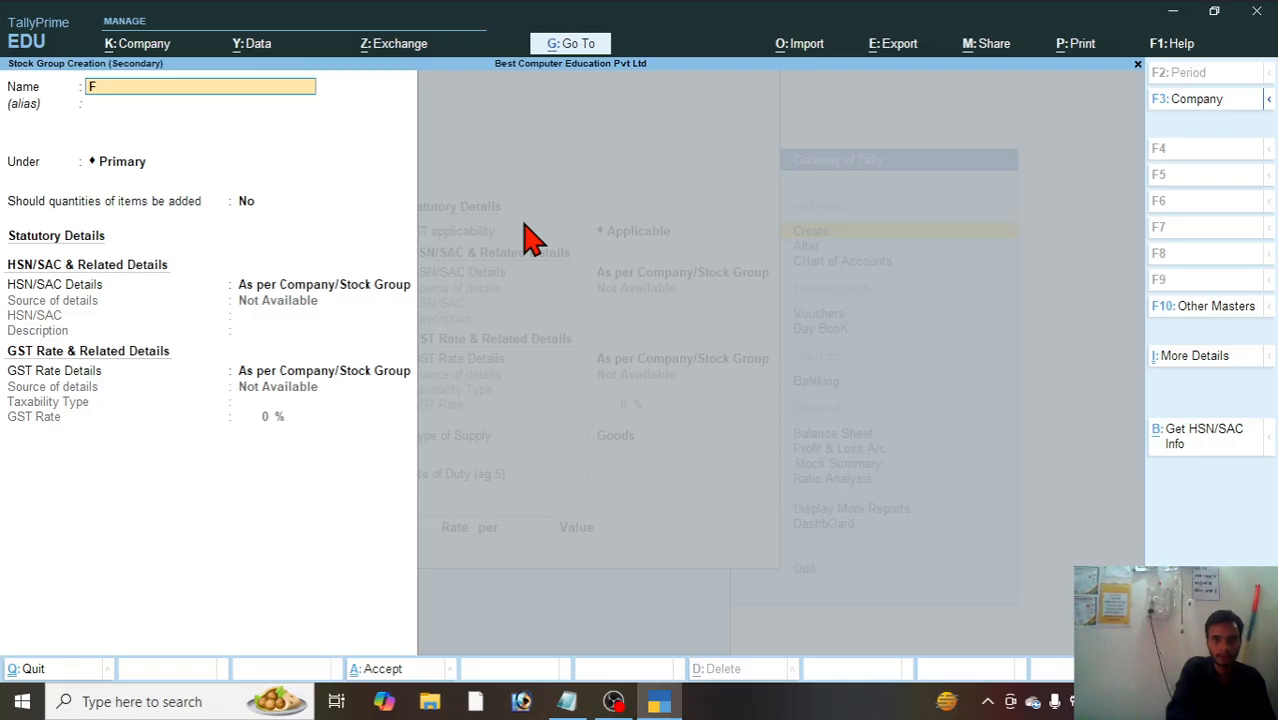
pyautogui.write('ood Ma')
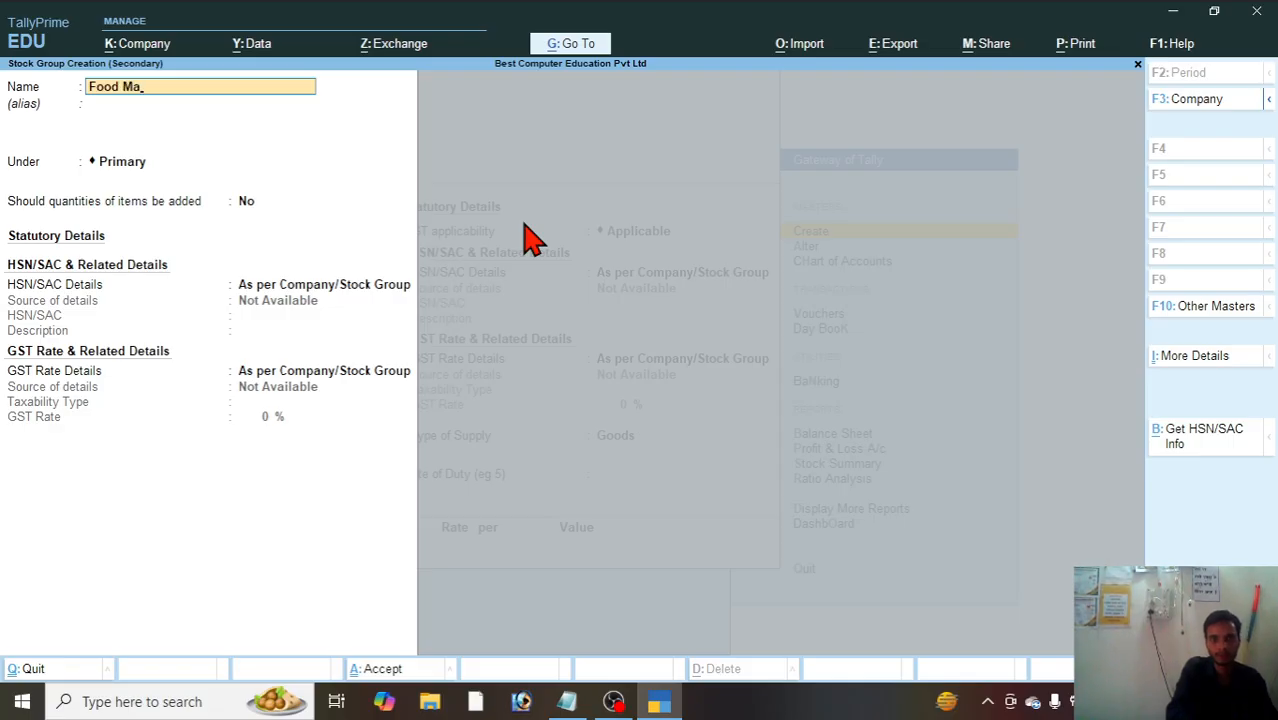
pyautogui.write('tarial')
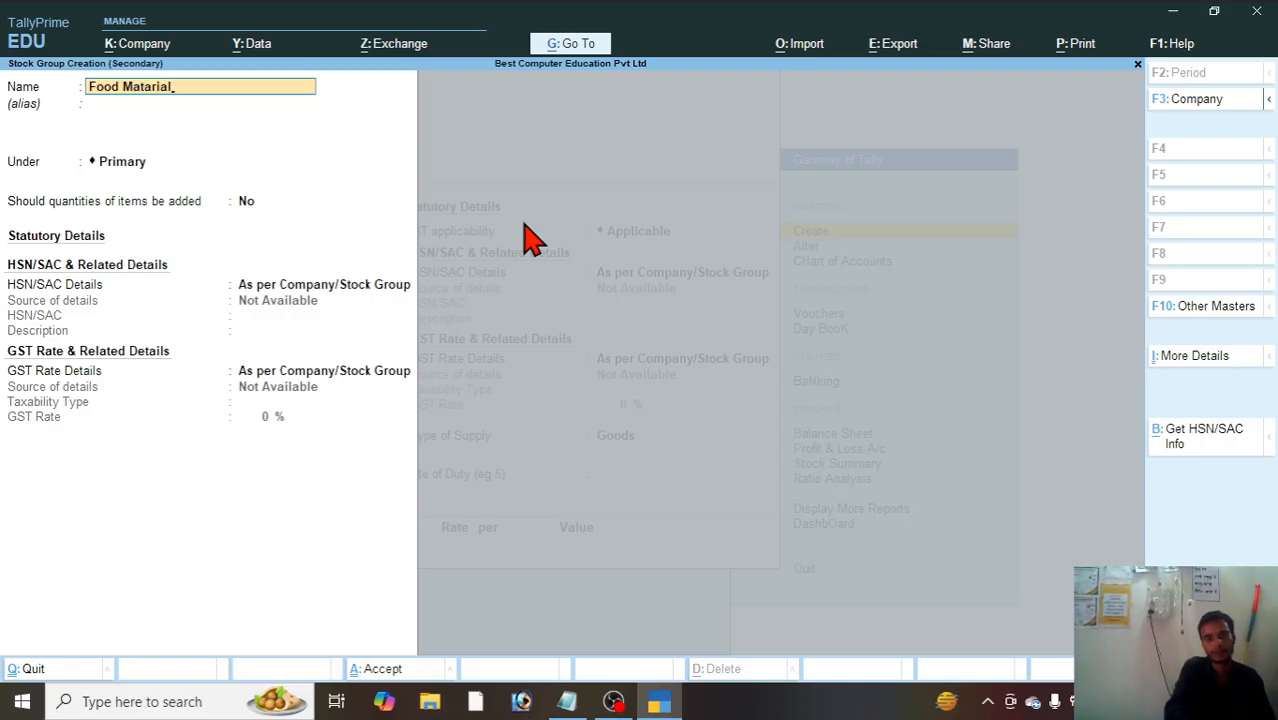
pyautogui.press('Return')
pyautogui.press('Return')
pyautogui.press('Return')
pyautogui.press('Return')
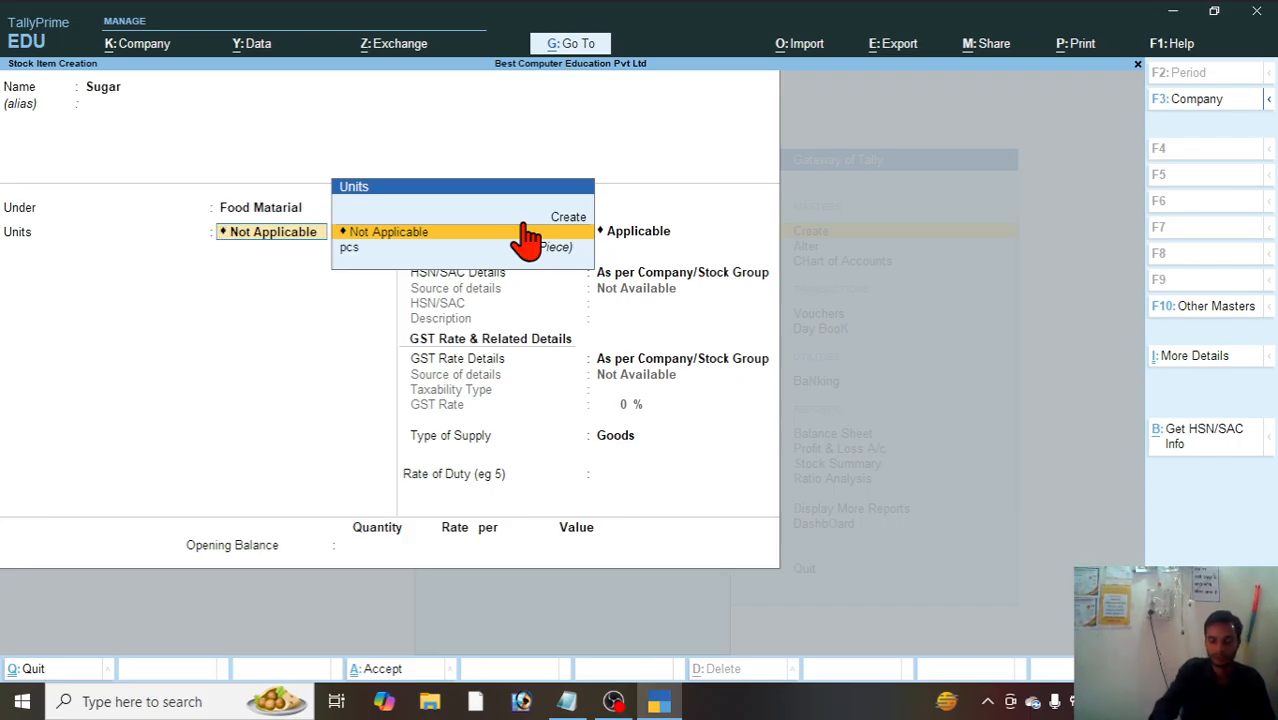
# Step: Create a simple unit with symbol kg, formal name Kilo Gram and quantity code KGS-KILOGRAMS as the Sugar item's unit
pyautogui.press('Up')
pyautogui.press('Return')
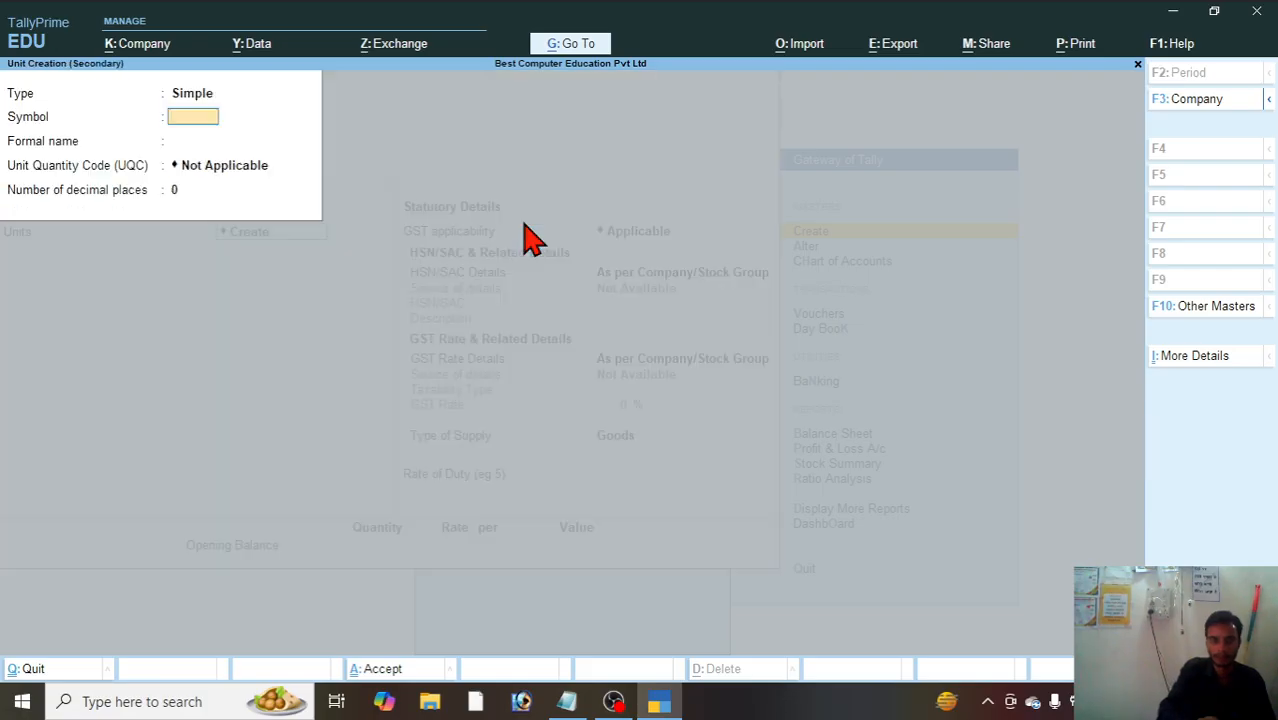
pyautogui.write('k')
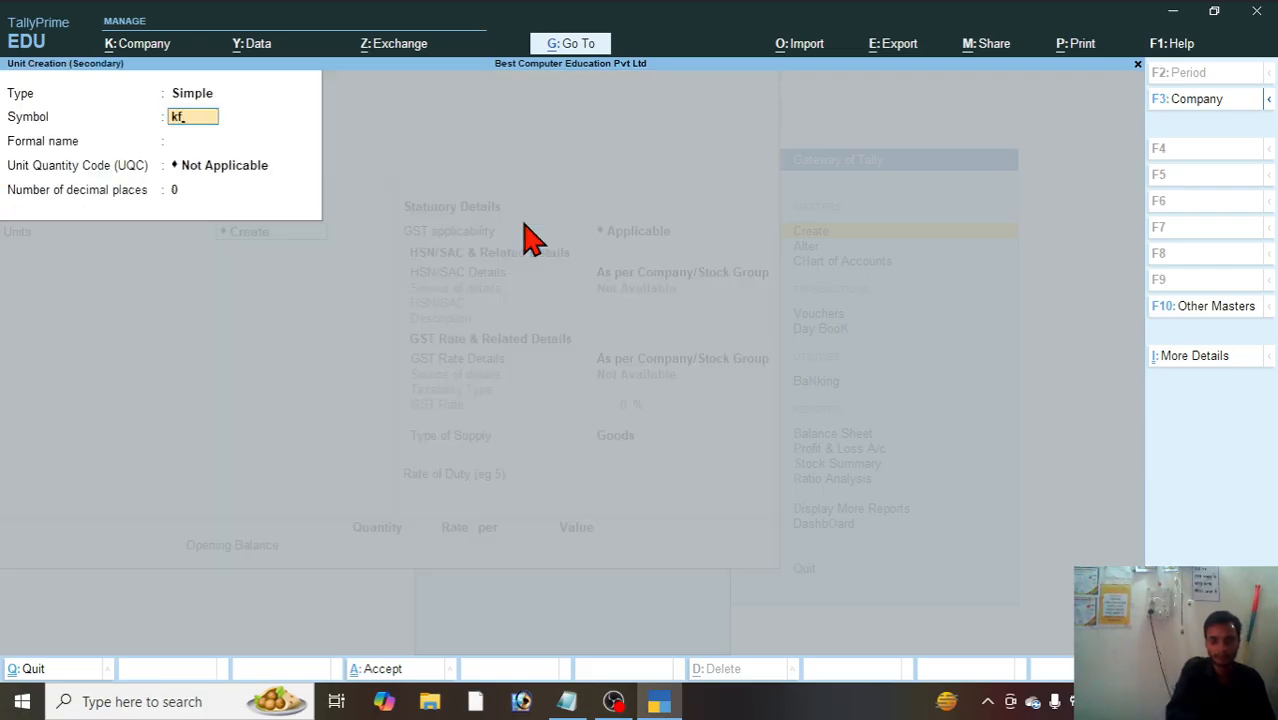
pyautogui.write('g')
pyautogui.press('Return')
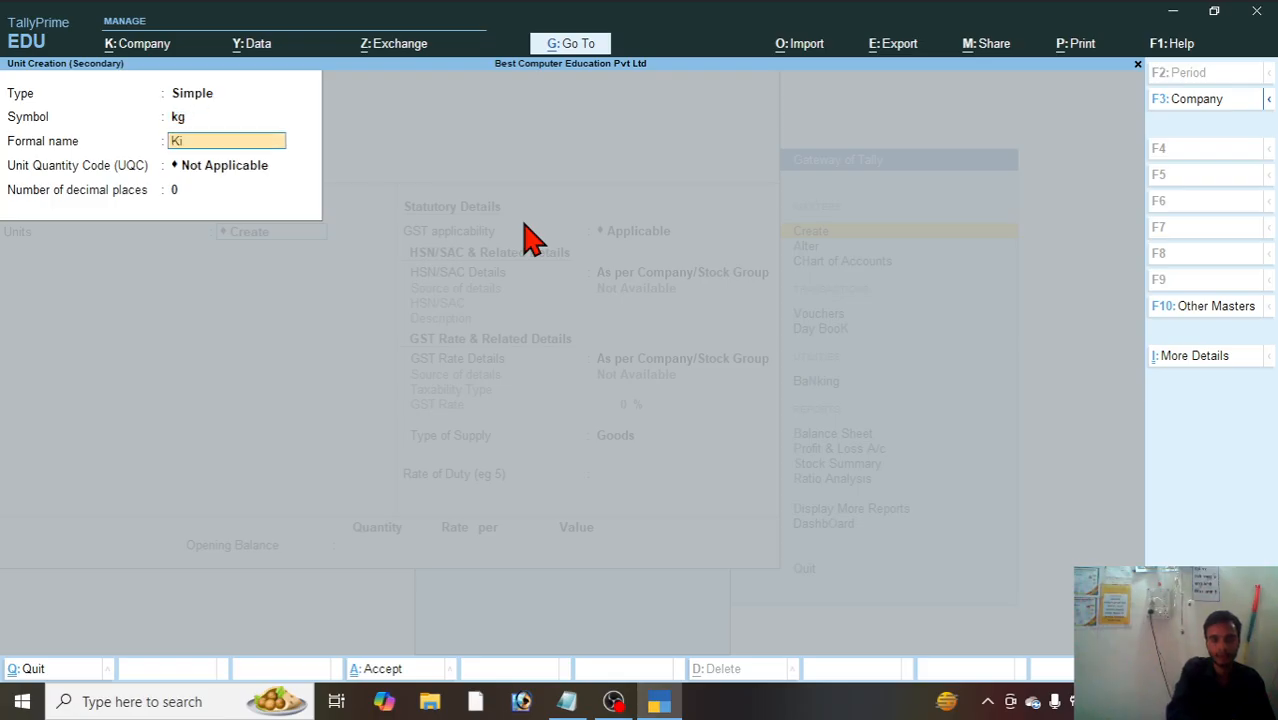
pyautogui.write('Kilo Gram')
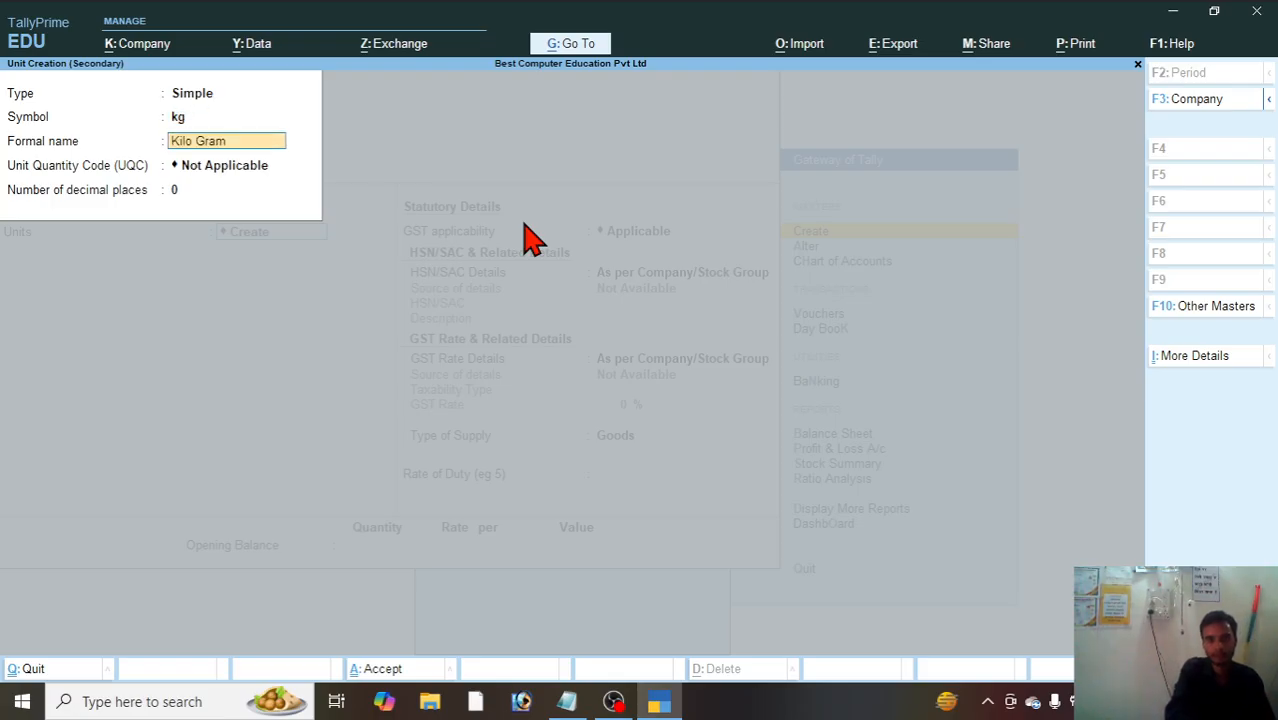
pyautogui.press('Return')
pyautogui.write('kg')
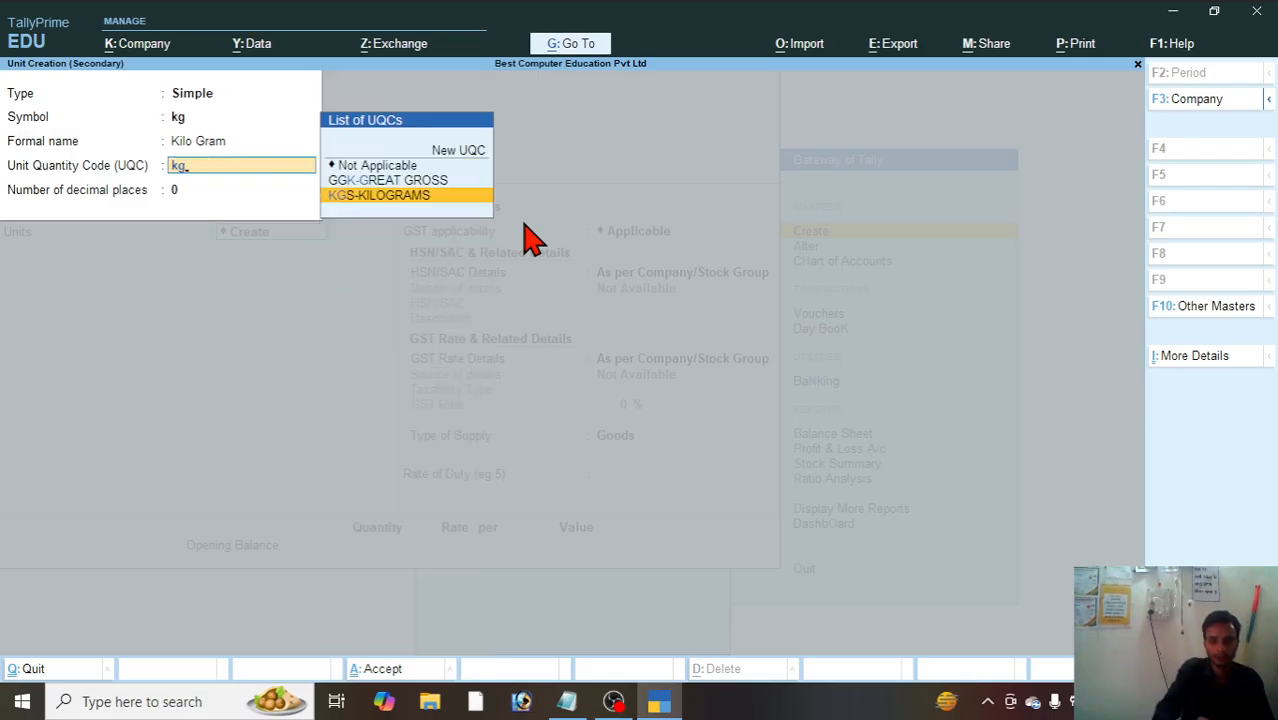
pyautogui.press('Return')
pyautogui.press('Return')
# Step: Keep GST applicable for Sugar and specify its HSN/SAC details as code 1245 with description Goods
pyautogui.press('Return')
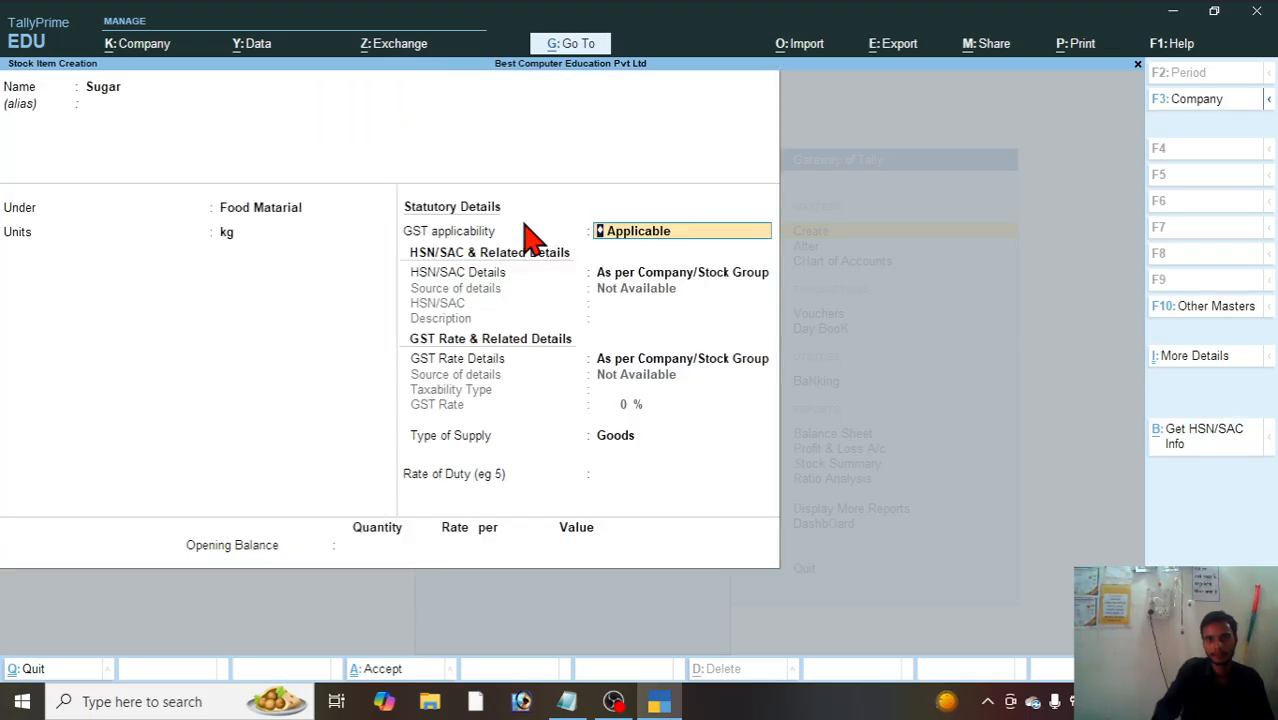
pyautogui.press('Return')
pyautogui.press('Return')
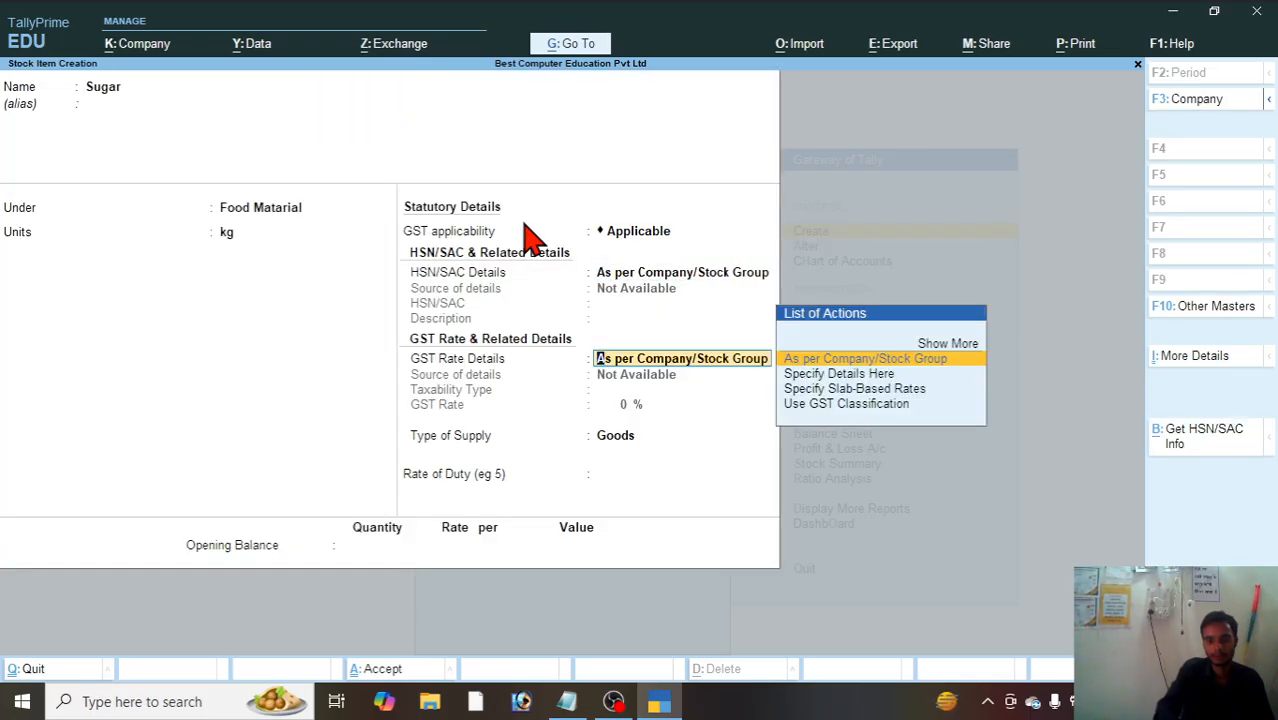
pyautogui.press('BackSpace')
pyautogui.press('Down')
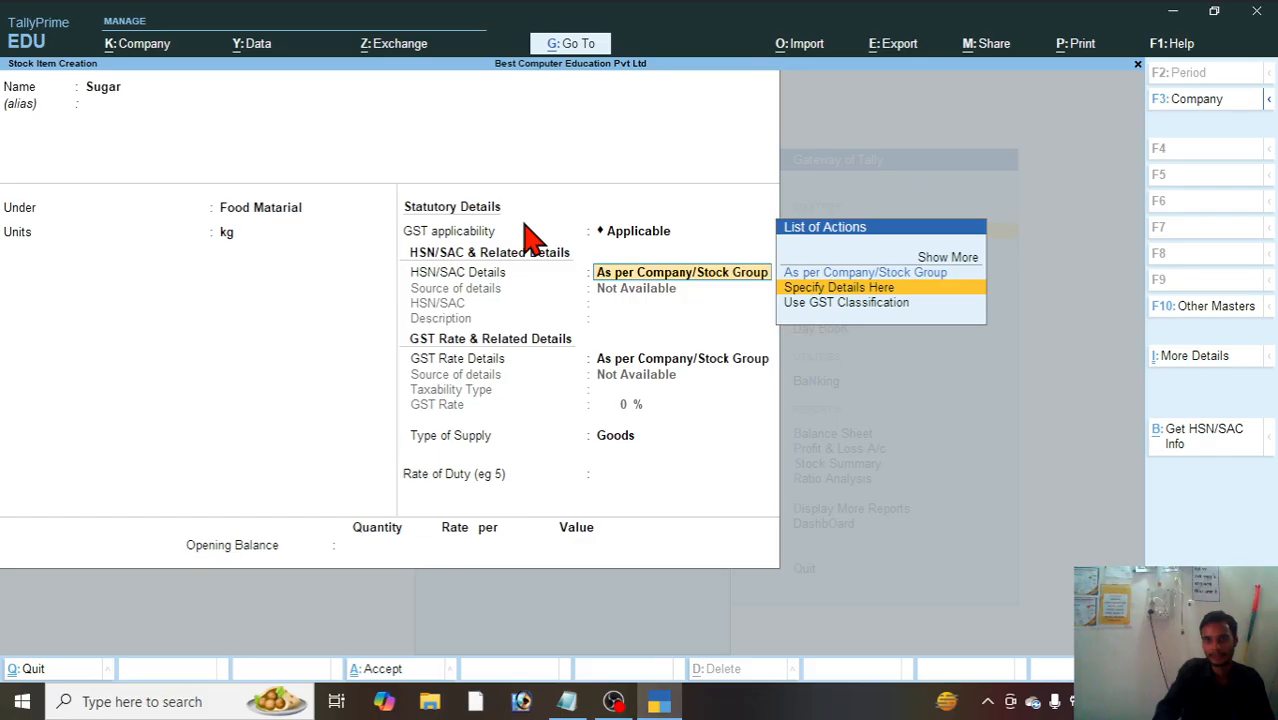
pyautogui.press('Return')
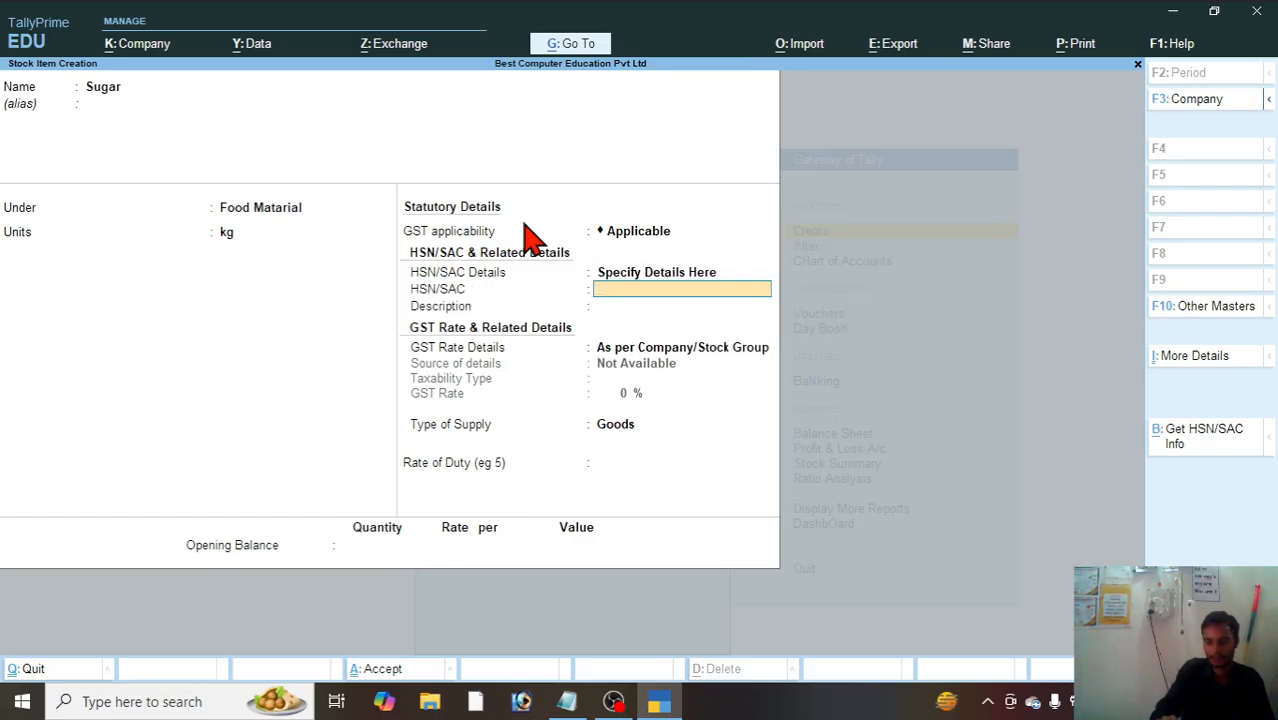
pyautogui.write('1245')
pyautogui.press('Return')
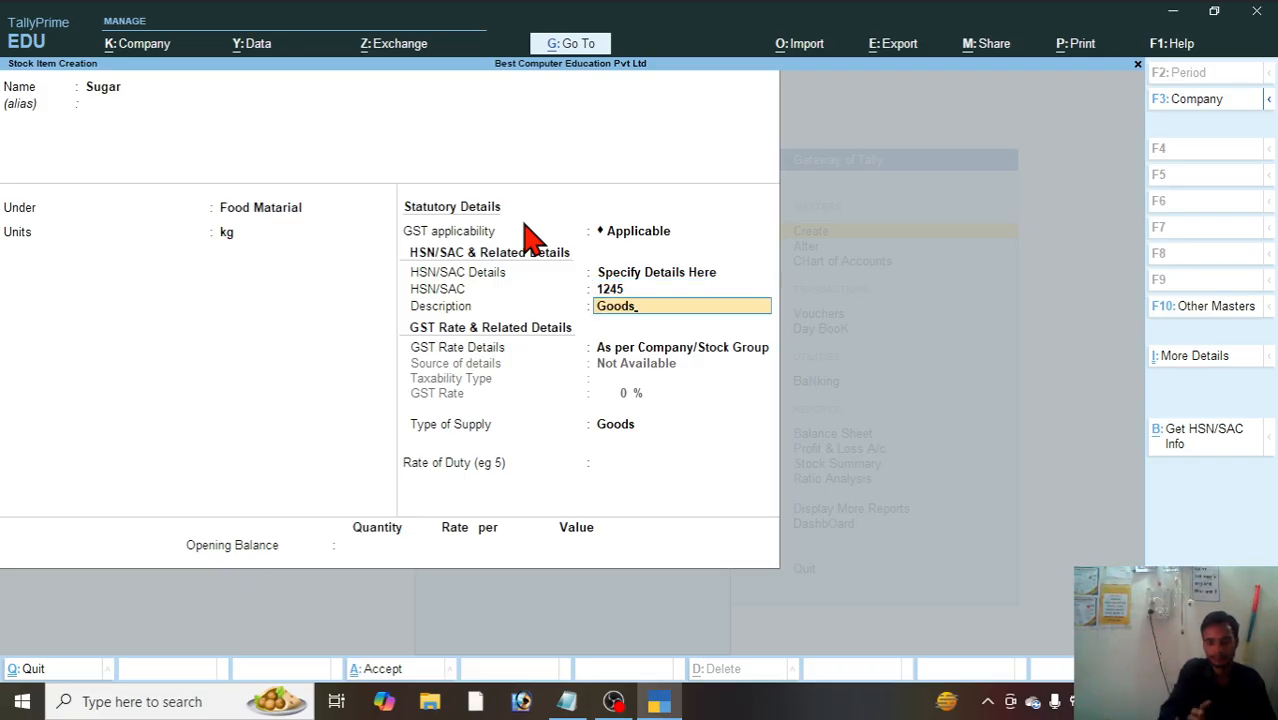
pyautogui.press('Return')
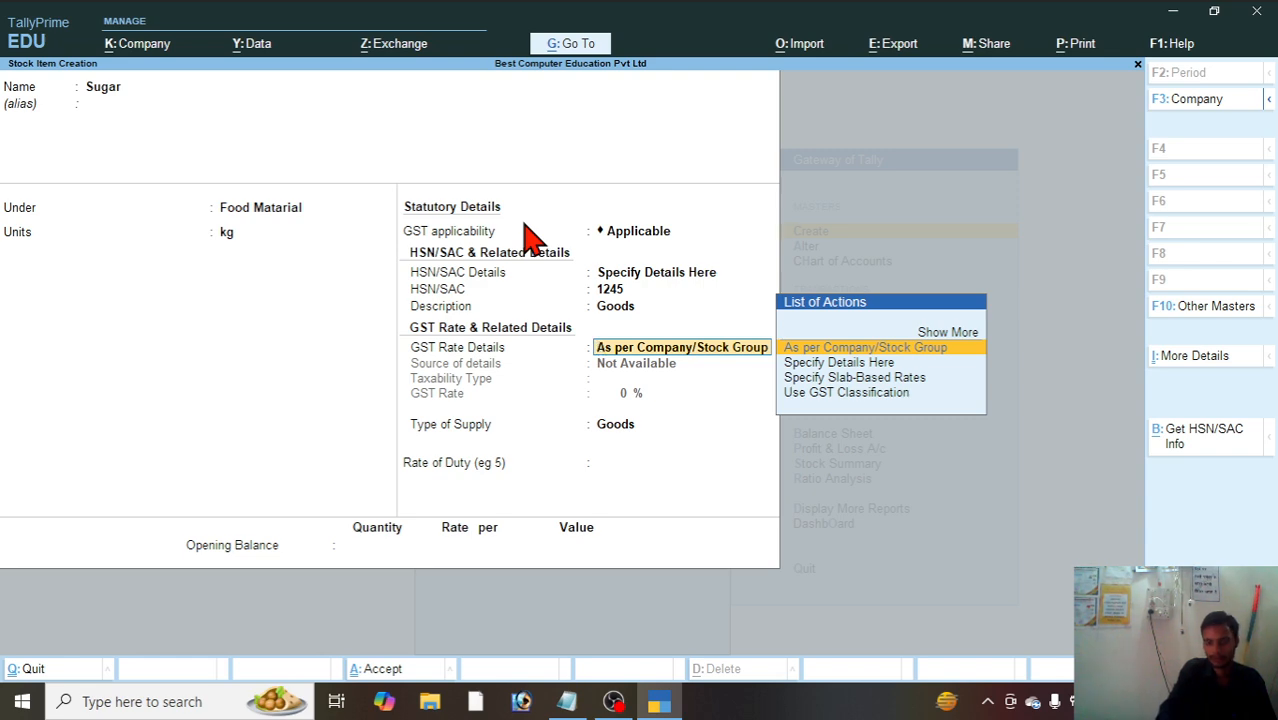
# Step: Specify Sugar's GST rate details as Taxable at 12% with supply type Goods, save the item, and leave stock item creation
pyautogui.press('Down')
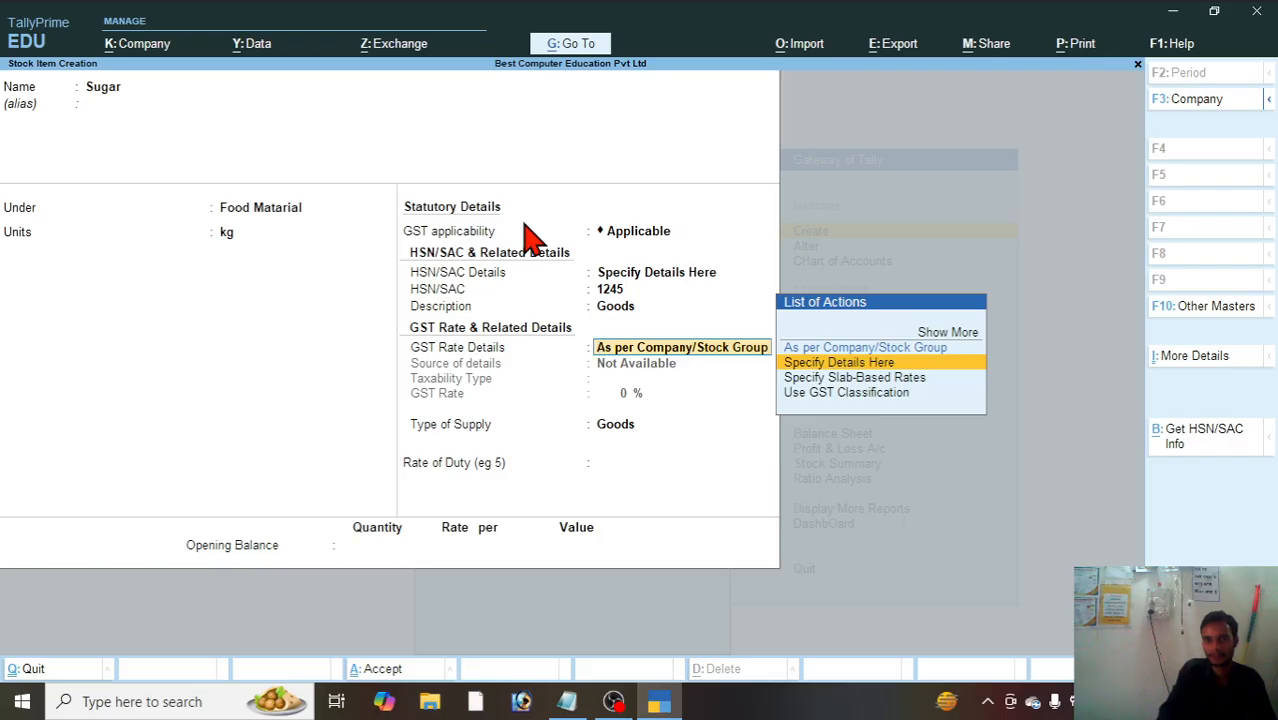
pyautogui.press('Return')
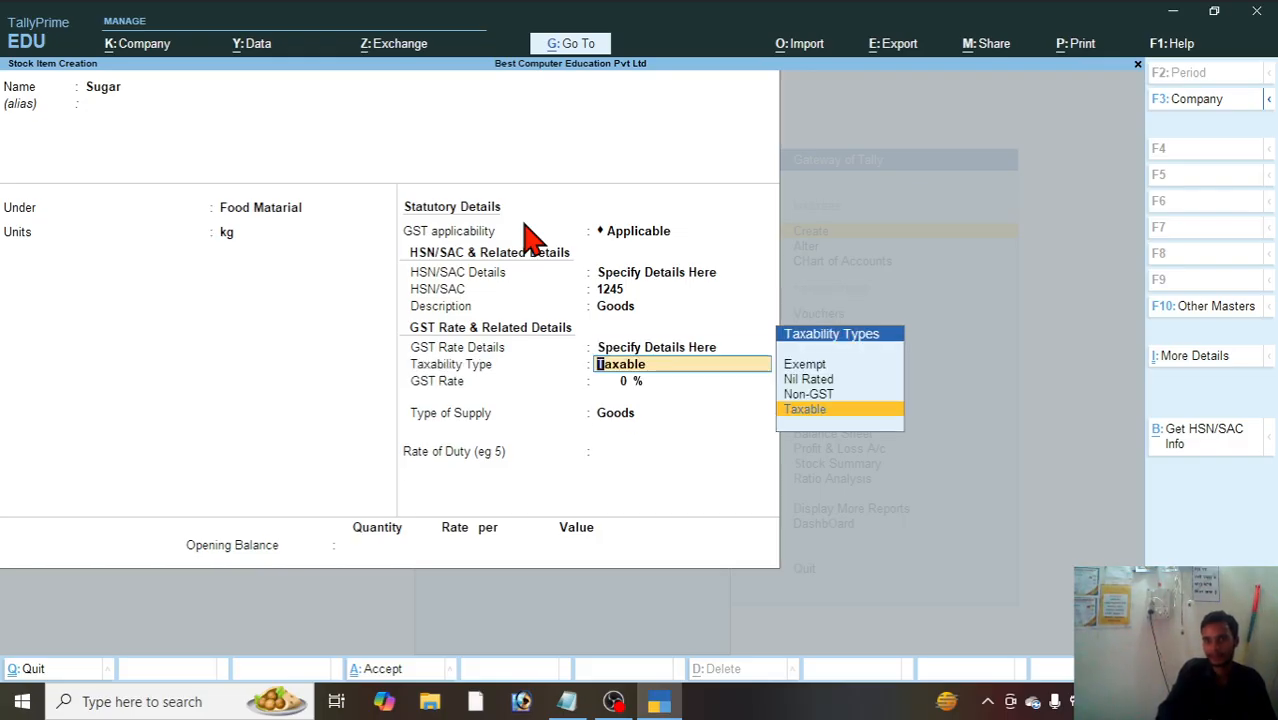
pyautogui.press('Return')
pyautogui.write('12')
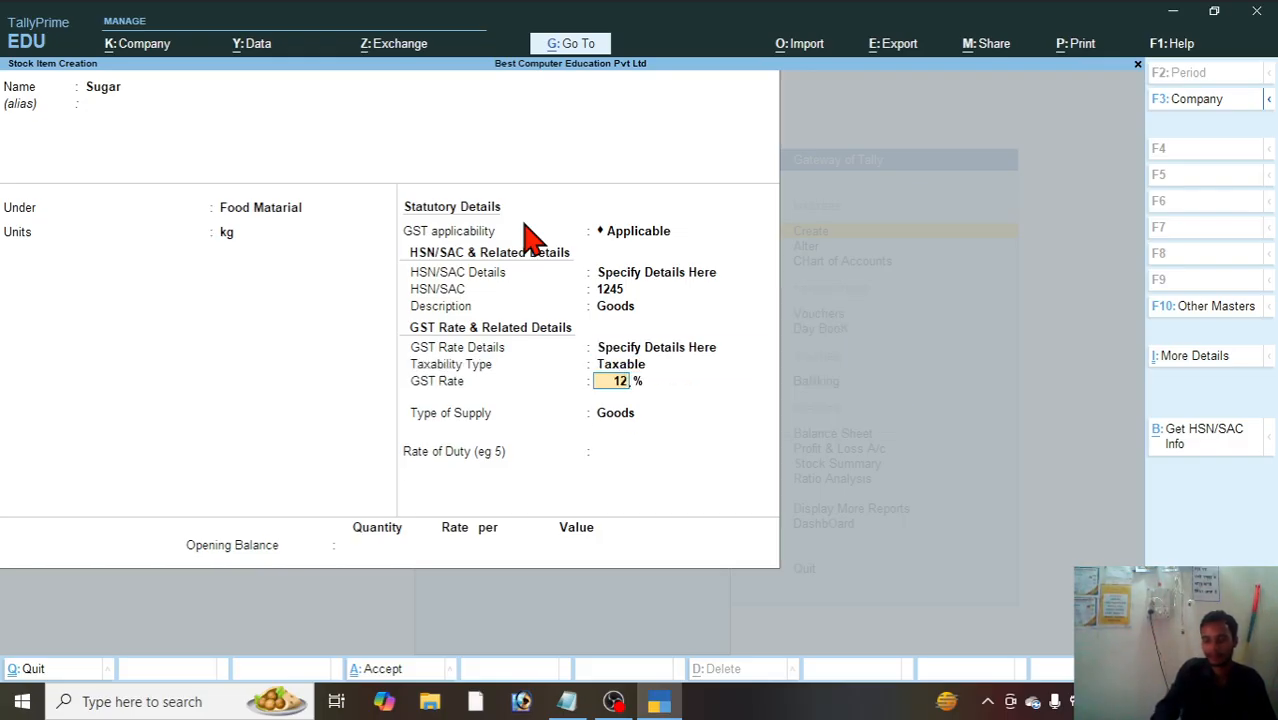
pyautogui.press('Return')
pyautogui.press('Return')
pyautogui.press('Return')
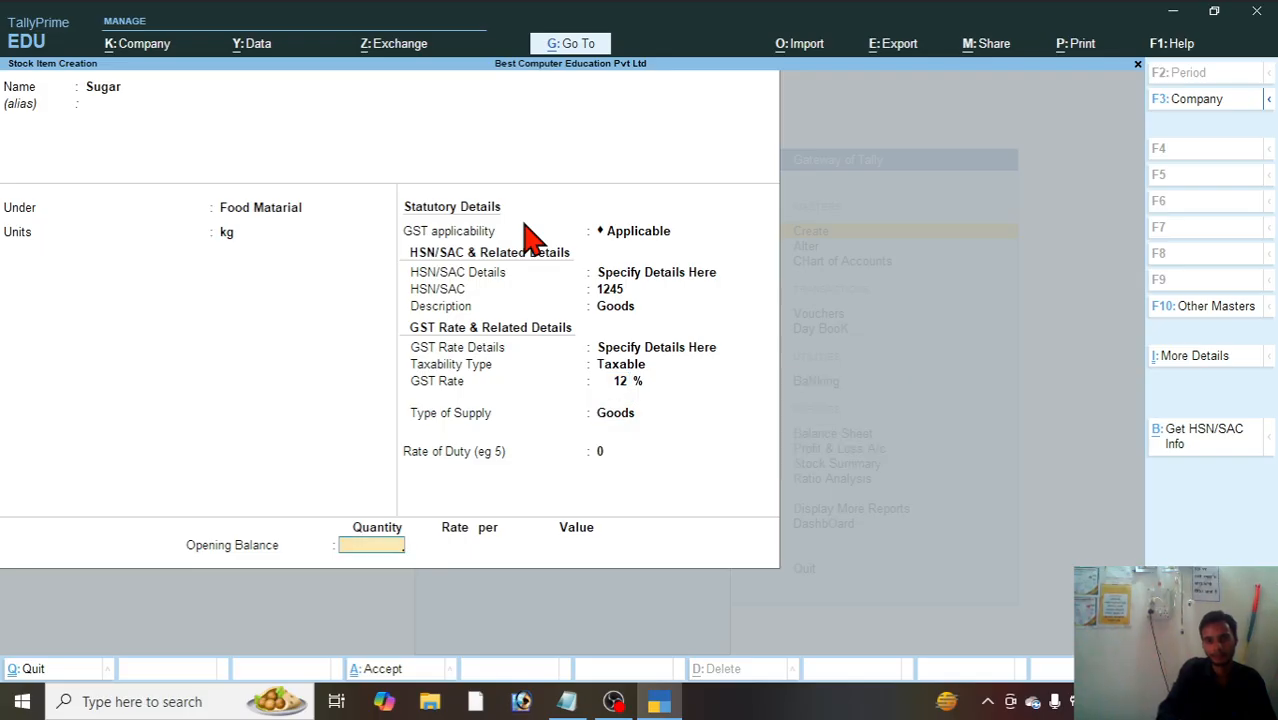
pyautogui.press('Return')
pyautogui.press('Return')
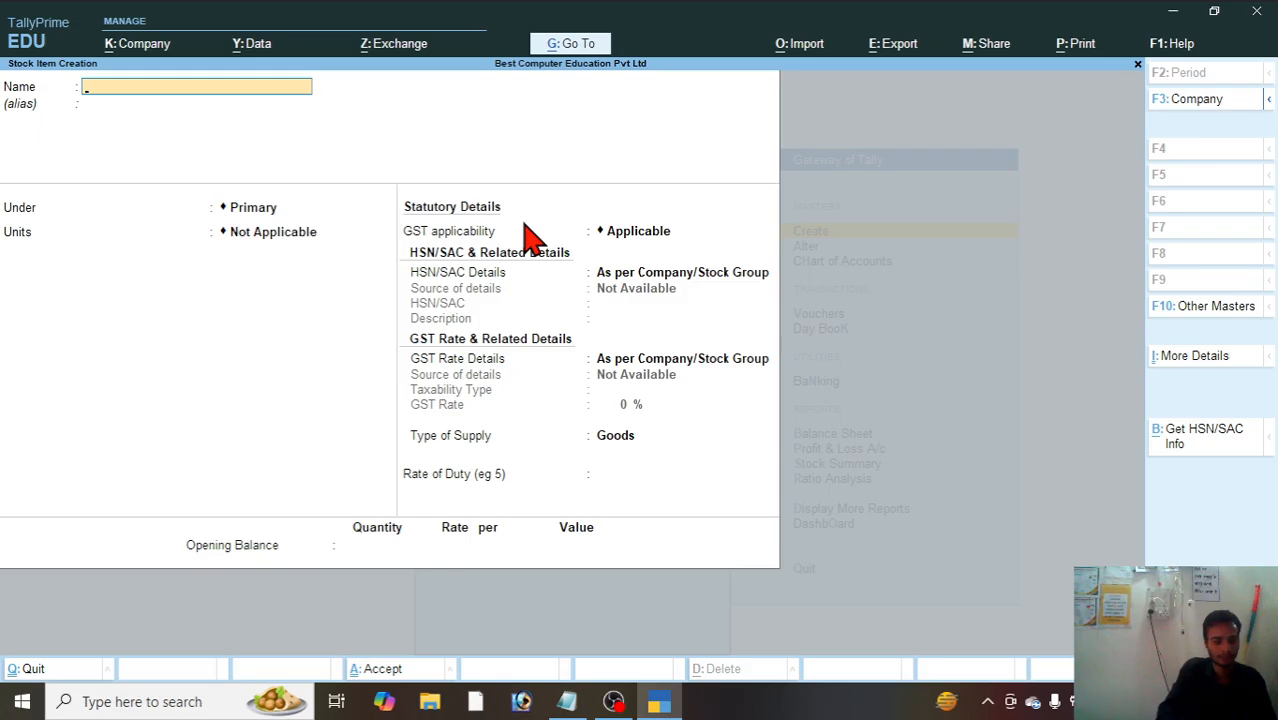
pyautogui.press('Escape')
pyautogui.press('Return')
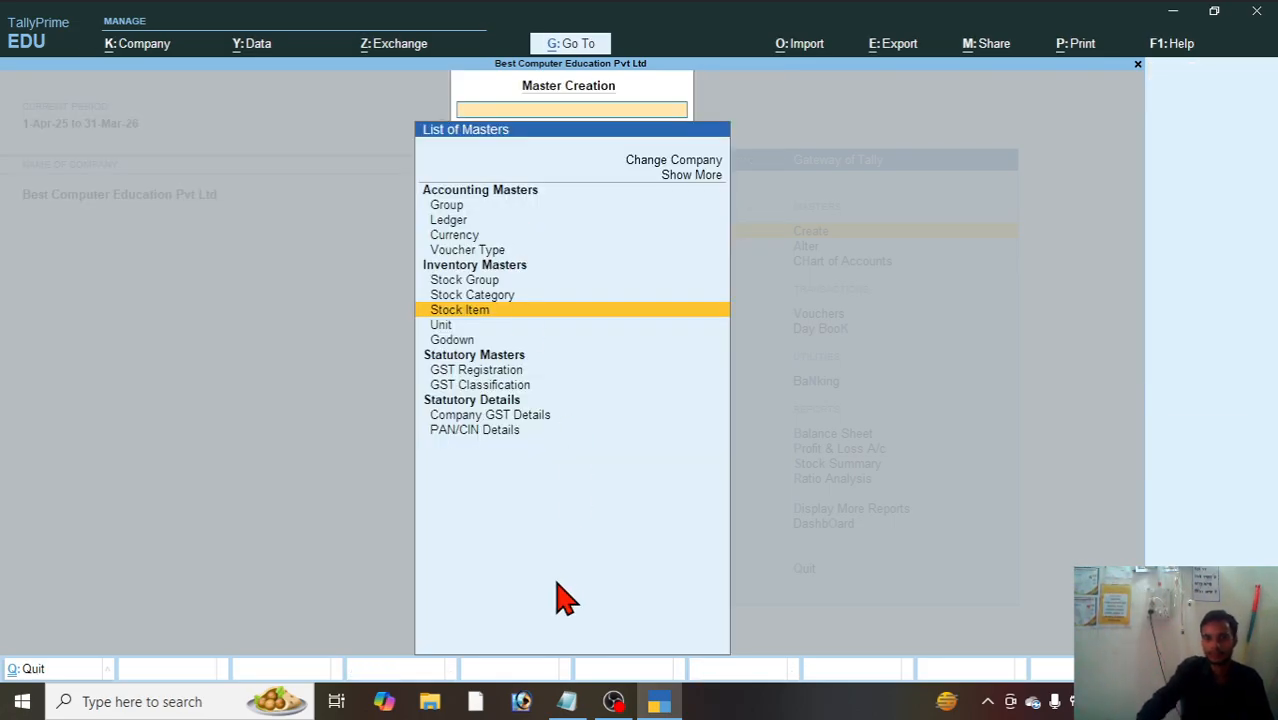
# Step: Check the purchase entries in the Notepad exercise, then start a Tally ledger under the monitor supplier's name without an alias
pyautogui.click(567, 703)
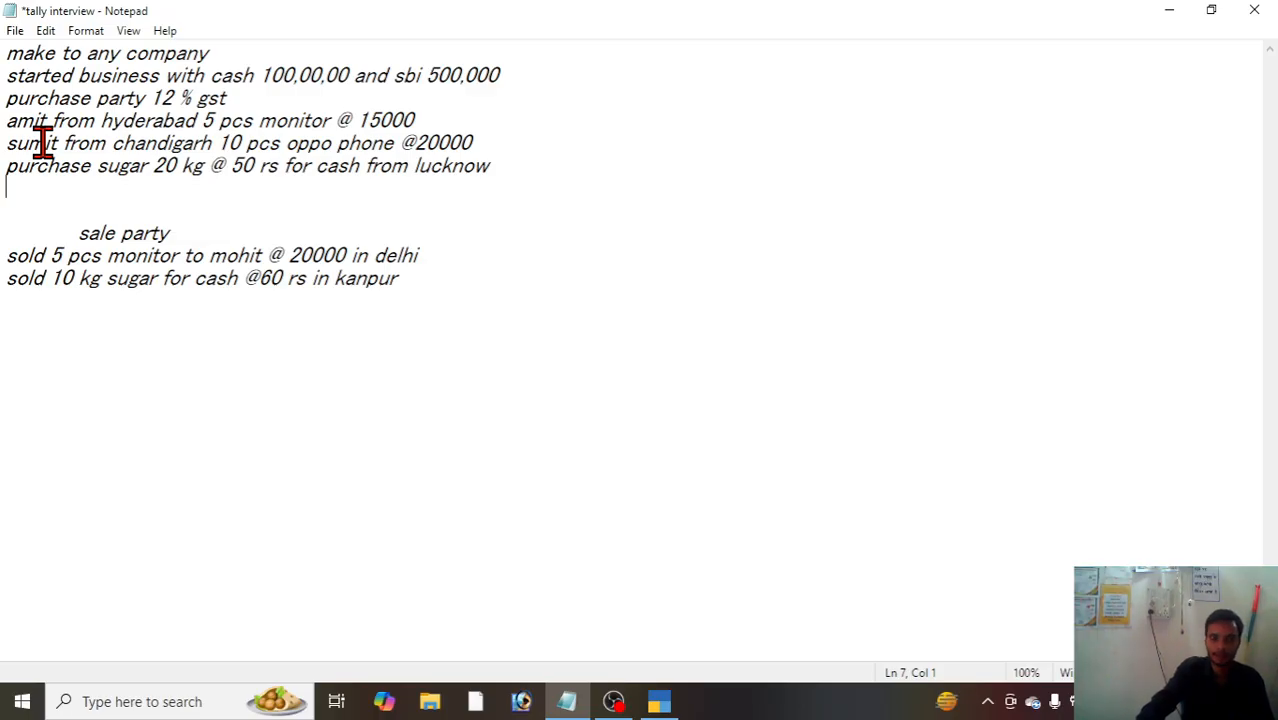
pyautogui.click(663, 702)
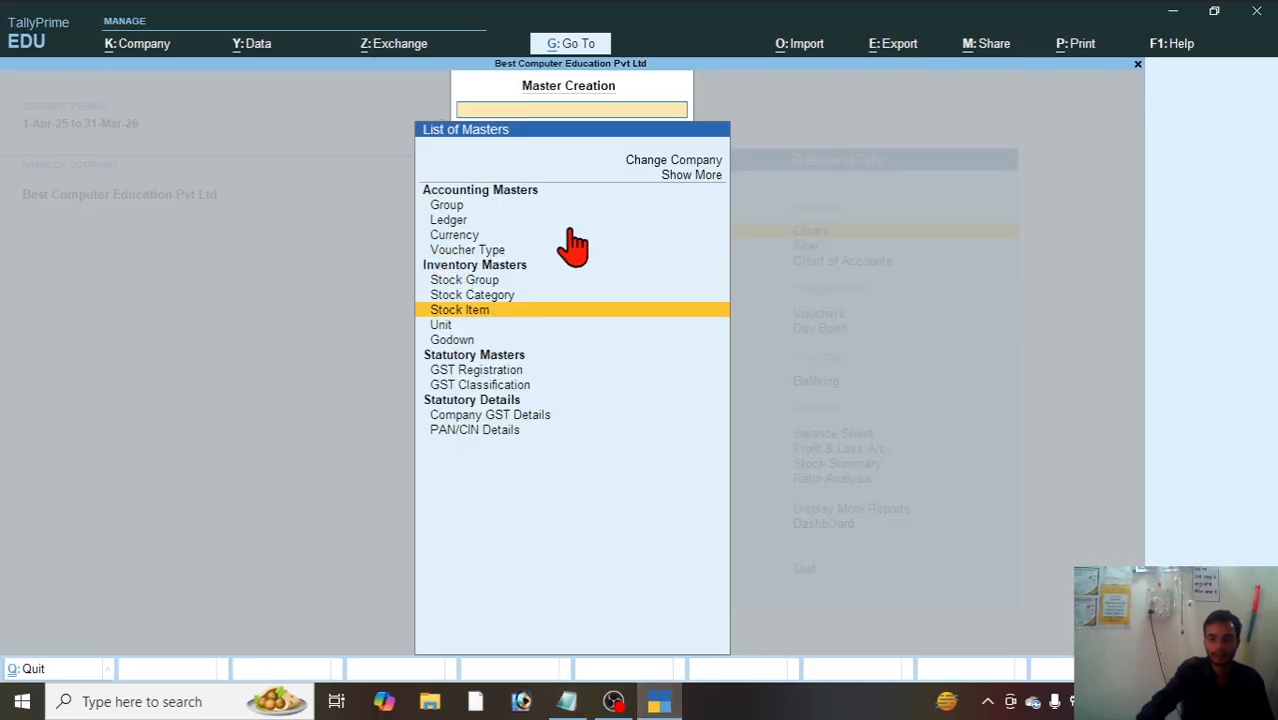
pyautogui.press('Up')
pyautogui.press('Up')
pyautogui.press('Up')
pyautogui.press('Up')
pyautogui.press('Up')
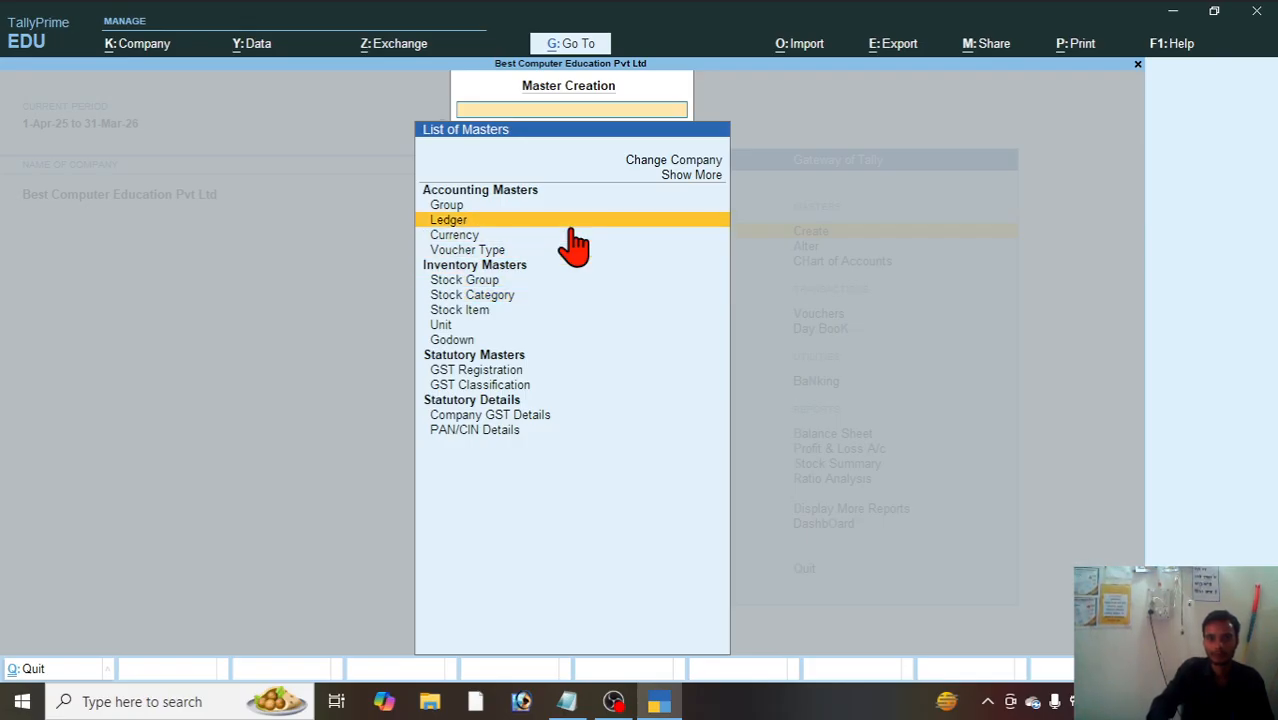
pyautogui.press('Return')
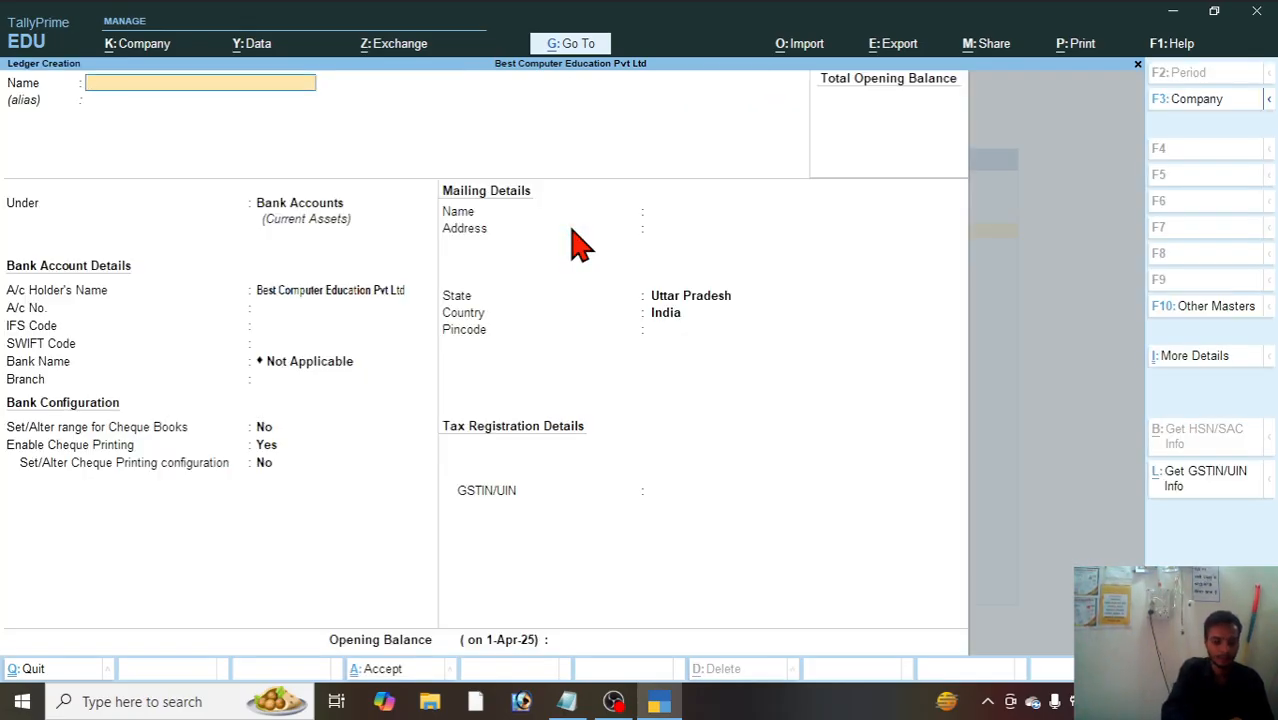
pyautogui.write('Amit')
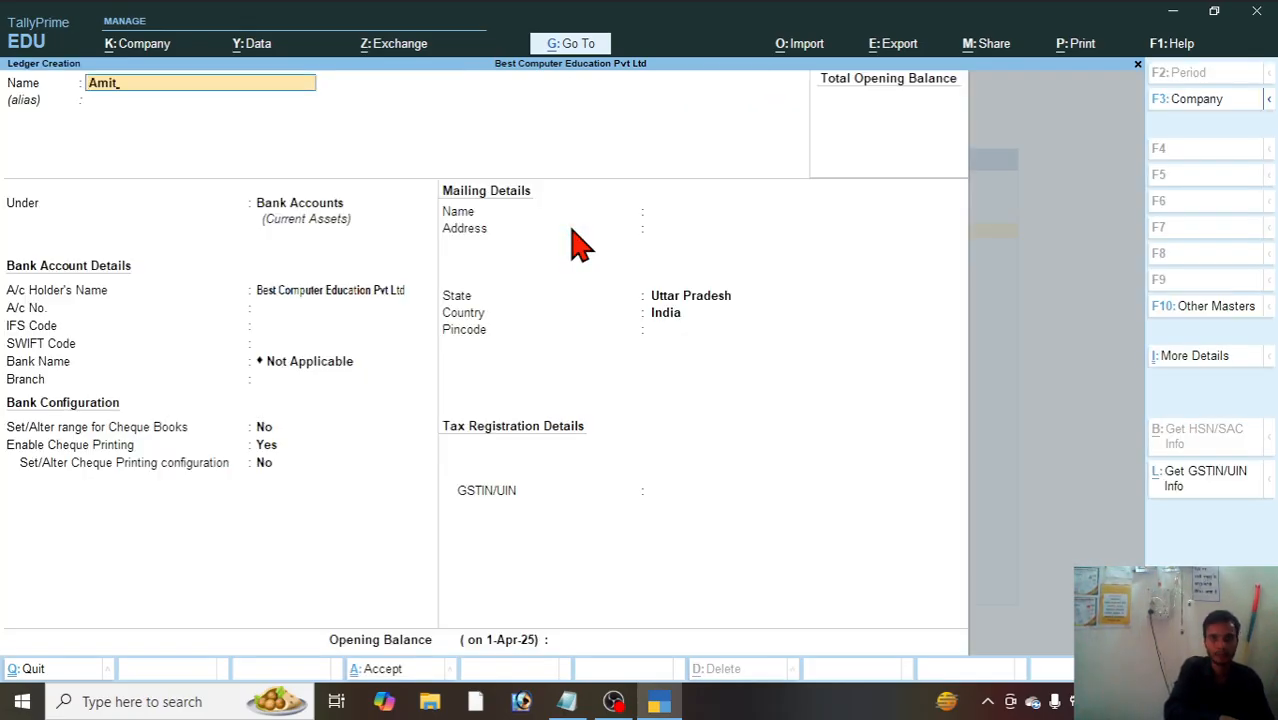
pyautogui.press('Return')
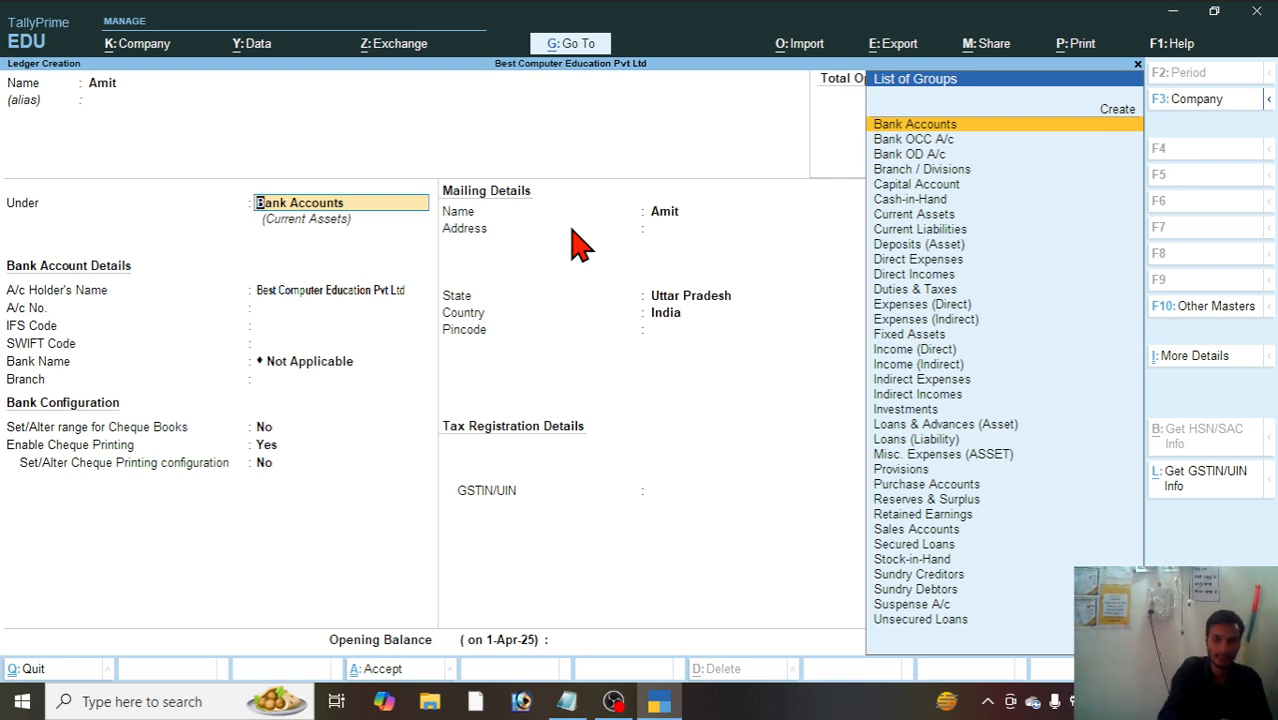
# Step: Place the supplier ledger under Sundry Creditors, maintaining balances bill-by-bill with no default credit period or credit-day check
pyautogui.write('S')
pyautogui.press('Down')
pyautogui.press('Down')
pyautogui.press('Down')
pyautogui.press('Down')
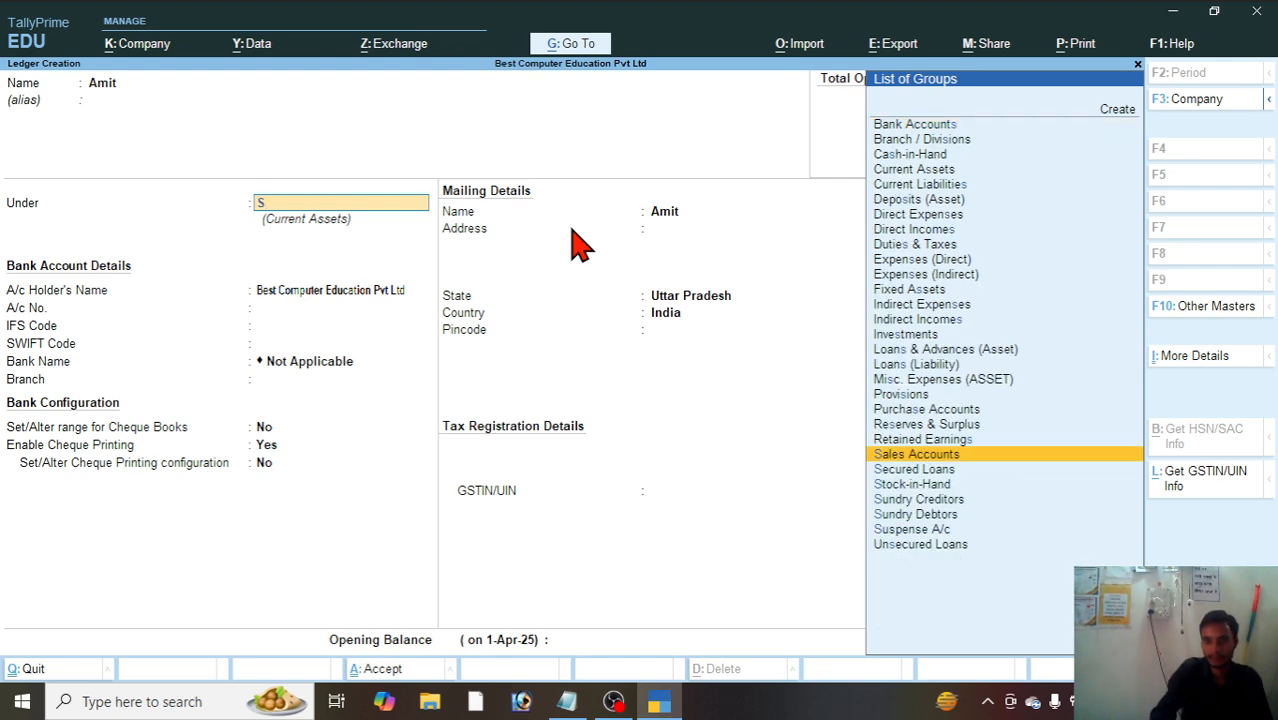
pyautogui.press('Return')
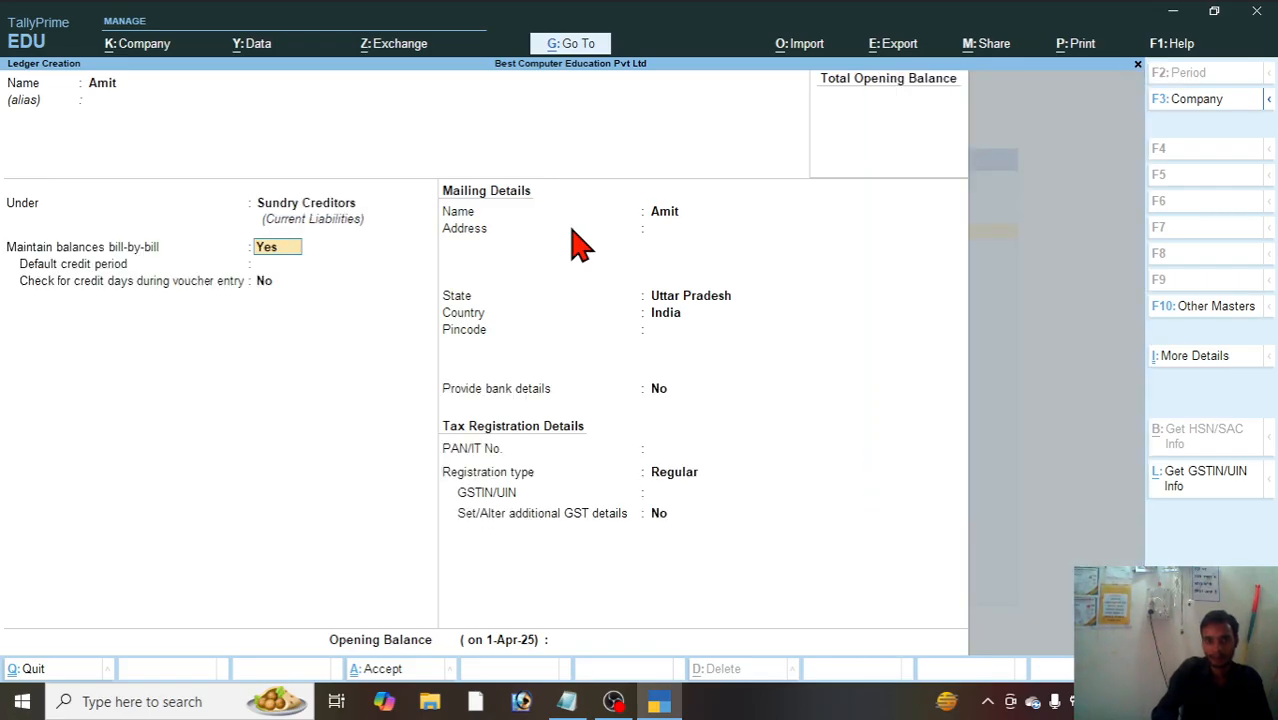
pyautogui.press('Return')
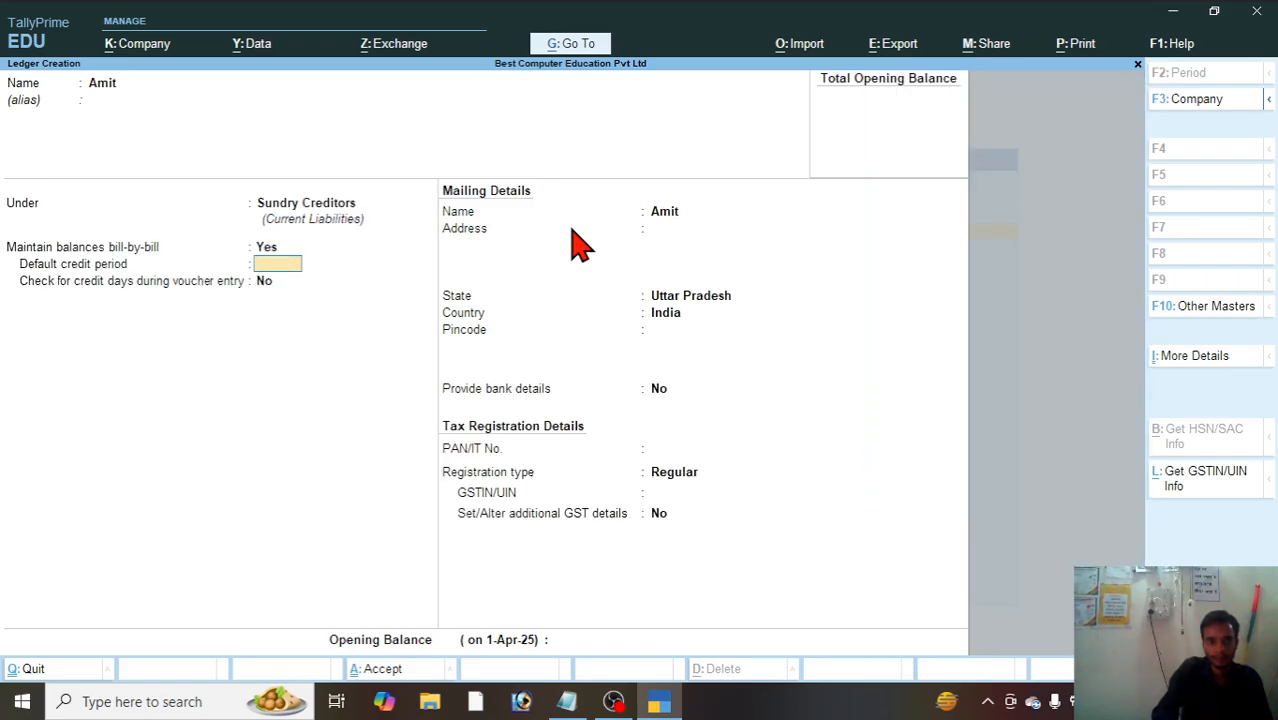
pyautogui.press('Return')
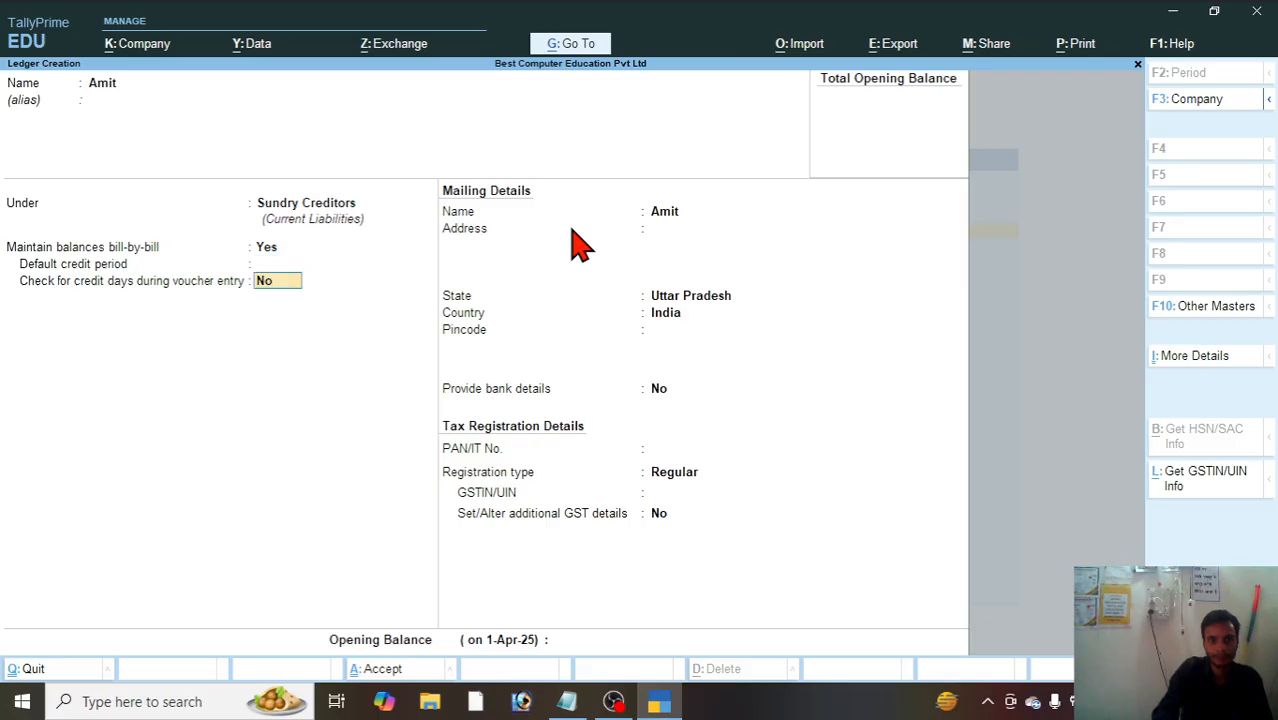
pyautogui.press('Return')
pyautogui.press('Return')
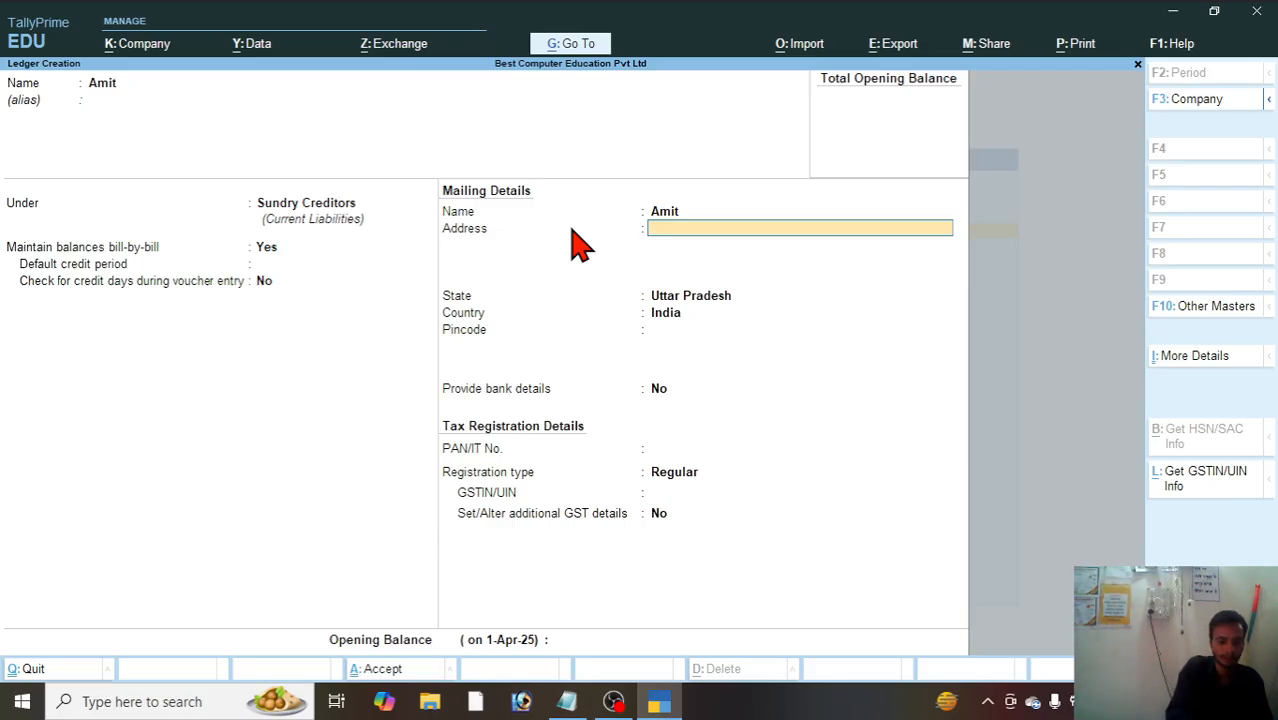
# Step: Fill in the supplier's mailing address and pincode, with Telangana as the state
pyautogui.write('Hydera')
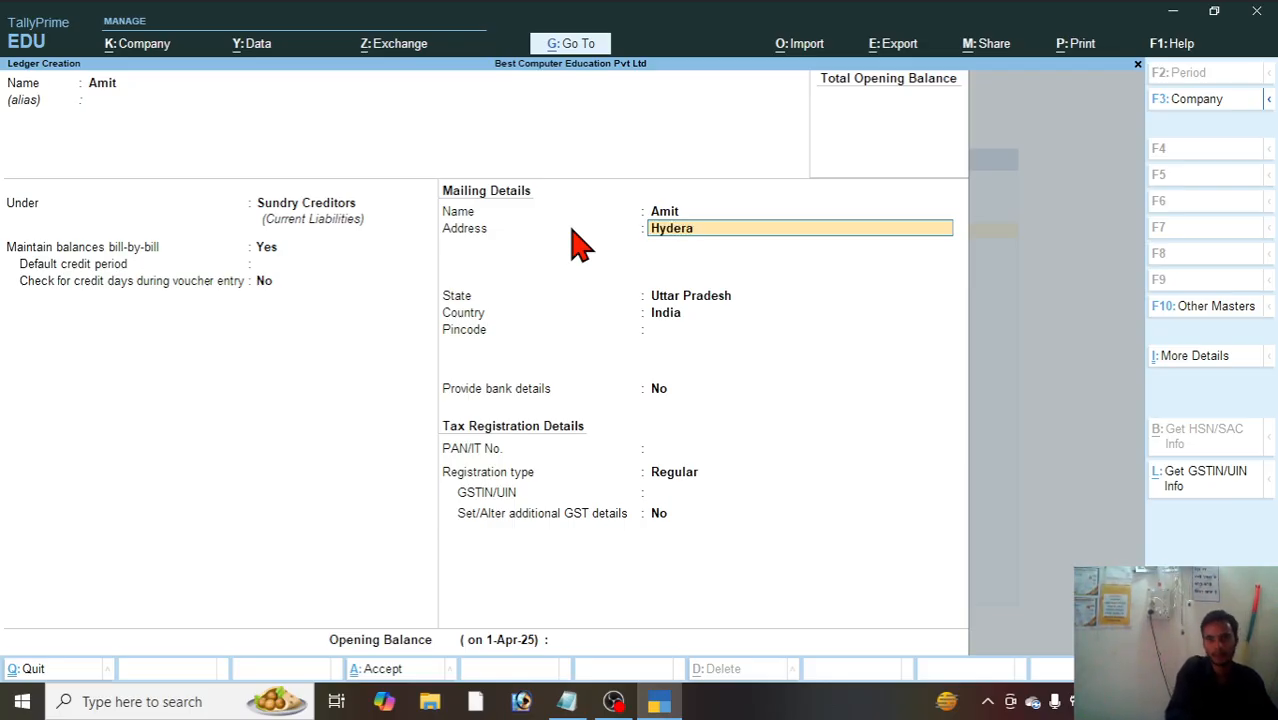
pyautogui.write('bad')
pyautogui.press('Return')
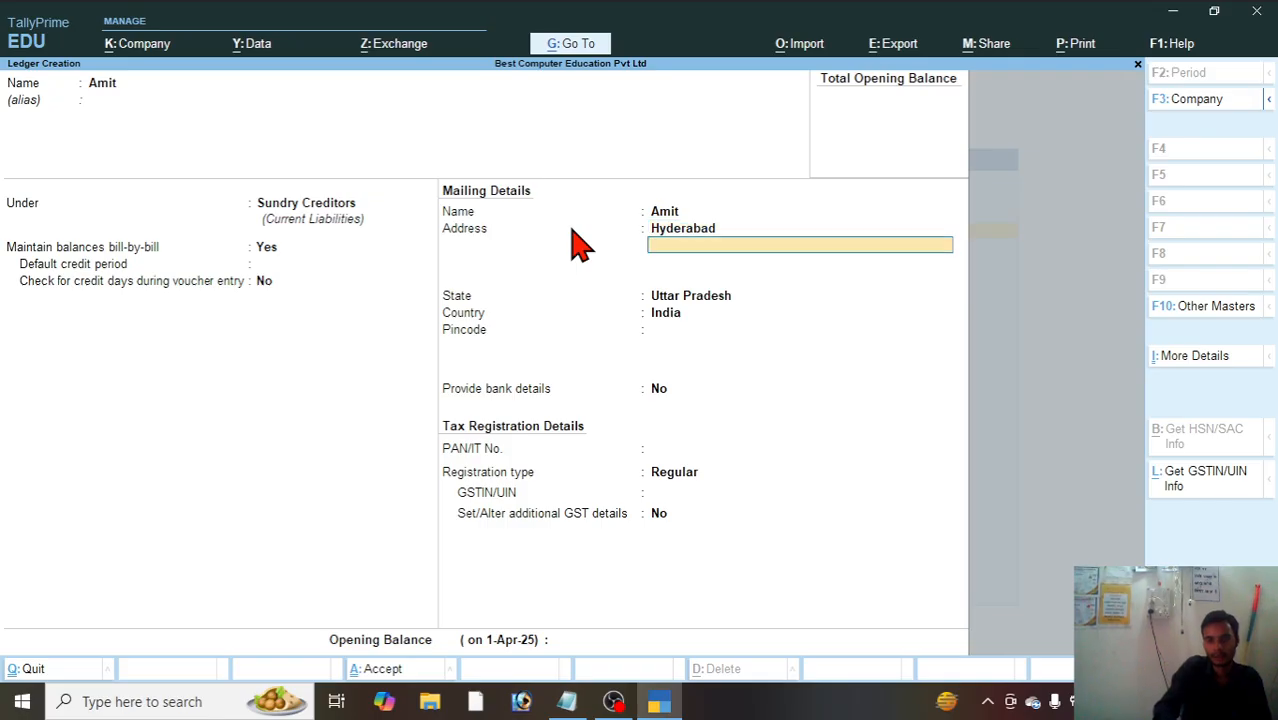
pyautogui.press('Return')
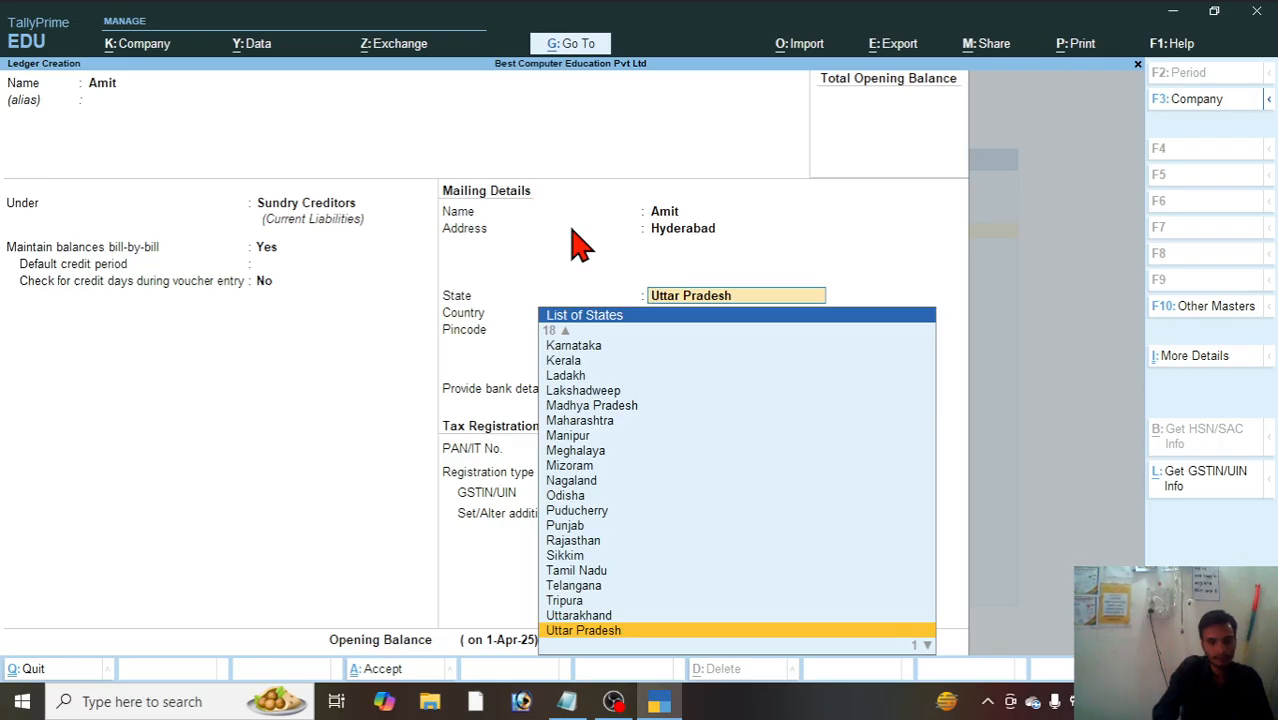
pyautogui.write('T')
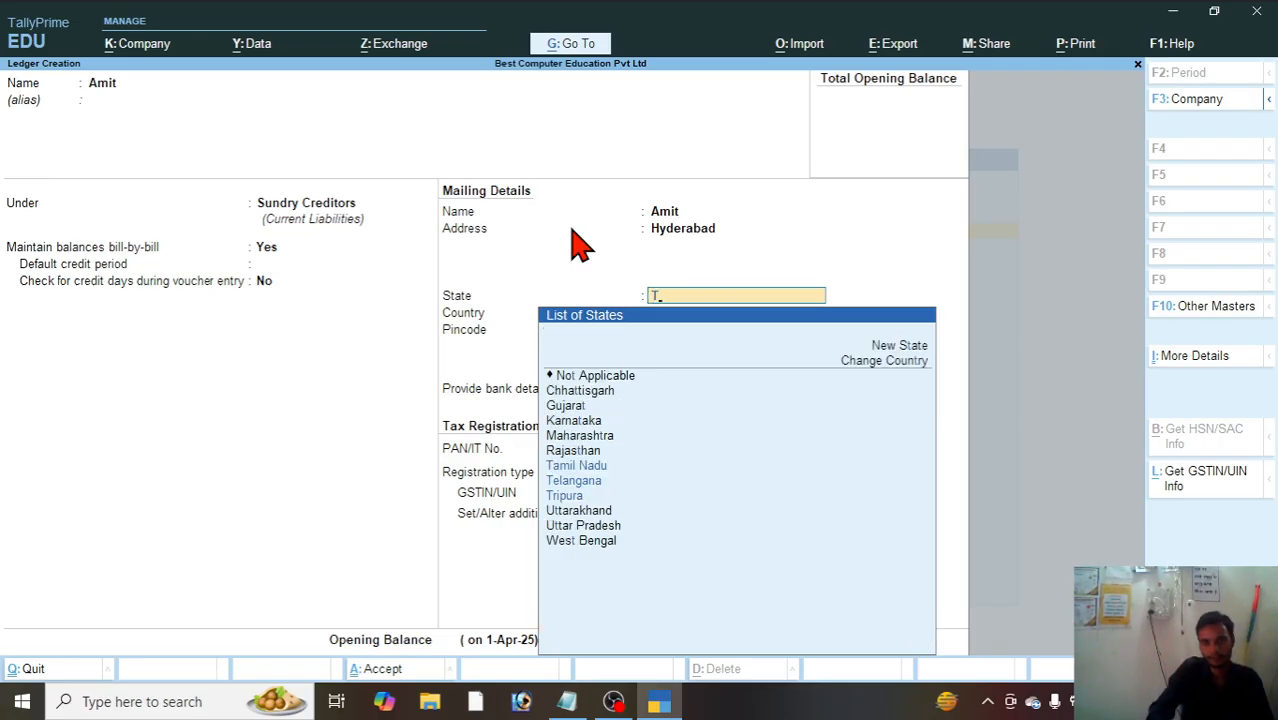
pyautogui.press('Down')
pyautogui.press('Down')
pyautogui.press('Up')
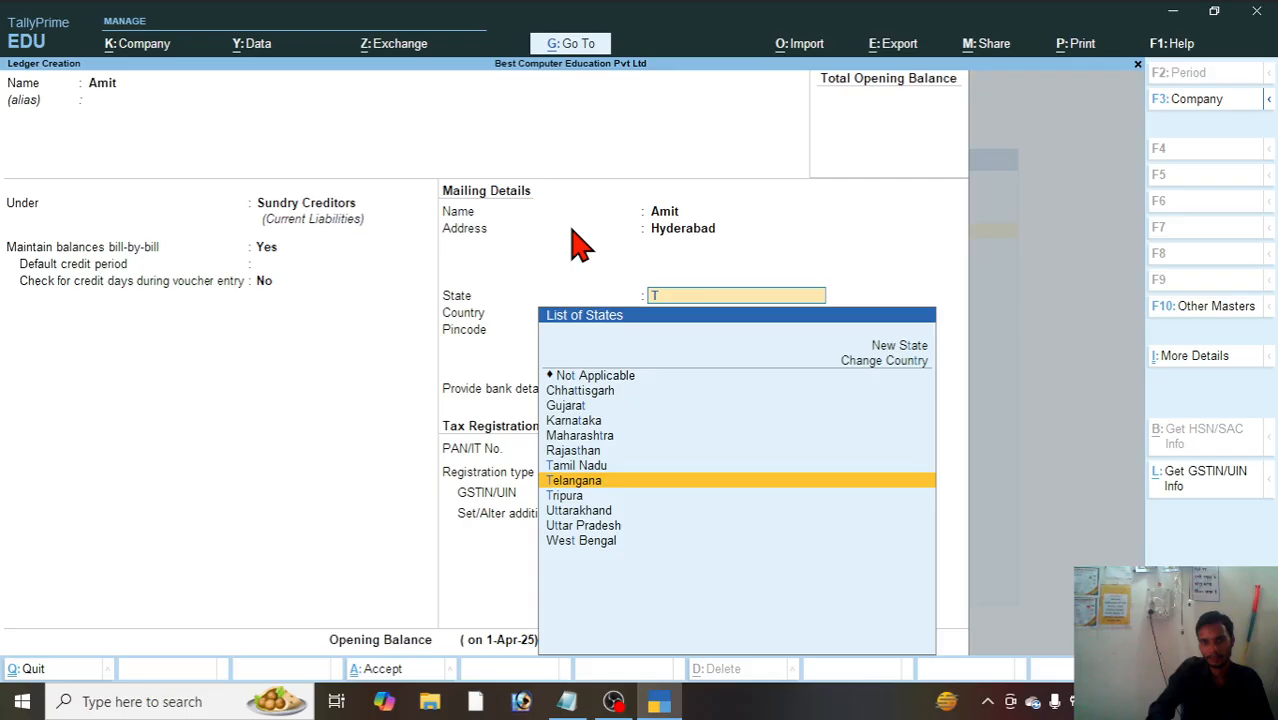
pyautogui.press('Return')
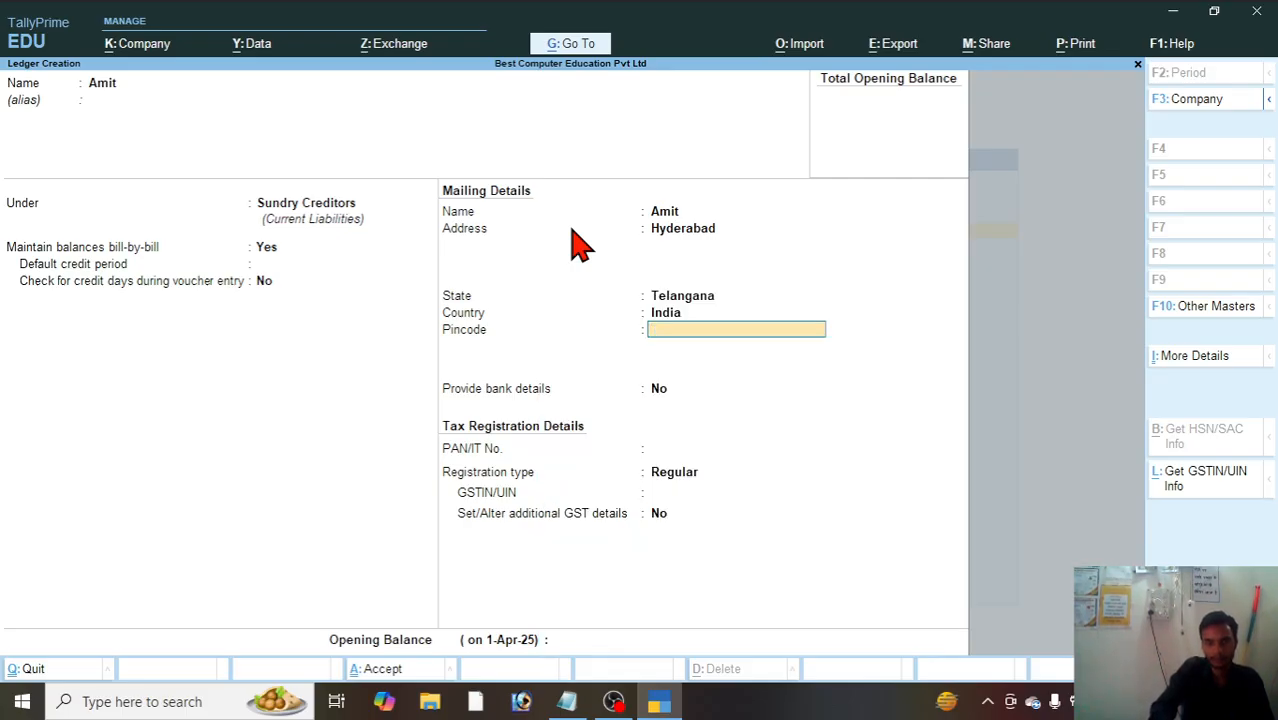
pyautogui.write('253255')
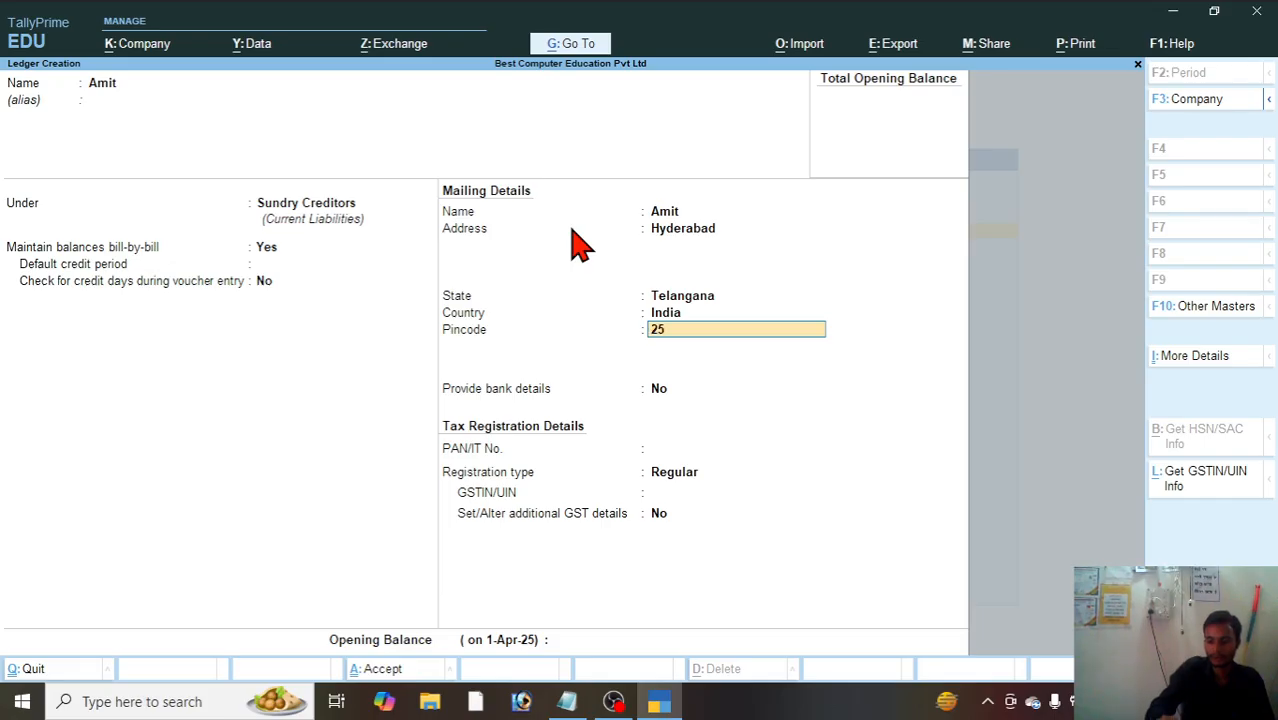
pyautogui.press('Return')
pyautogui.press('Return')
pyautogui.press('Return')
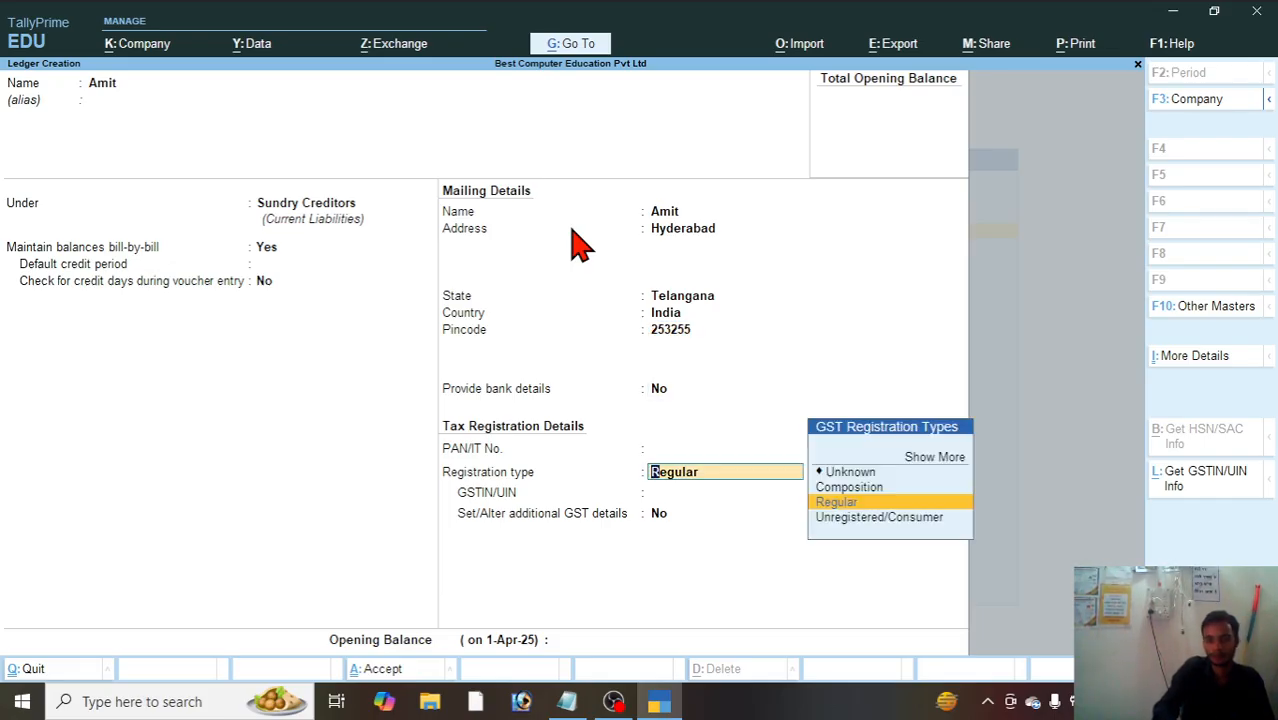
# Step: Keep bank details off and the registration type Regular, leave PAN, GSTIN and opening balance blank, and save the supplier ledger
pyautogui.press('Return')
pyautogui.press('Return')
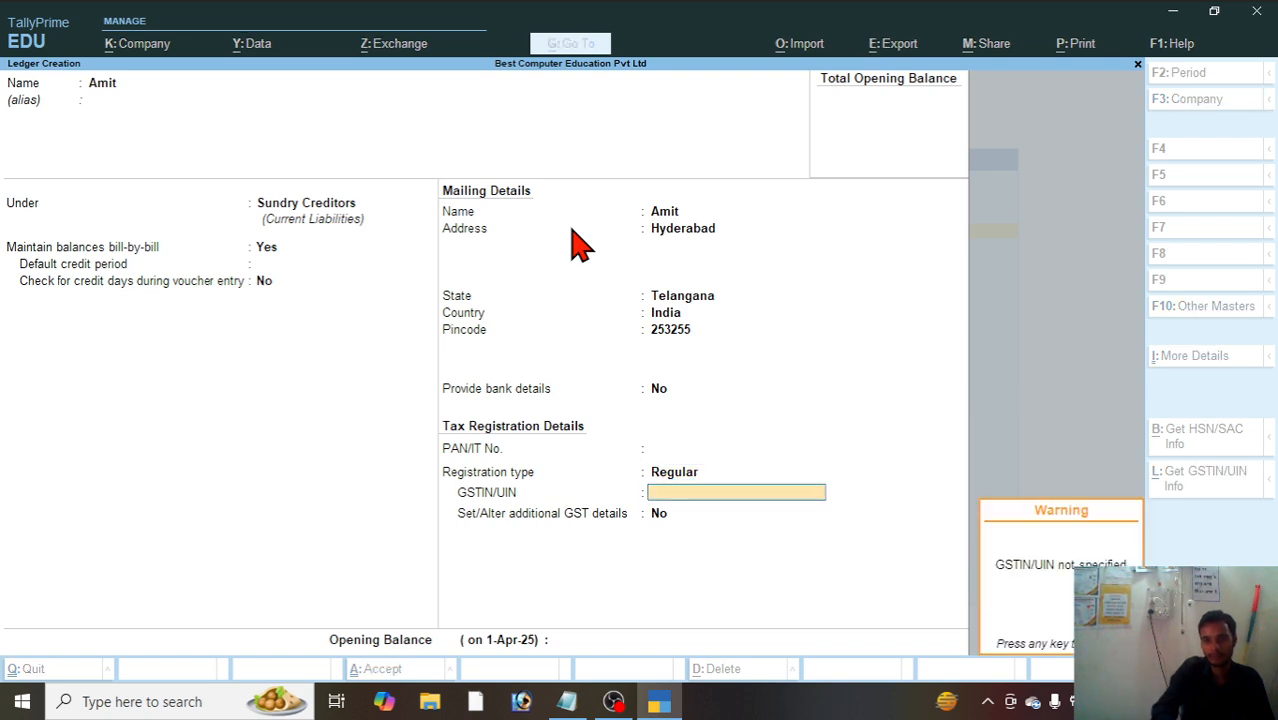
pyautogui.press('Return')
pyautogui.press('Return')
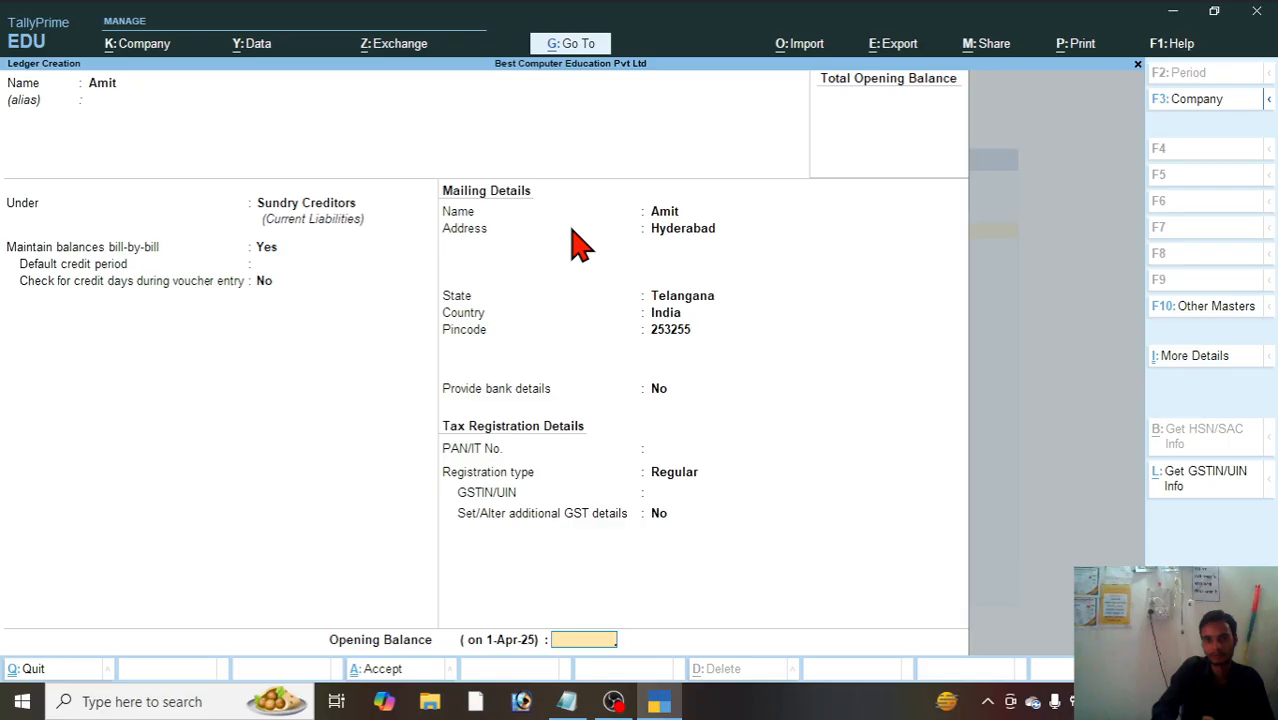
pyautogui.press('Return')
pyautogui.press('Return')
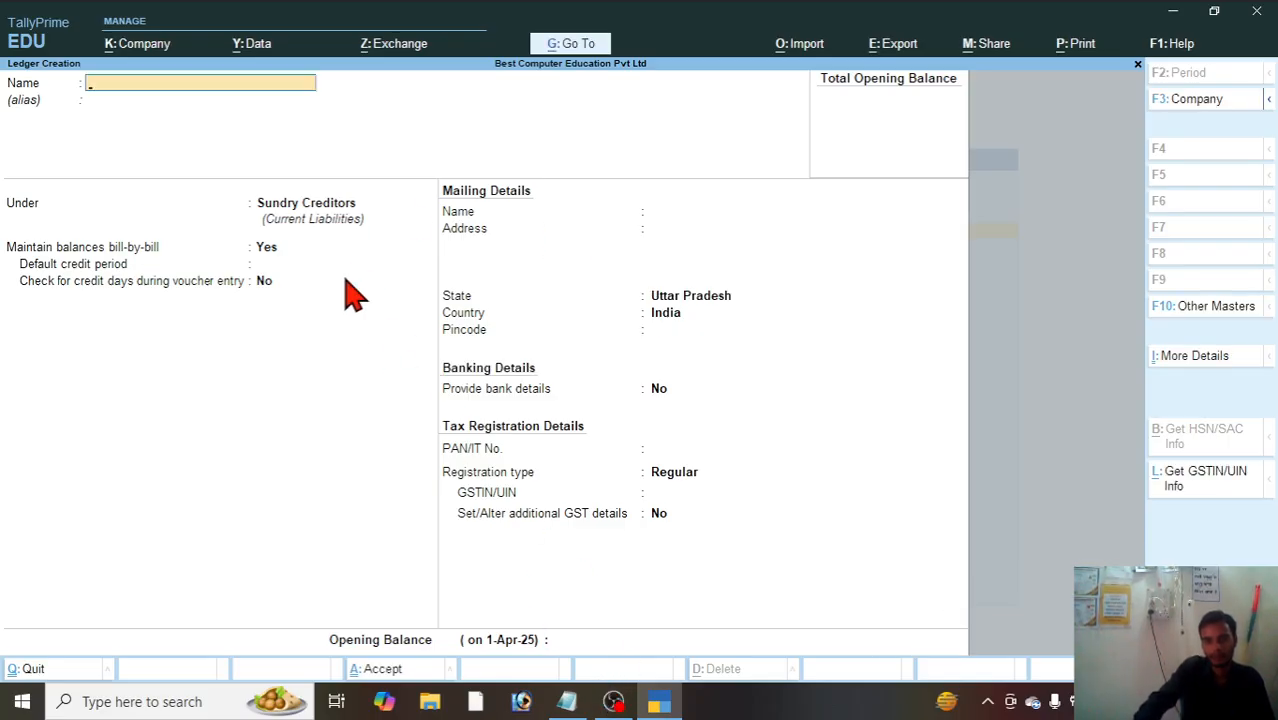
# Step: Start a ledger named Purchase without an alias and place it under Purchase Accounts
pyautogui.write('P')
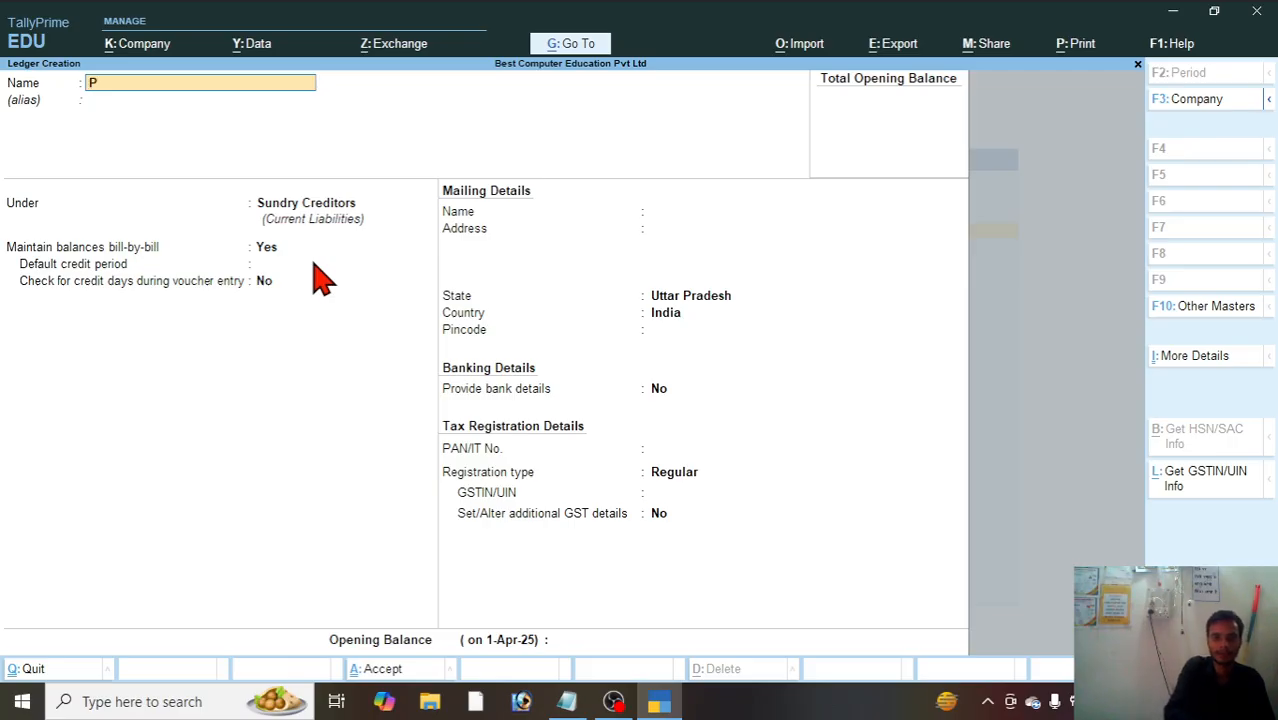
pyautogui.write('urchase')
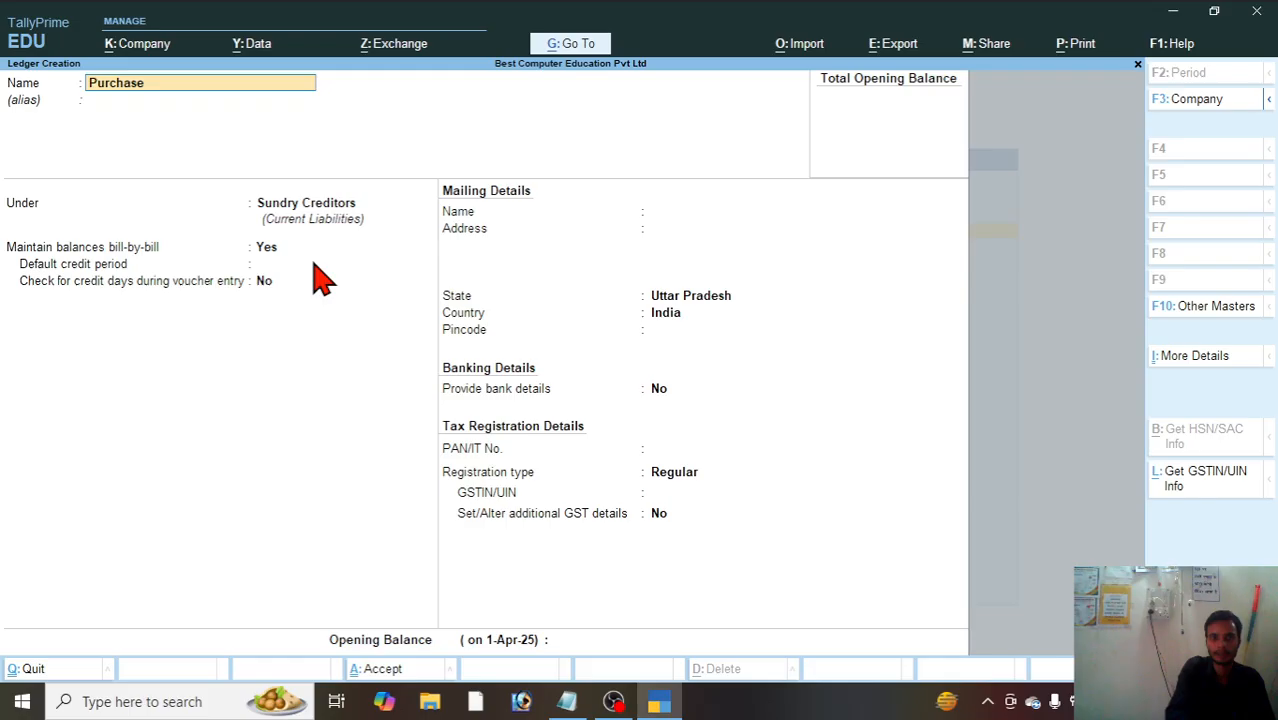
pyautogui.press('Return')
pyautogui.press('Return')
pyautogui.write('P')
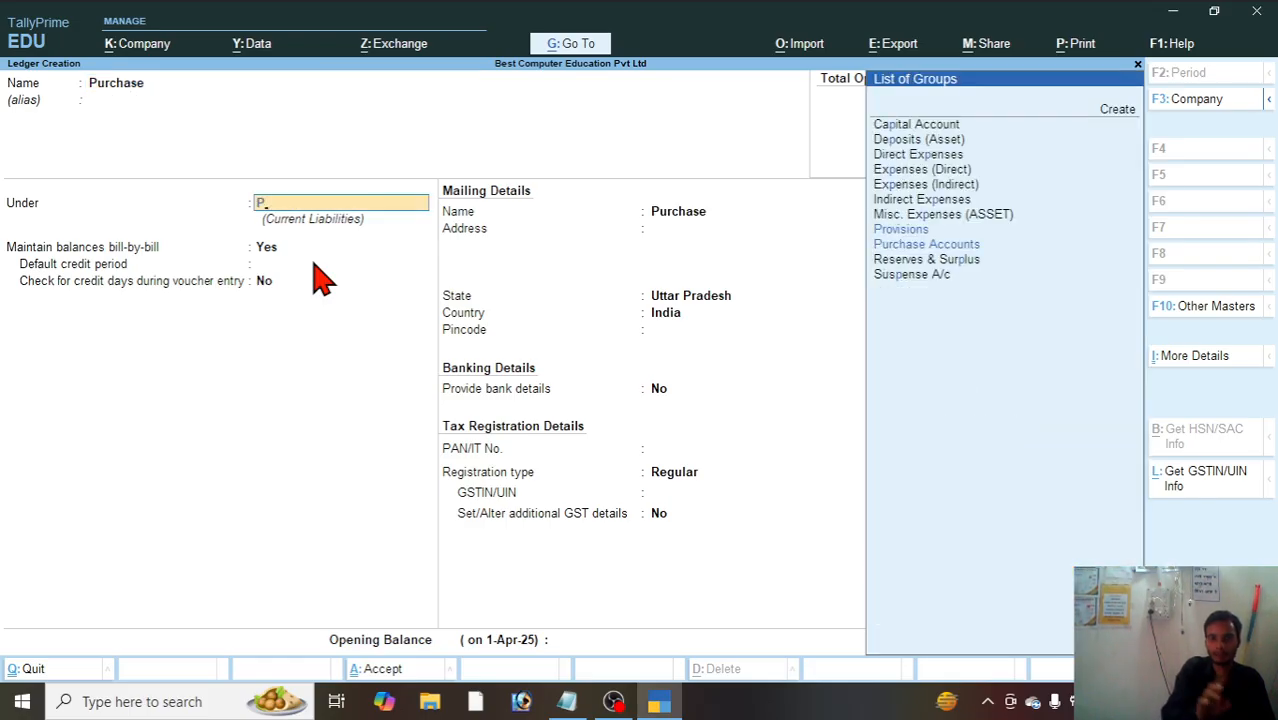
pyautogui.press('Down')
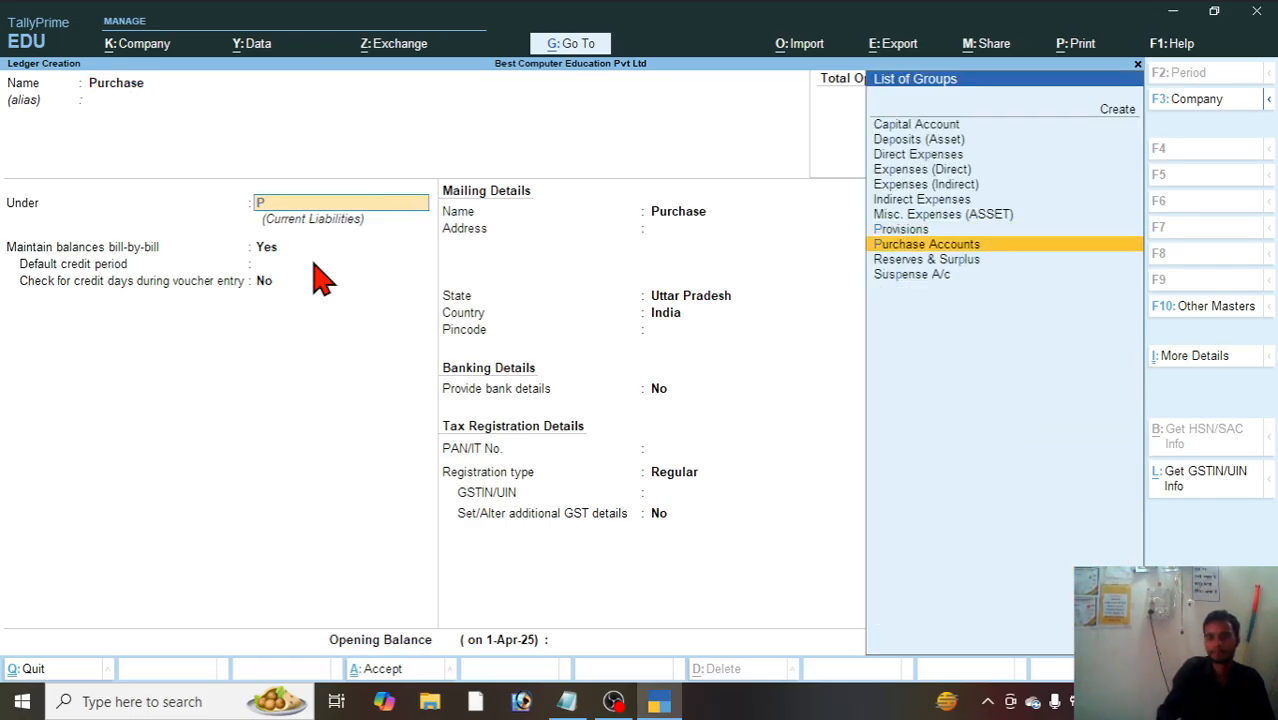
pyautogui.press('Return')
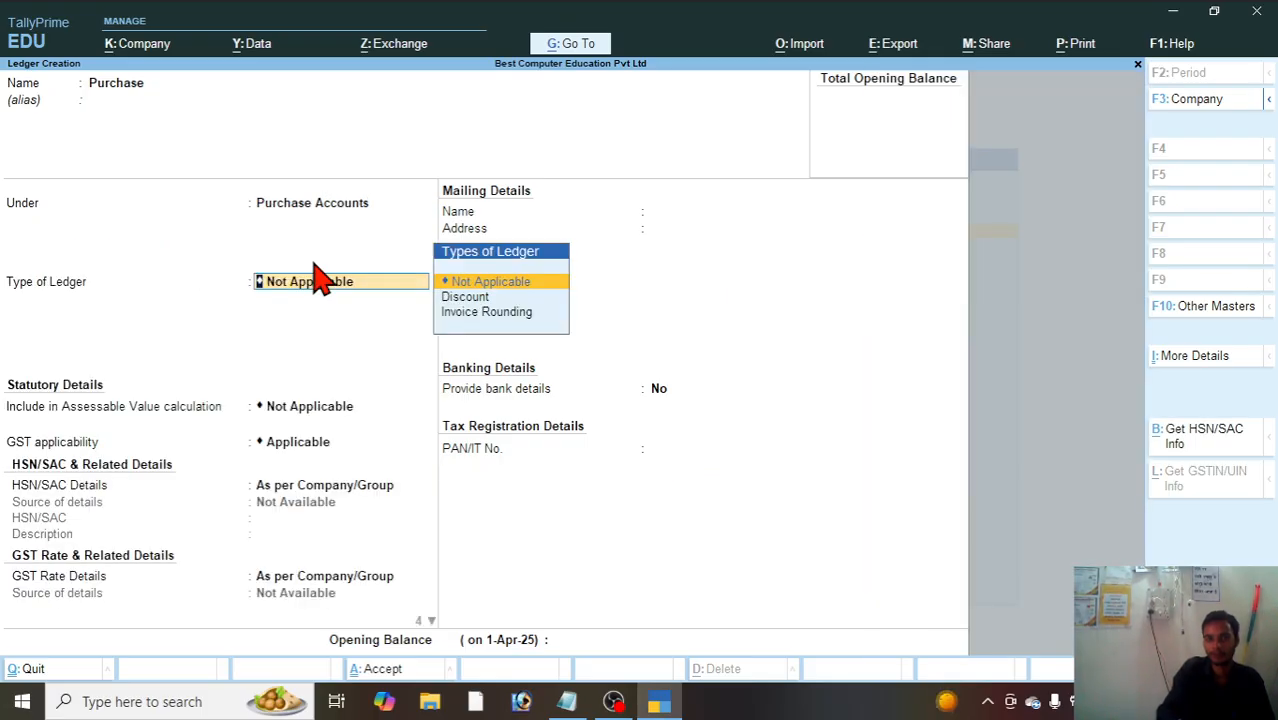
# Step: Keep the Purchase ledger's type Not Applicable, GST Applicable, and HSN/SAC and GST rate details As per Company/Group, and save it
pyautogui.press('Return')
pyautogui.press('Return')
pyautogui.press('Return')
pyautogui.press('Return')
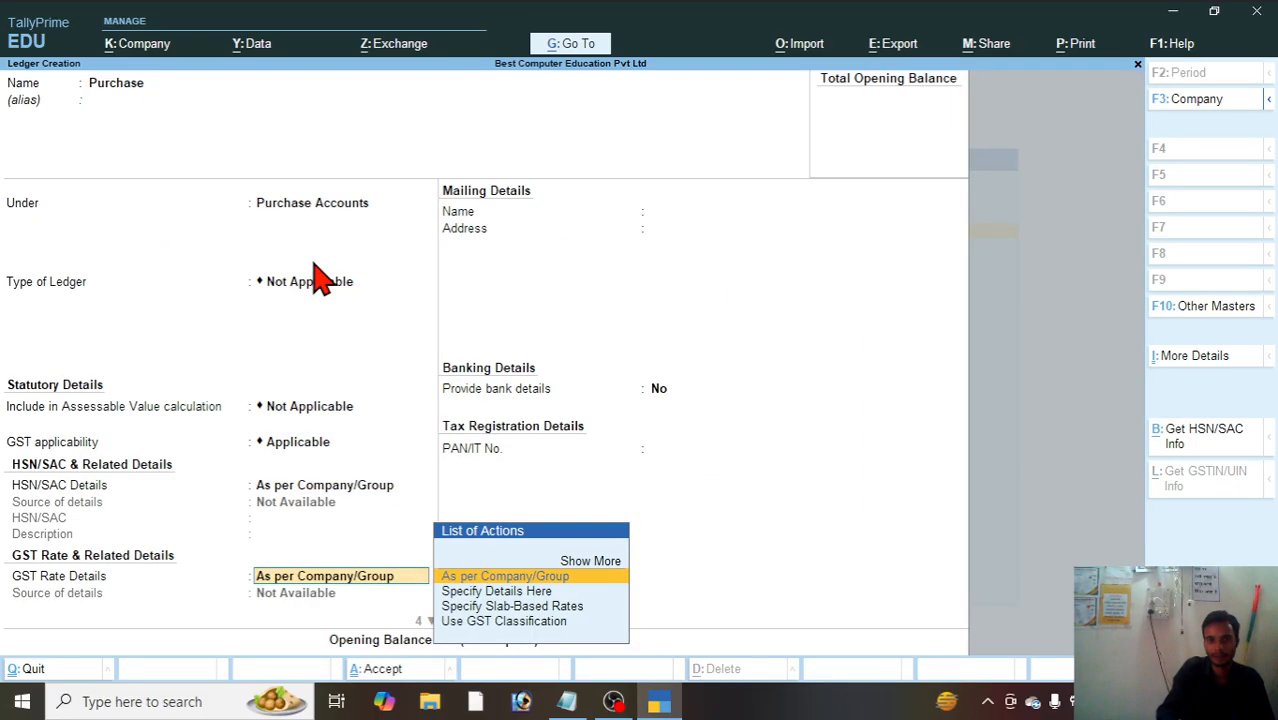
pyautogui.press('Return')
pyautogui.press('Return')
pyautogui.press('Return')
pyautogui.press('Return')
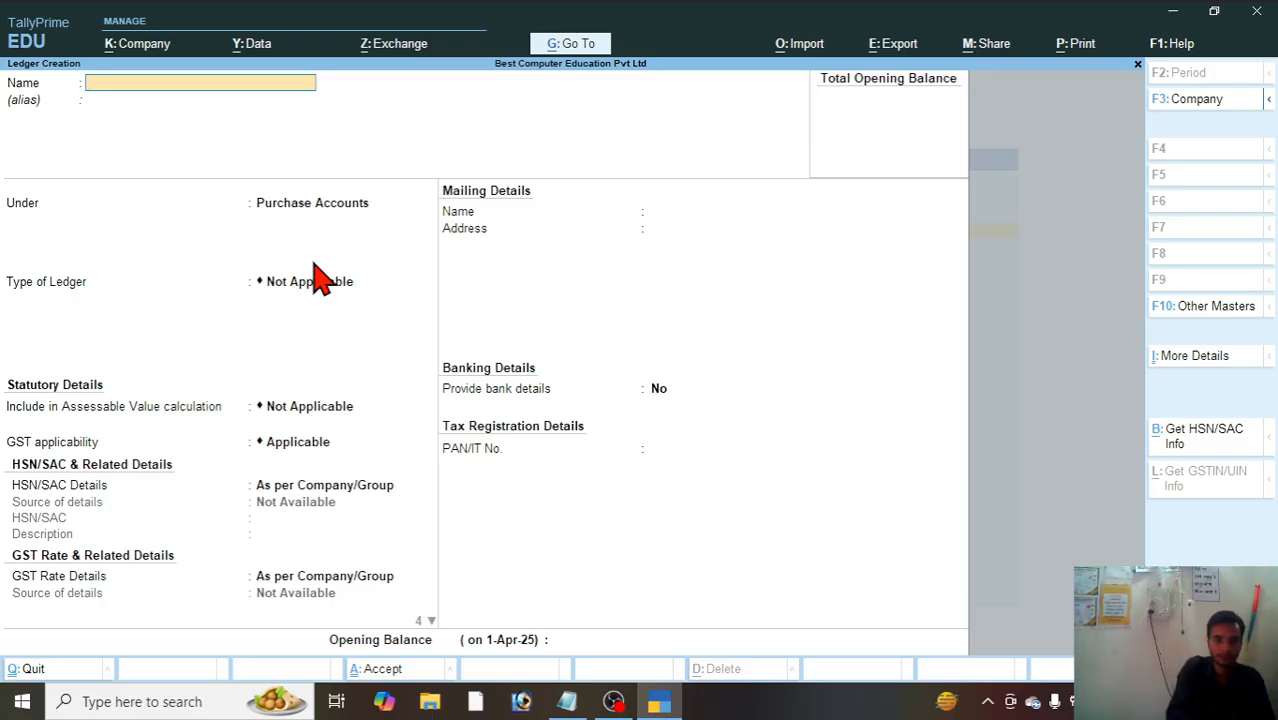
# Step: Start a ledger named C Gst without an alias and place it under Duties & Taxes
pyautogui.write('C Gs')
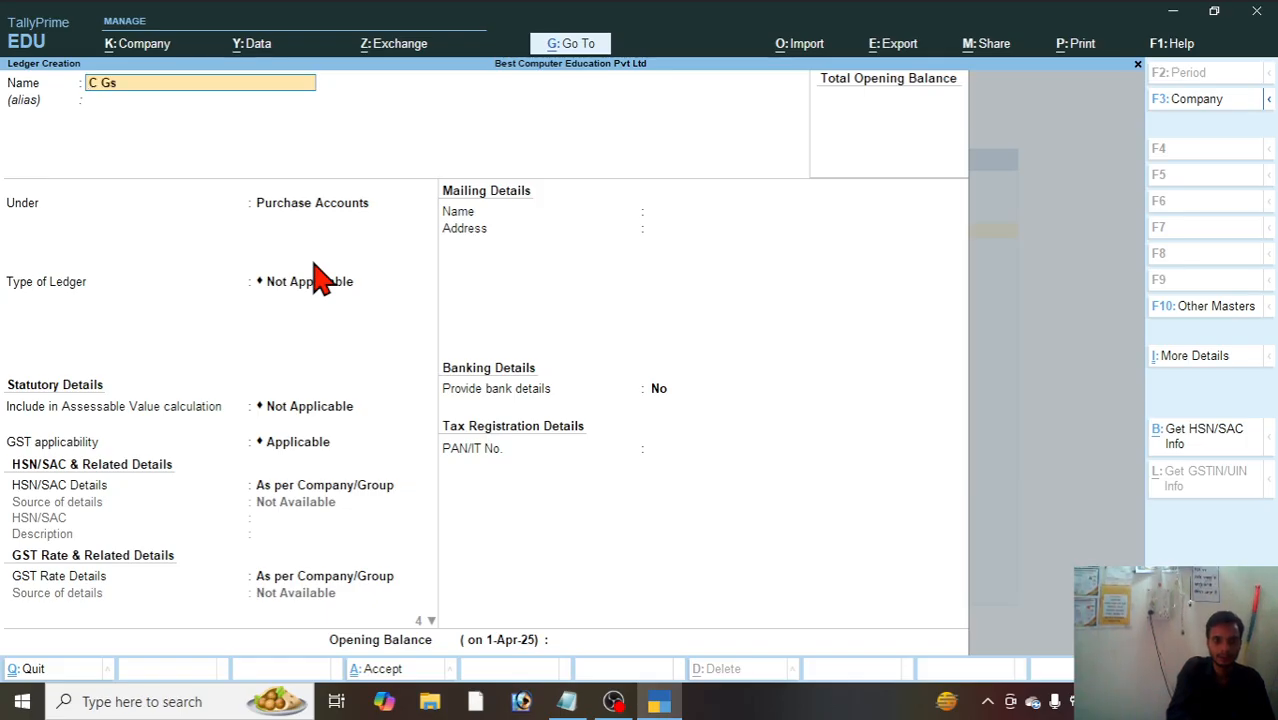
pyautogui.write('t')
pyautogui.press('Return')
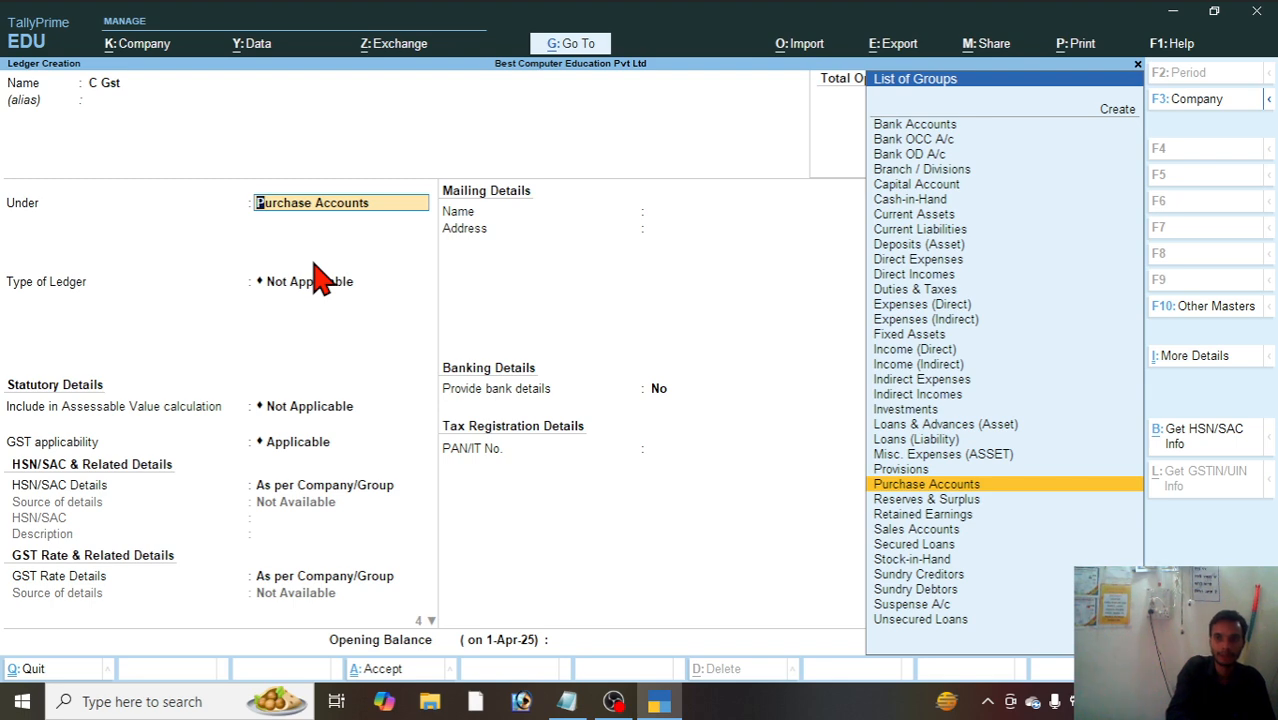
pyautogui.write('D')
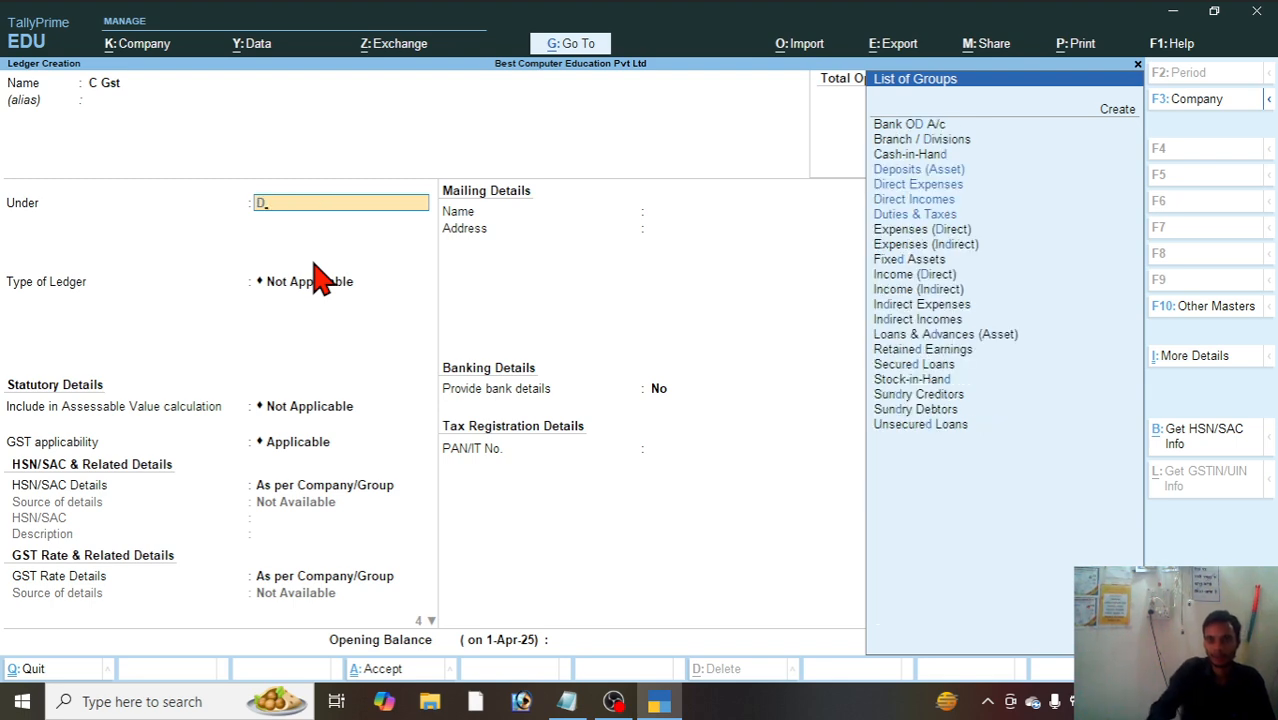
pyautogui.press('Down')
pyautogui.press('Down')
pyautogui.press('Down')
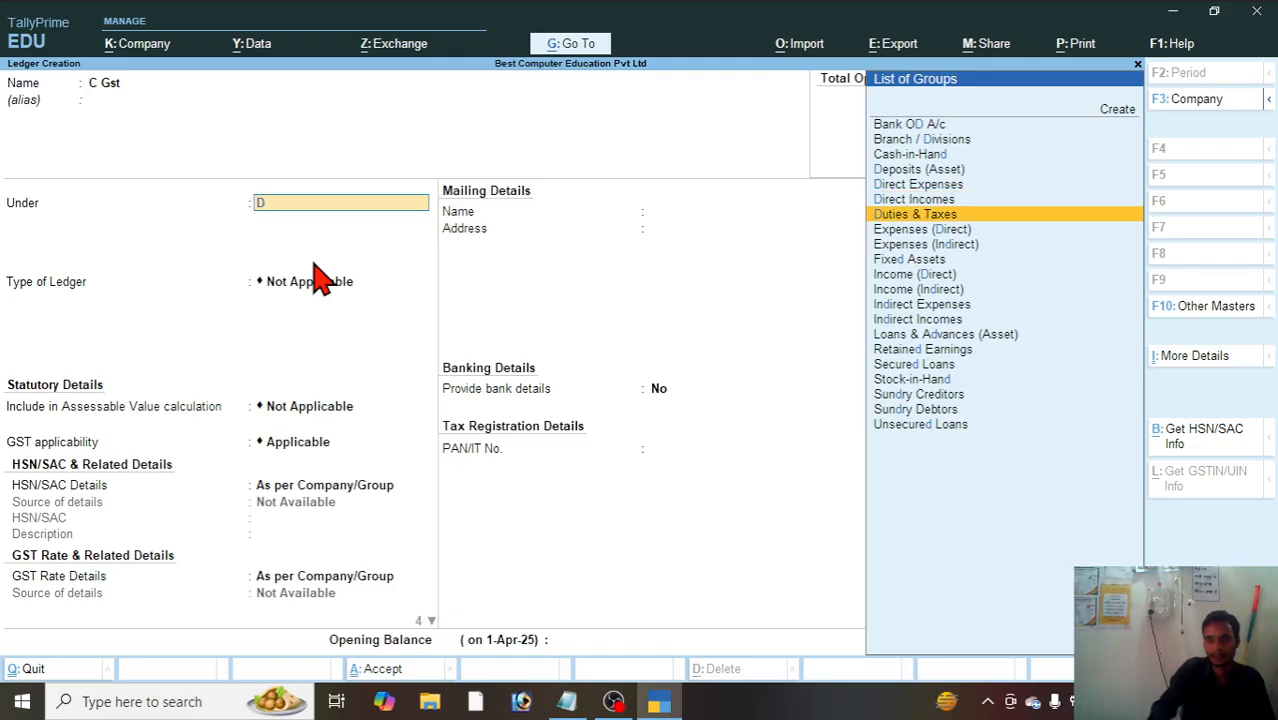
pyautogui.press('Return')
# Step: Set the C Gst ledger's duty type to GST and tax type to CGST, keep 0% and no rounding, and save it
pyautogui.press('Up')
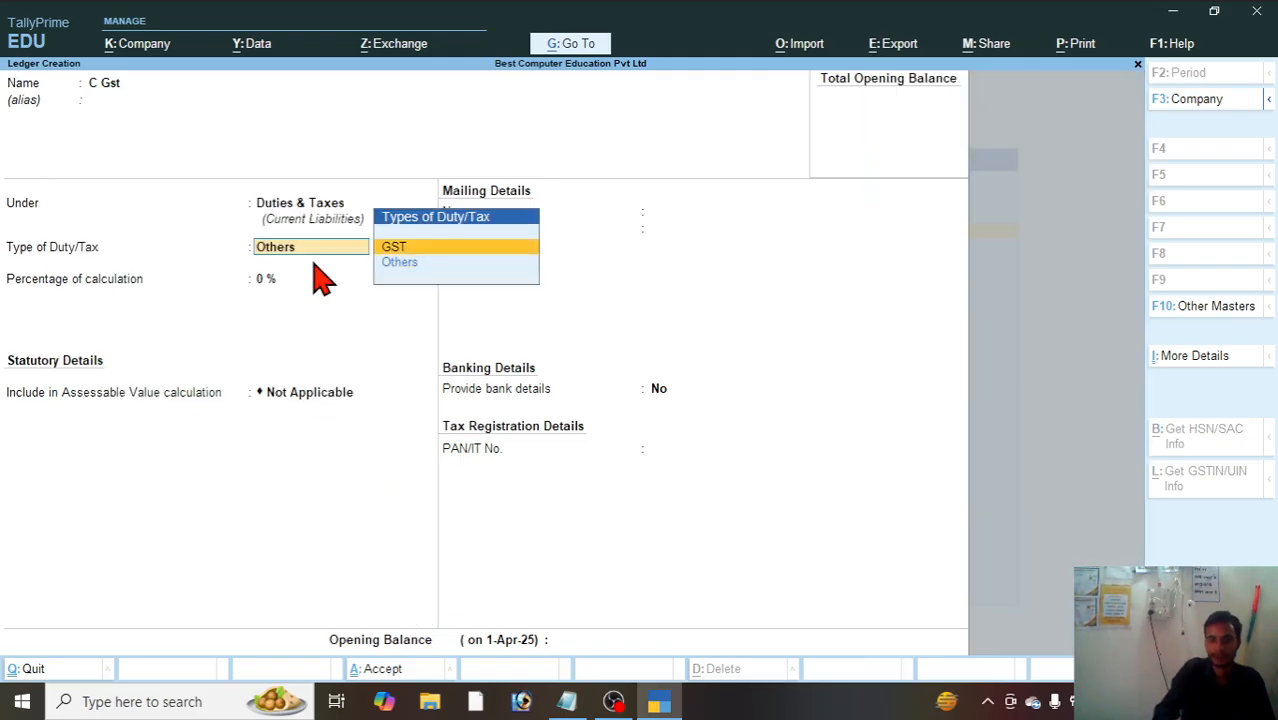
pyautogui.press('Return')
pyautogui.press('Down')
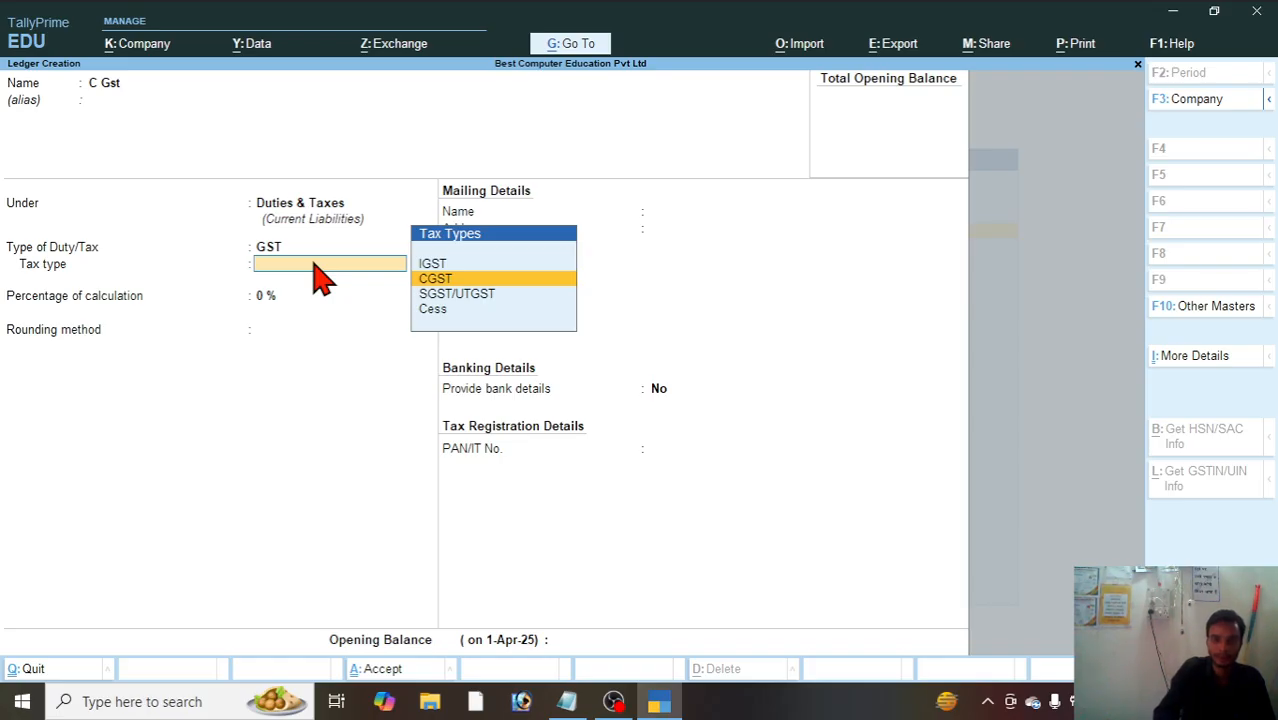
pyautogui.press('Return')
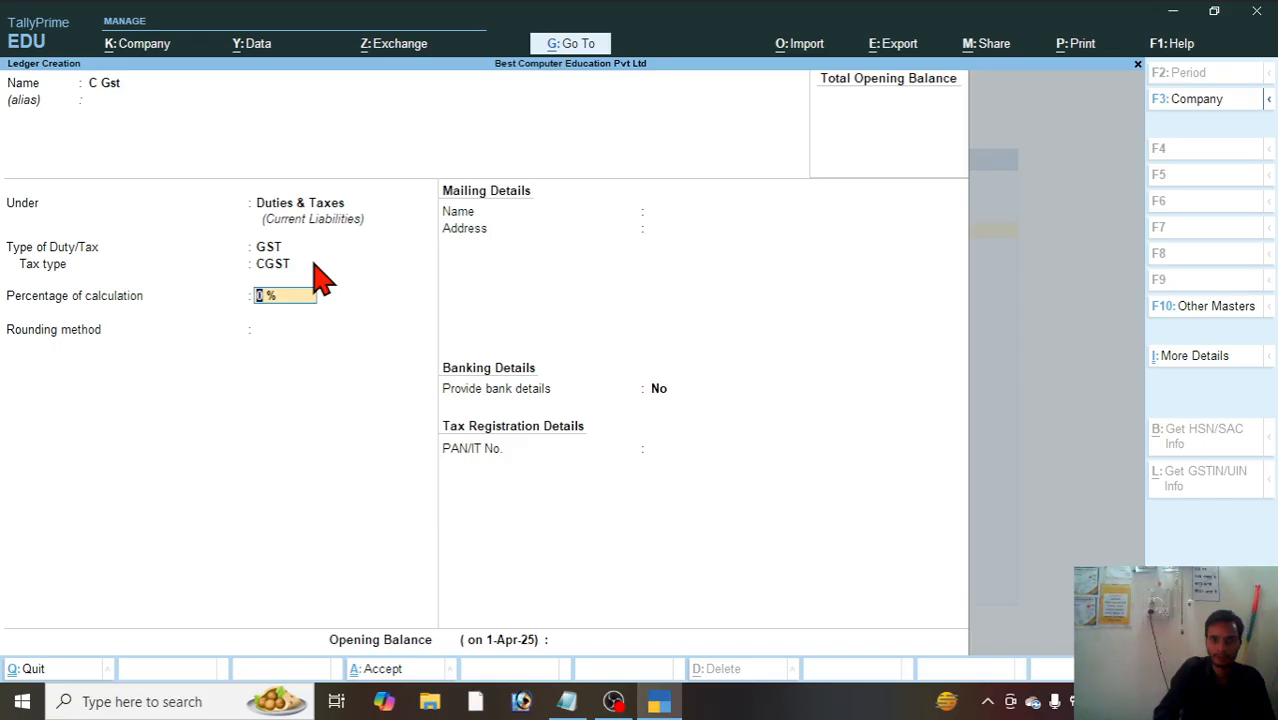
pyautogui.press('Return')
pyautogui.press('Return')
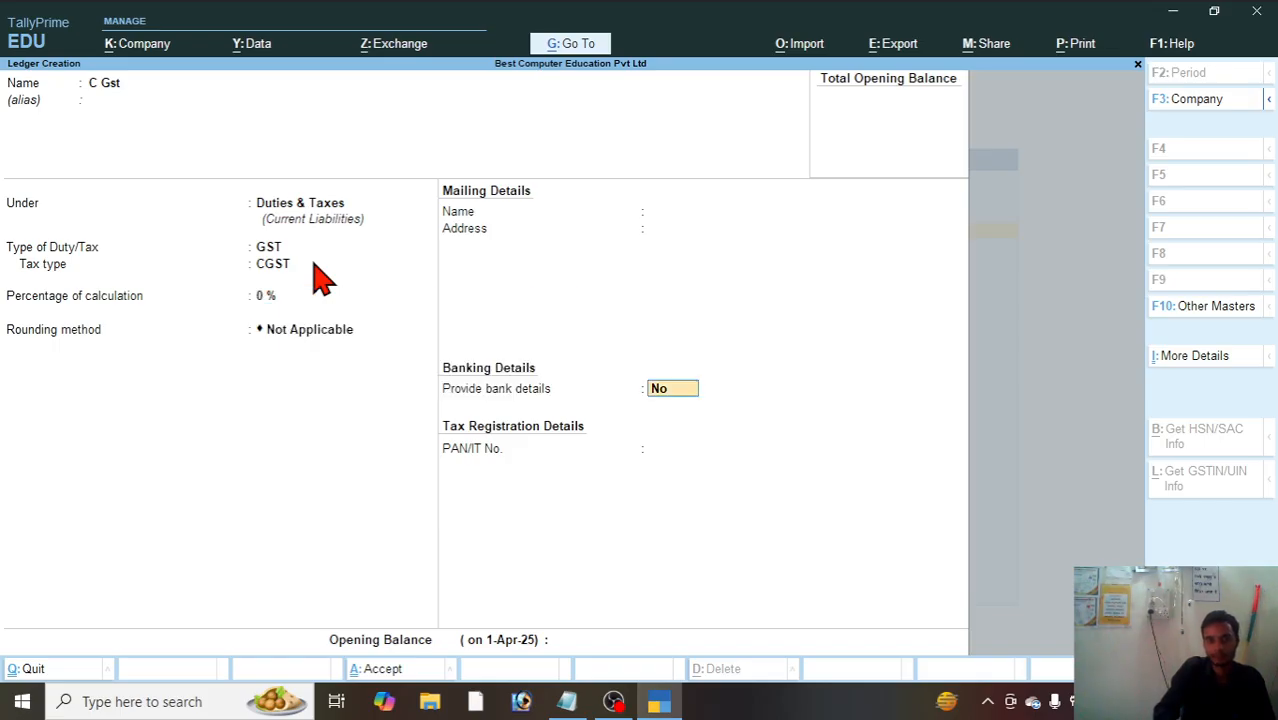
pyautogui.press('Return')
pyautogui.press('Return')
pyautogui.press('Return')
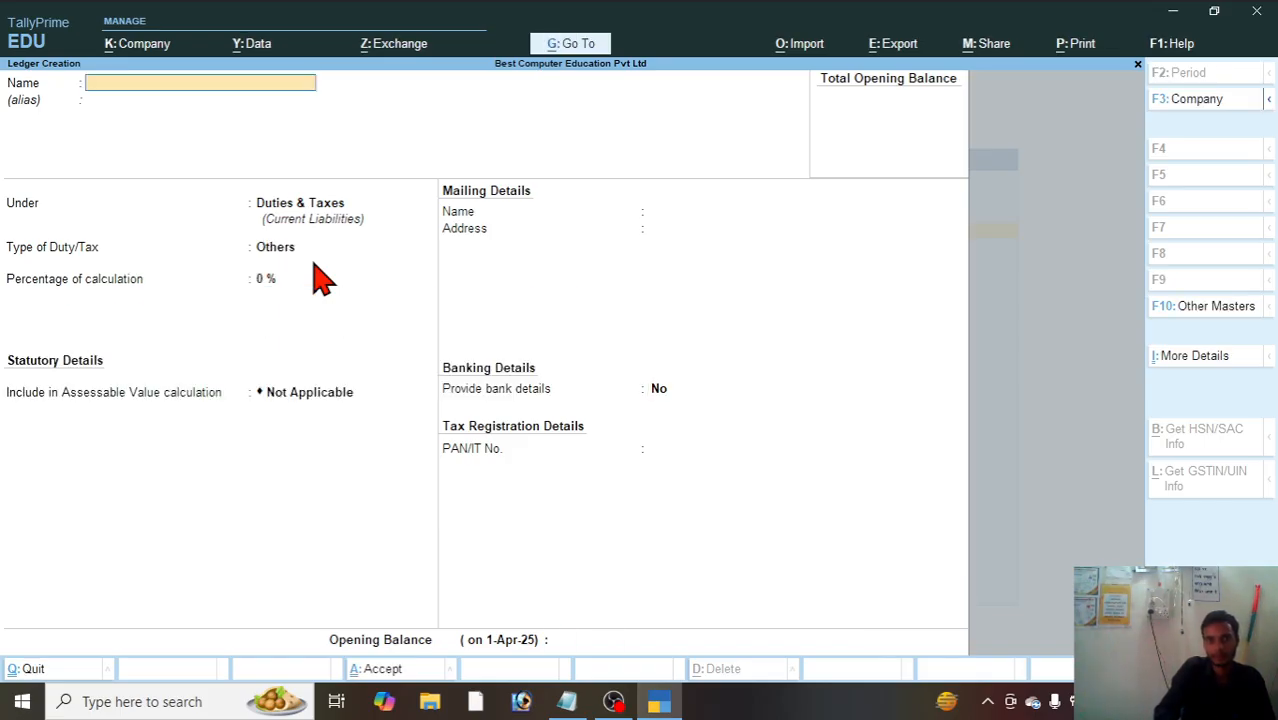
# Step: Start a ledger named S Gst without an alias under Duties & Taxes, with GST as the type of duty
pyautogui.write('S G')
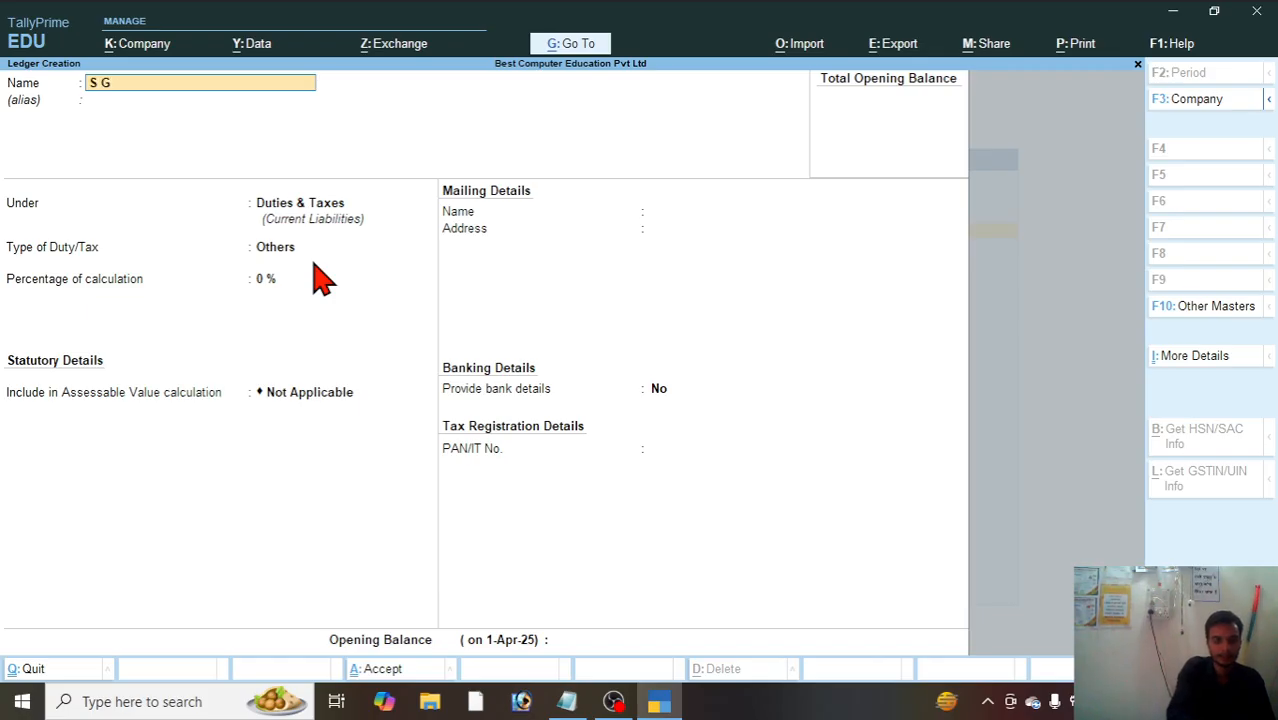
pyautogui.write('st')
pyautogui.press('Return')
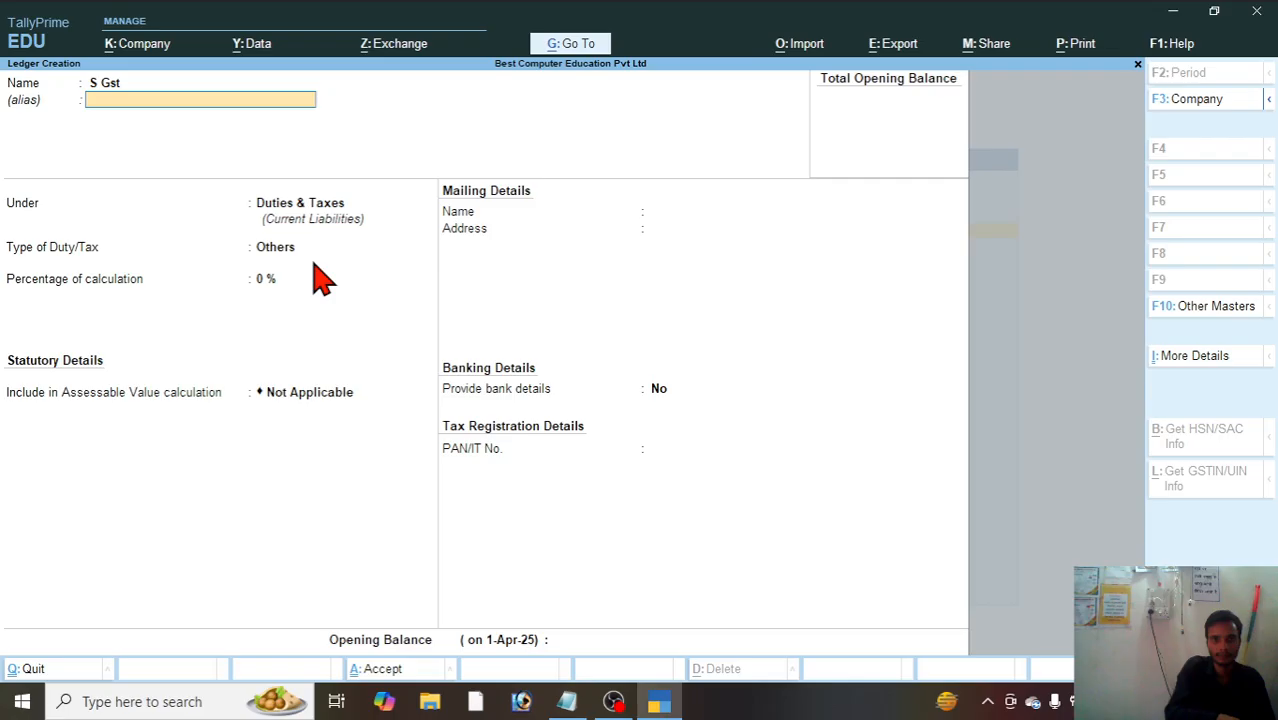
pyautogui.press('Return')
pyautogui.press('Return')
pyautogui.press('Up')
pyautogui.press('Return')
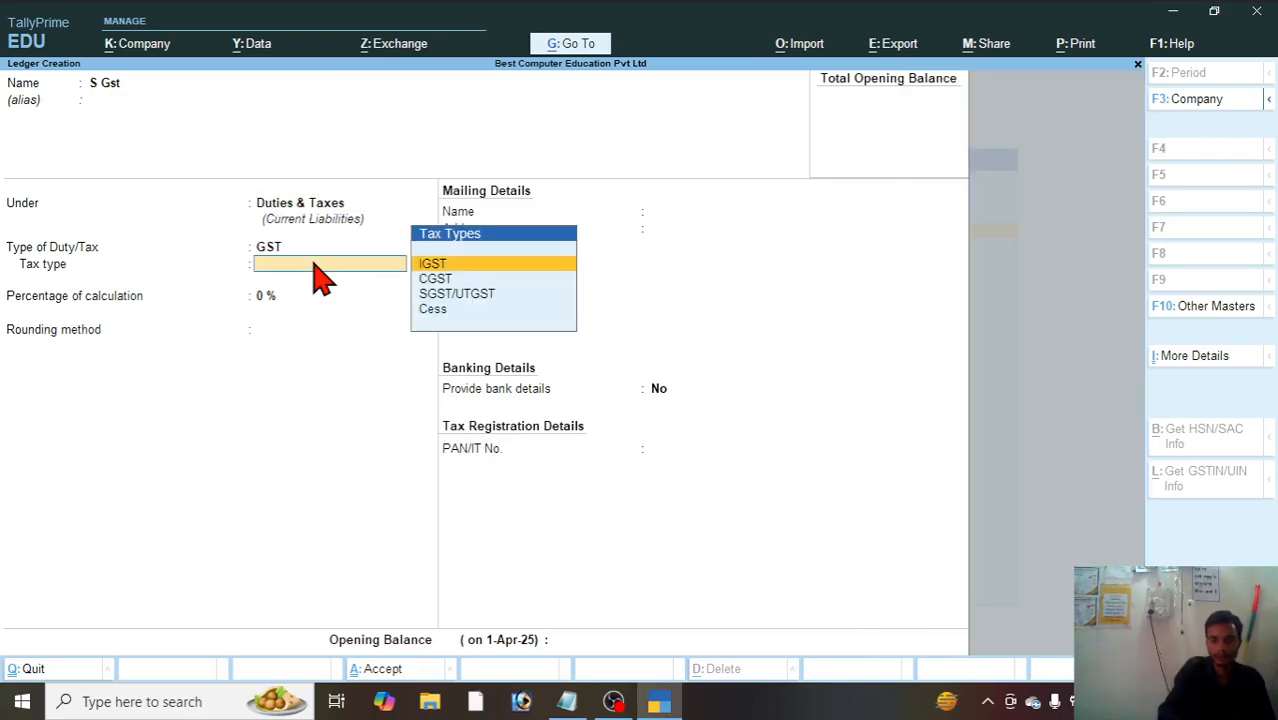
# Step: Set the S Gst ledger's tax type to SGST/UTGST, keep 0%, no rounding and no bank details, and save it
pyautogui.press('Down')
pyautogui.press('Down')
pyautogui.press('Up')
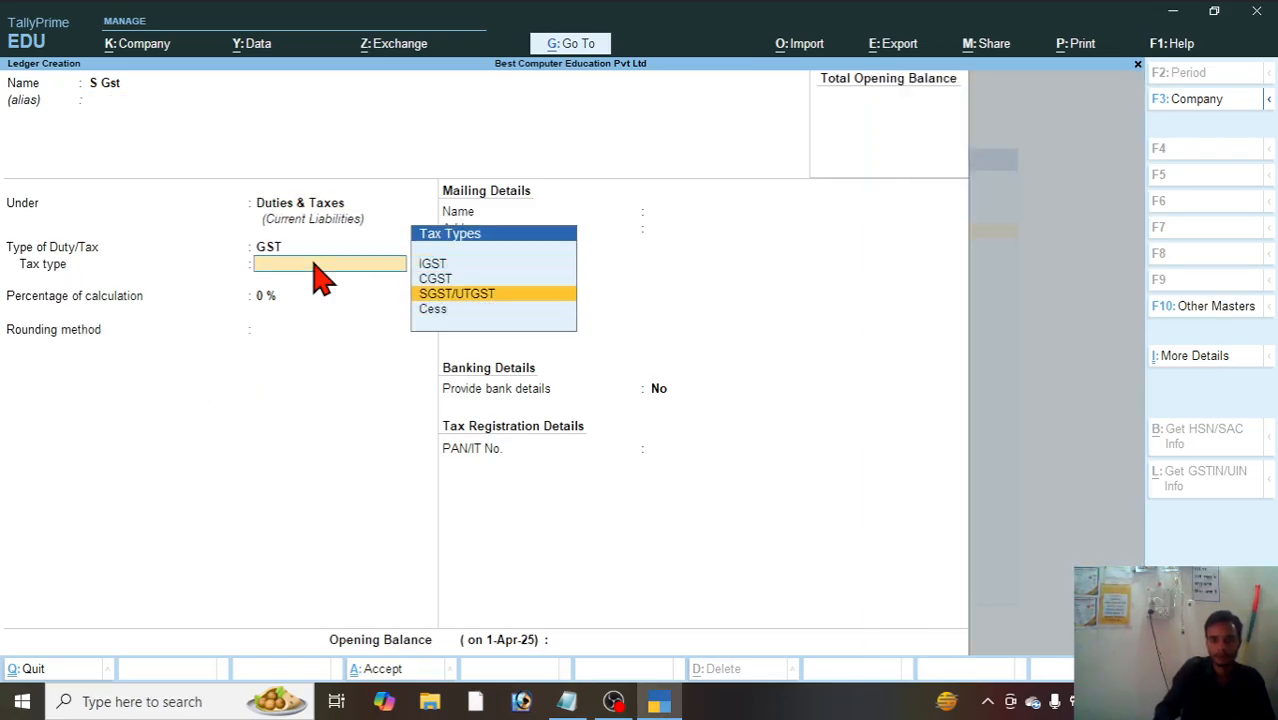
pyautogui.press('Return')
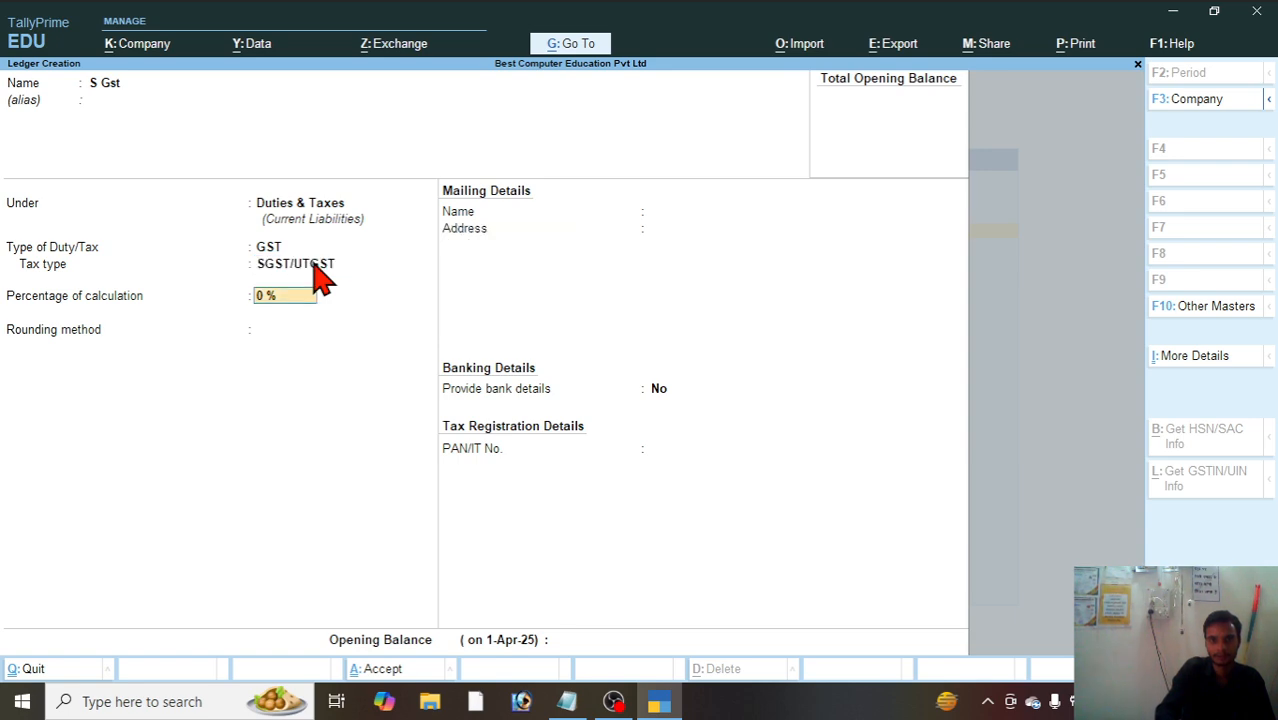
pyautogui.press('Return')
pyautogui.press('Return')
pyautogui.press('Return')
pyautogui.press('Return')
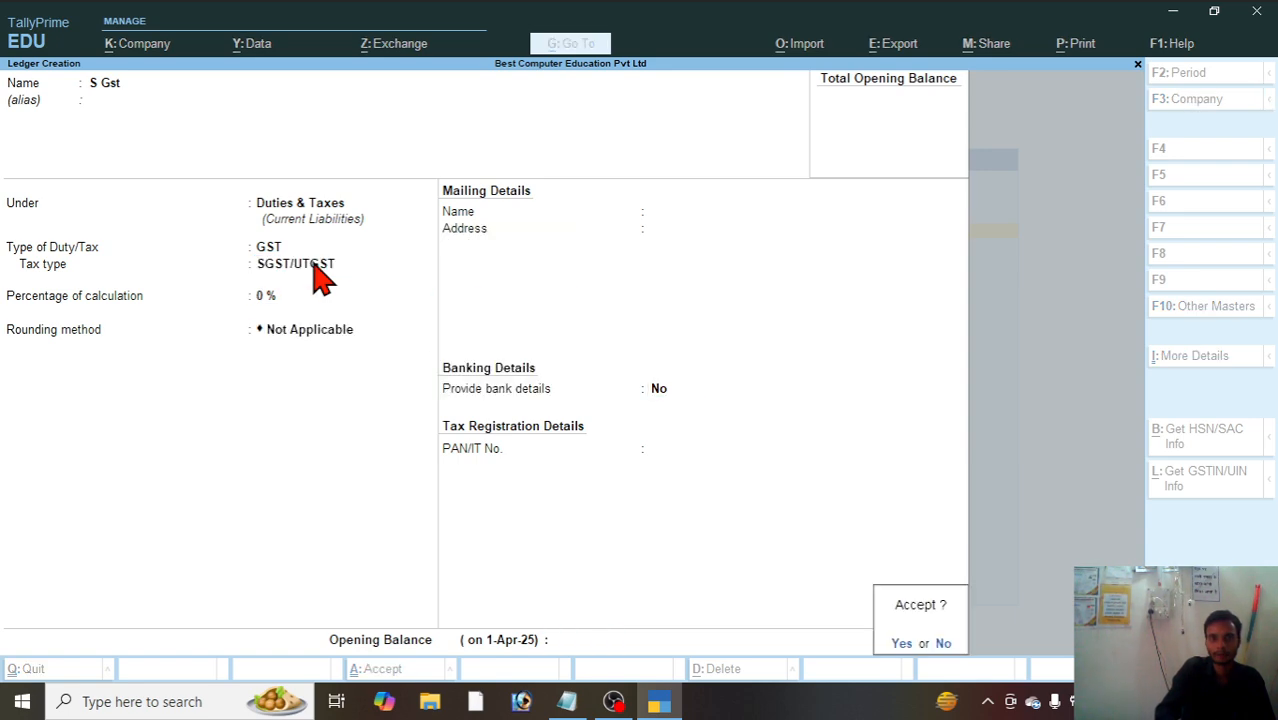
pyautogui.press('Return')
# Step: Start a ledger named I Gst without an alias under Duties & Taxes, with GST as the type of duty
pyautogui.write('I G')
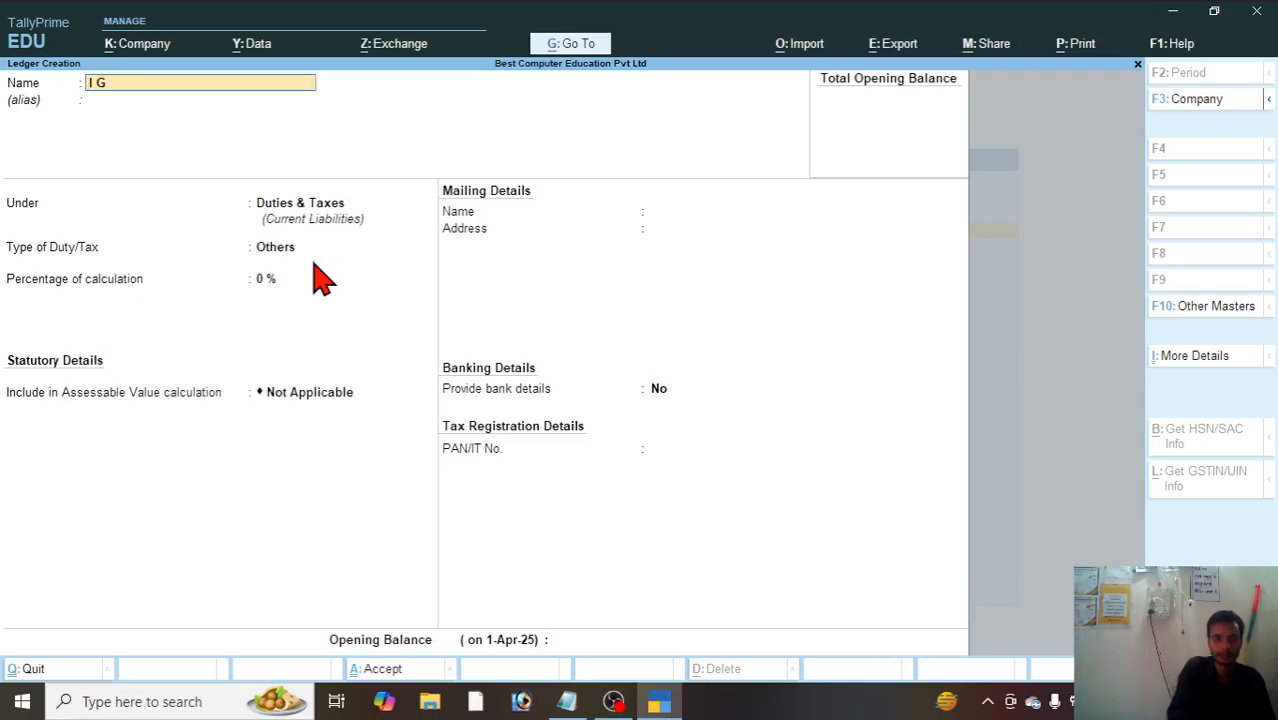
pyautogui.write('st')
pyautogui.press('Return')
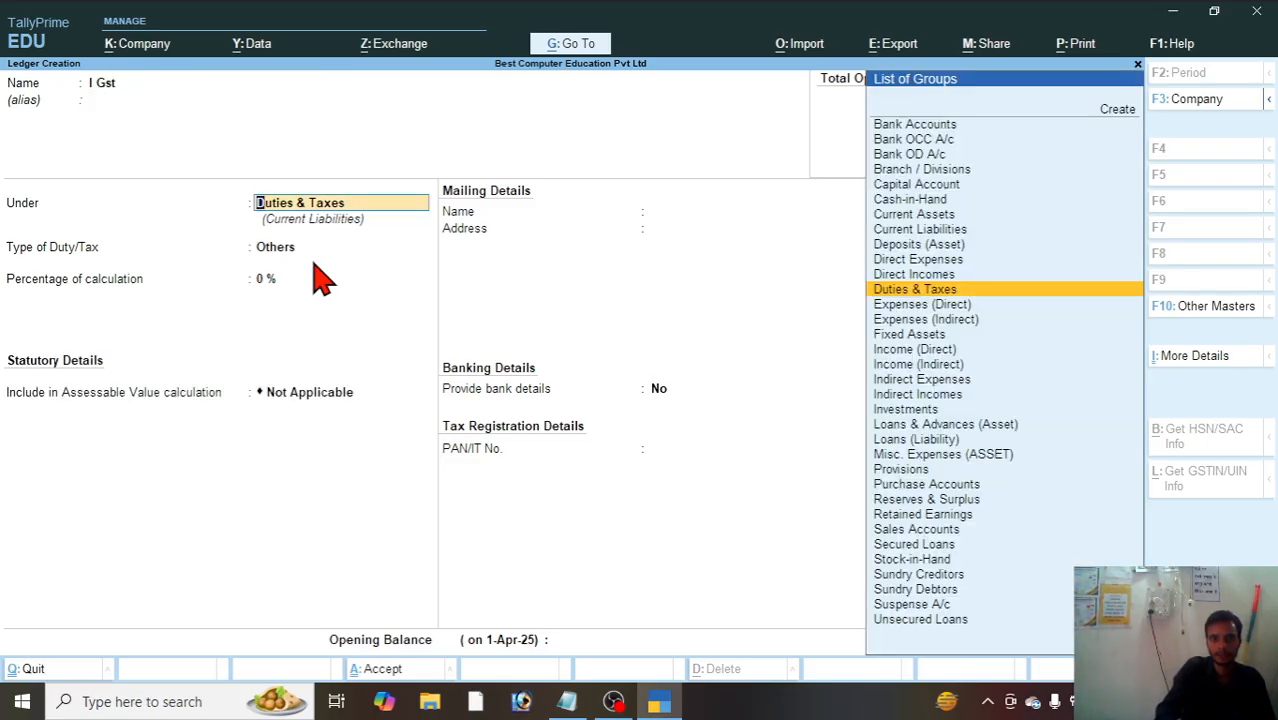
pyautogui.press('Return')
pyautogui.press('Up')
pyautogui.press('Return')
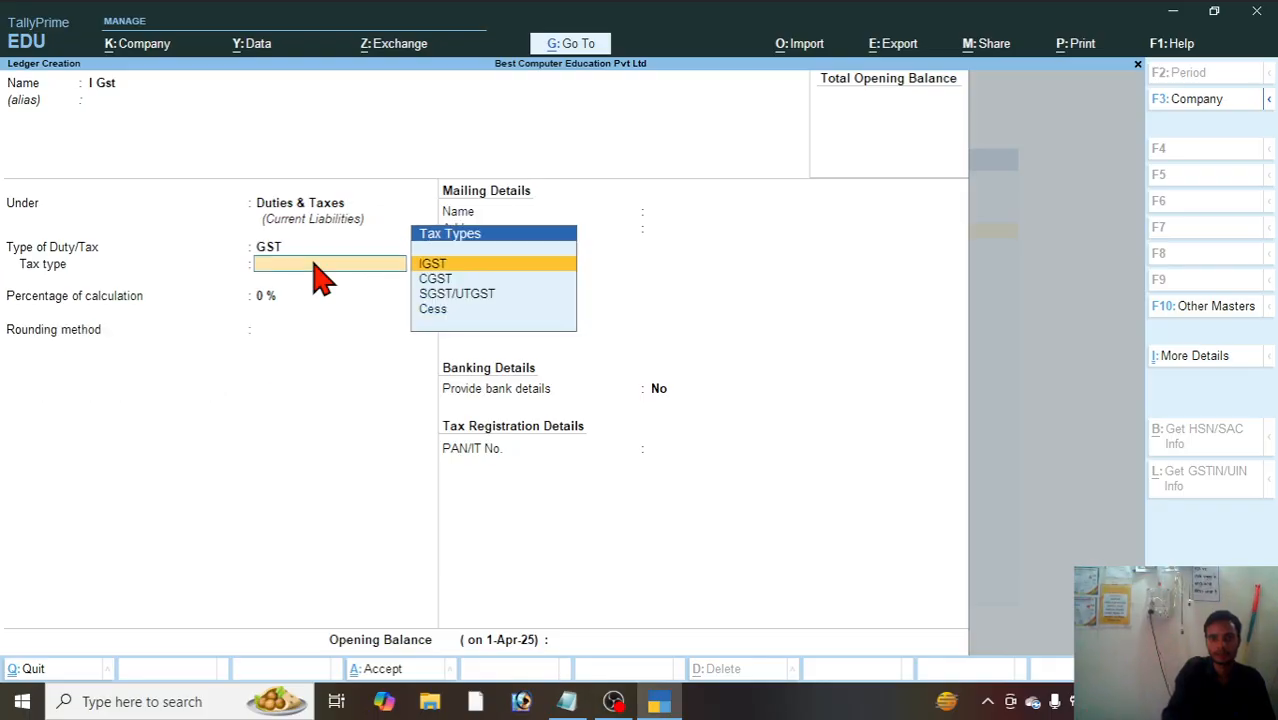
# Step: Set the I Gst ledger's tax type to IGST, keep 0%, no rounding and no bank details, and save it
pyautogui.press('Return')
pyautogui.press('Return')
pyautogui.press('Return')
pyautogui.press('Return')
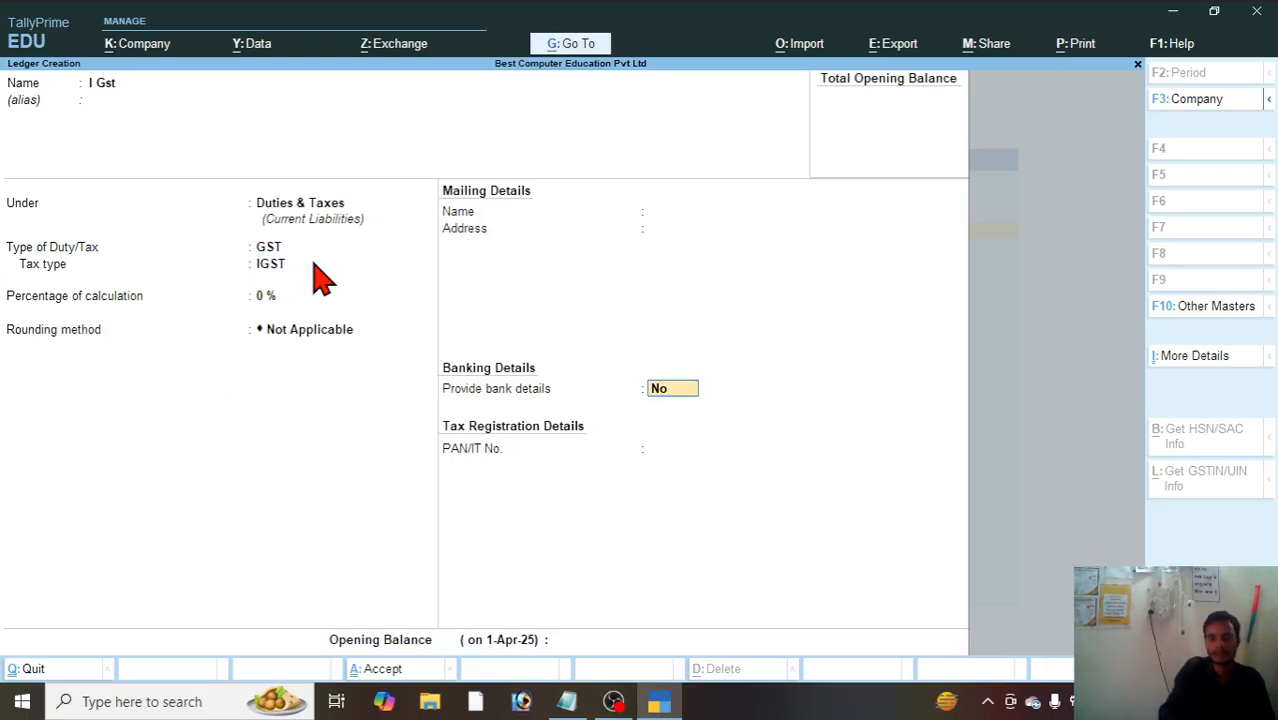
pyautogui.press('Return')
pyautogui.press('Return')
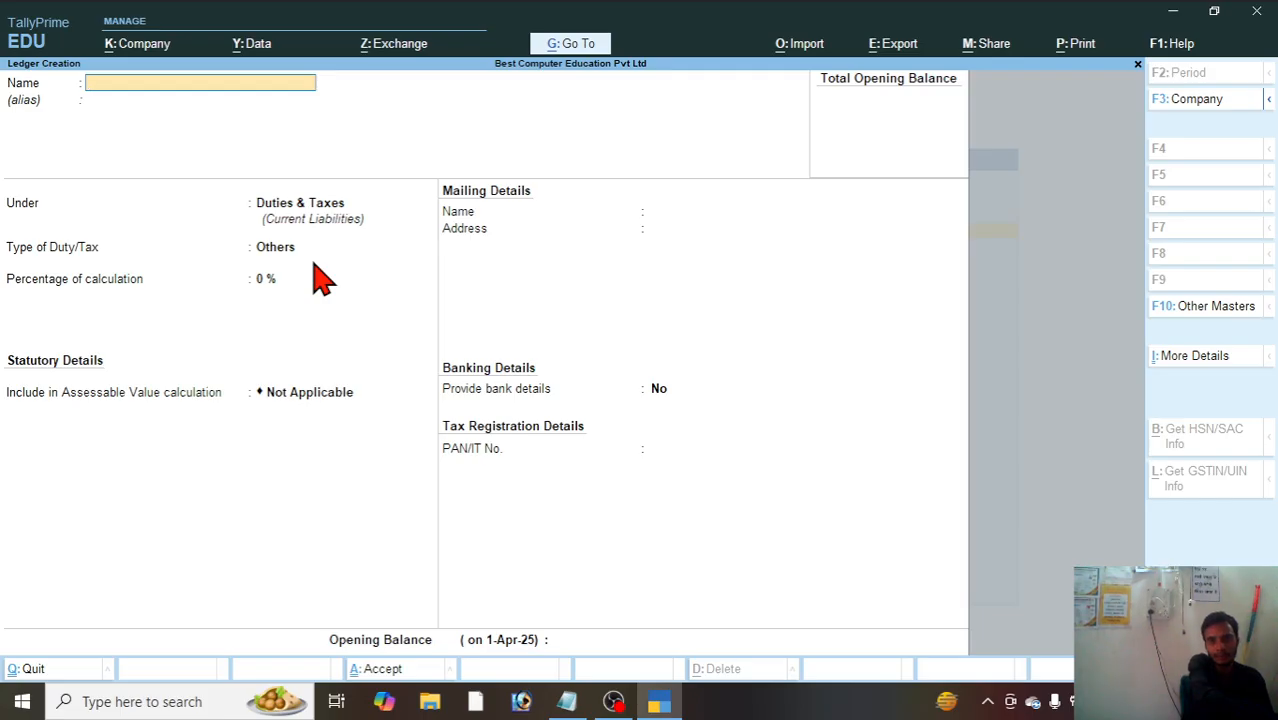
# Step: Leave ledger creation, return to the Gateway of Tally and open a new Purchase voucher
pyautogui.press('Escape')
pyautogui.press('Return')
pyautogui.press('Escape')
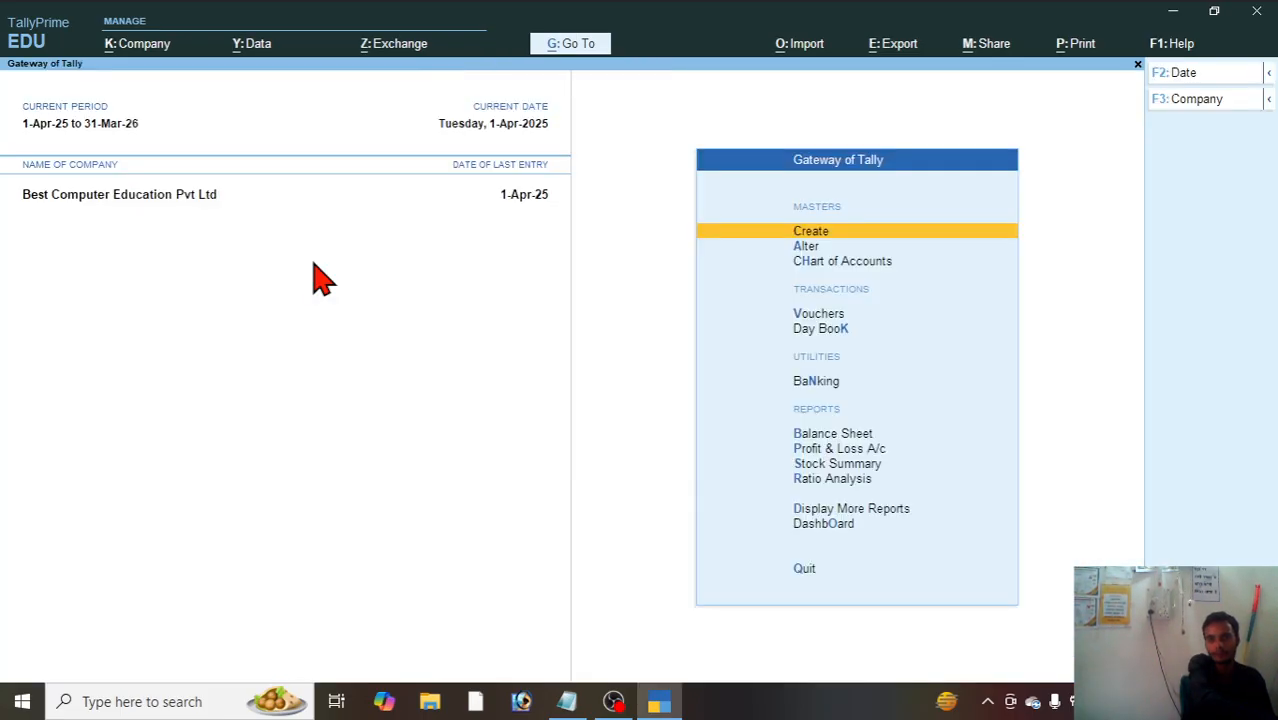
pyautogui.press('Down')
pyautogui.press('Down')
pyautogui.press('Down')
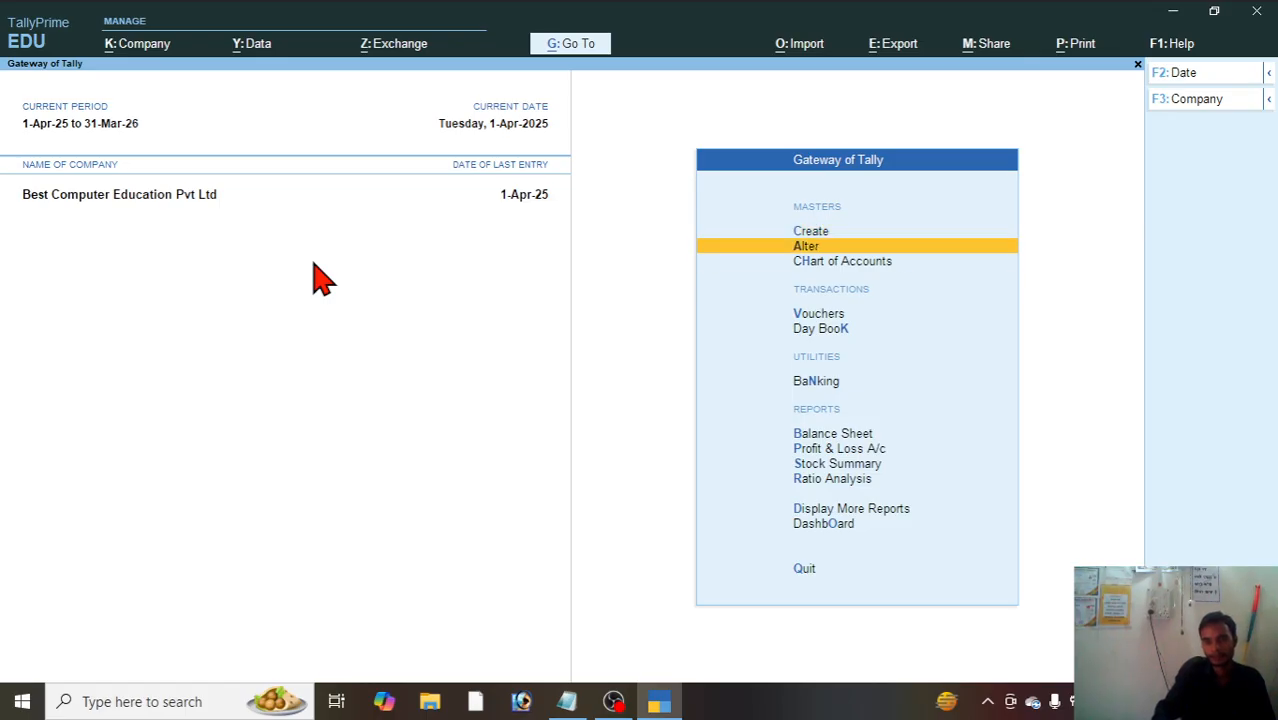
pyautogui.press('Return')
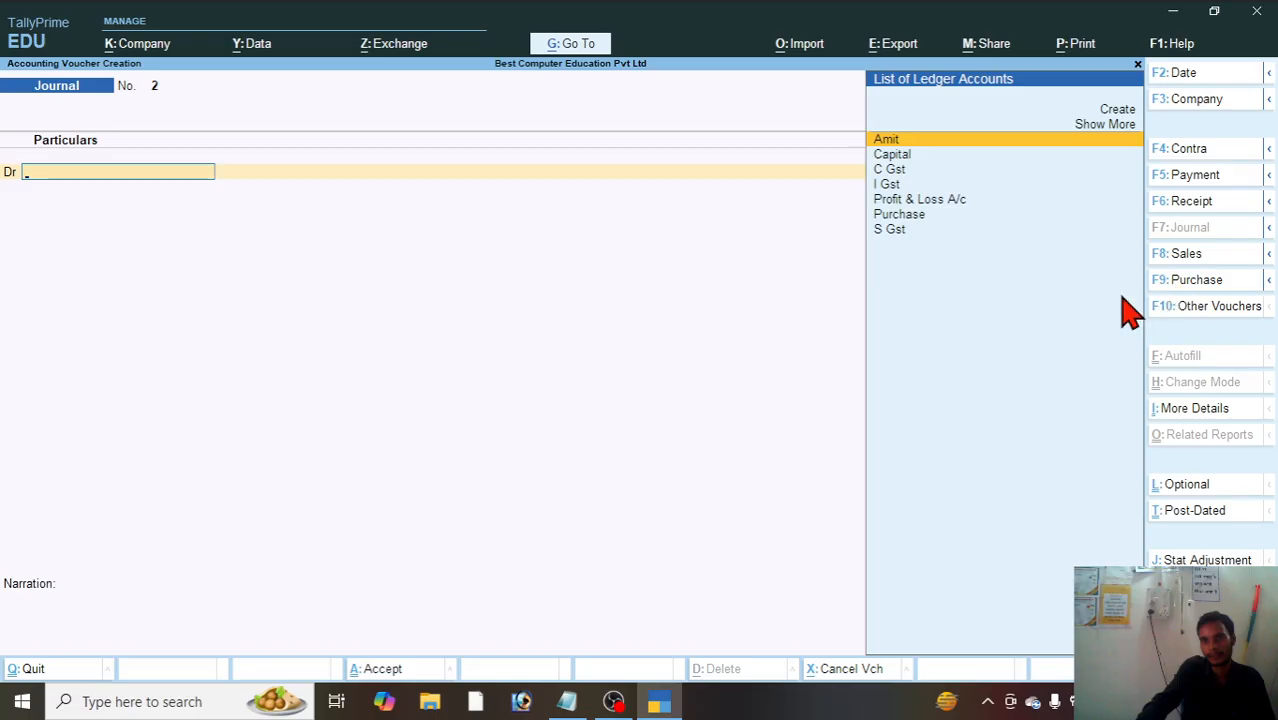
pyautogui.click(1198, 279)
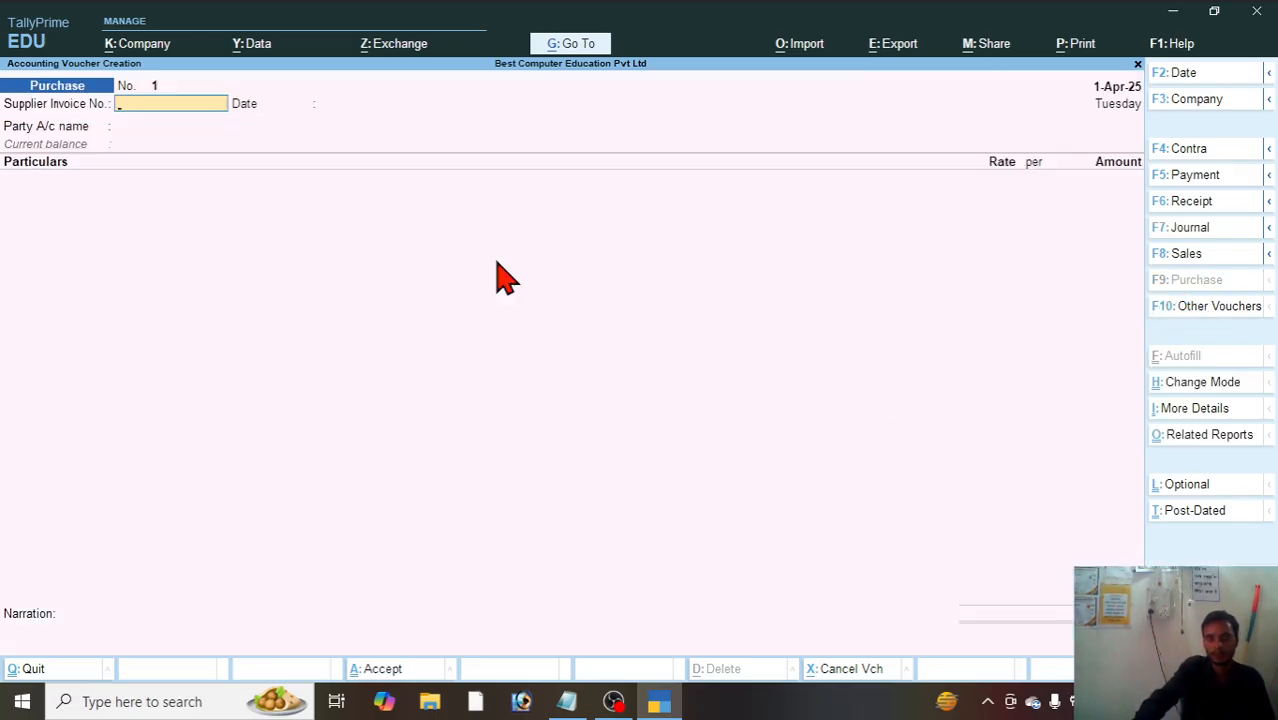
# Step: Check the purchase entries in the Notepad exercise, then enter 1235 as the supplier invoice number in the Tally purchase voucher
pyautogui.click(567, 702)
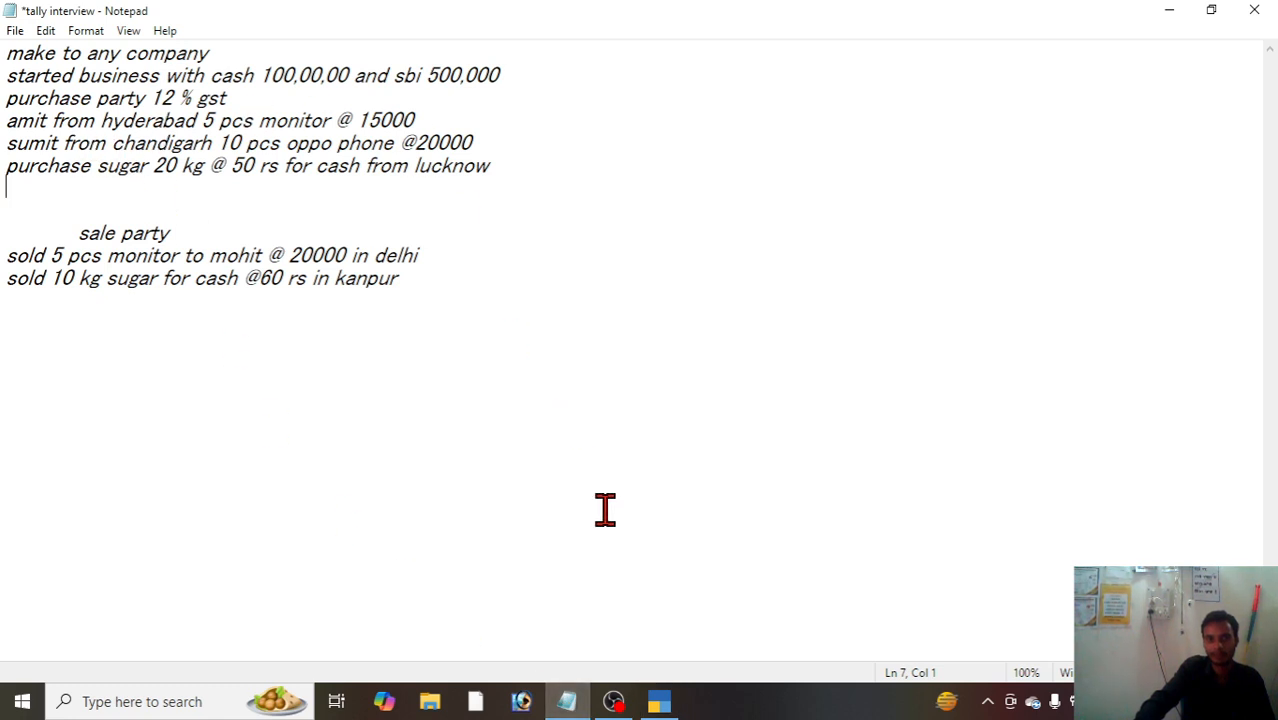
pyautogui.click(670, 708)
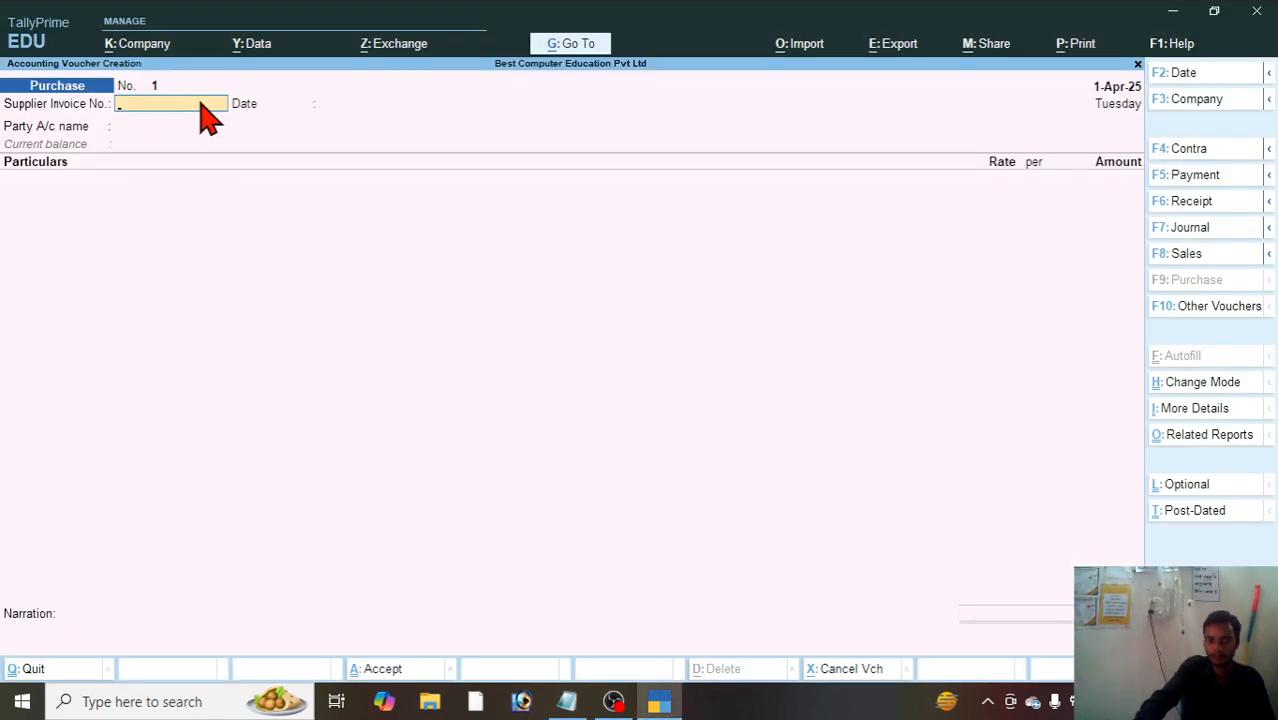
pyautogui.write('1')
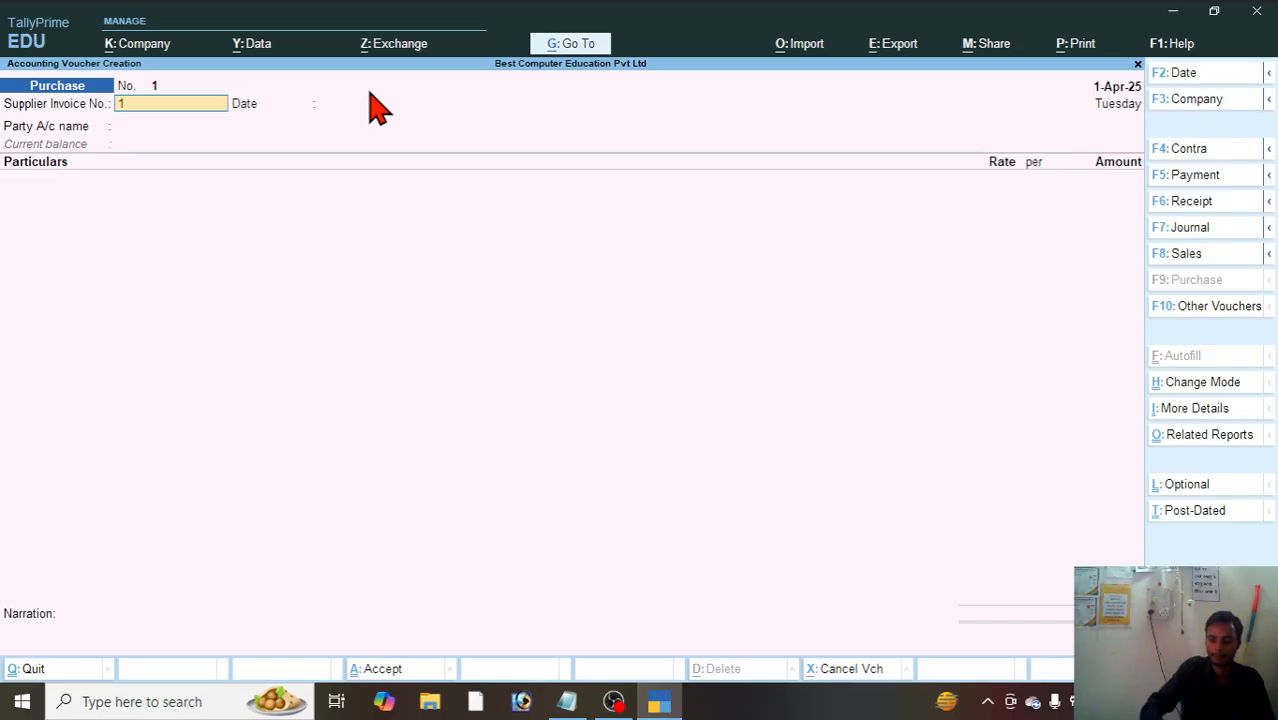
pyautogui.write('235')
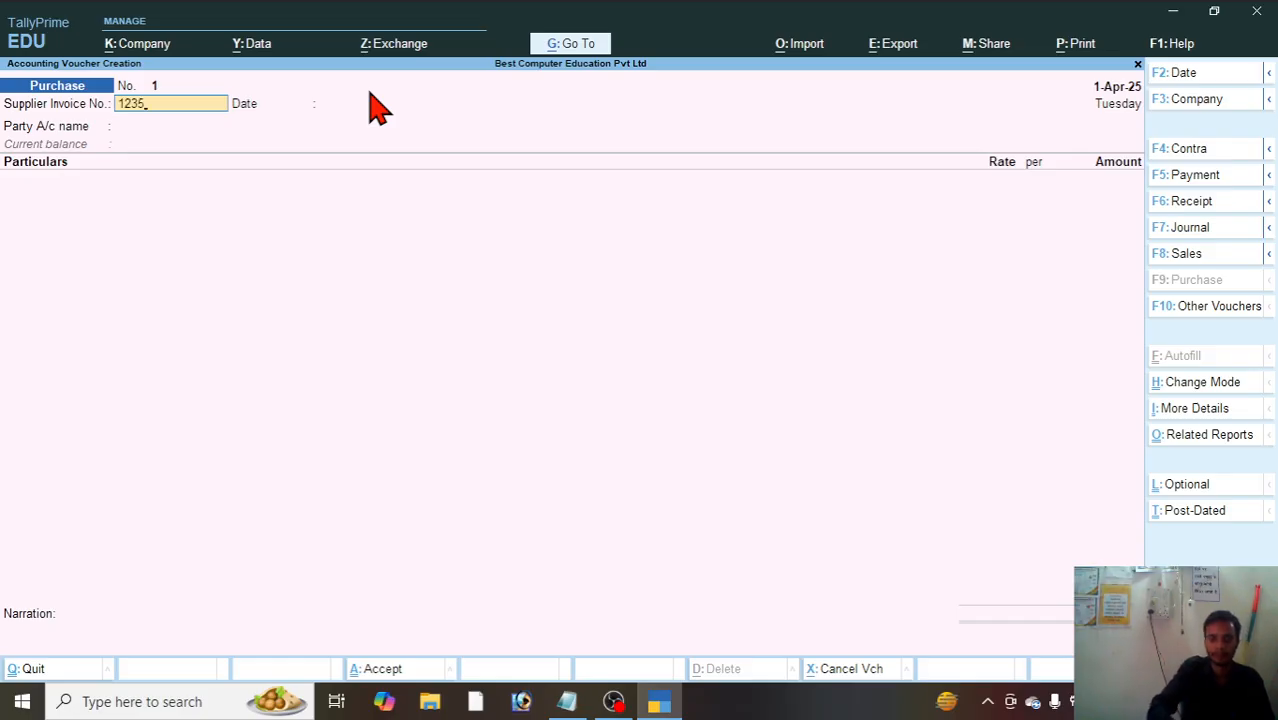
# Step: Keep 1-Apr-25 as the supplier invoice date, check the supplier in the Notepad exercise, and select the Hyderabad supplier as the Tally voucher's party account
pyautogui.press('Return')
pyautogui.press('Return')
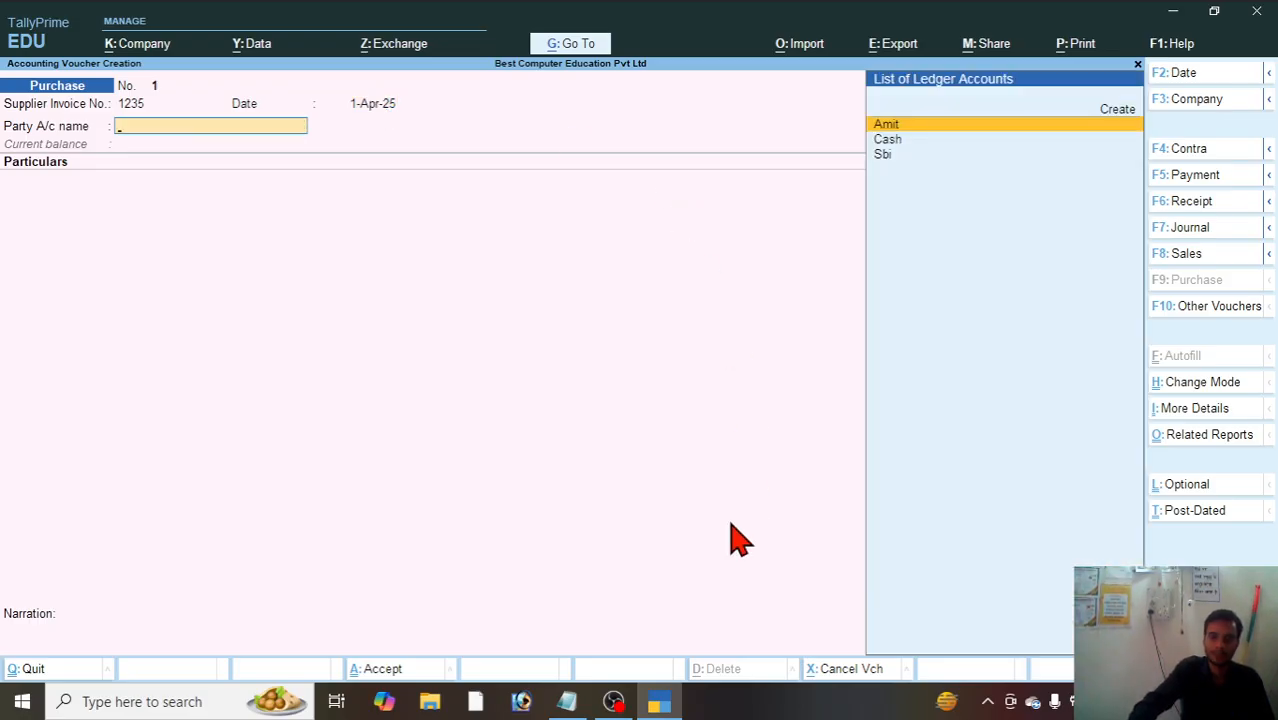
pyautogui.click(572, 700)
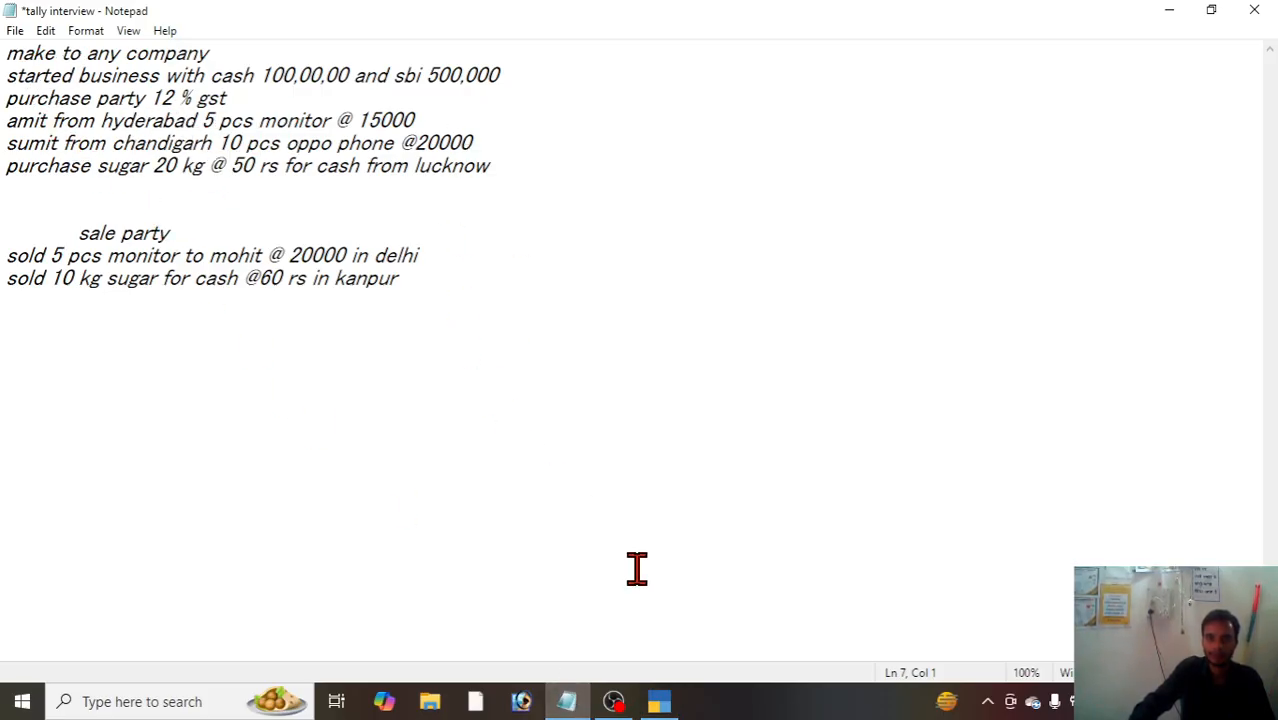
pyautogui.click(659, 701)
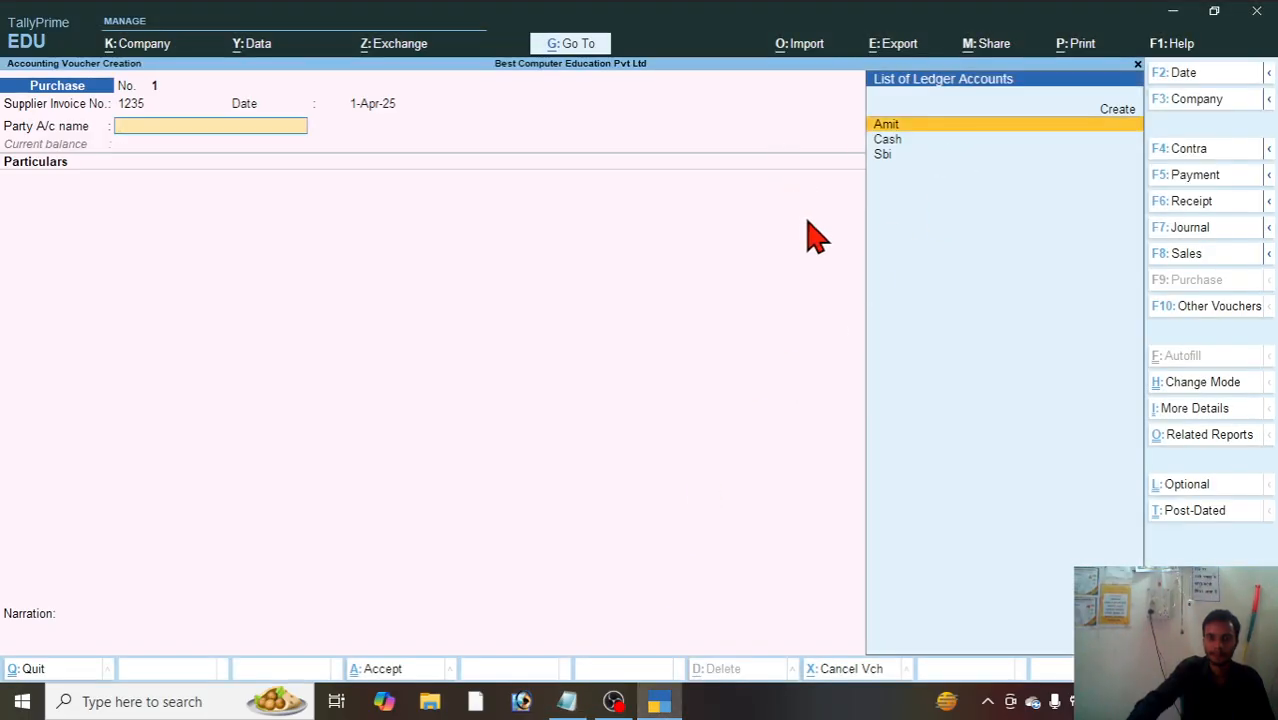
pyautogui.press('Return')
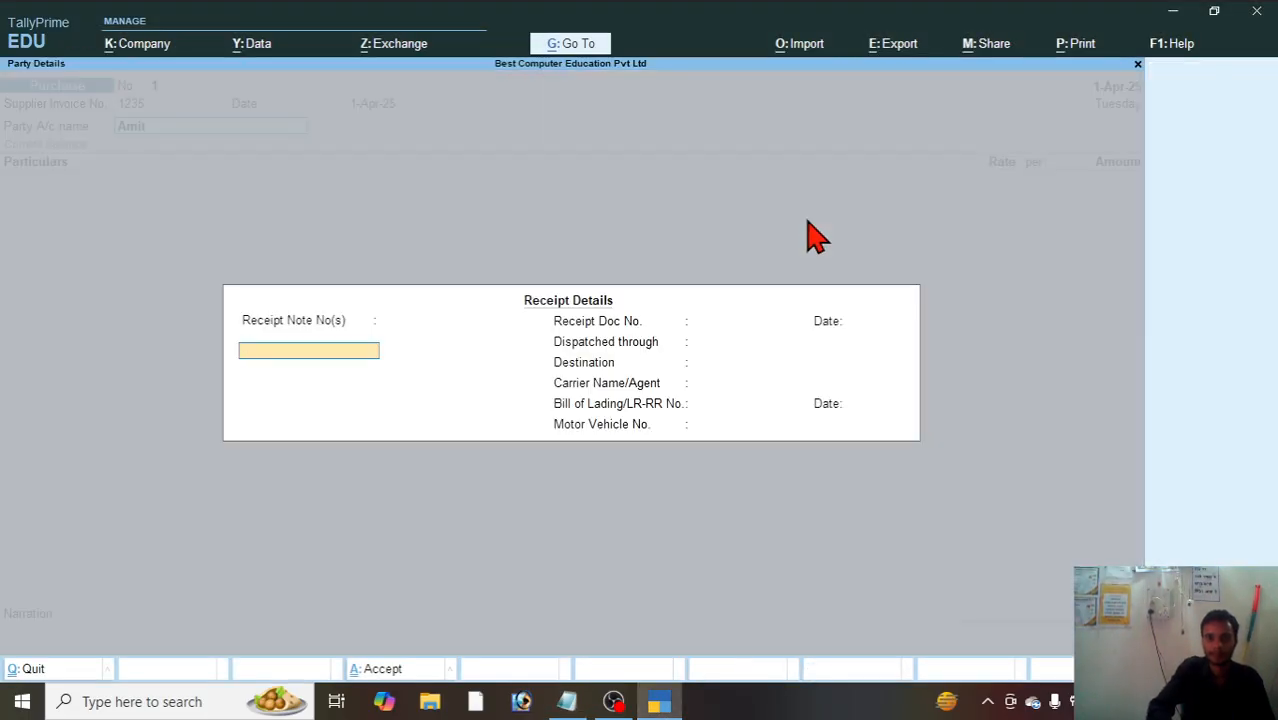
# Step: In the receipt details, enter receipt note number 1 dated 1-Apr-25, dispatched through Transport, with destination Hyderabad, leaving the receipt document number and date blank
pyautogui.write('1')
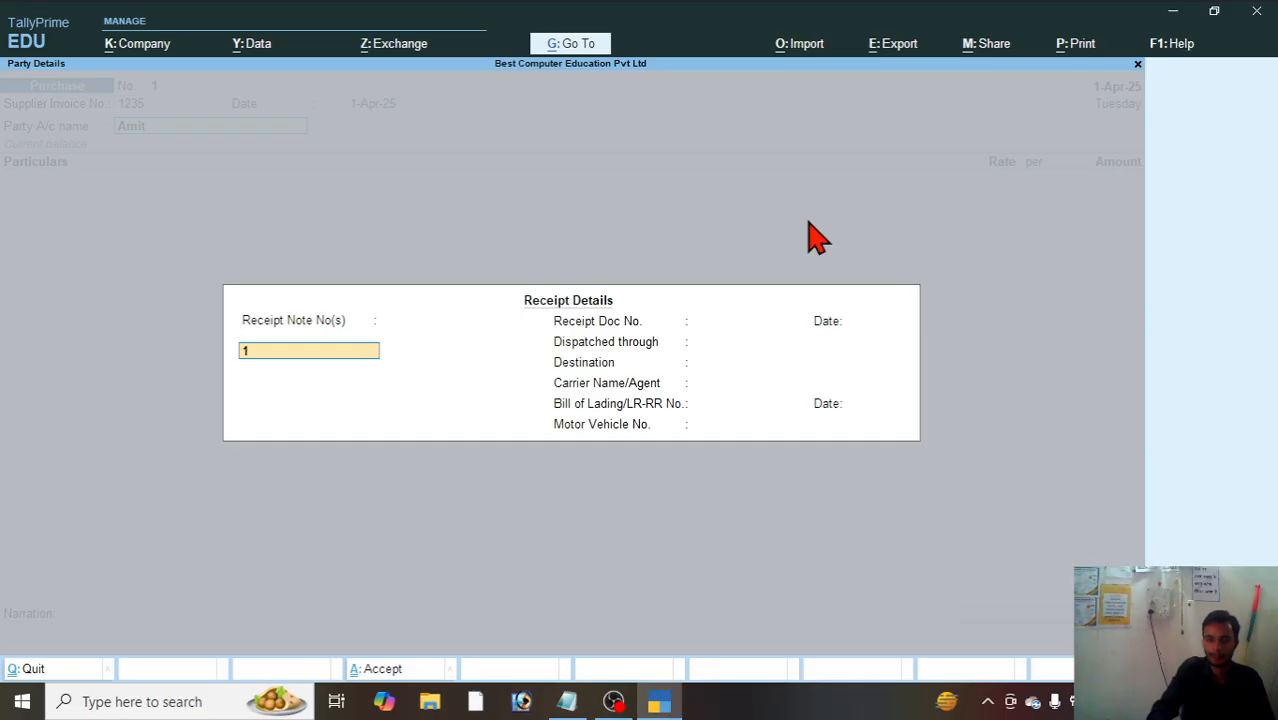
pyautogui.press('Return')
pyautogui.press('Return')
pyautogui.press('Return')
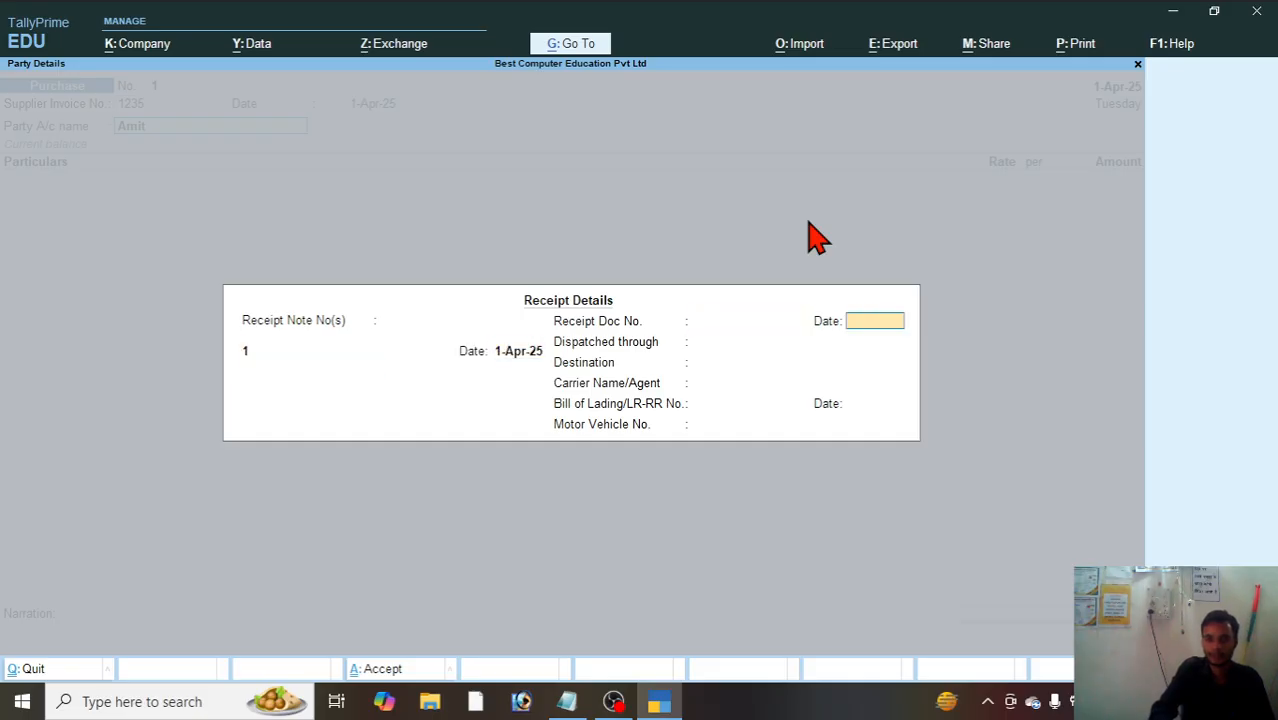
pyautogui.press('Return')
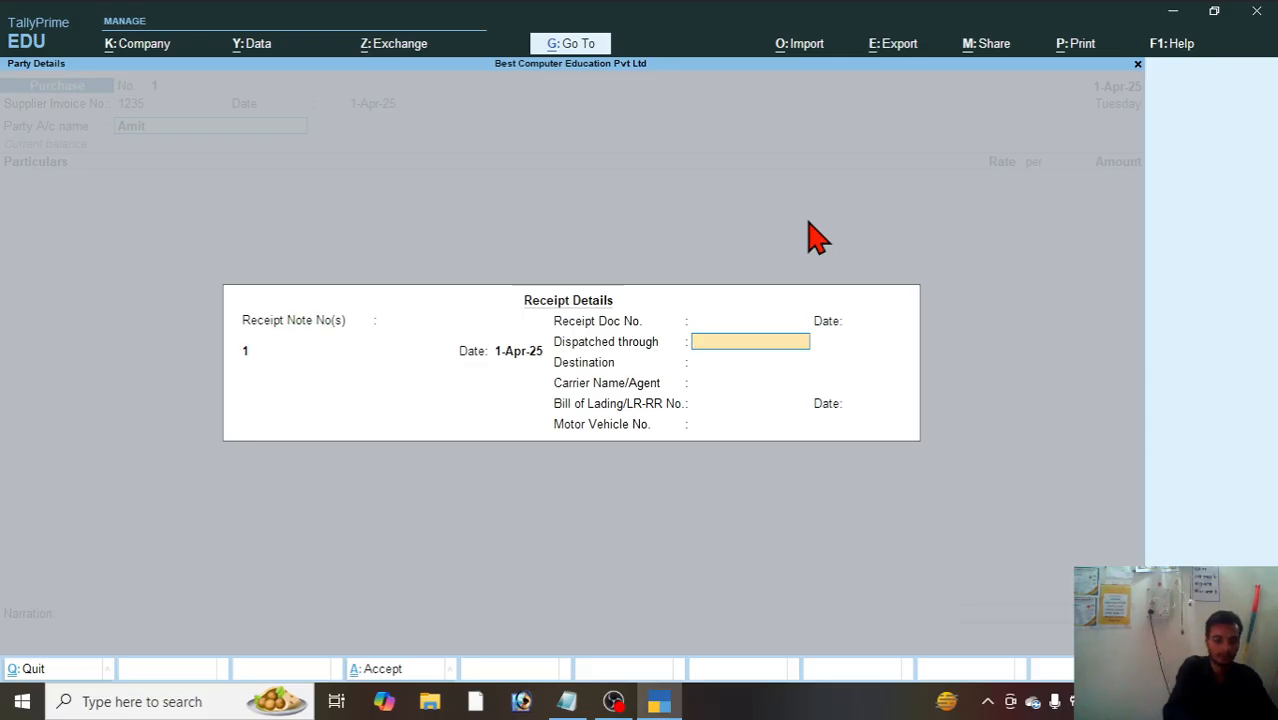
pyautogui.write('Transport')
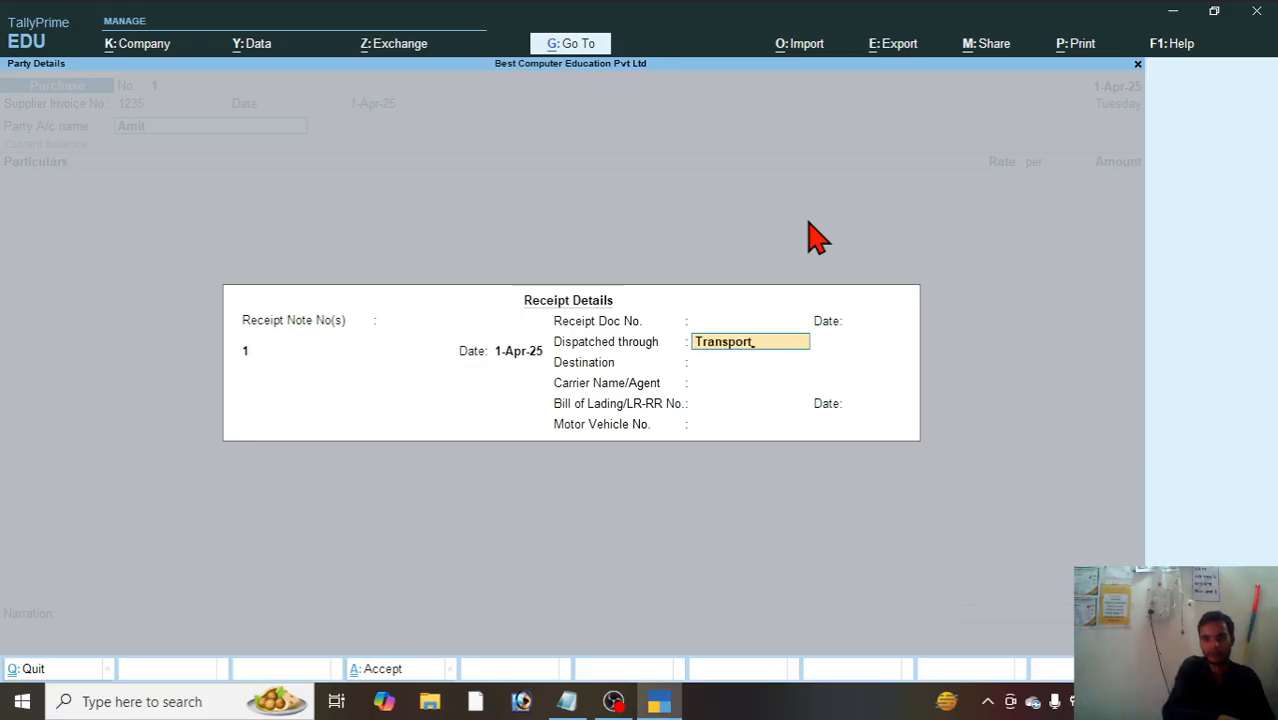
pyautogui.press('Return')
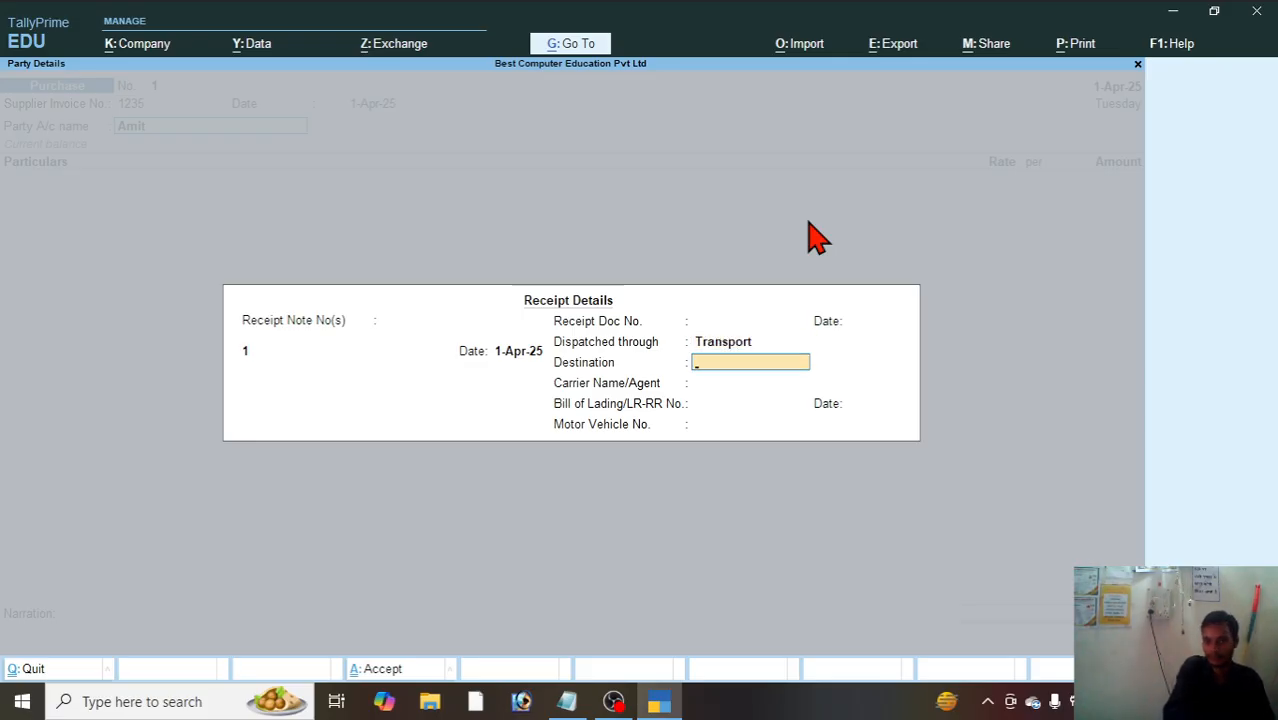
pyautogui.write('H')
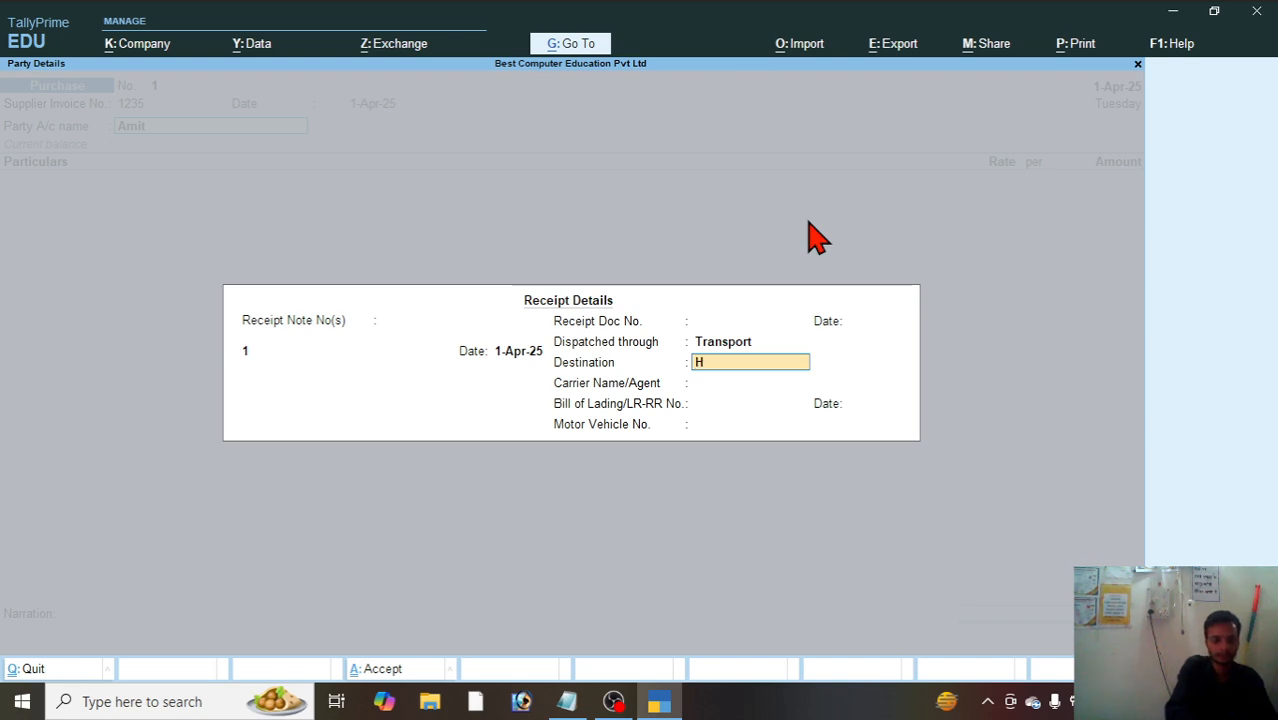
pyautogui.write('yderabad')
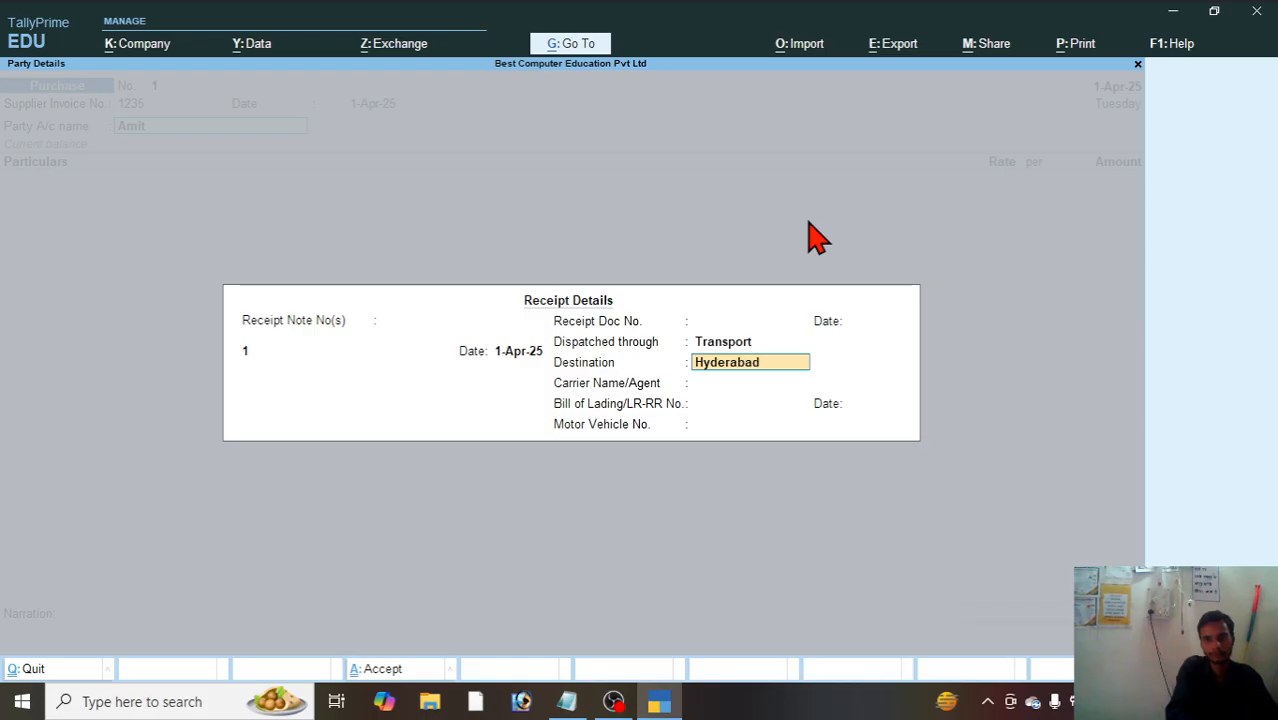
pyautogui.press('Return')
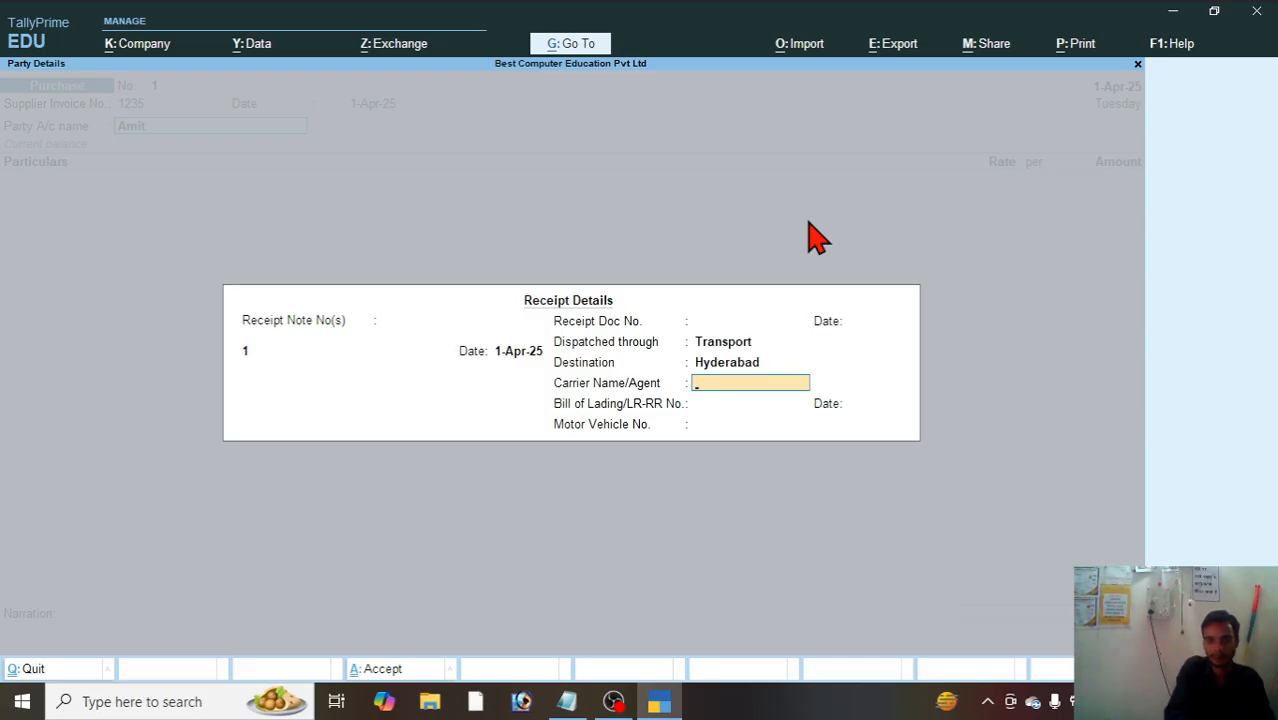
# Step: Enter the carrier agent's name, bill of lading number 1245 without a date, and motor vehicle number 1245 in the receipt details
pyautogui.write('Deepak')
pyautogui.press('Return')
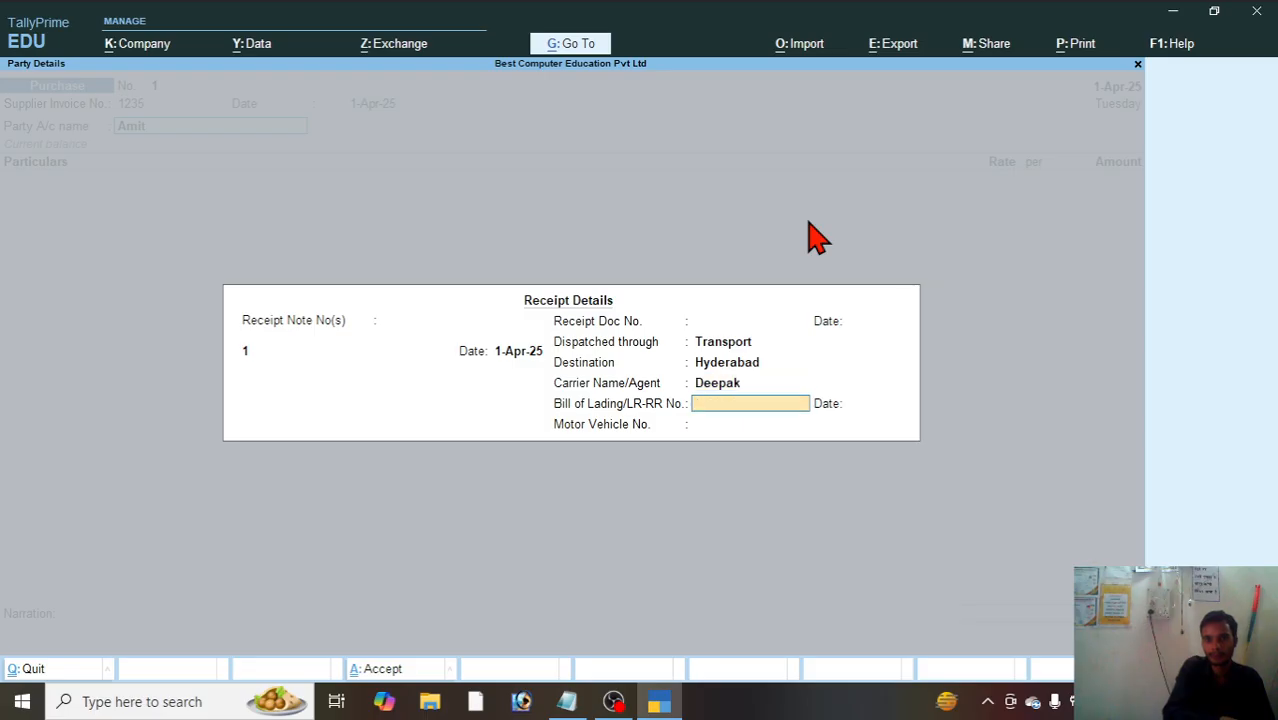
pyautogui.write('1245')
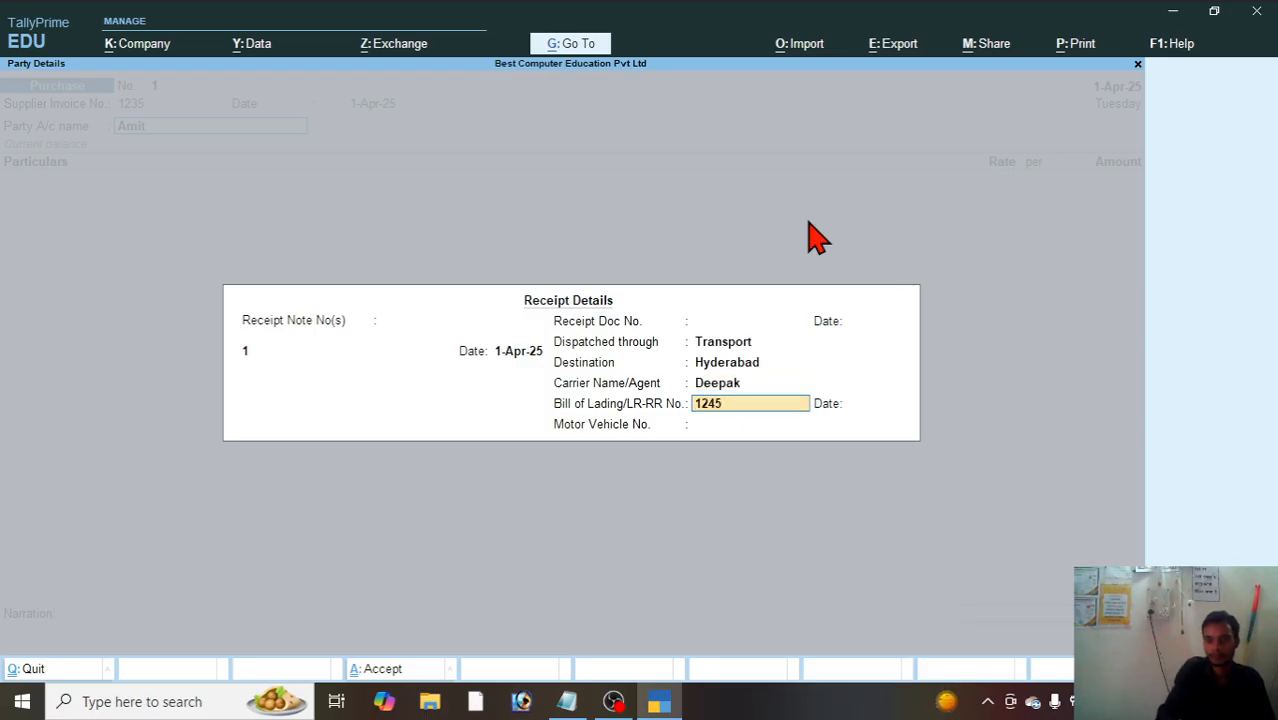
pyautogui.press('Return')
pyautogui.press('Return')
pyautogui.write('1245')
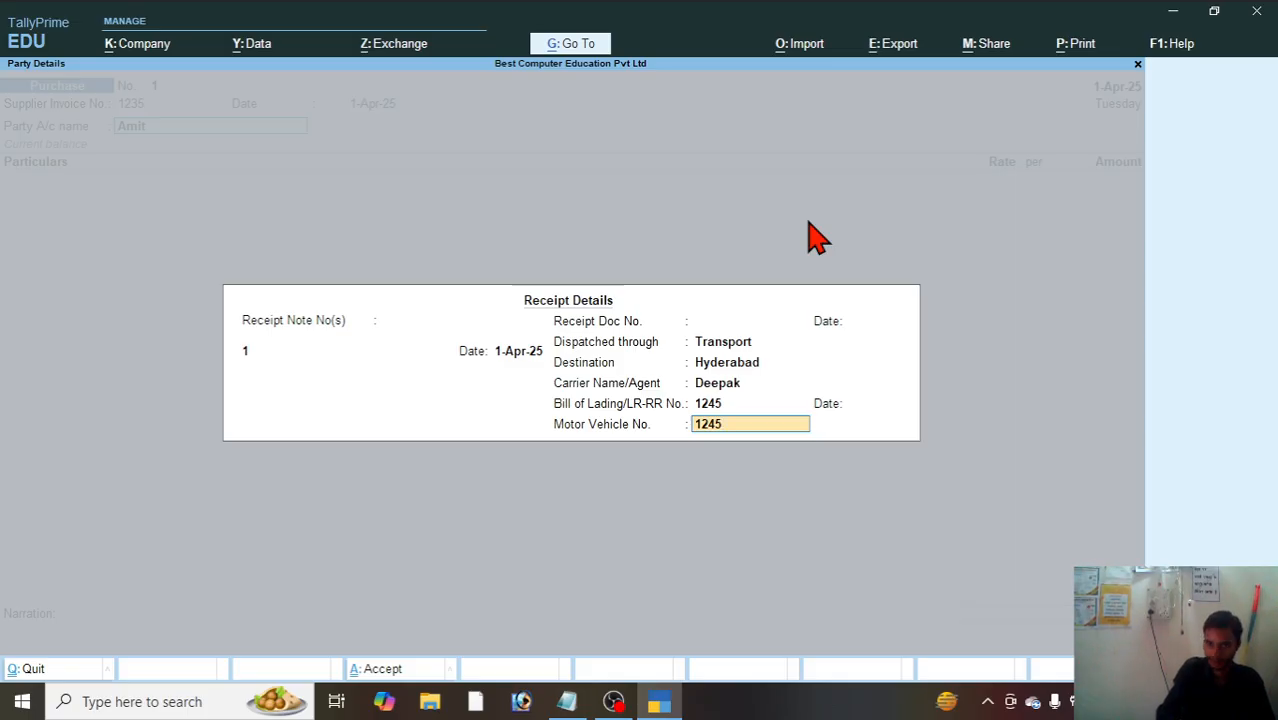
pyautogui.press('Return')
# Step: Accept the supplier's party details with Telangana, India, Regular GST registration, a blank GSTIN and Uttar Pradesh as place of supply
pyautogui.press('Return')
pyautogui.press('Return')
pyautogui.press('Return')
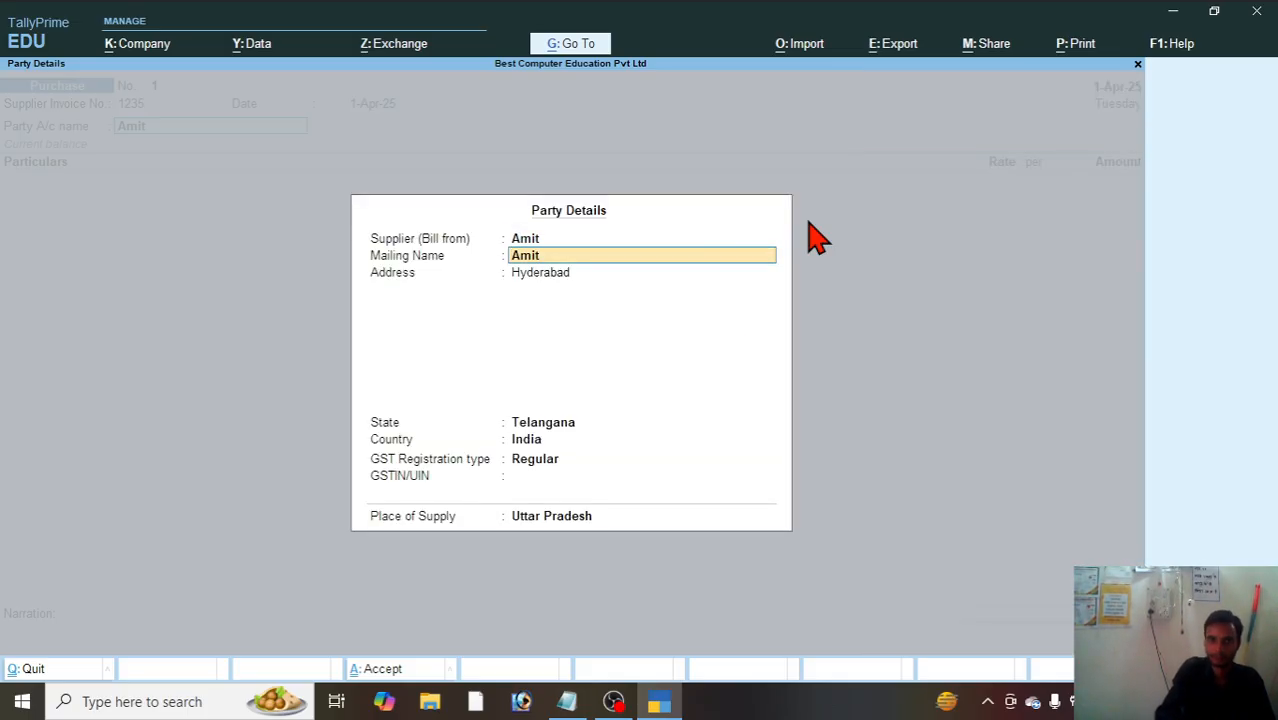
pyautogui.press('Return')
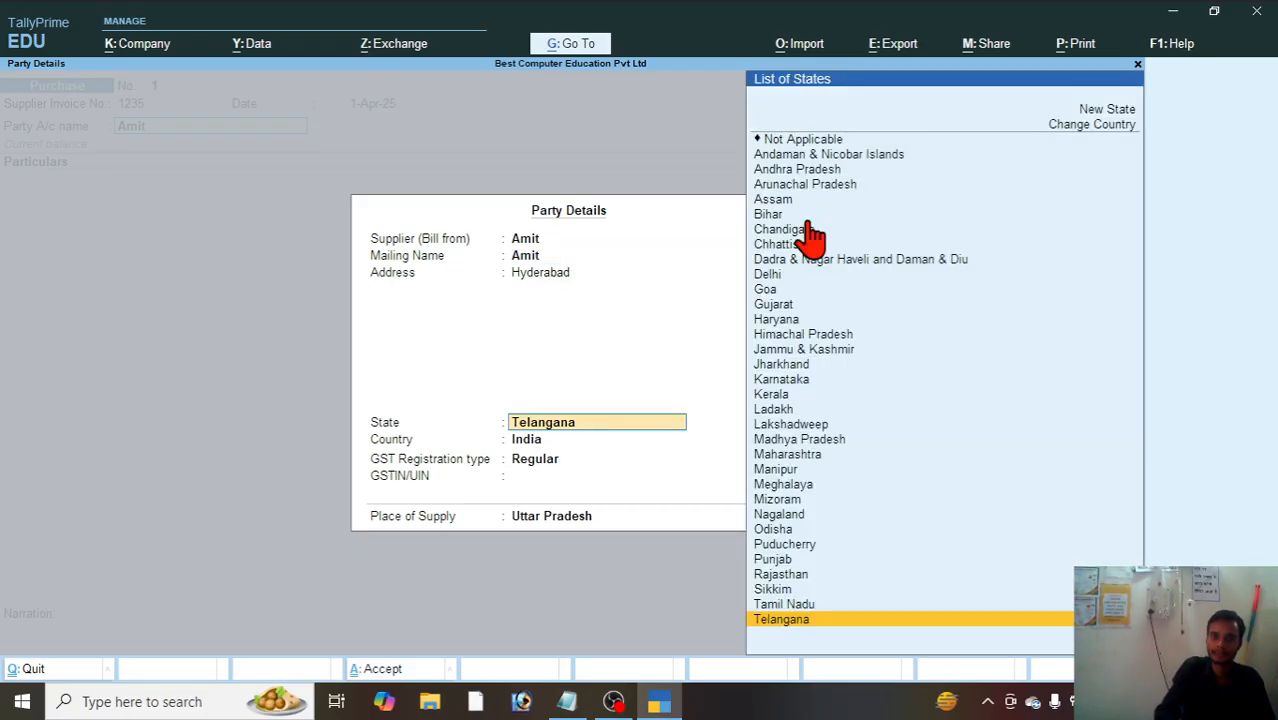
pyautogui.press('Return')
pyautogui.press('Return')
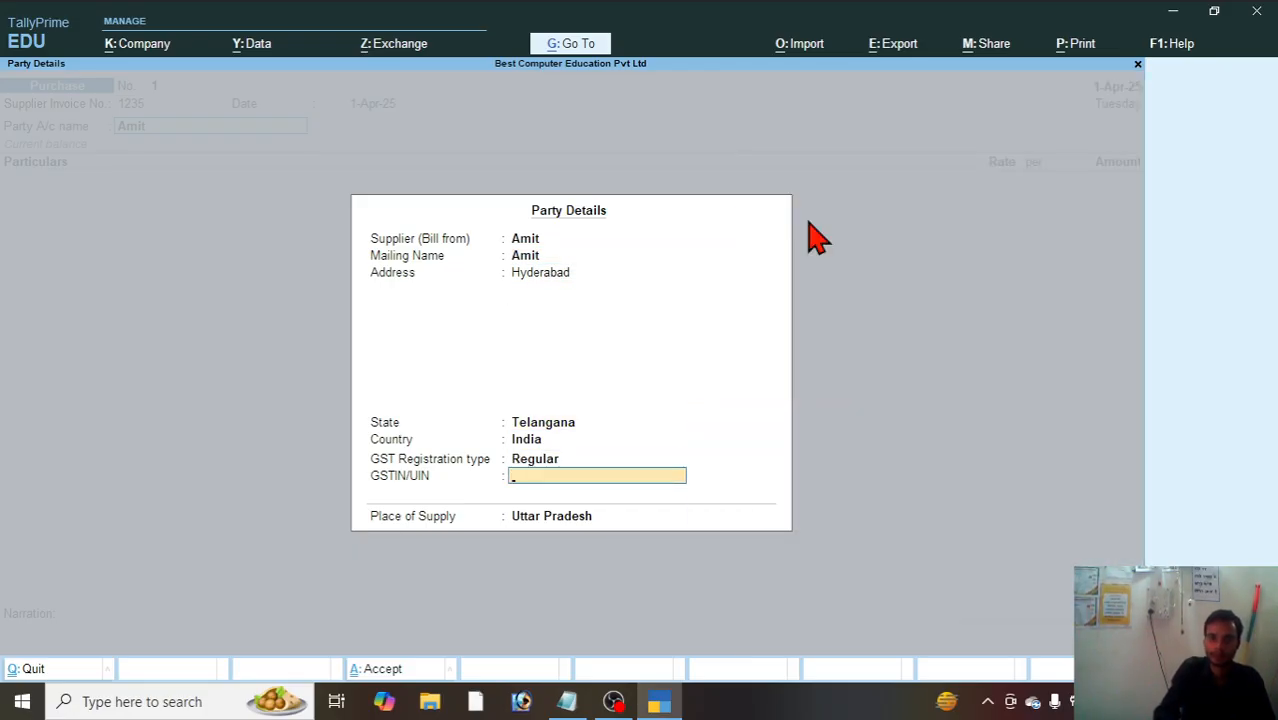
pyautogui.press('Return')
pyautogui.press('Return')
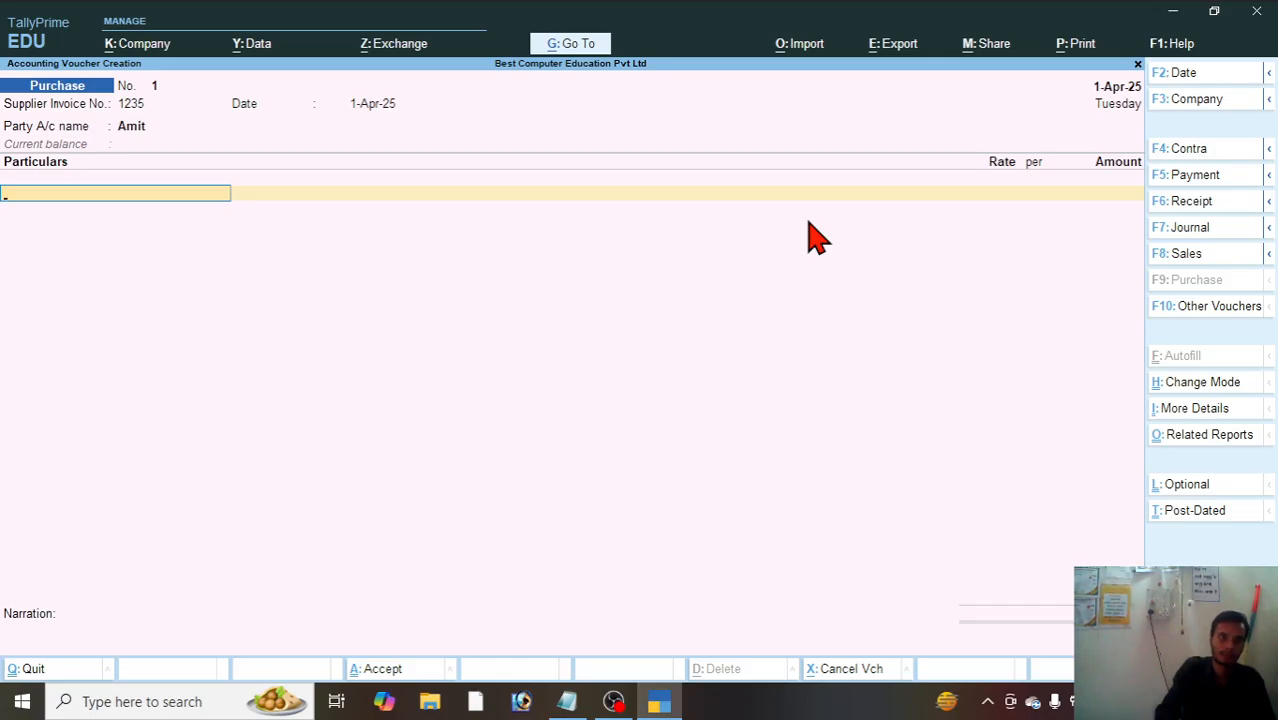
# Step: Check the monitor purchase in the Notepad exercise, then look for Monitor in the Tally voucher's particulars and expand the ledger list
pyautogui.click(568, 704)
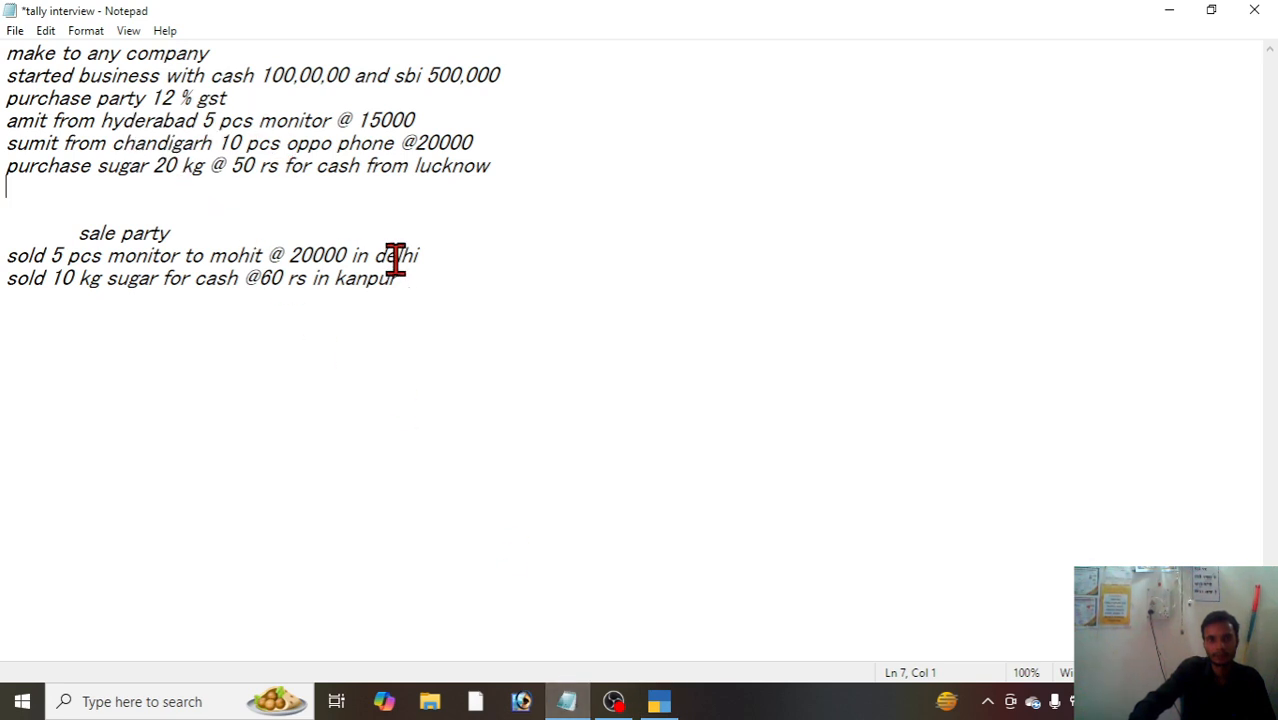
pyautogui.click(660, 701)
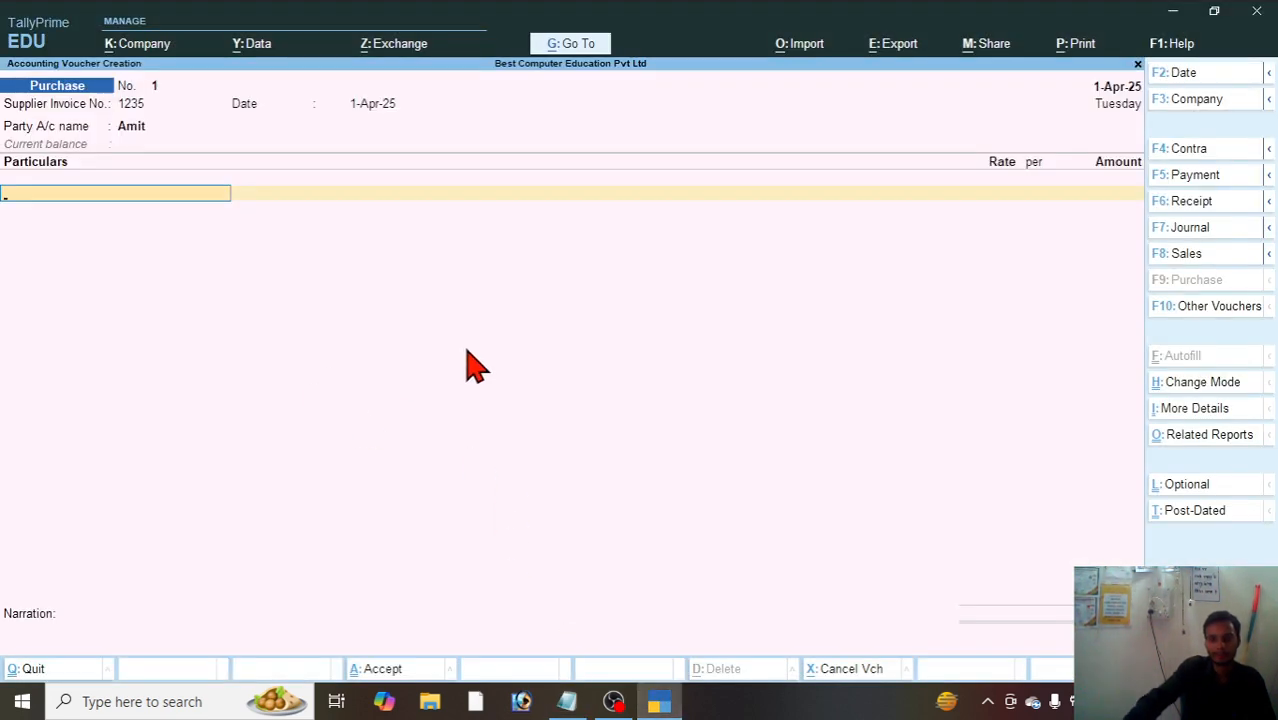
pyautogui.write('M')
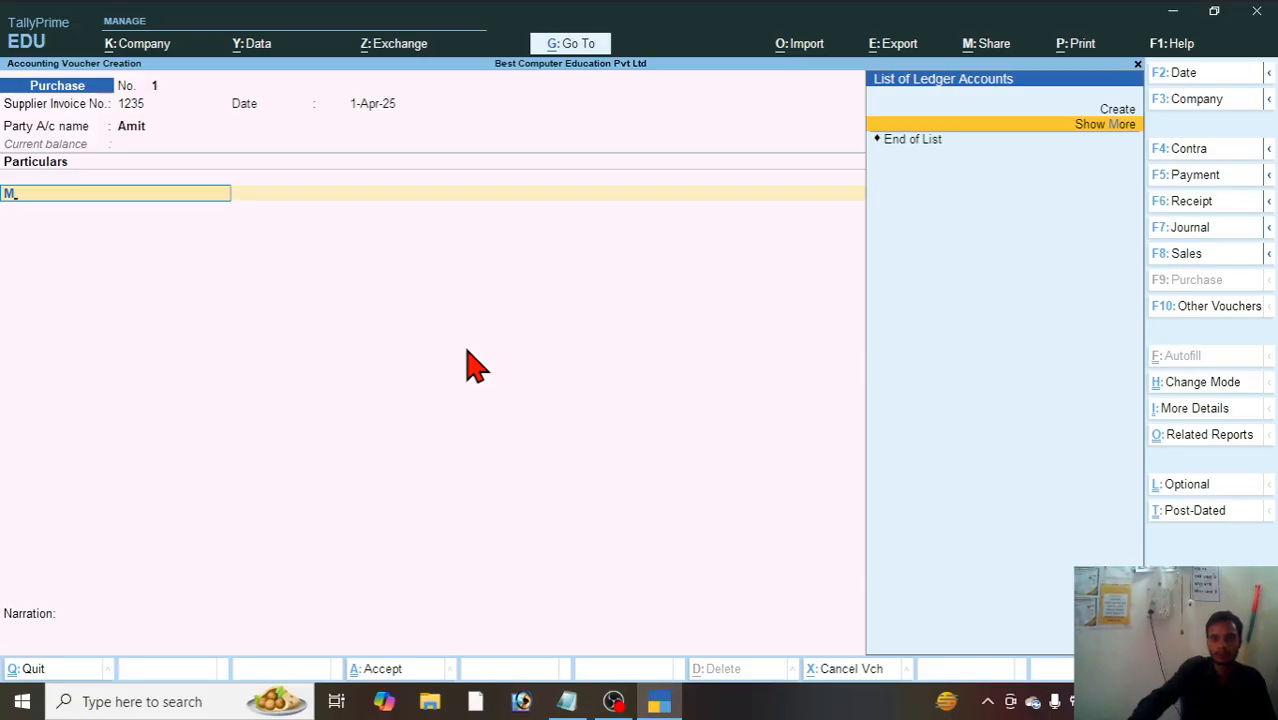
pyautogui.press('BackSpace')
pyautogui.click(1078, 135)
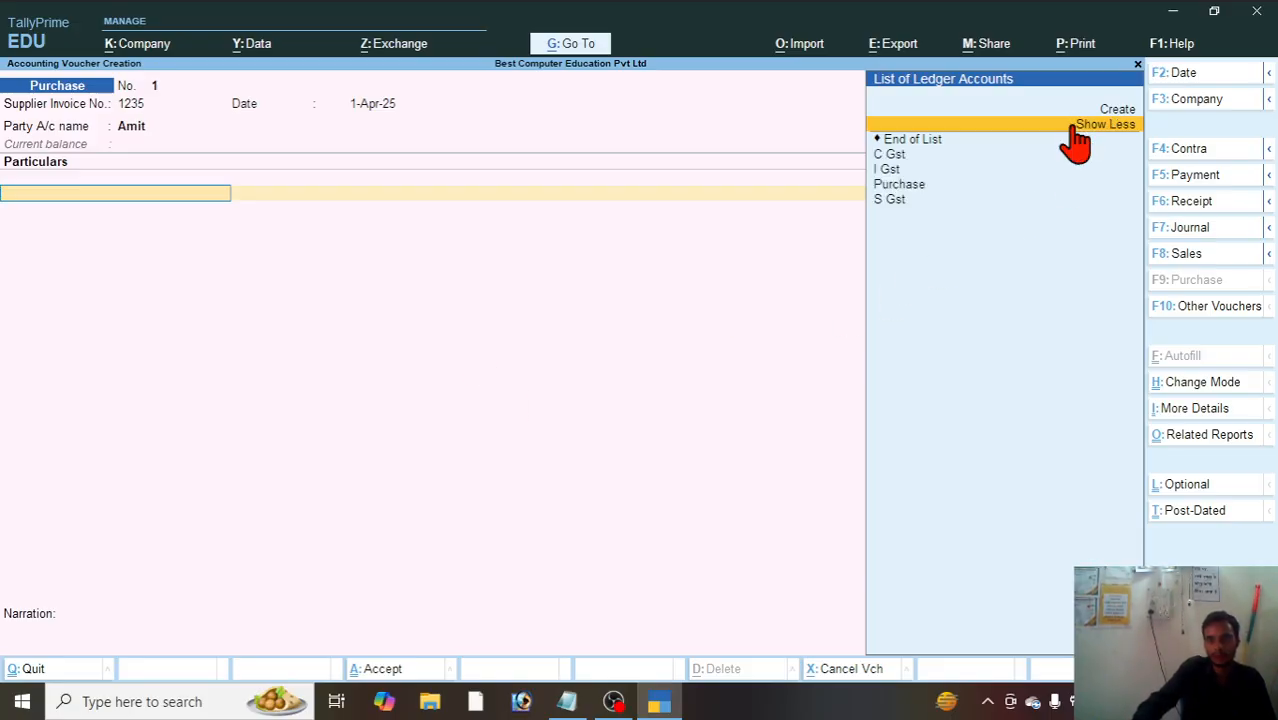
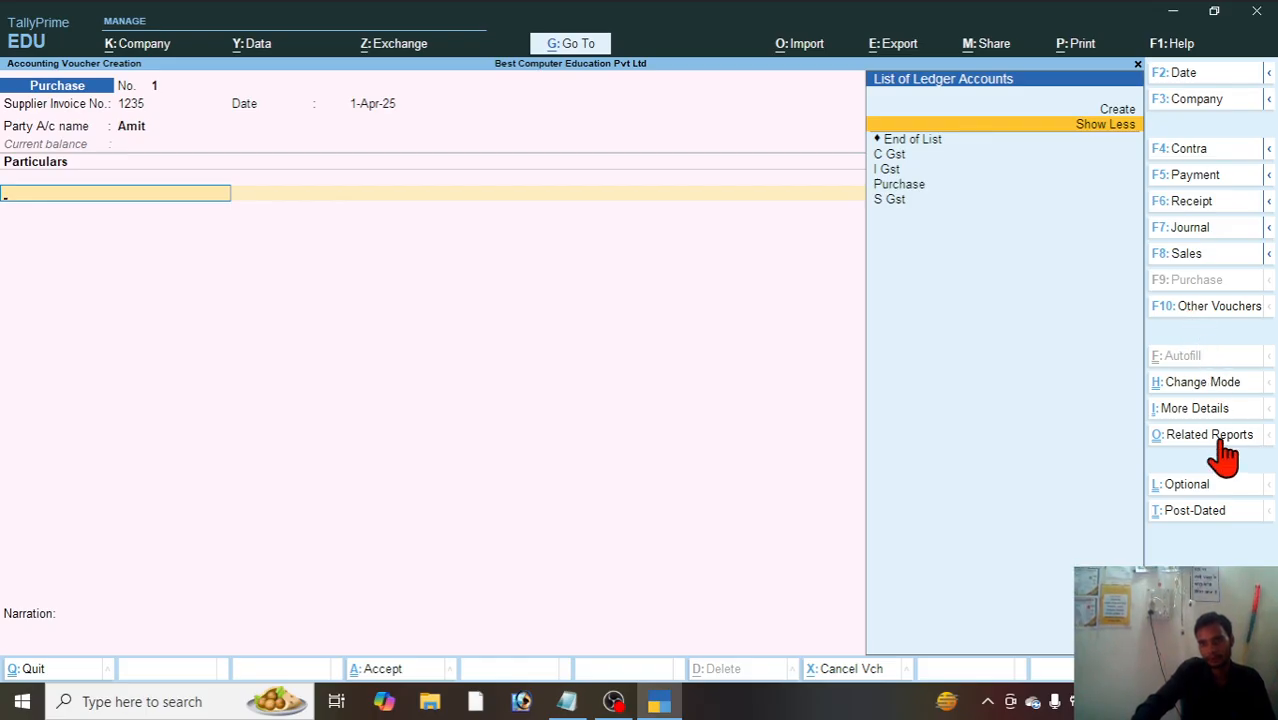
# Step: Change the purchase voucher mode to Item Invoice
pyautogui.click(1183, 382)
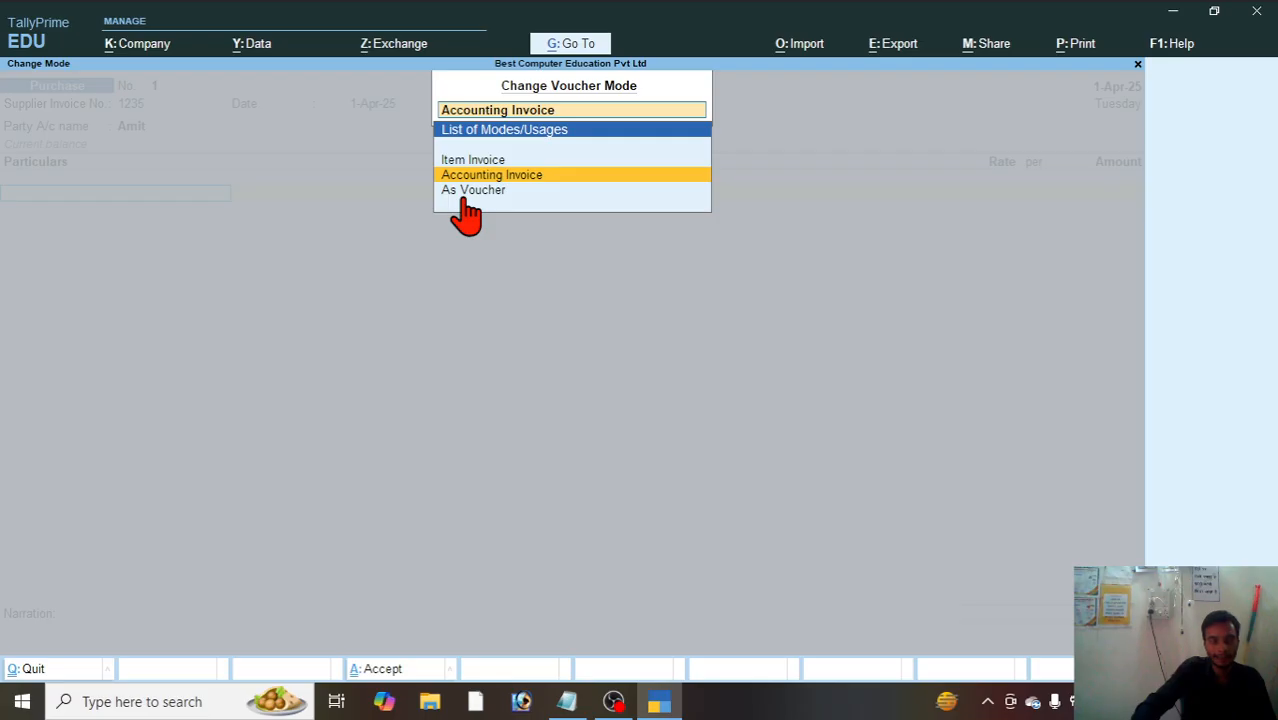
pyautogui.press('Down')
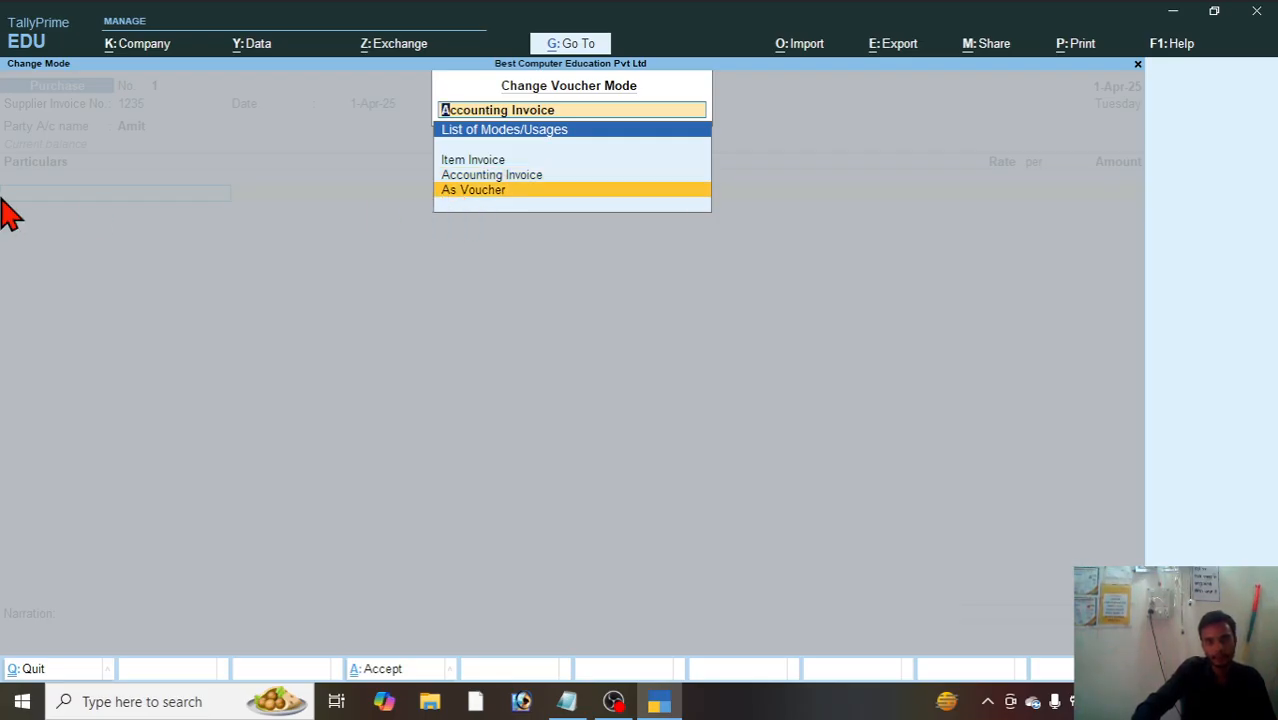
pyautogui.click(461, 163)
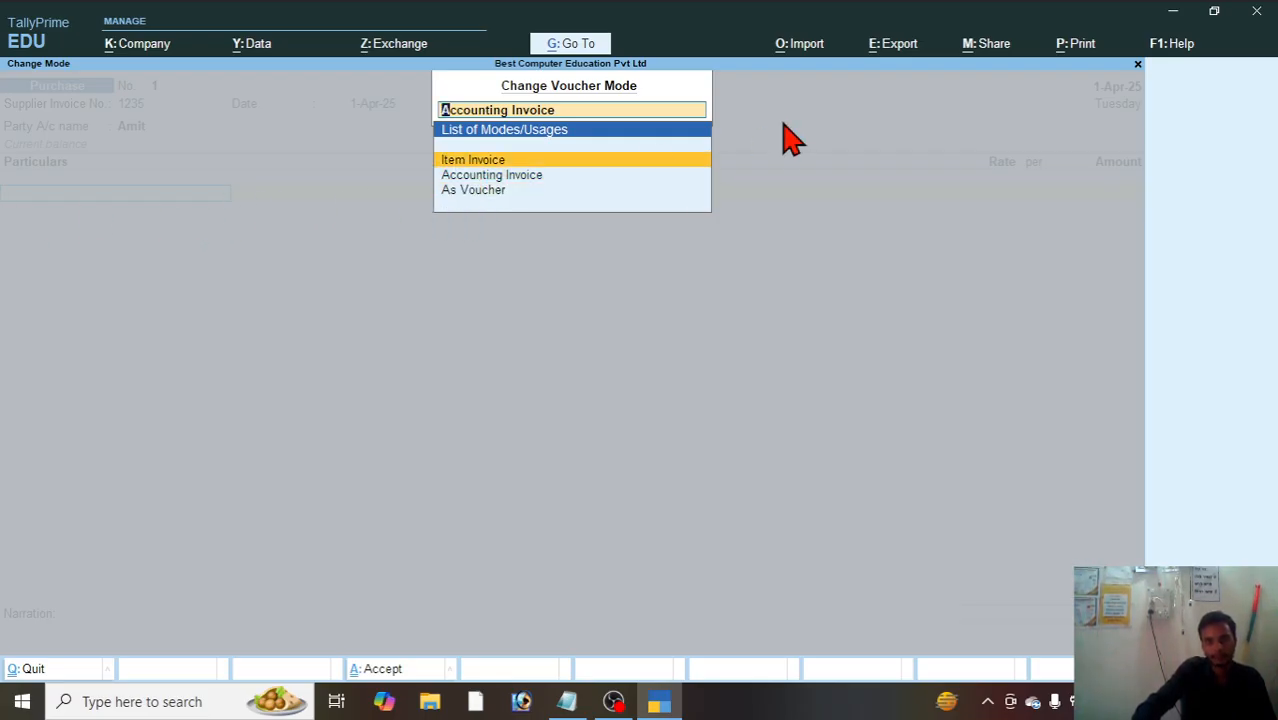
pyautogui.press('Return')
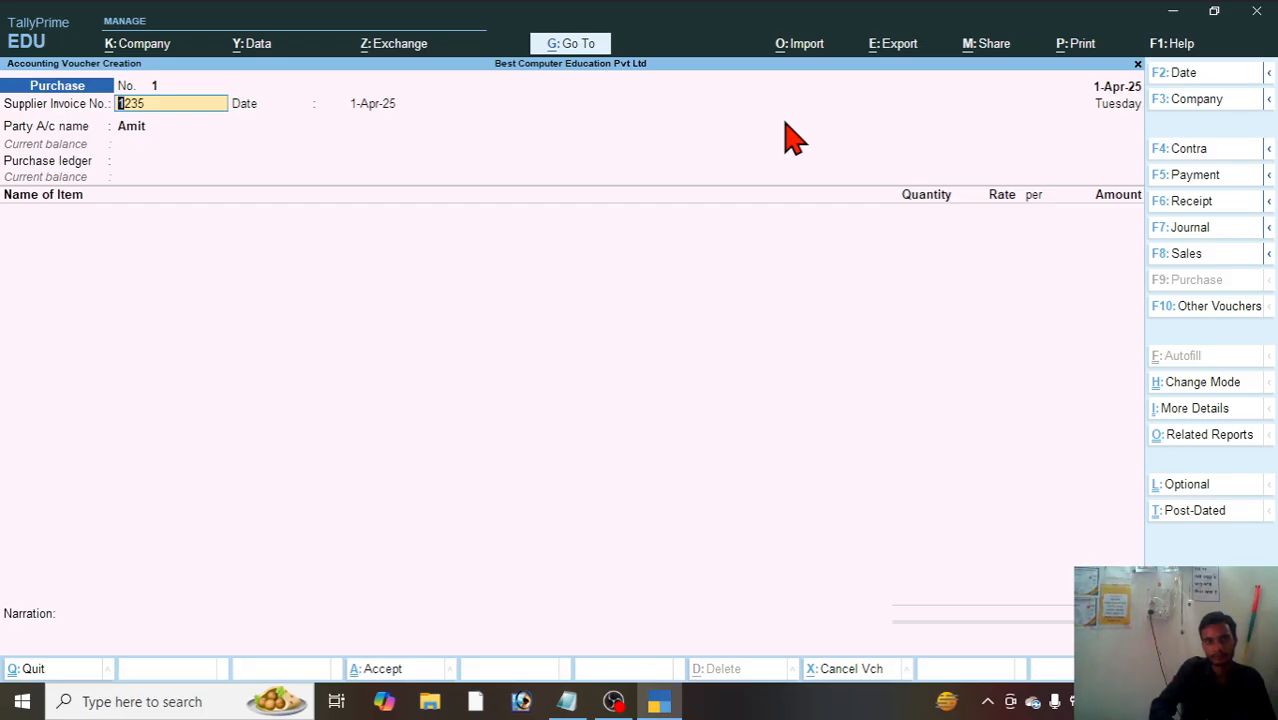
# Step: Accept the existing supplier invoice, receipt and party details, and choose Purchase as the purchase ledger
pyautogui.press('Return')
pyautogui.press('Return')
pyautogui.press('Return')
pyautogui.press('Return')
pyautogui.press('Return')
pyautogui.press('Return')
pyautogui.press('Return')
pyautogui.press('Return')
pyautogui.press('Return')
pyautogui.press('Return')
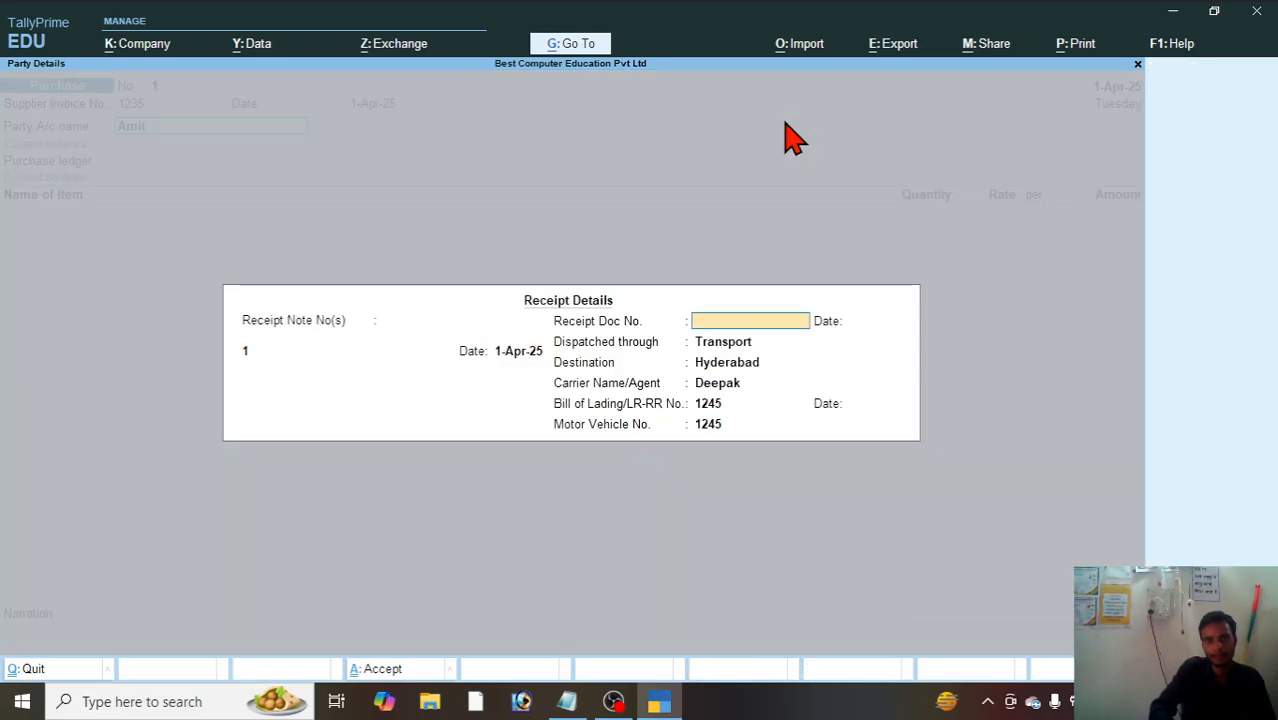
pyautogui.press('Return')
pyautogui.press('Return')
pyautogui.press('Return')
pyautogui.press('Return')
pyautogui.press('Return')
pyautogui.press('Return')
pyautogui.press('Return')
pyautogui.press('Return')
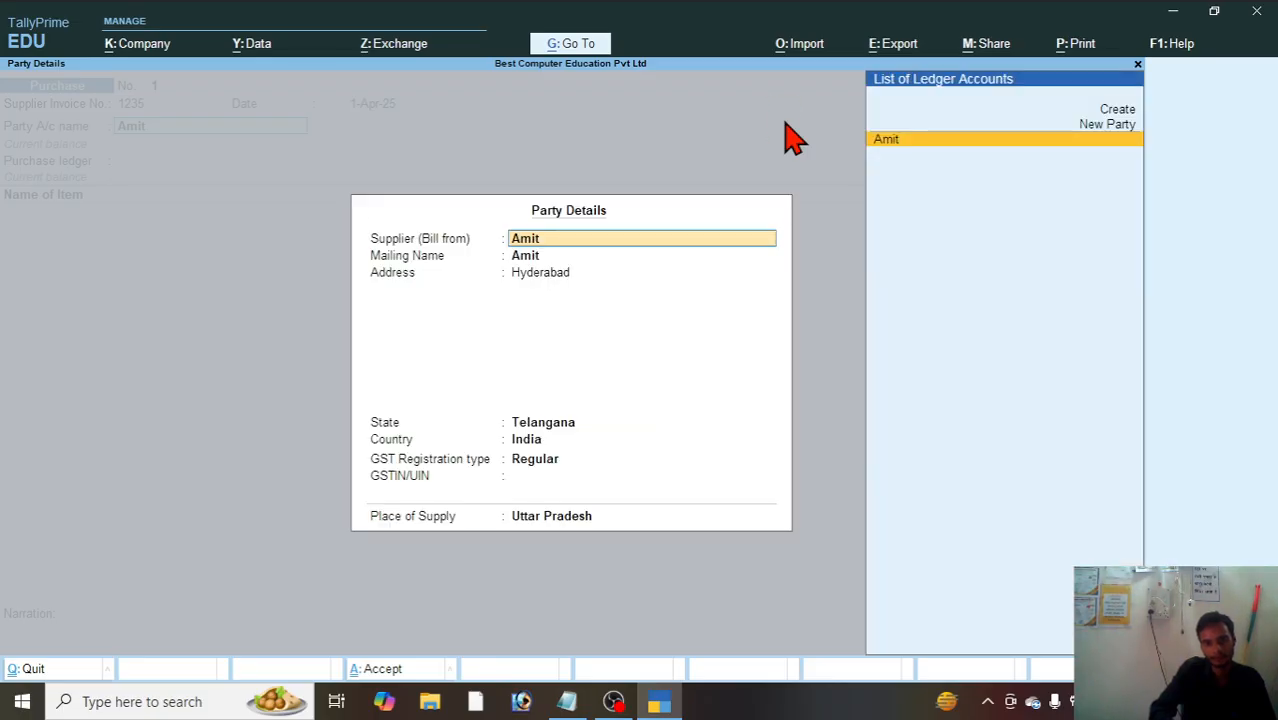
pyautogui.press('Return')
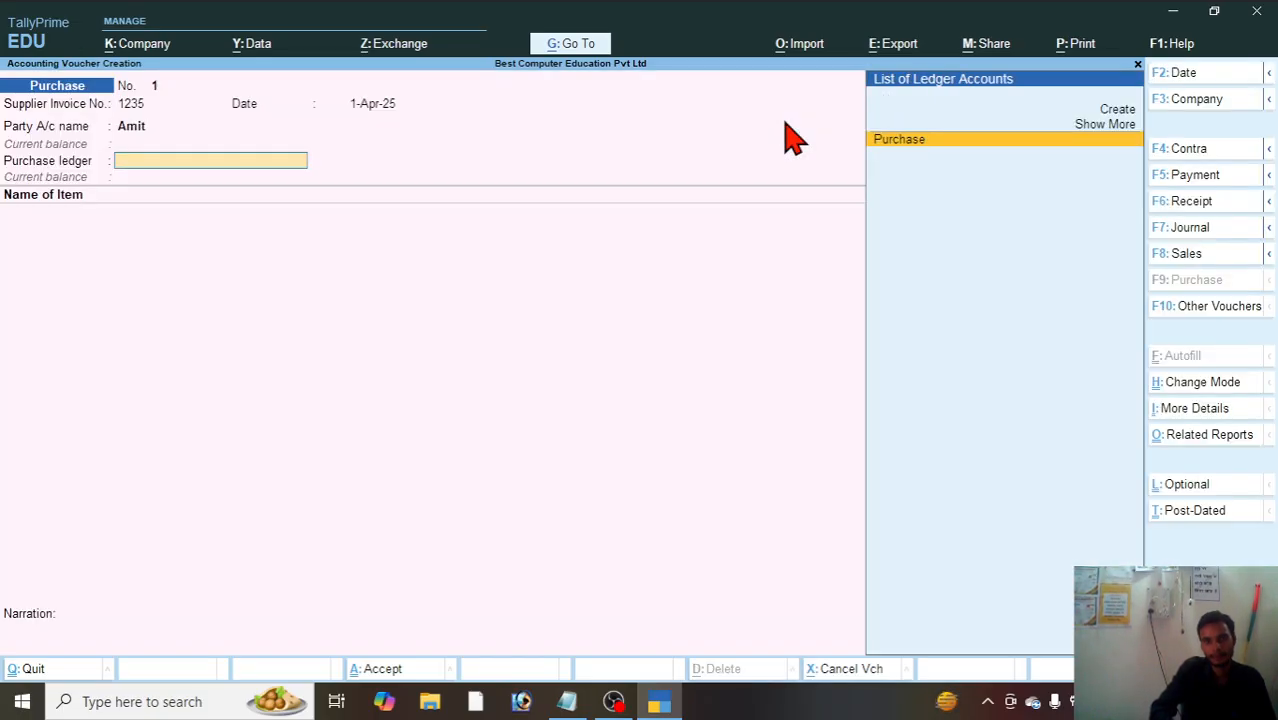
pyautogui.press('Return')
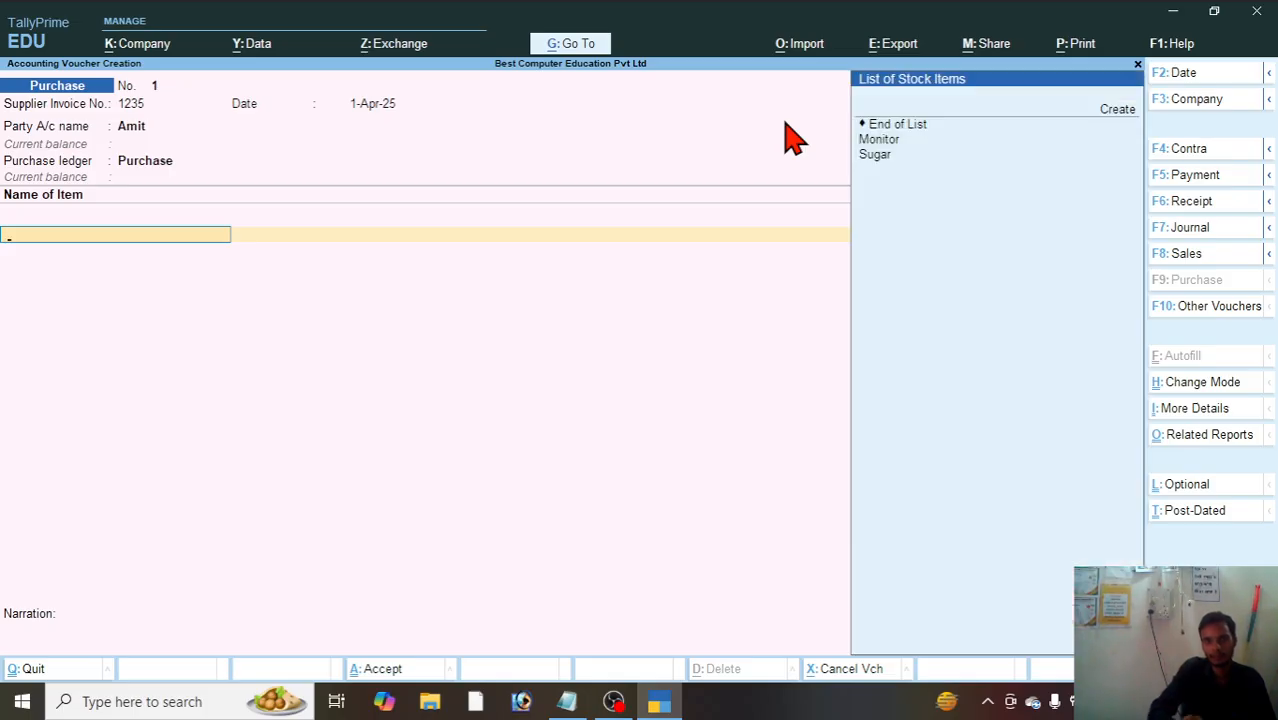
# Step: Add the stock item Monitor to the purchase with a quantity of 5 pcs at a rate of 15000 per pcs
pyautogui.press('Down')
pyautogui.press('Down')
pyautogui.press('Down')
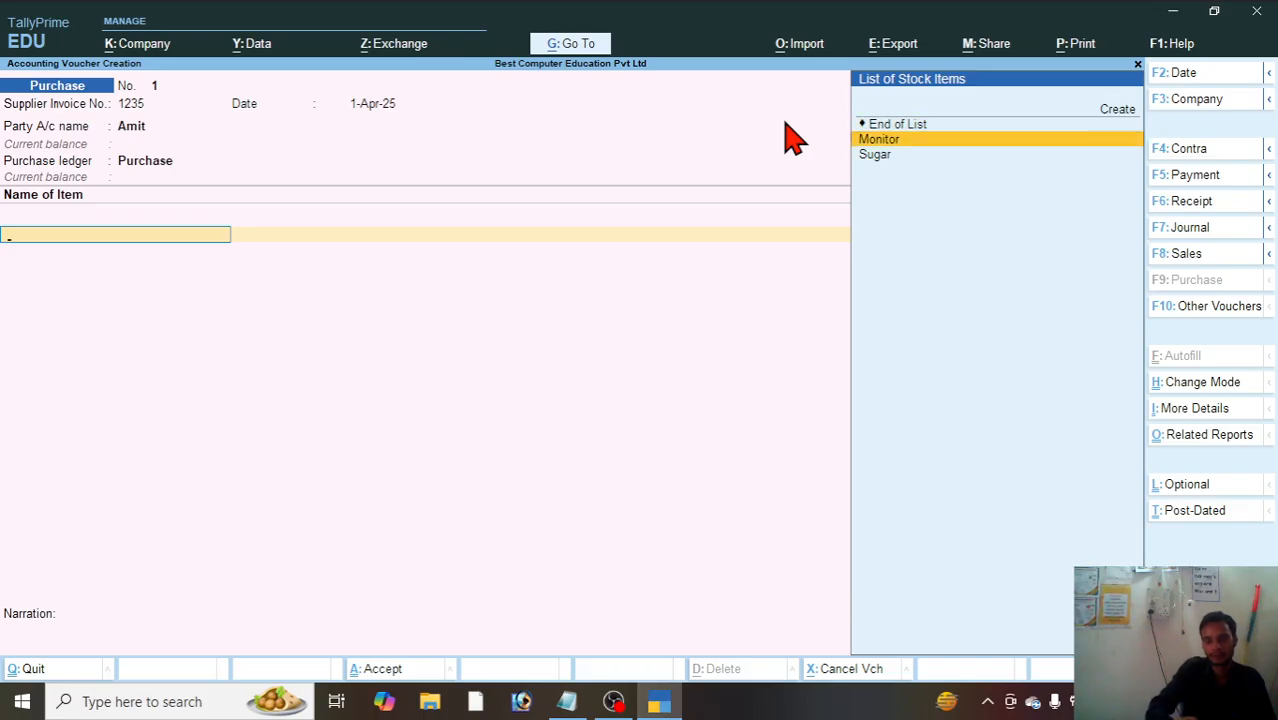
pyautogui.press('Return')
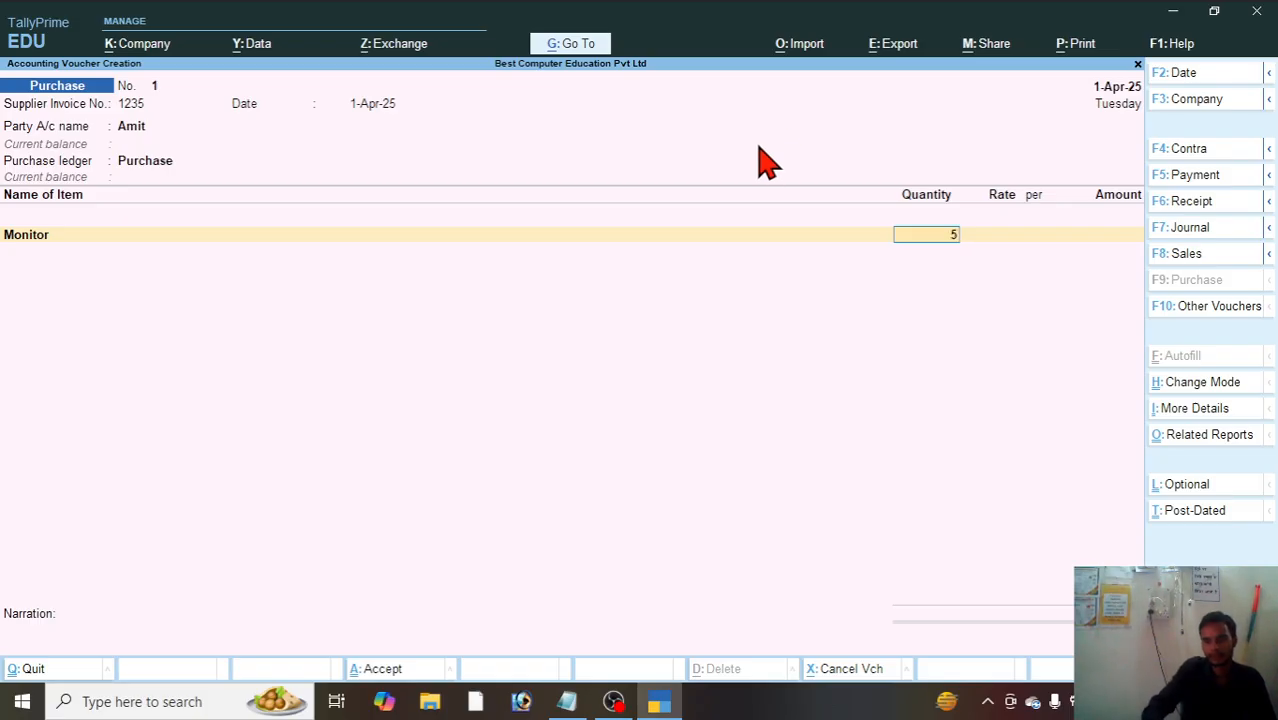
pyautogui.press('Return')
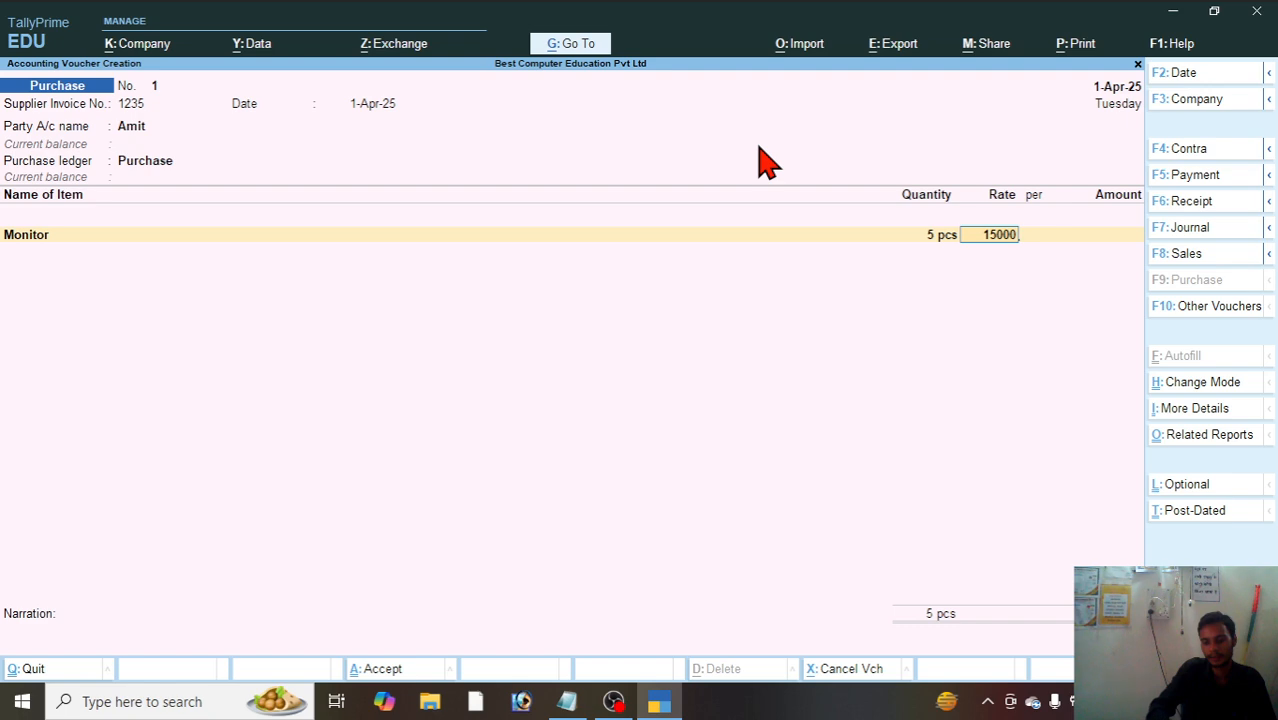
pyautogui.press('Return')
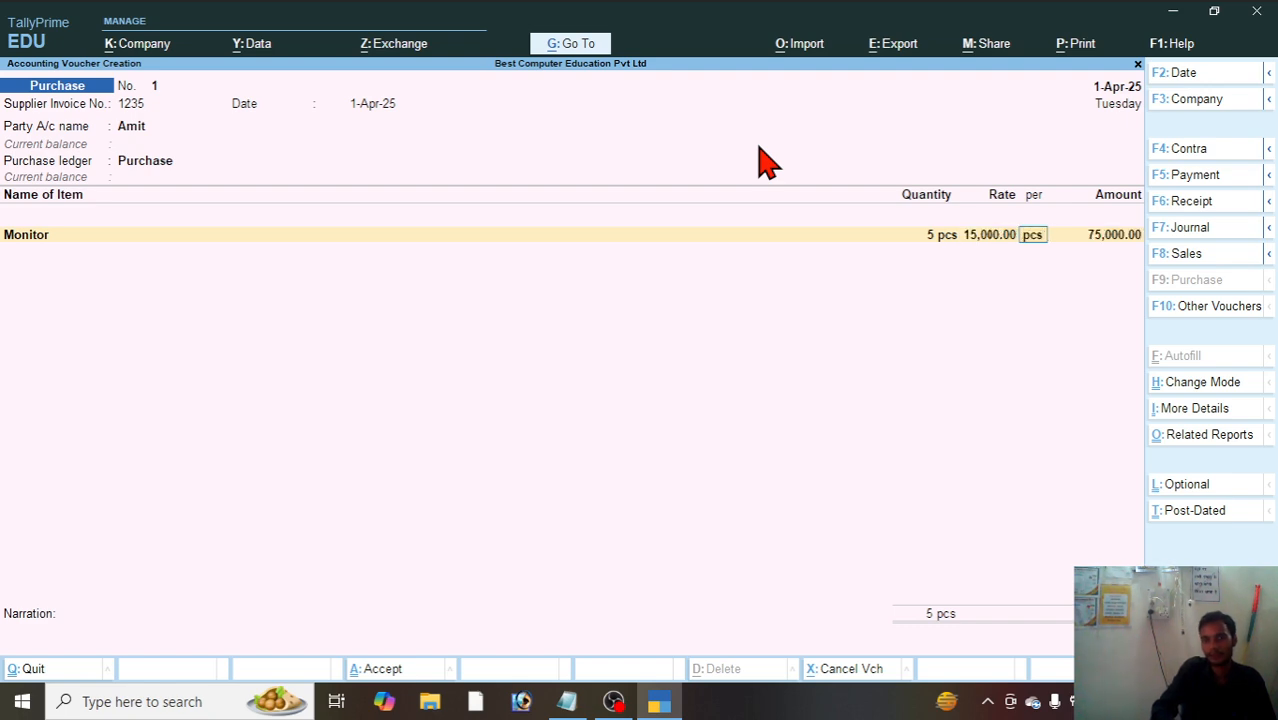
pyautogui.press('Return')
pyautogui.press('Return')
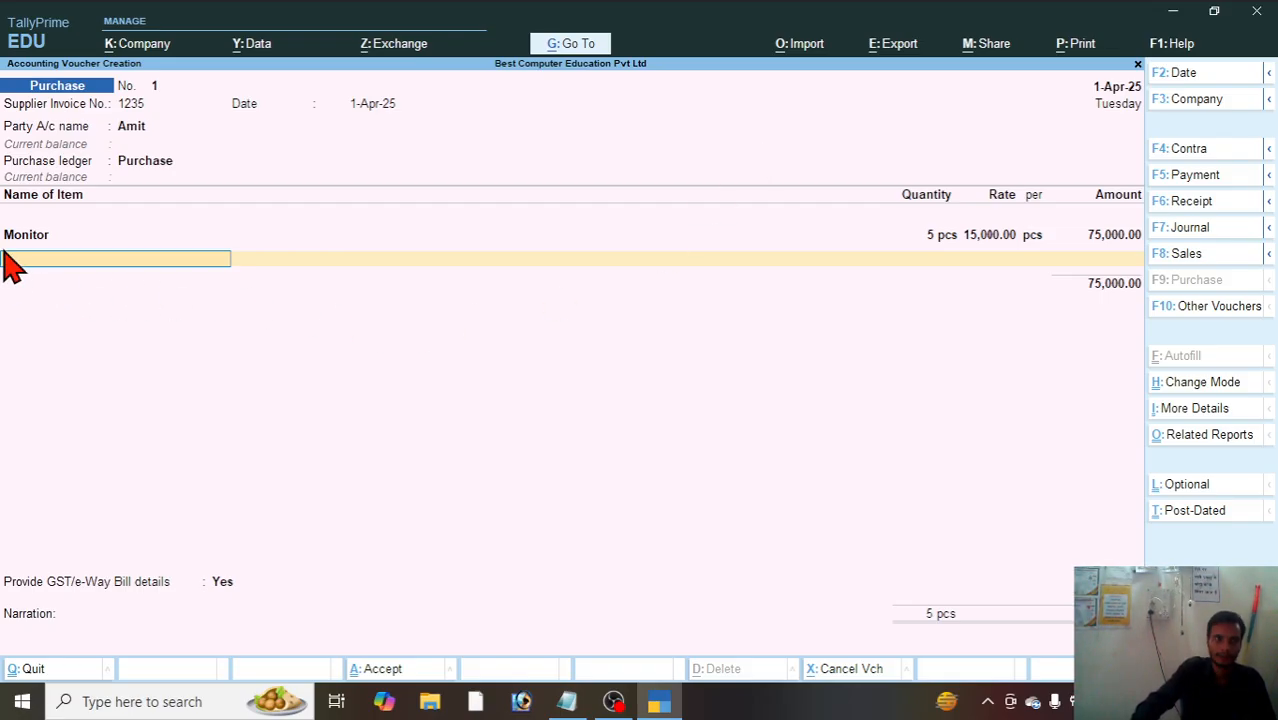
# Step: End the item list and add the I Gst ledger to the purchase voucher
pyautogui.press('Return')
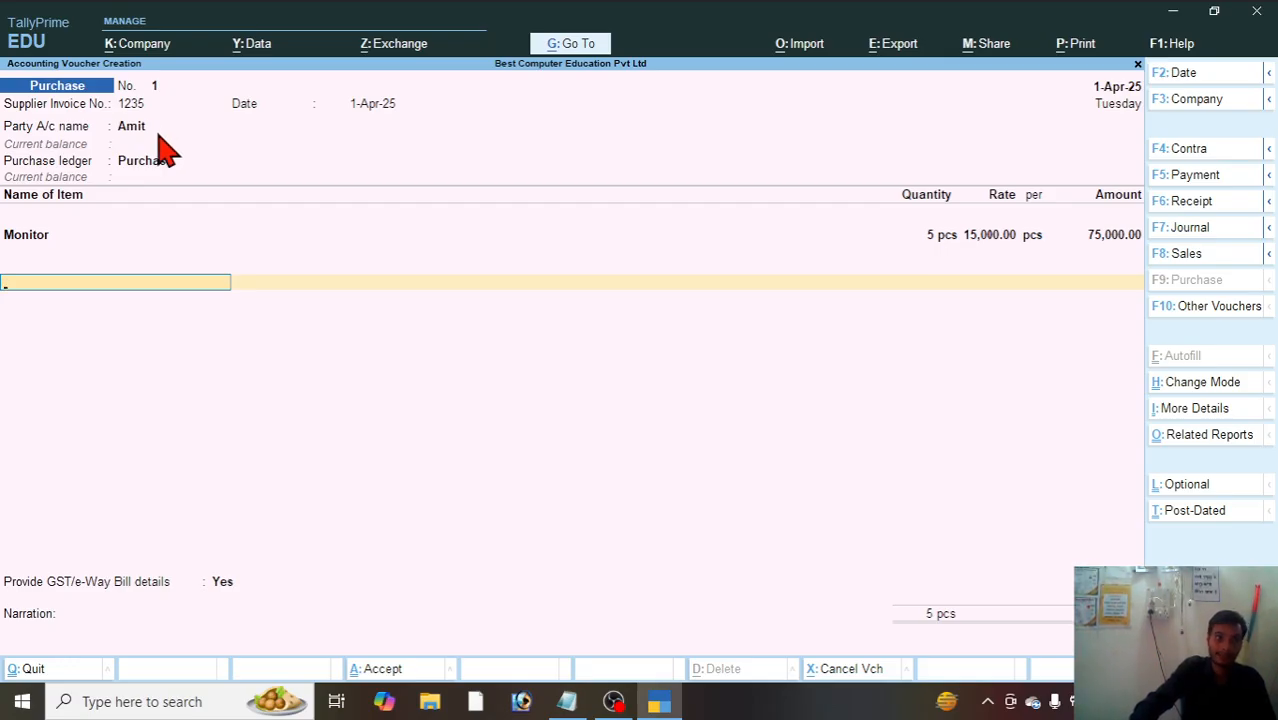
pyautogui.press('space')
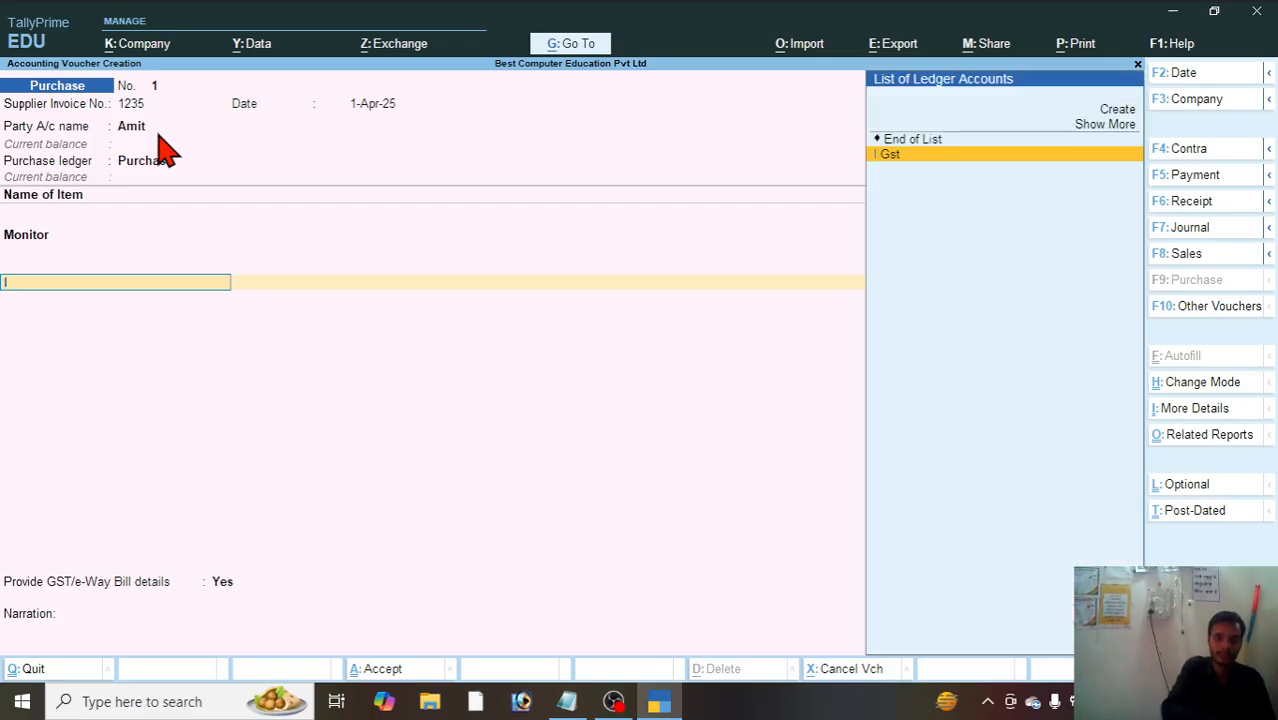
pyautogui.press('Return')
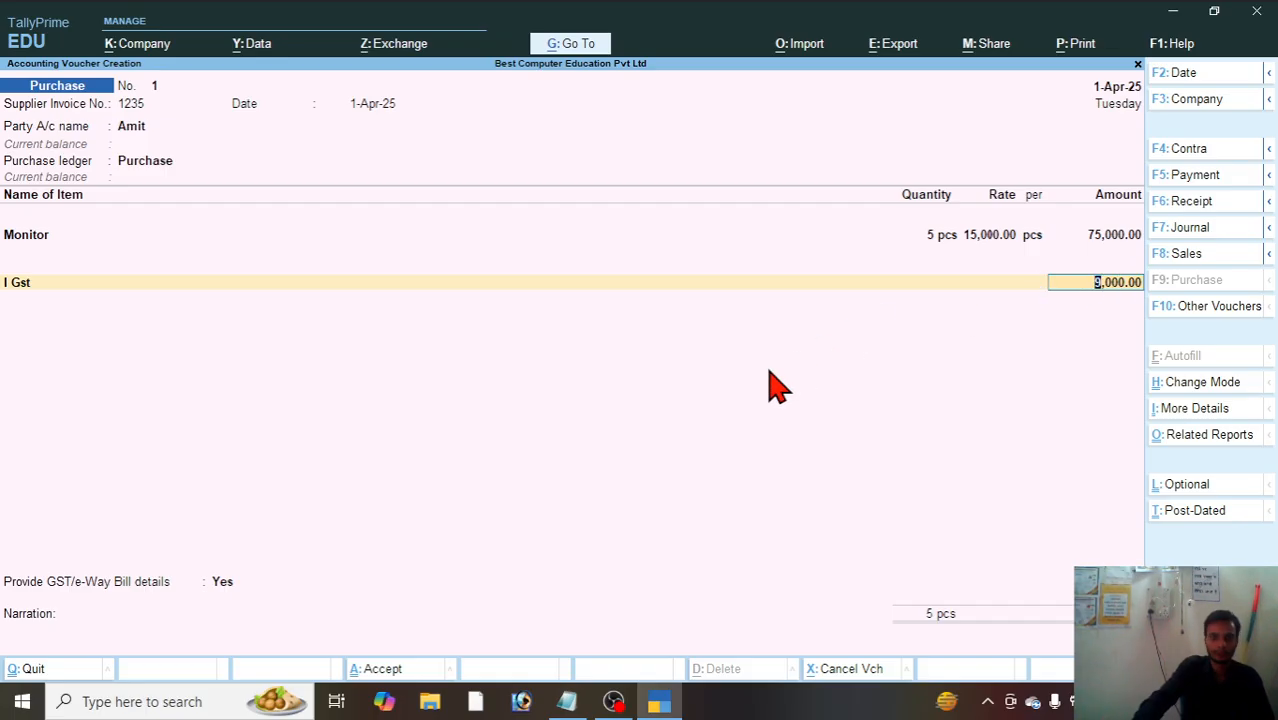
# Step: Check the tax amount in Tally's calculator with 75000*12/100 and return to the voucher
pyautogui.press('ctrl')
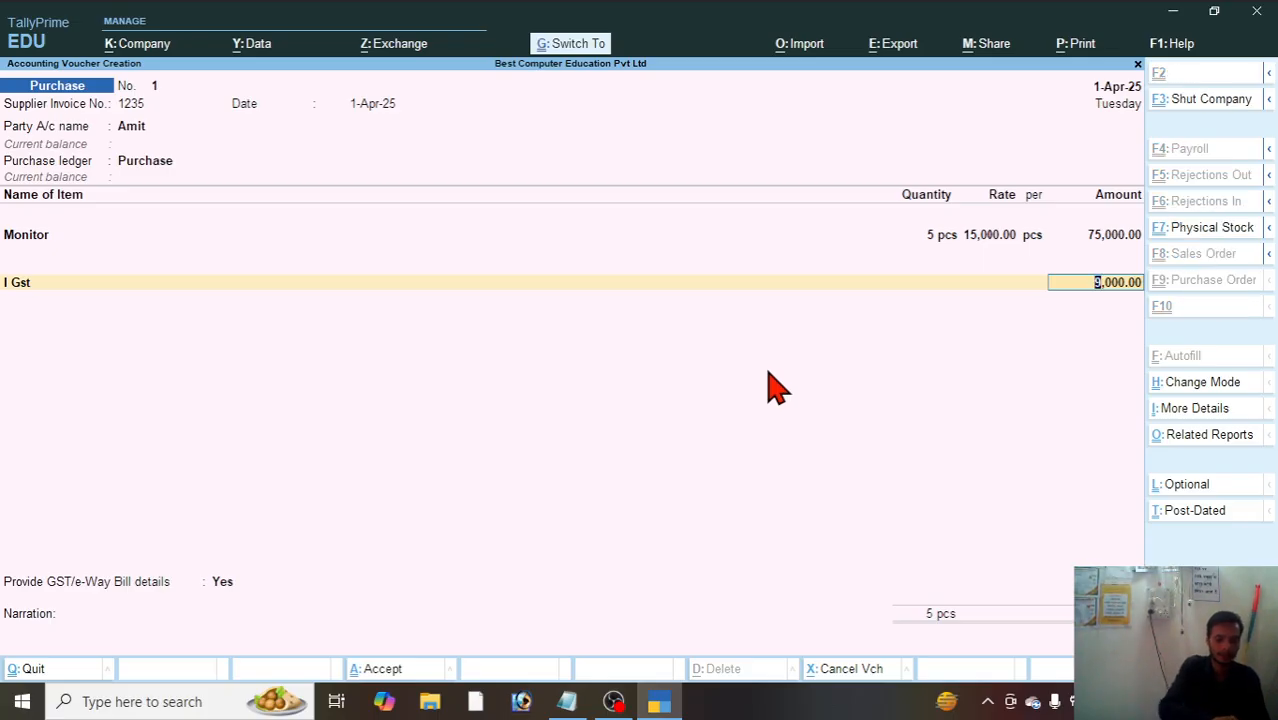
pyautogui.hotkey('ctrl', 'n')
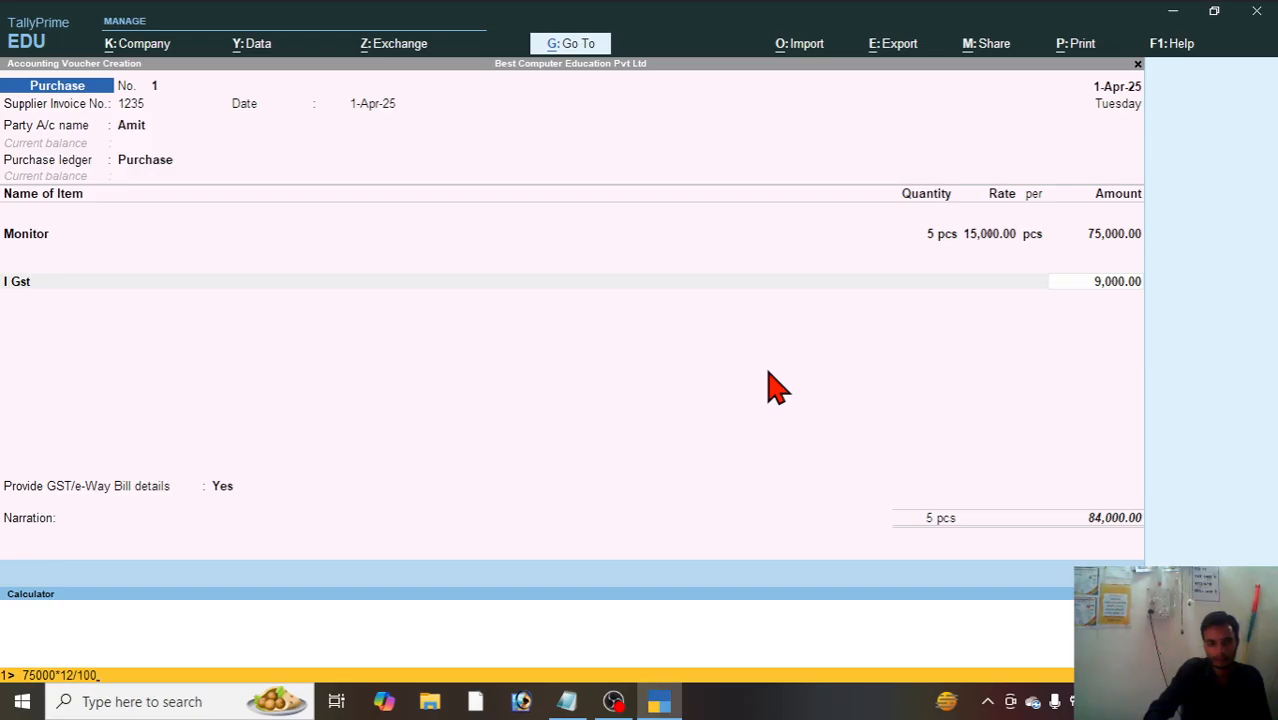
pyautogui.press('Return')
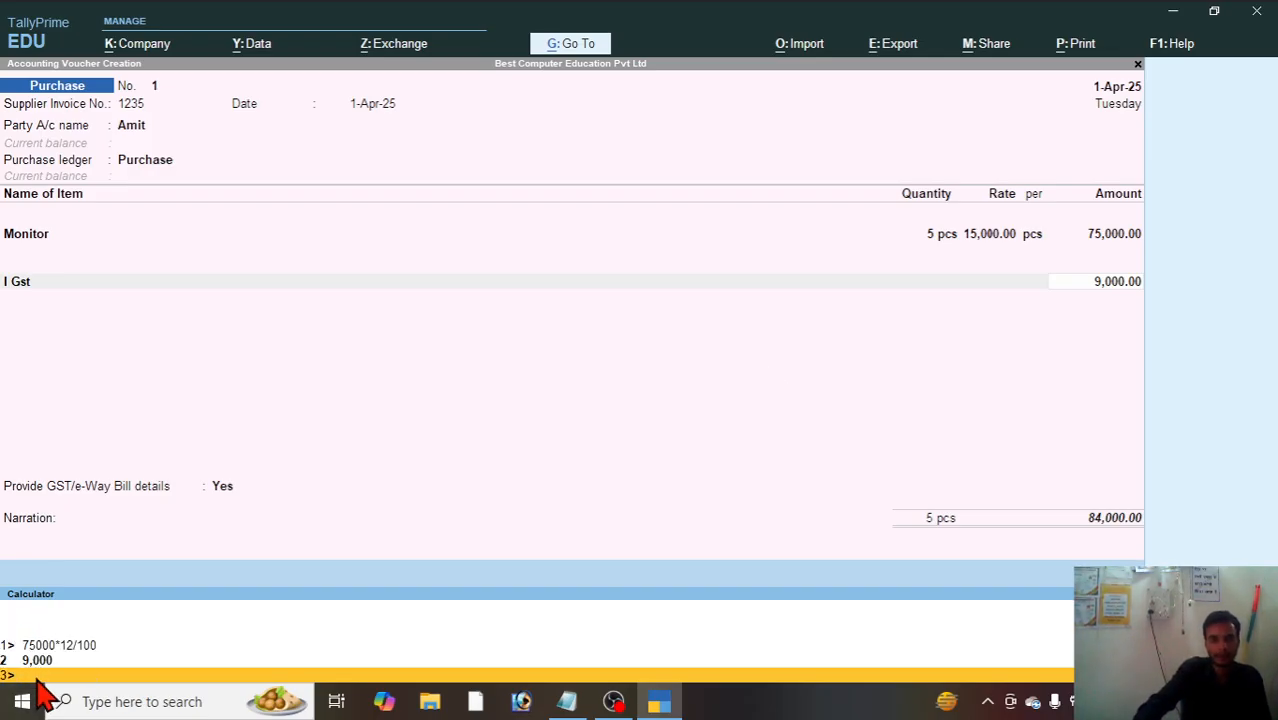
pyautogui.click(539, 422)
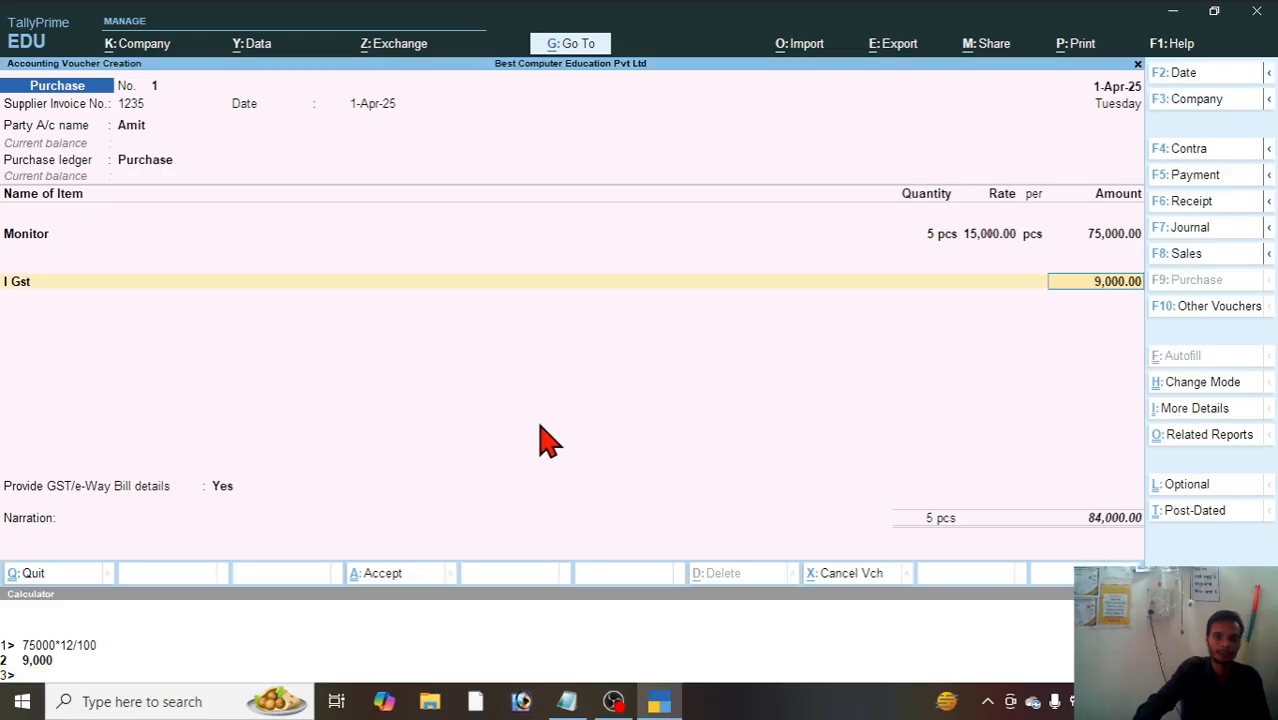
# Step: Accept the calculated I Gst amount and set Provide GST/e-Way Bill details to No
pyautogui.press('Return')
pyautogui.press('Return')
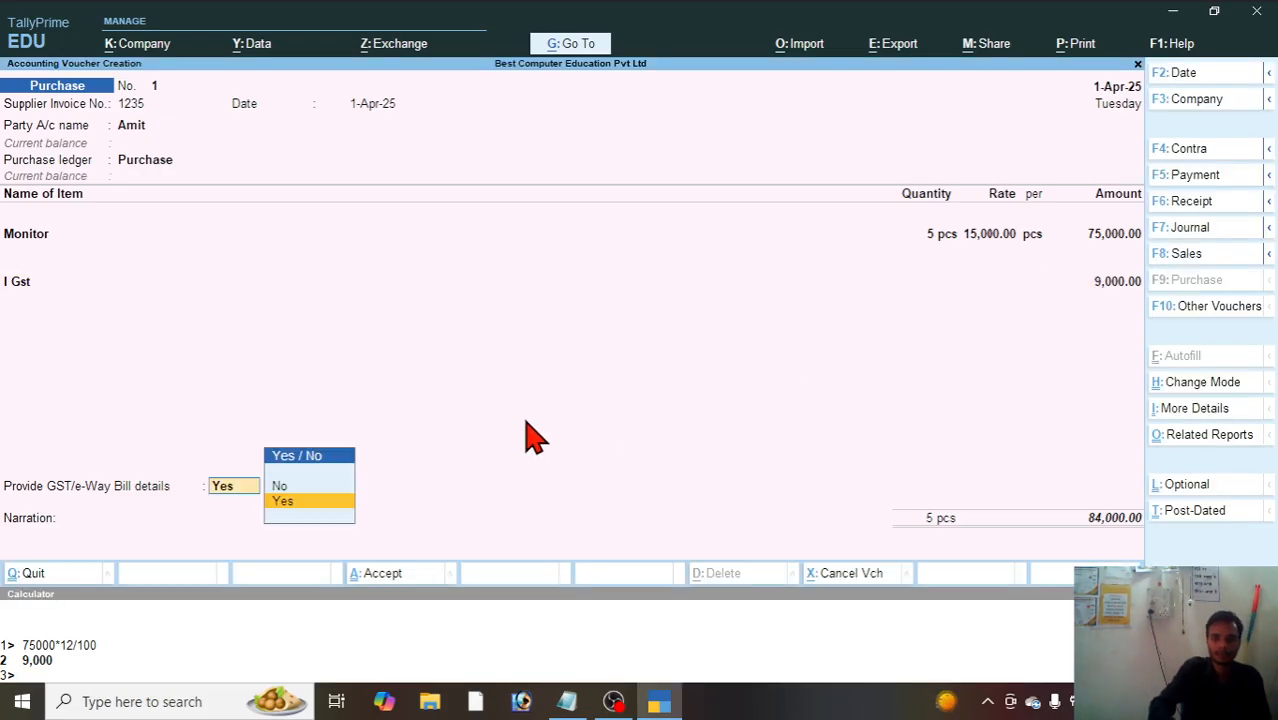
pyautogui.press('Up')
# Step: Accept the supplier's bill-wise details for 84,000.00 Cr, leave the narration blank and save the purchase voucher
pyautogui.press('Return')
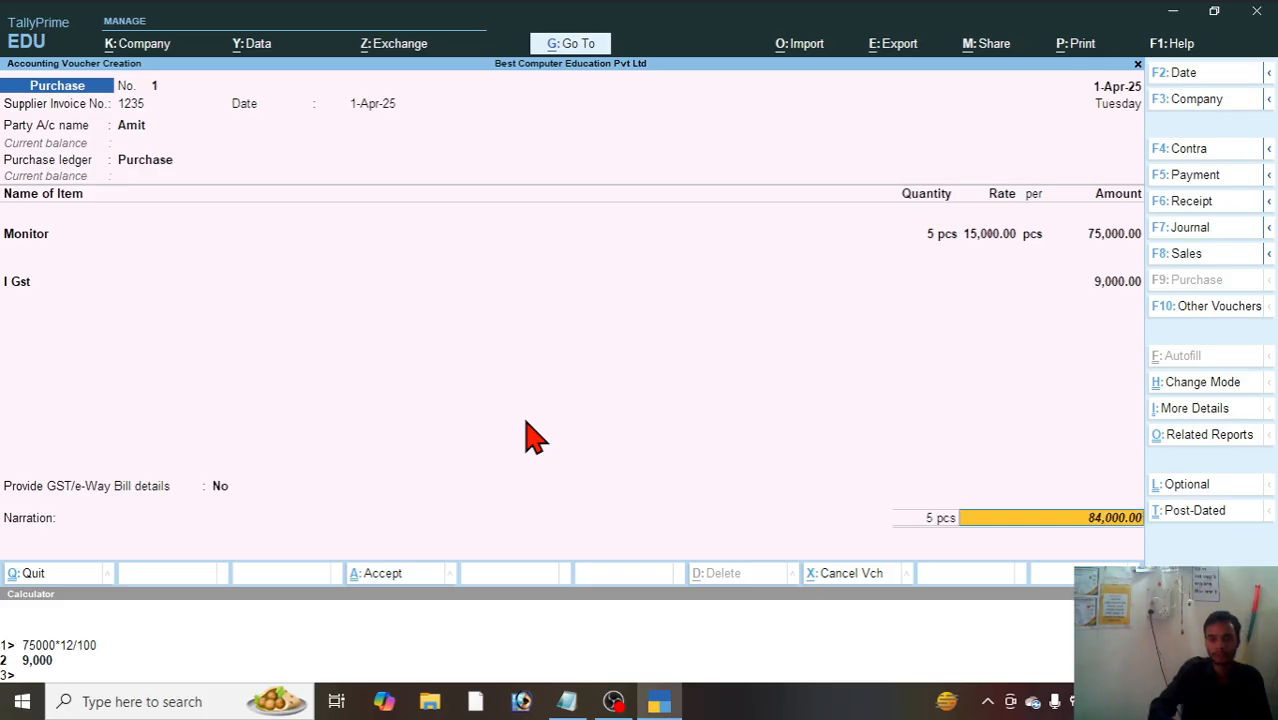
pyautogui.press('Return')
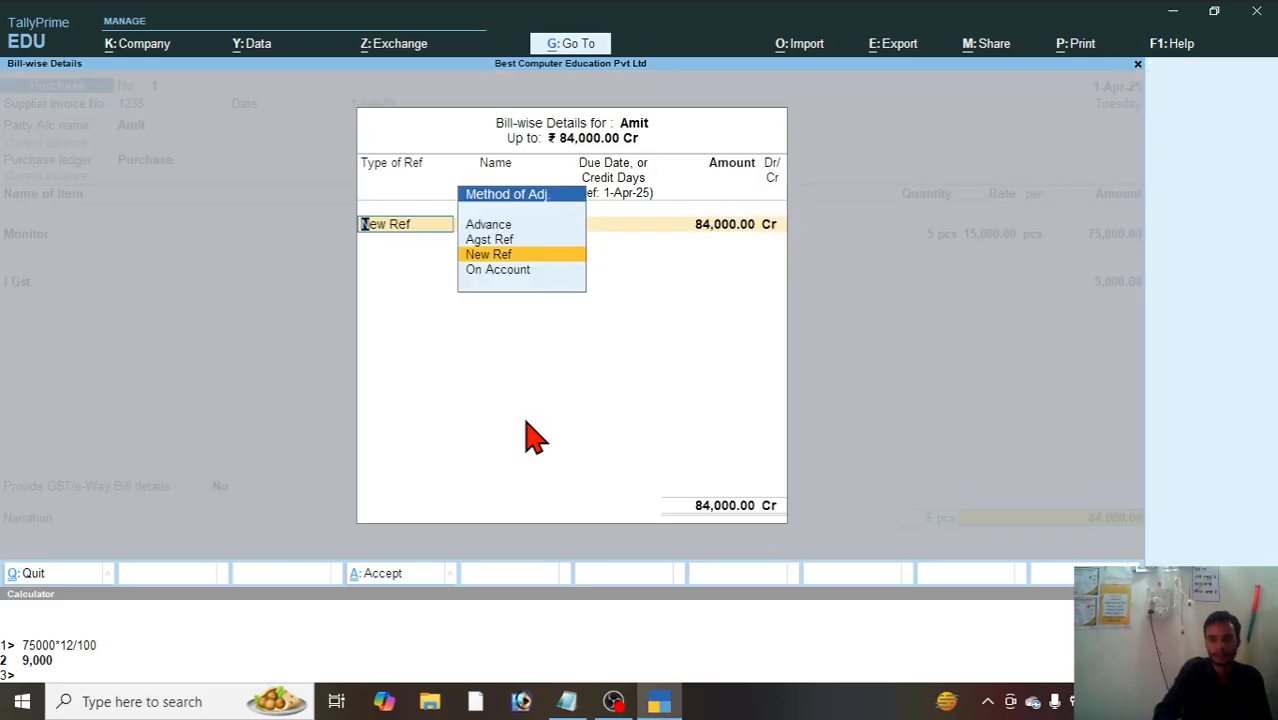
pyautogui.press('Up')
pyautogui.press('Up')
pyautogui.press('Down')
pyautogui.press('Down')
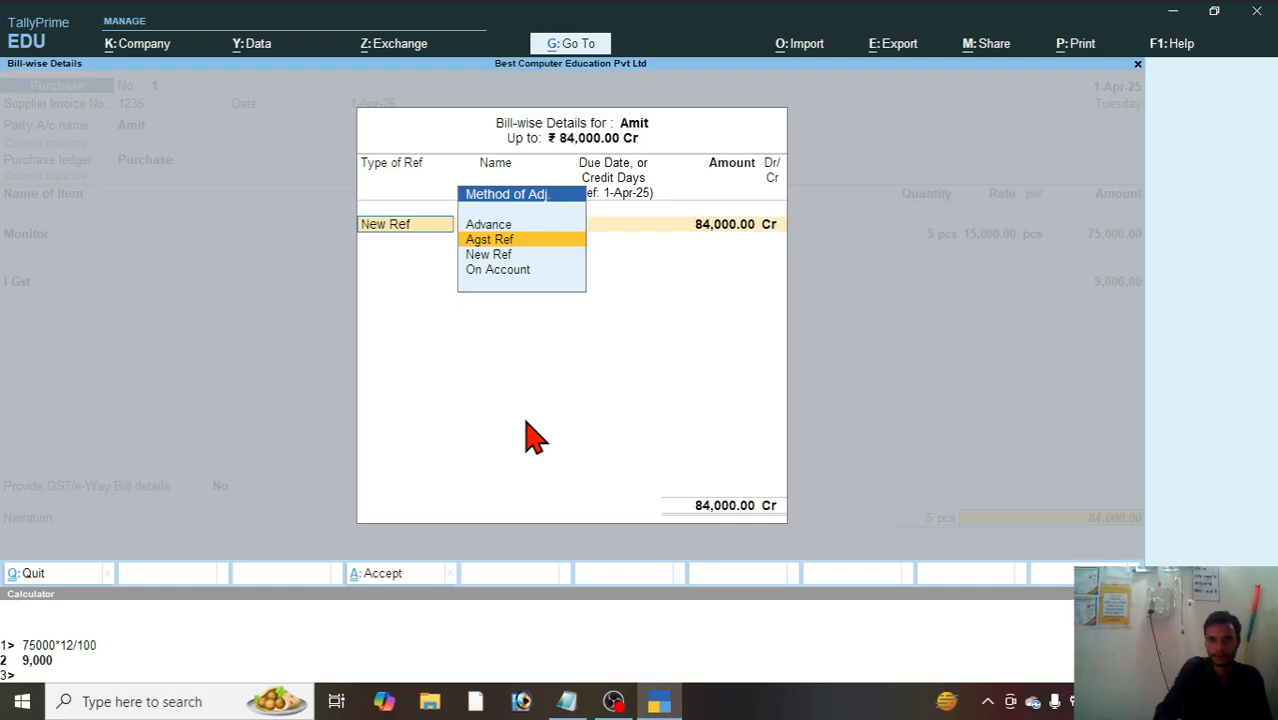
pyautogui.press('Return')
pyautogui.press('Return')
pyautogui.press('Return')
pyautogui.press('Return')
pyautogui.press('Return')
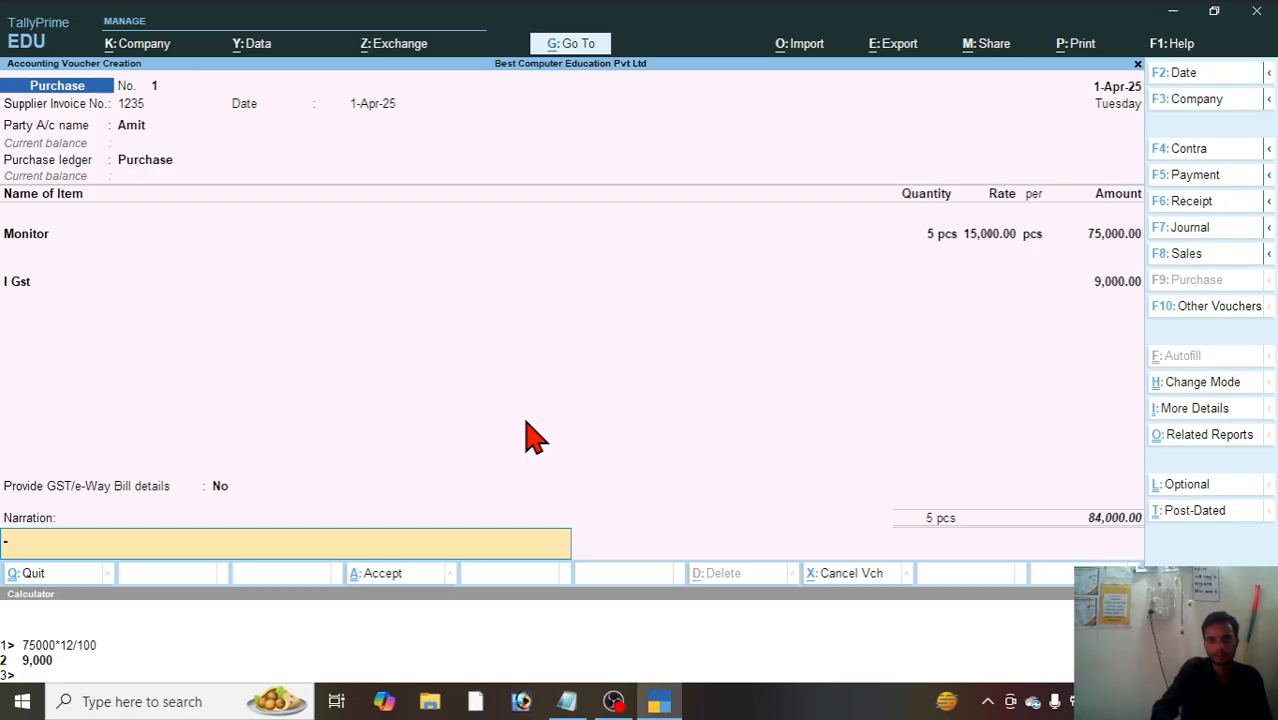
pyautogui.press('Return')
pyautogui.press('Return')
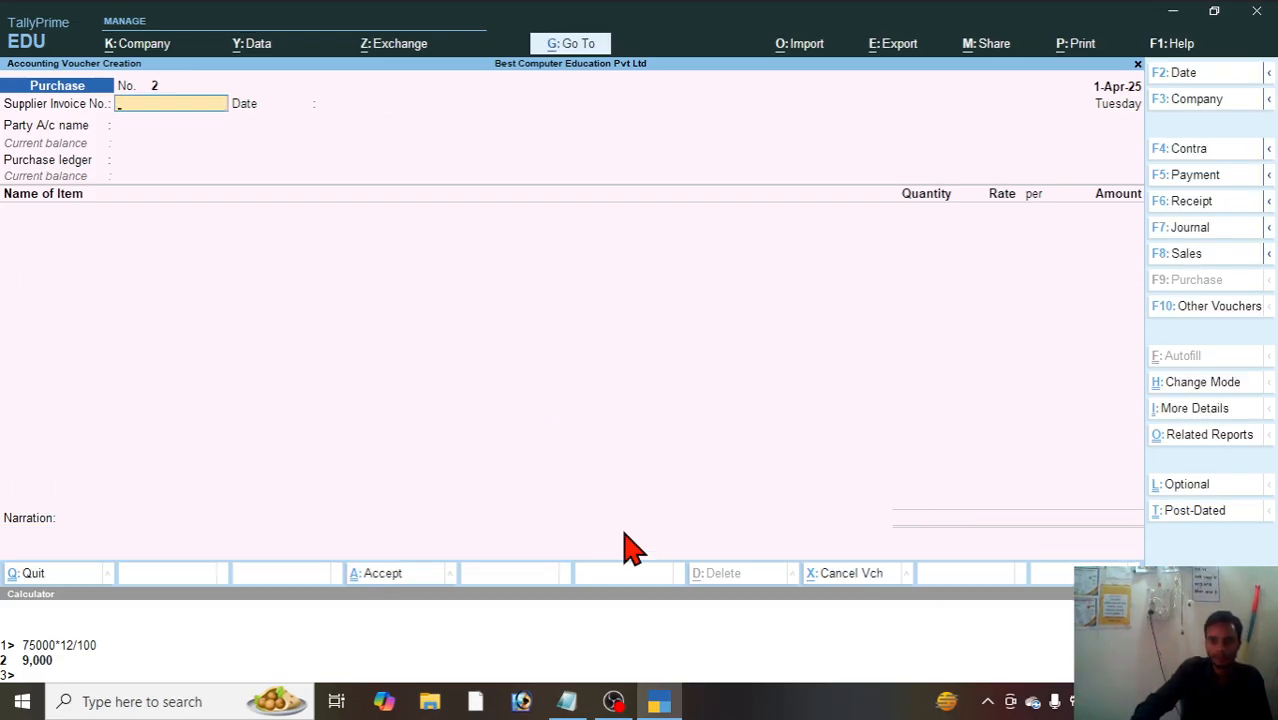
# Step: Check the remaining purchases in the Notepad exercise, then leave Tally's new purchase voucher and open the Day Book
pyautogui.click(567, 705)
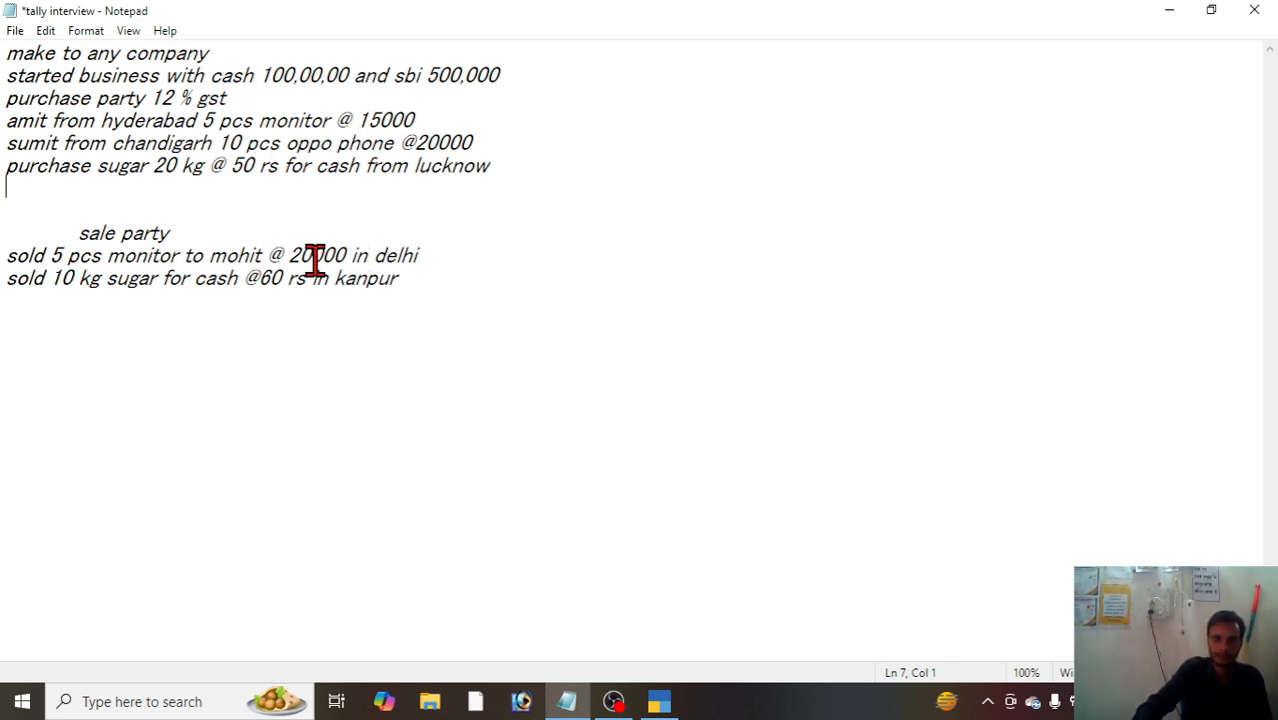
pyautogui.click(1160, 16)
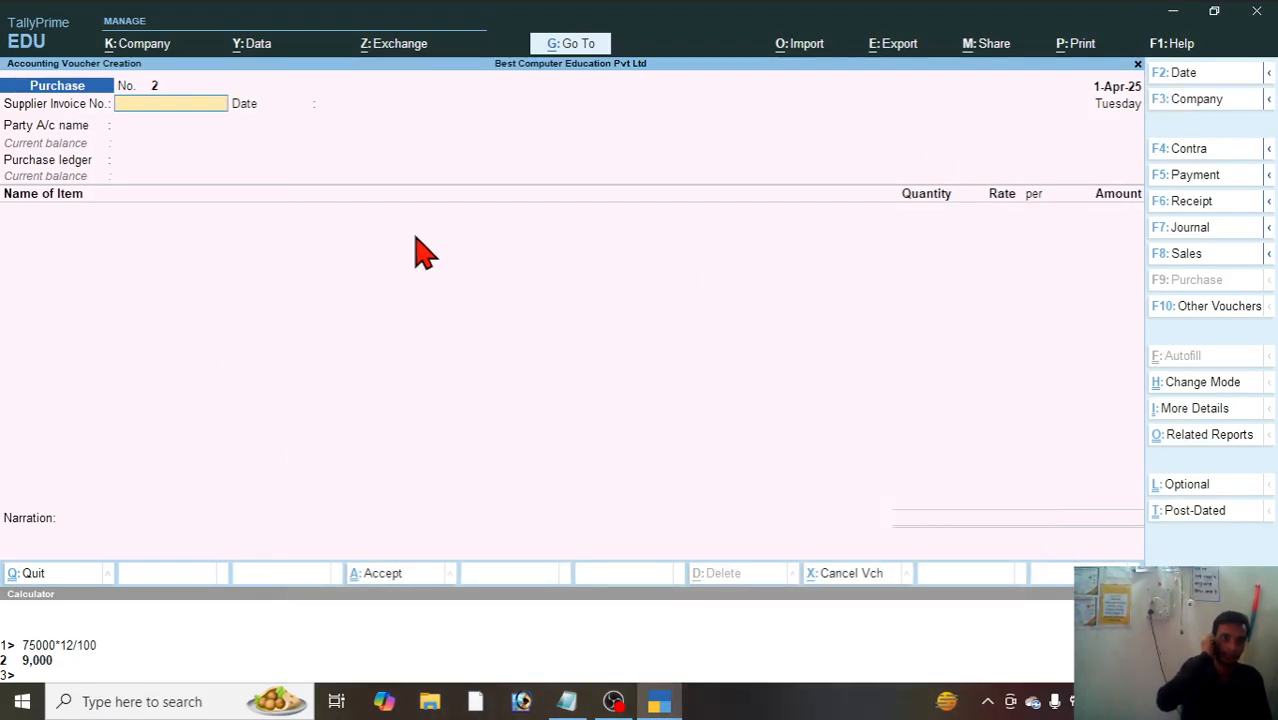
pyautogui.press('Escape')
pyautogui.press('Return')
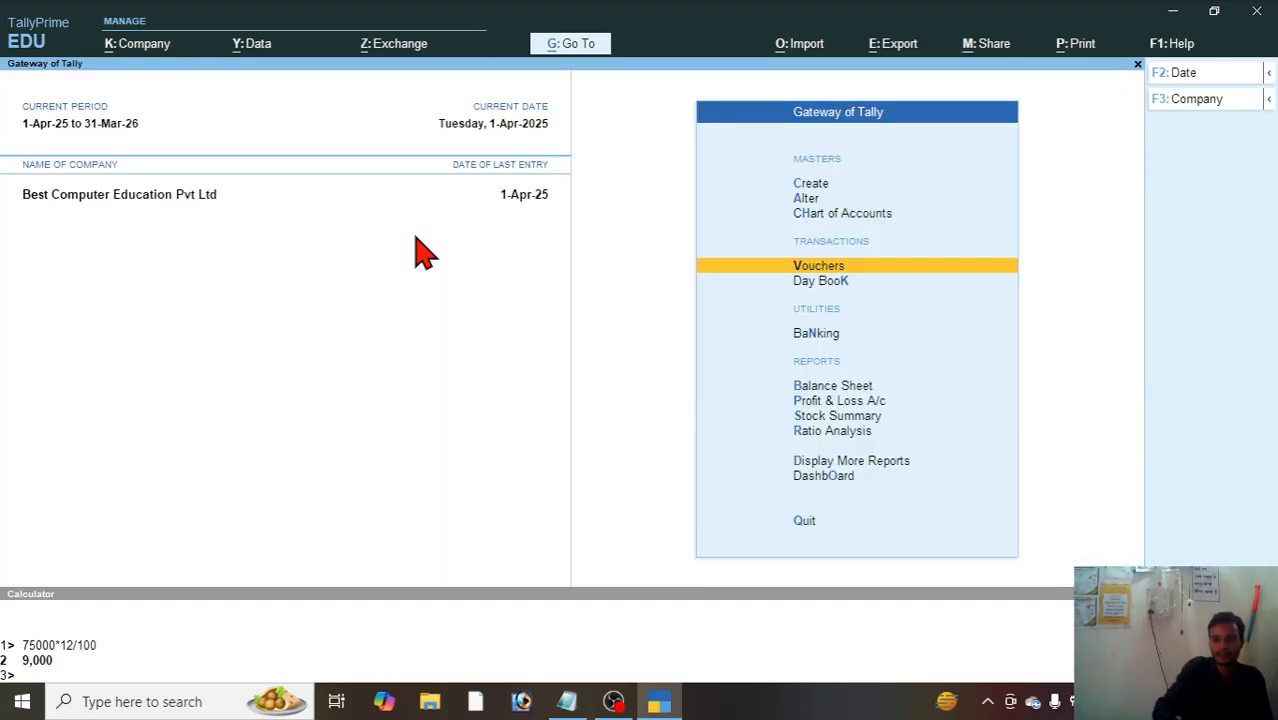
pyautogui.press('Down')
pyautogui.press('Return')
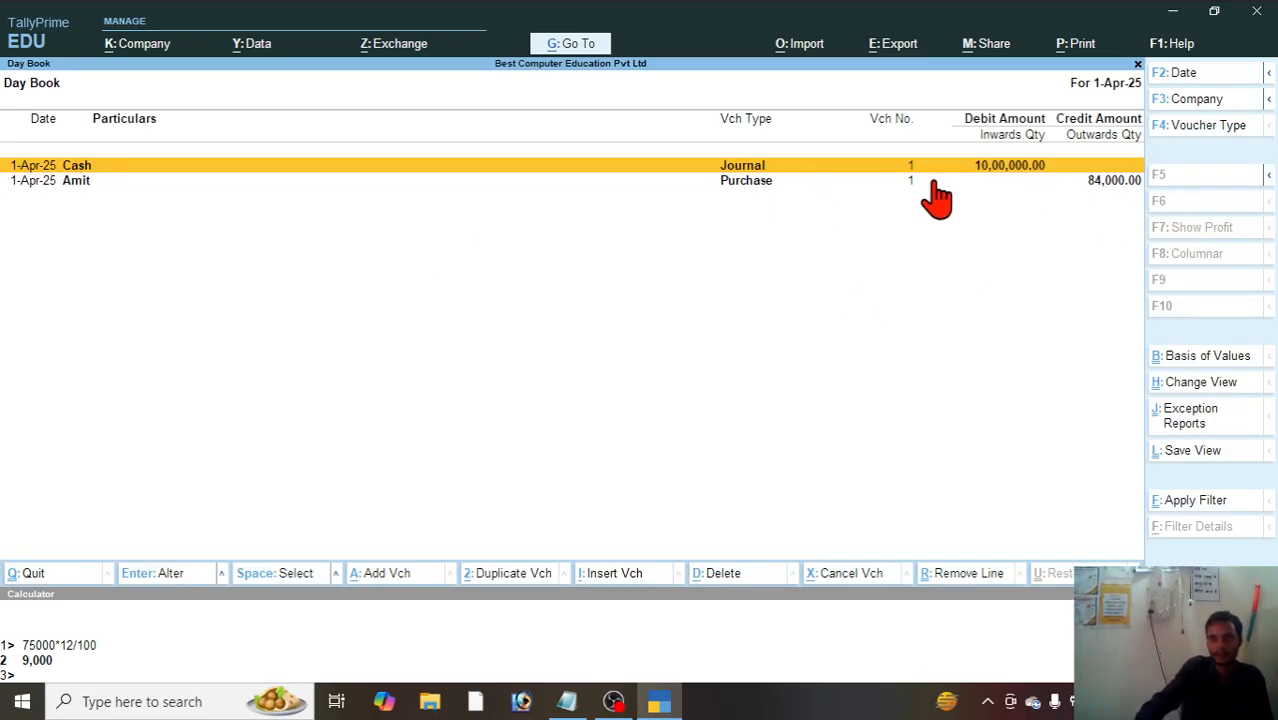
# Step: Open the monitor purchase voucher from the Day Book to review its entries, and return to the Gateway of Tally
pyautogui.click(760, 188)
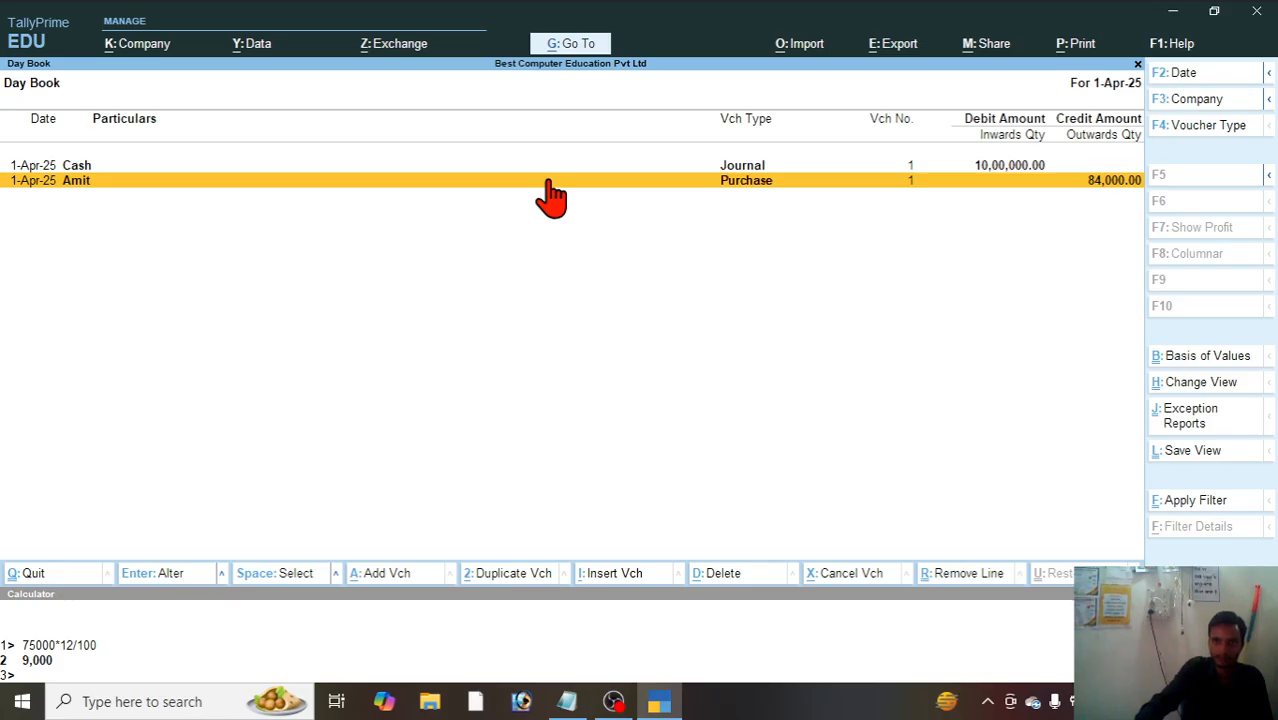
pyautogui.click(662, 165)
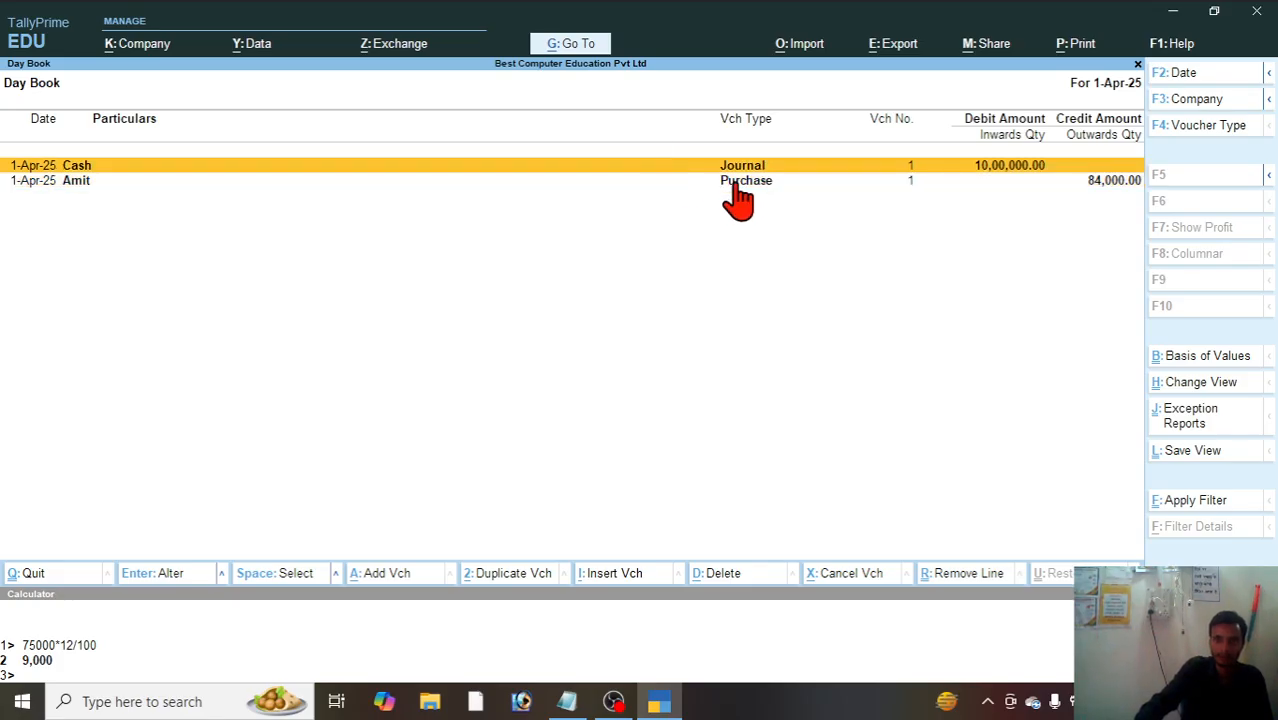
pyautogui.click(760, 184)
pyautogui.click(779, 186)
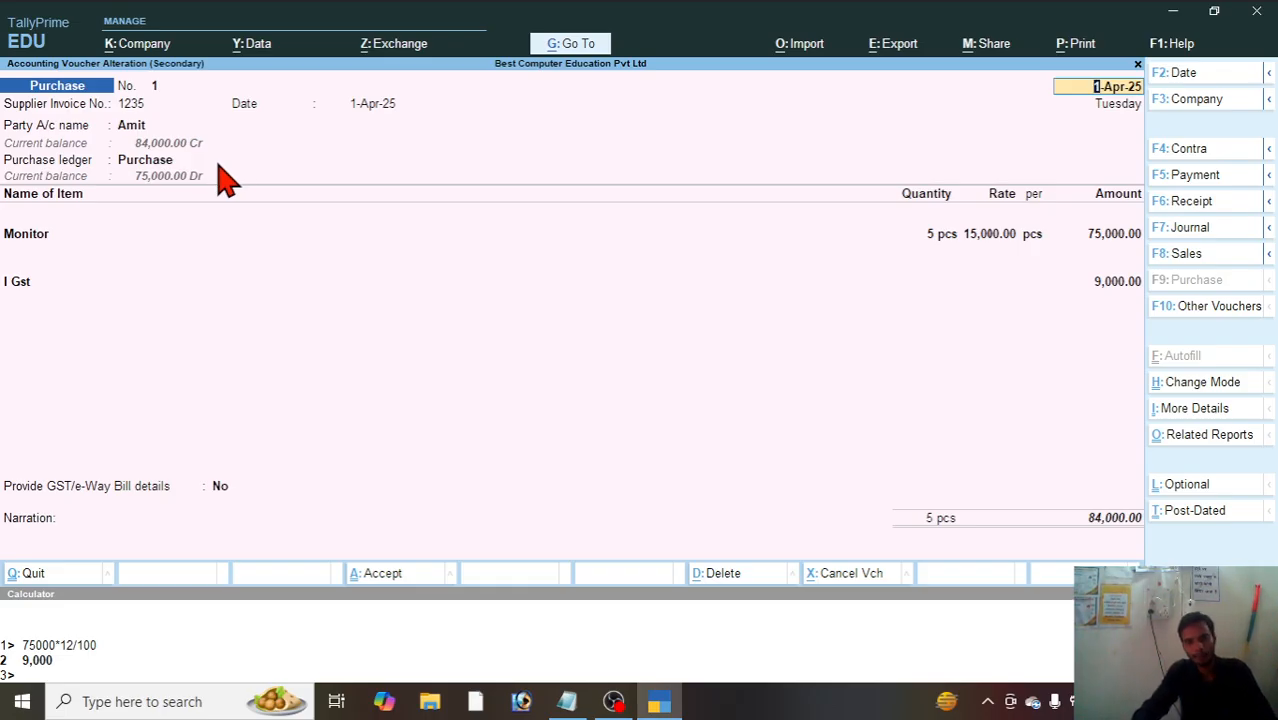
pyautogui.press('Escape')
pyautogui.press('Escape')
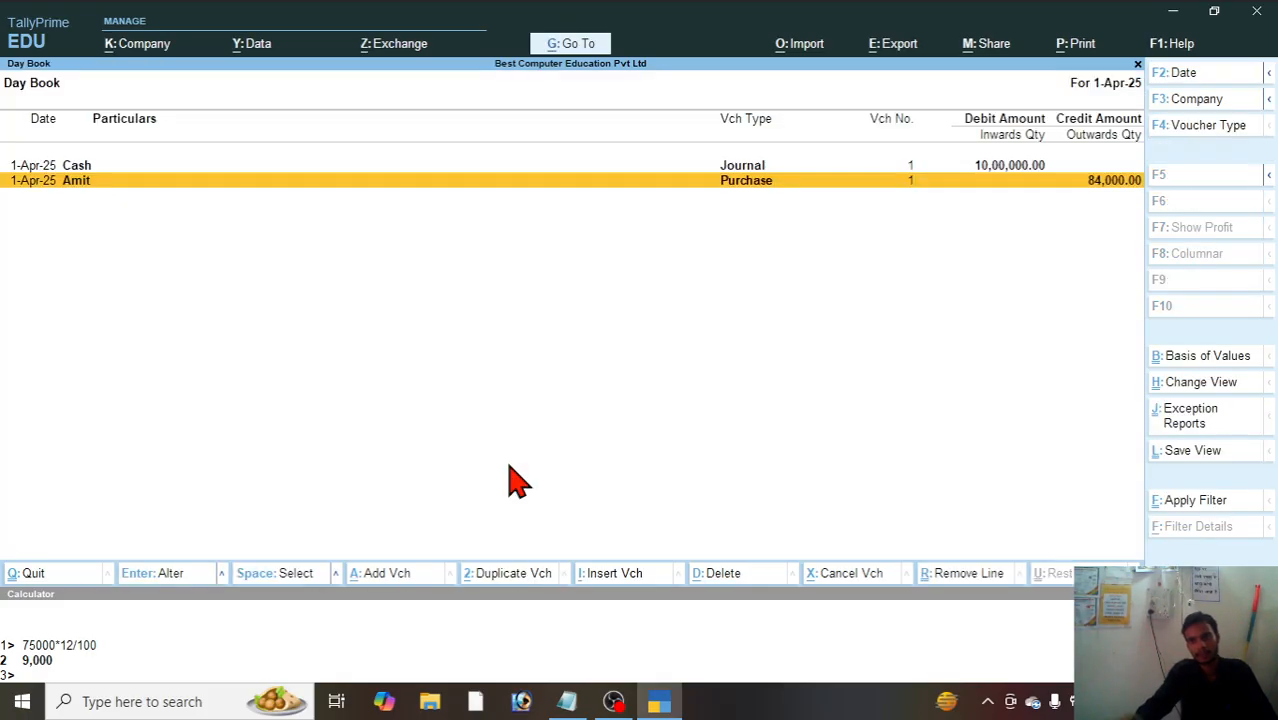
pyautogui.press('Escape')
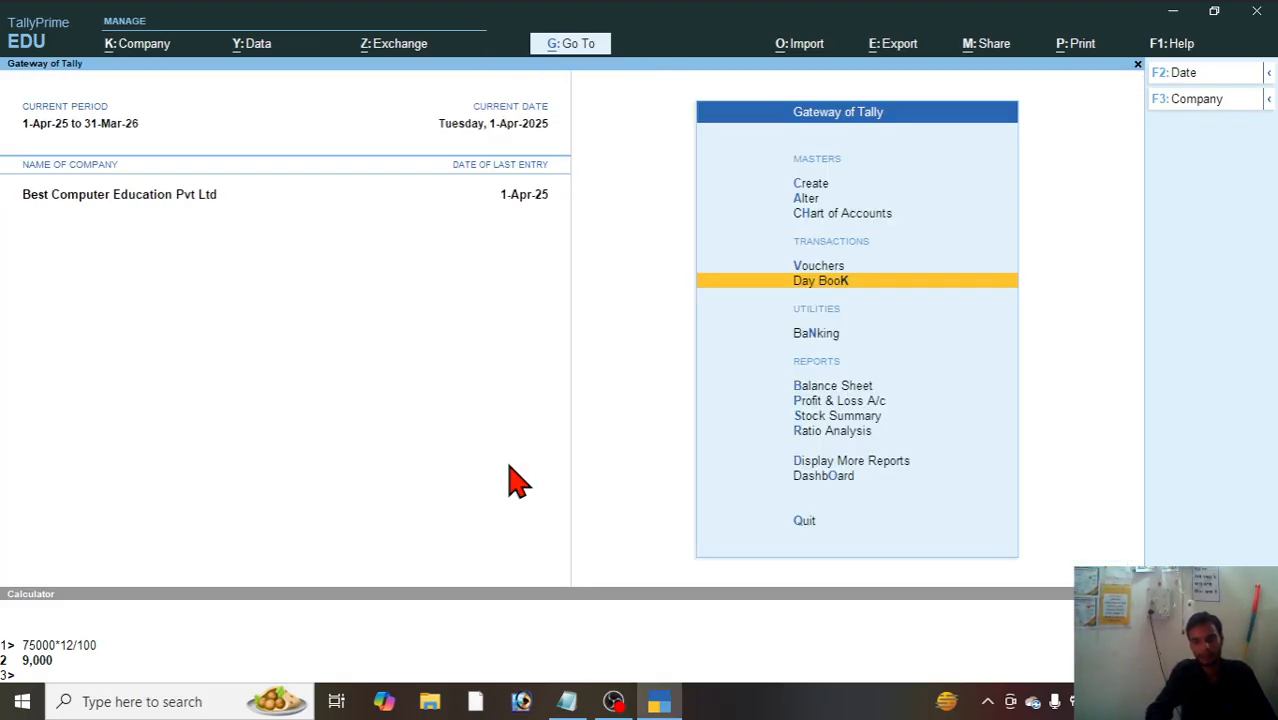
# Step: Start a new sales voucher in Tally and check the sale entries in the Notepad exercise
pyautogui.press('Up')
pyautogui.press('Return')
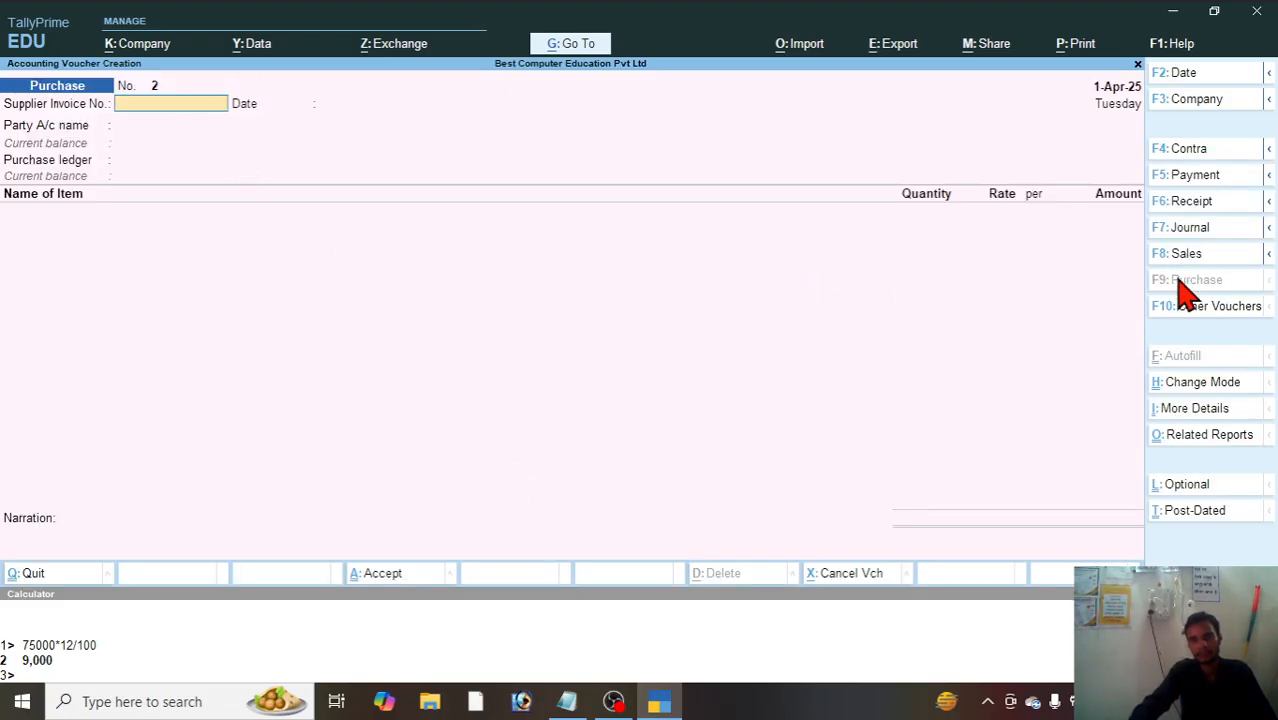
pyautogui.press('F8')
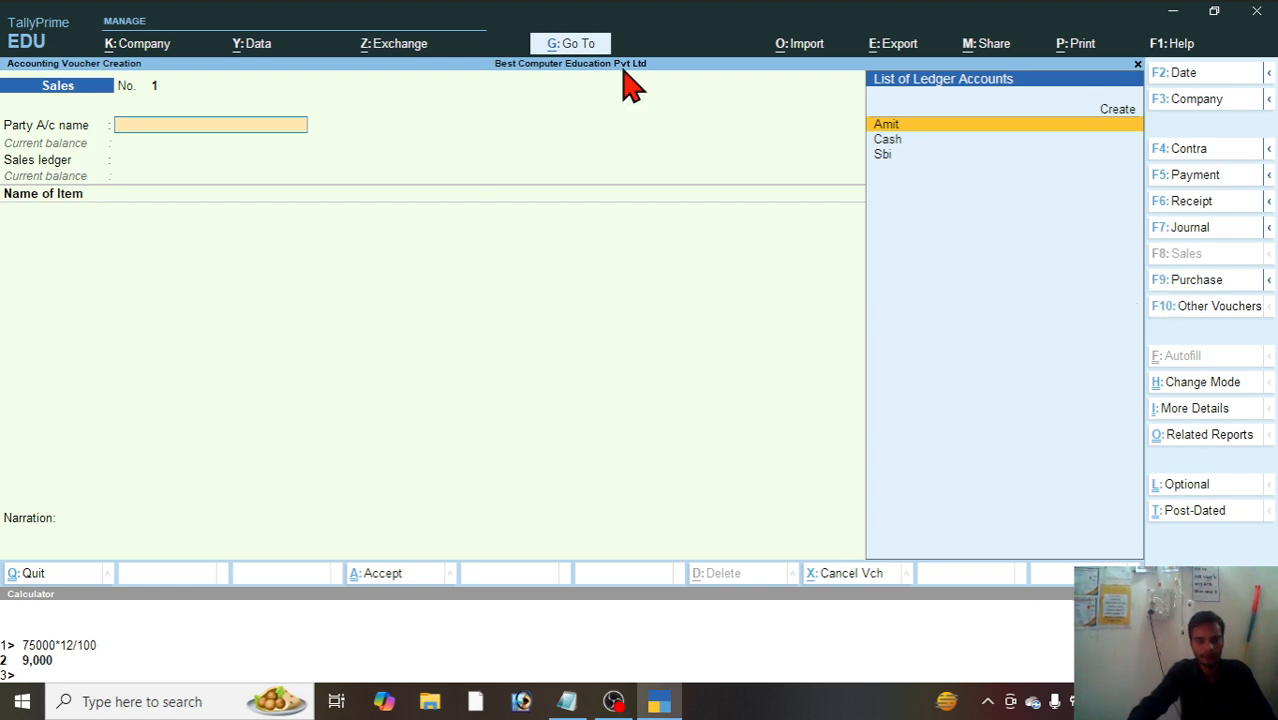
pyautogui.click(567, 701)
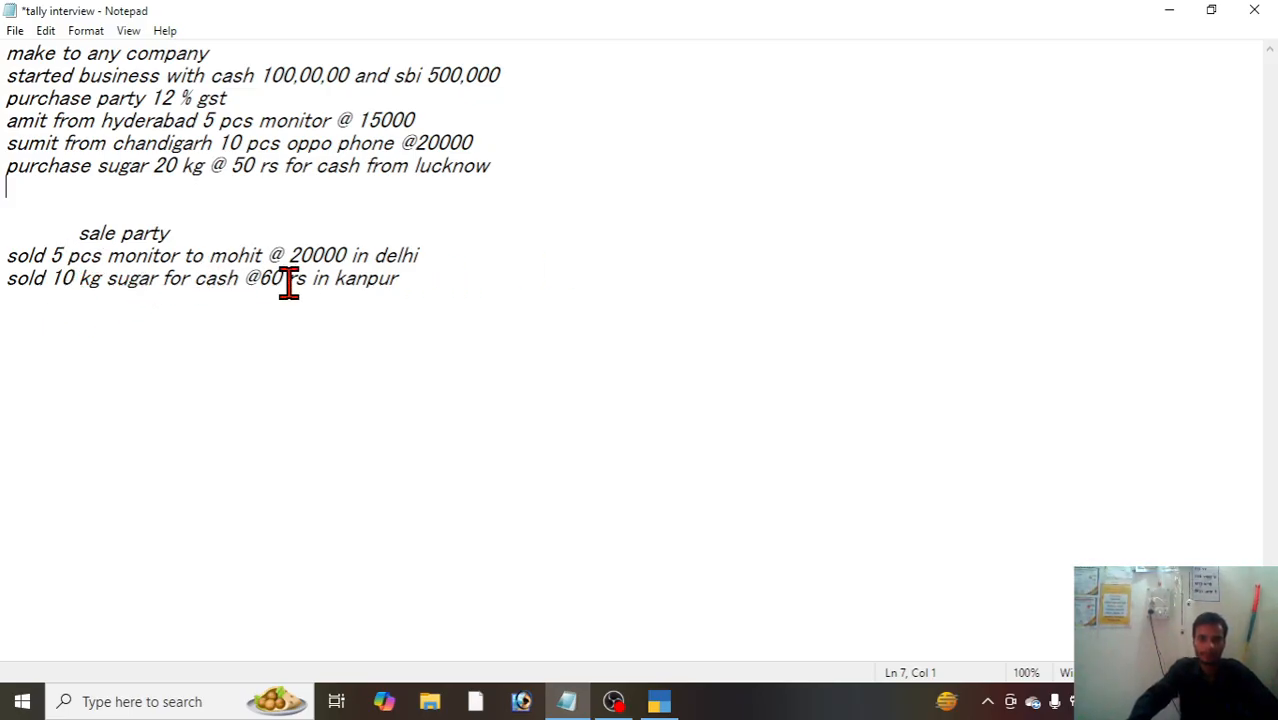
pyautogui.click(1169, 14)
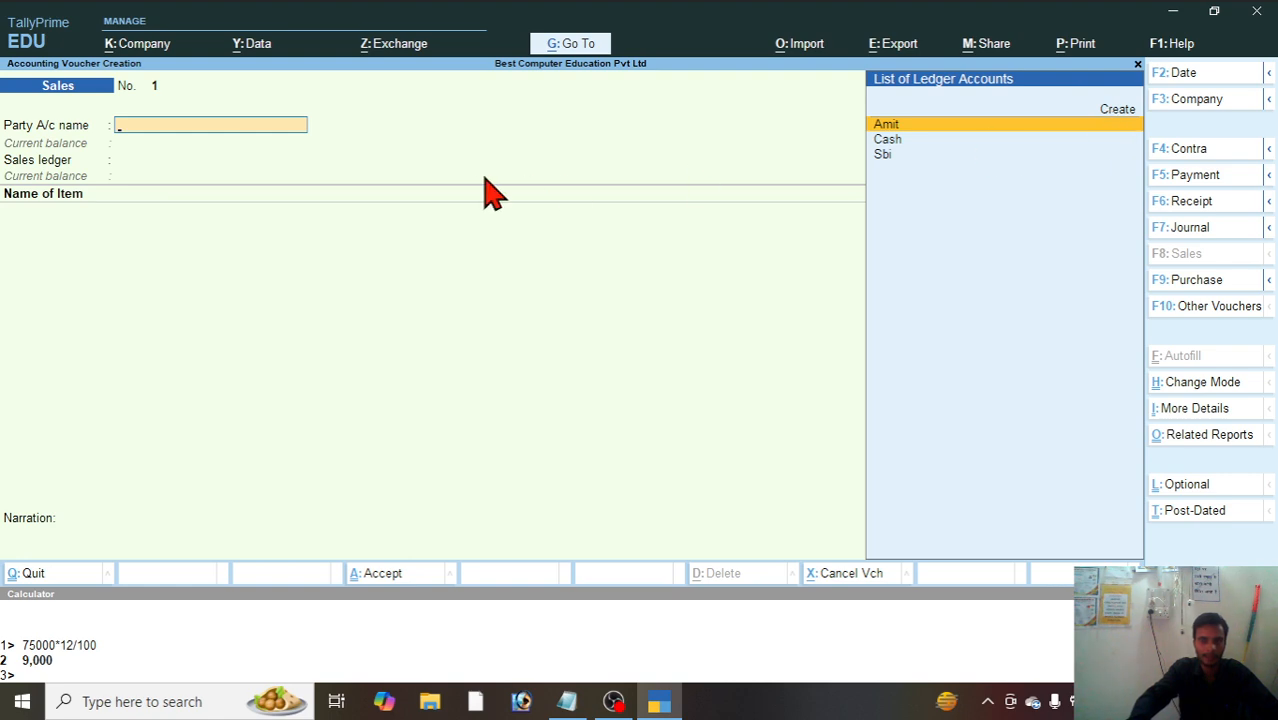
# Step: Create a ledger for the monitor's buyer from the sales voucher, entering the customer's name and grouping it under Sundry Debtors
pyautogui.hotkey('alt', 'c')
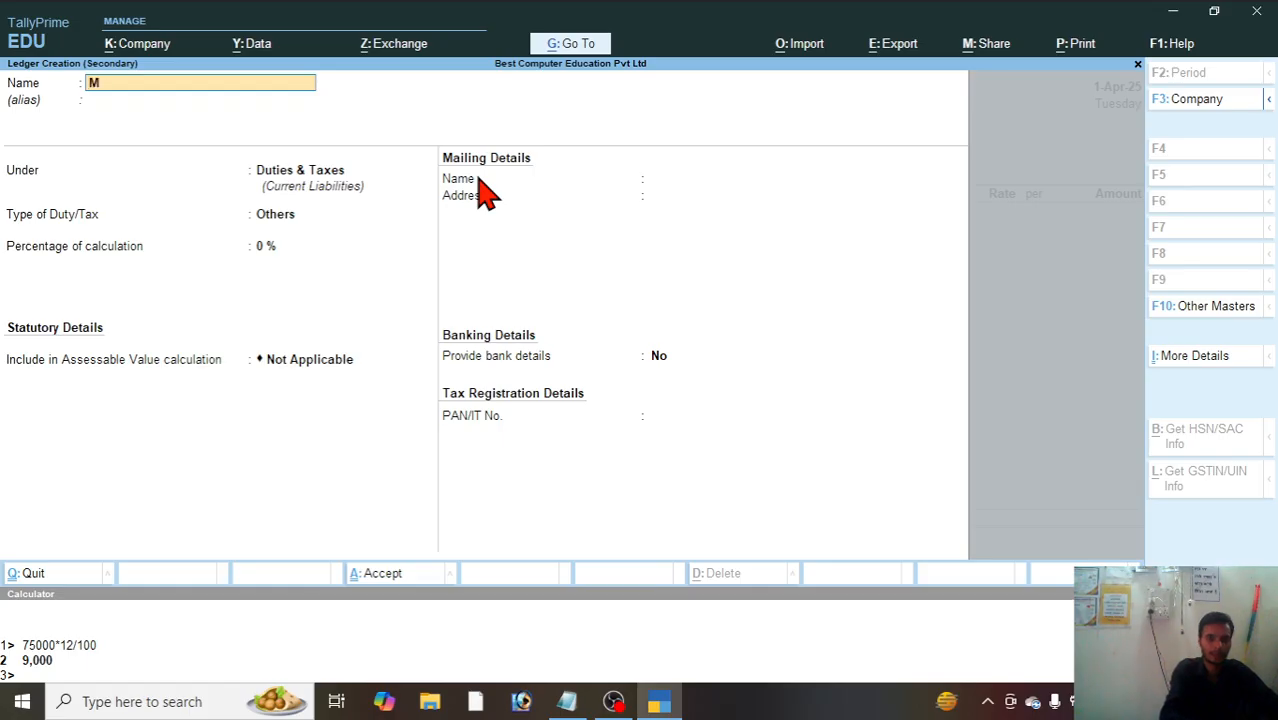
pyautogui.write('Mohit')
pyautogui.press('Return')
pyautogui.press('Return')
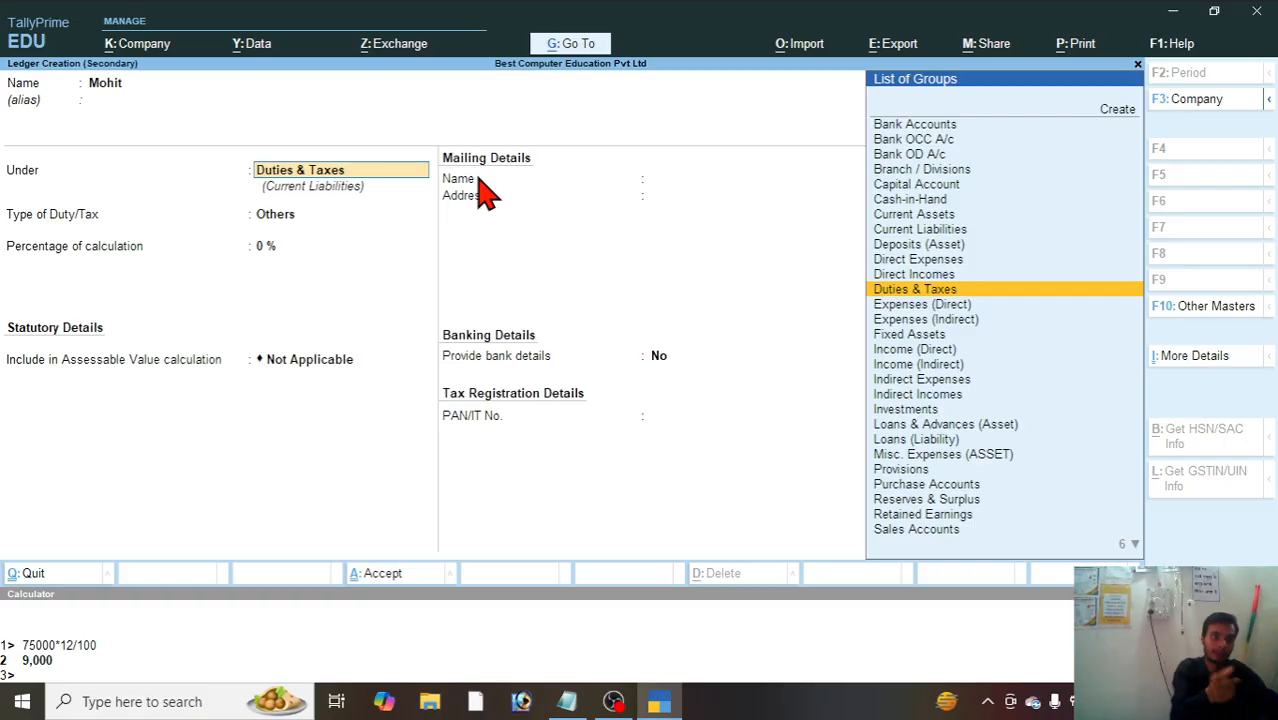
pyautogui.write('S')
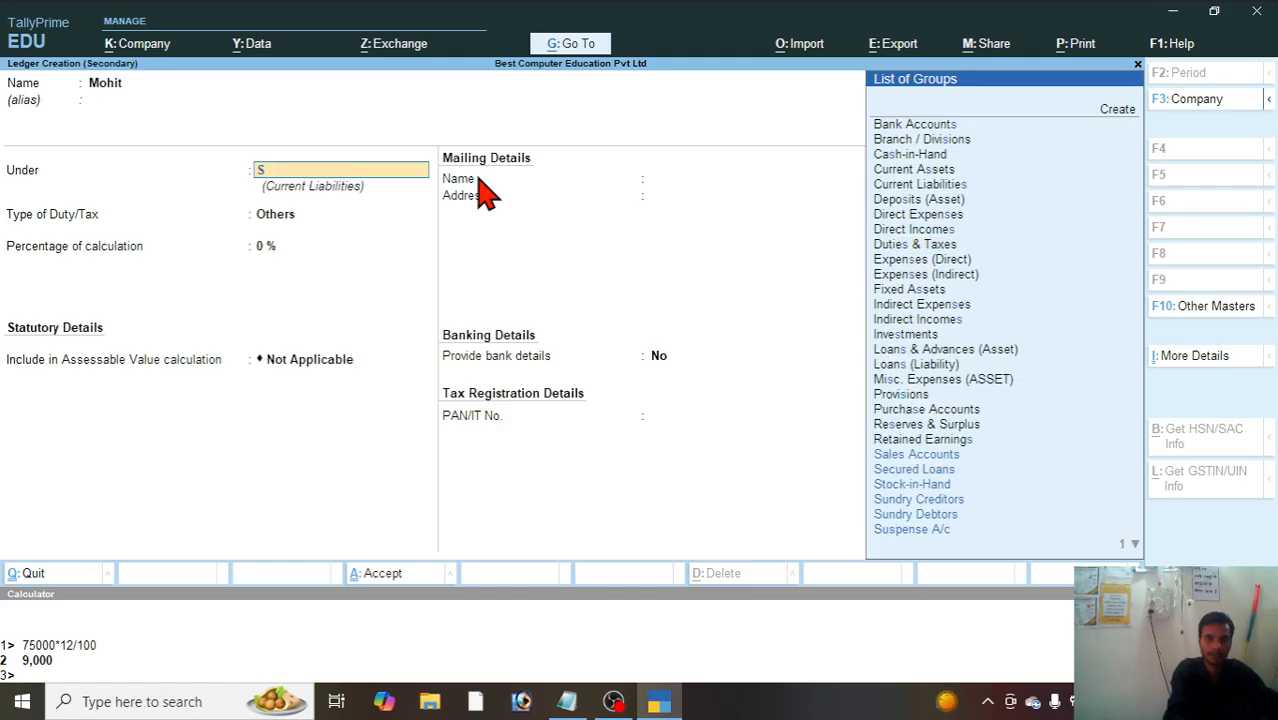
pyautogui.press('Down')
pyautogui.press('Down')
pyautogui.press('Down')
pyautogui.press('Down')
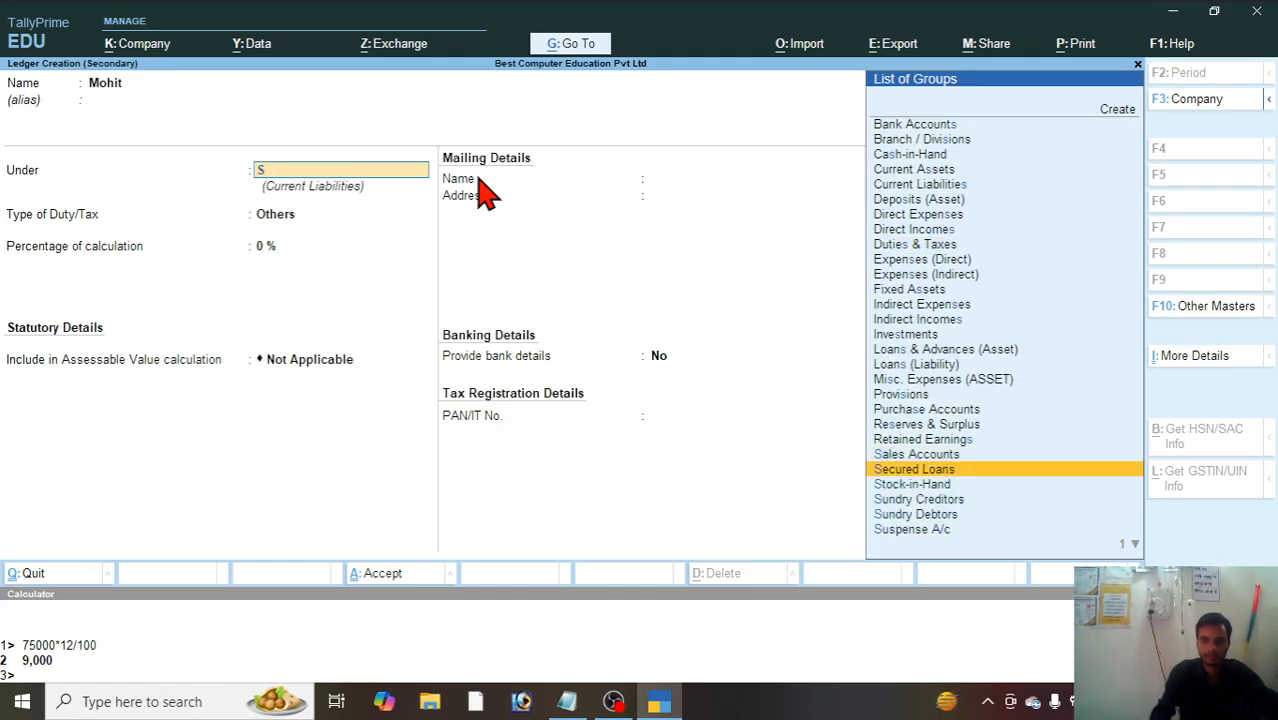
pyautogui.press('Return')
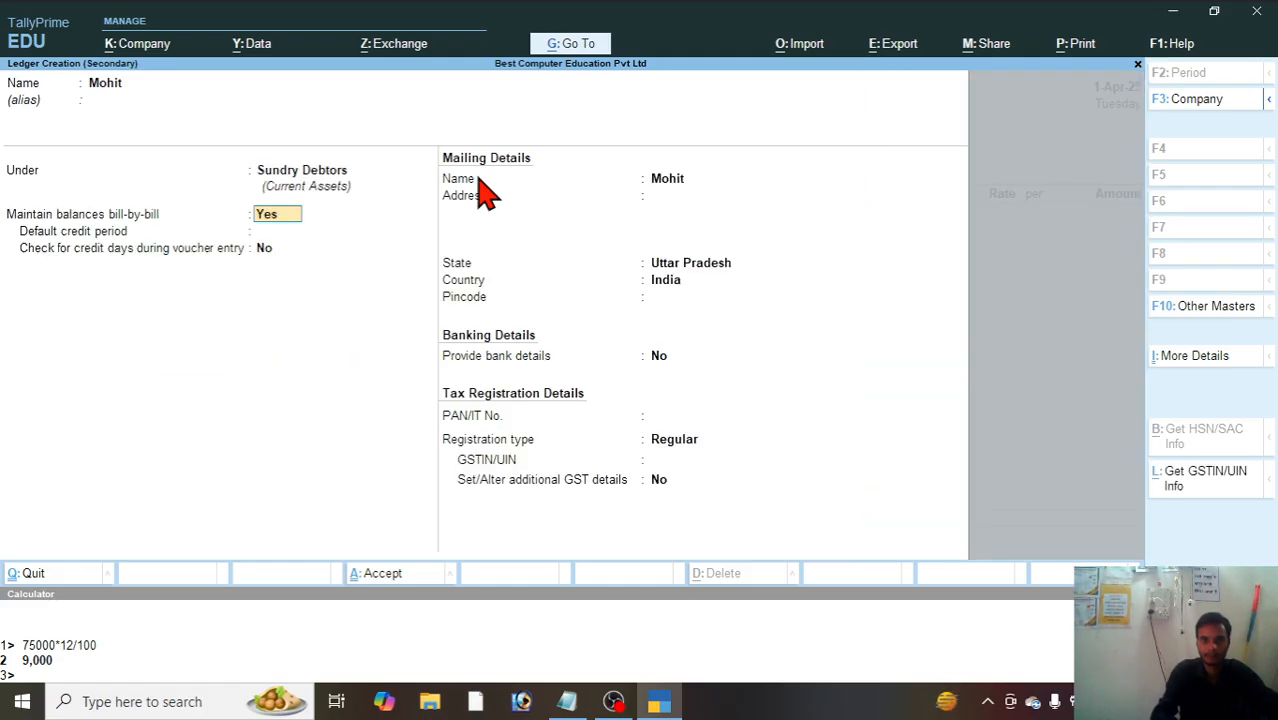
# Step: Keep bill-by-bill balances on, set the customer's address and state to Delhi, leave the GSTIN blank and save the ledger
pyautogui.press('Return')
pyautogui.press('Return')
pyautogui.press('Return')
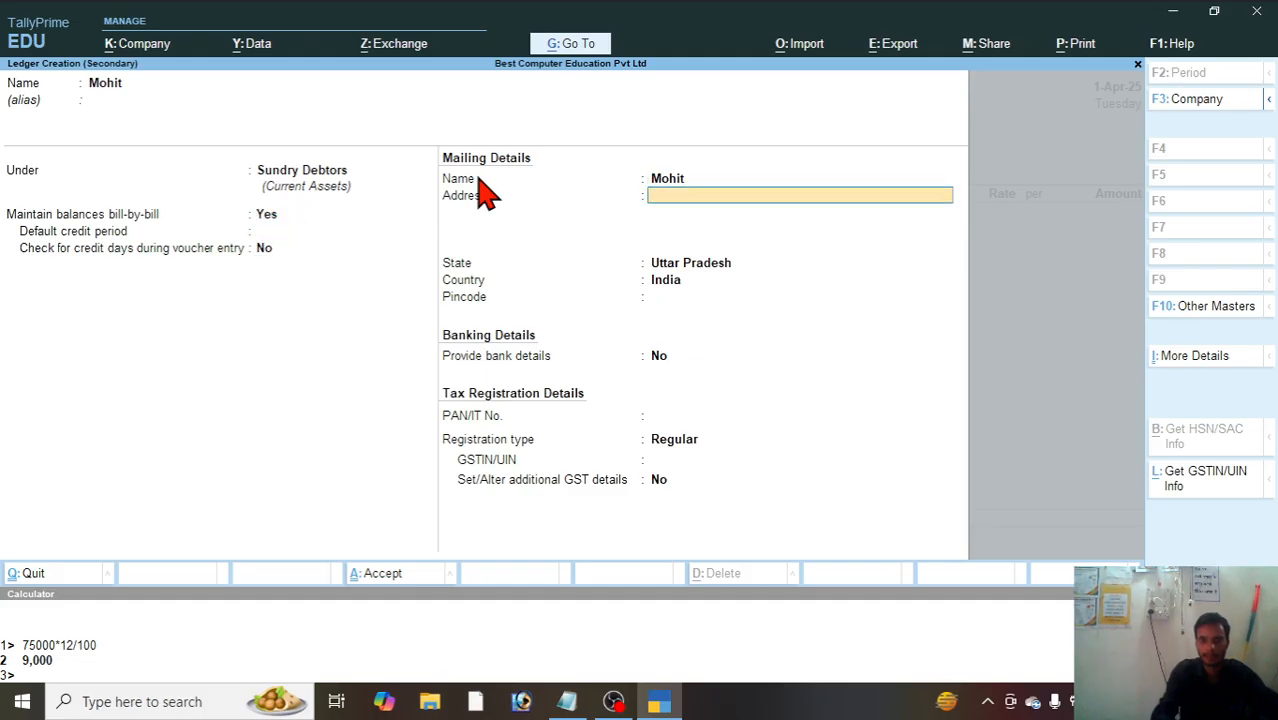
pyautogui.write('Del')
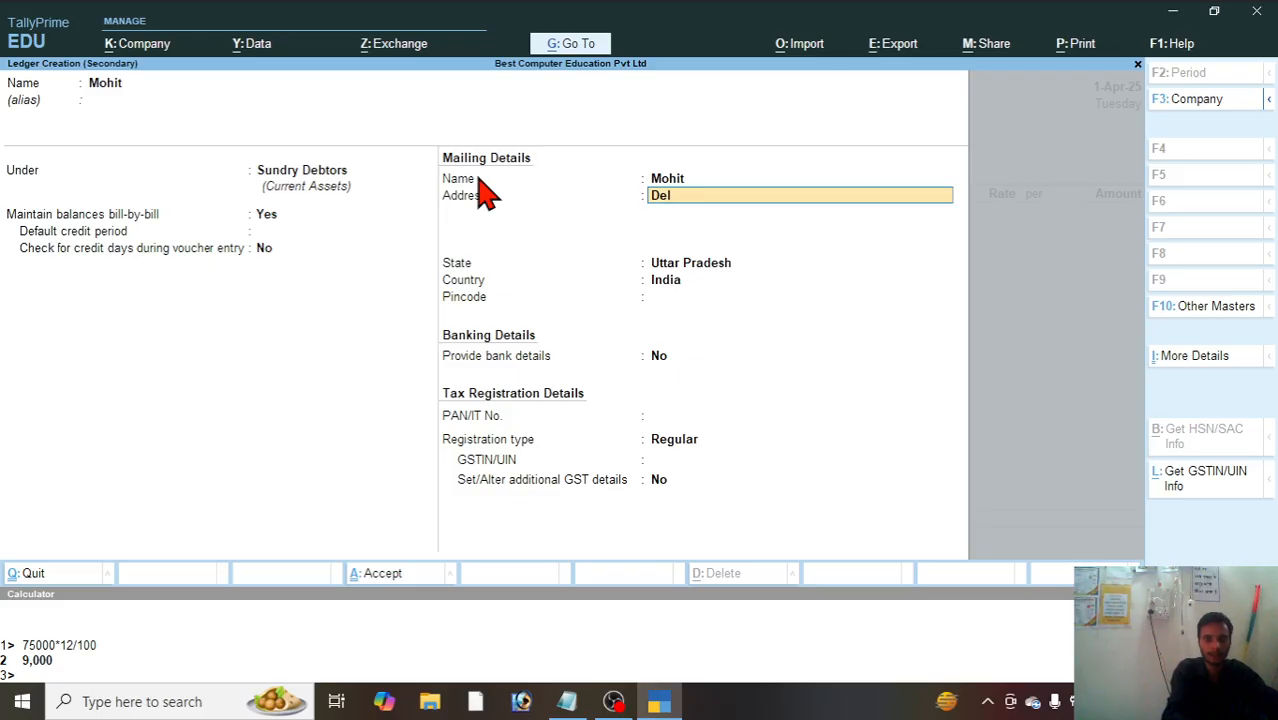
pyautogui.write('hi')
pyautogui.press('Return')
pyautogui.press('Return')
pyautogui.write('D')
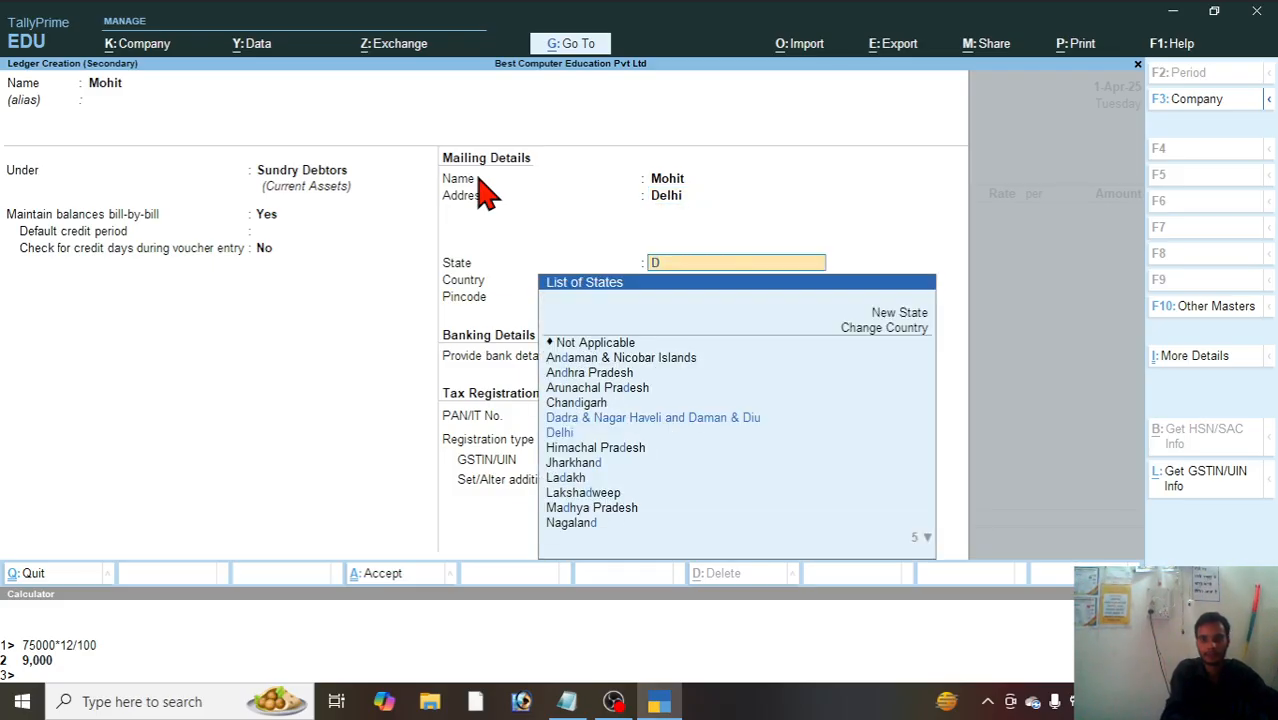
pyautogui.write('e')
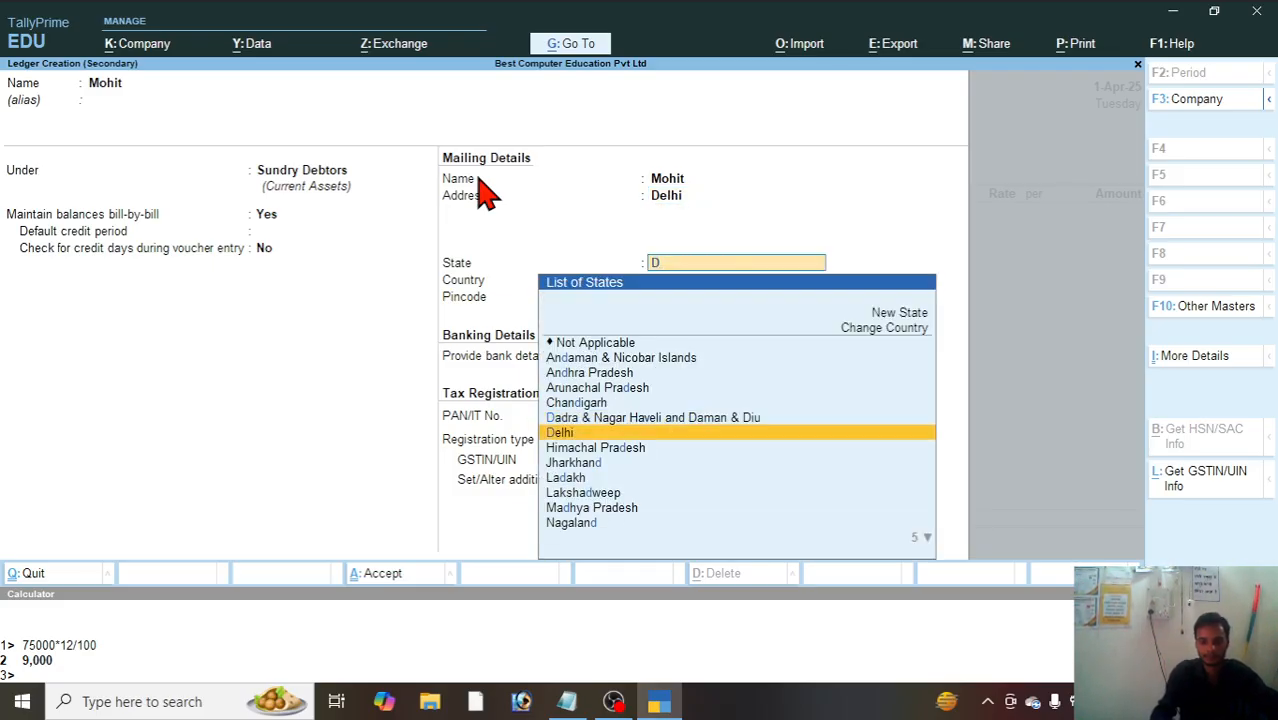
pyautogui.press('Return')
pyautogui.press('Return')
pyautogui.press('Return')
pyautogui.press('Return')
pyautogui.press('Return')
pyautogui.press('Return')
pyautogui.press('Return')
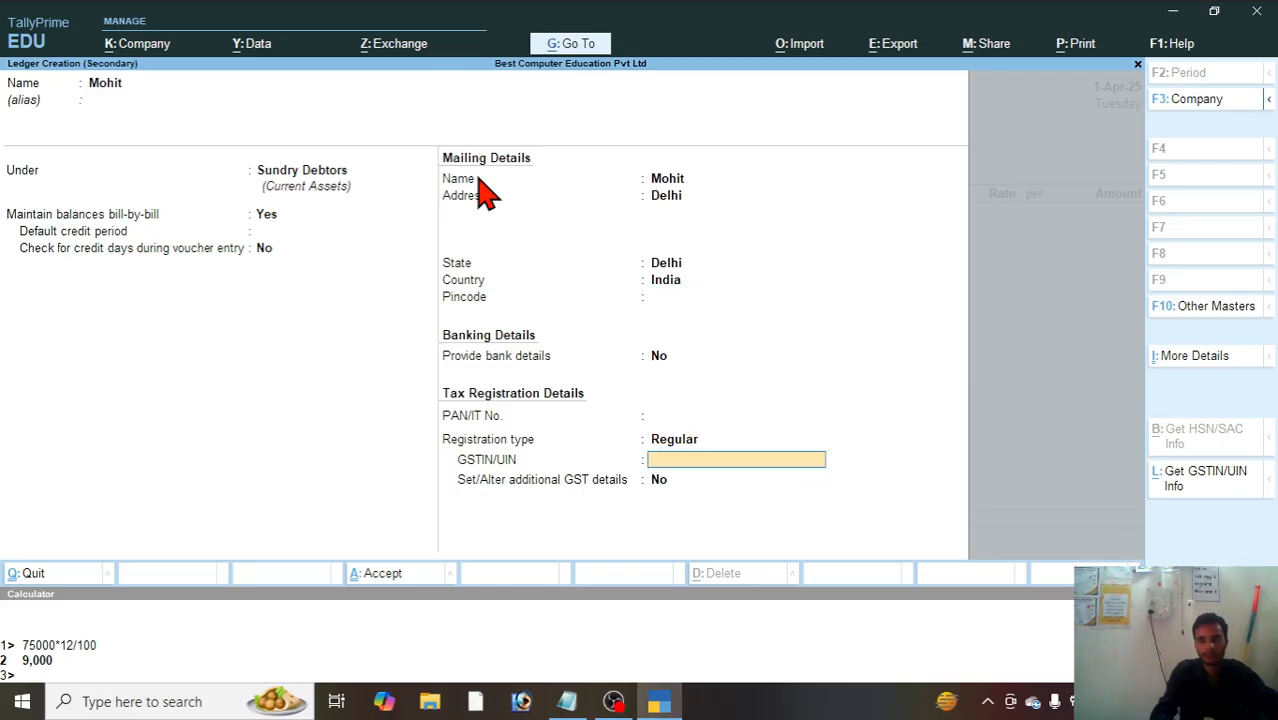
# Step: Leave the dispatch details blank and accept the customer's party details with Delhi as place of supply
pyautogui.press('Return')
pyautogui.press('Return')
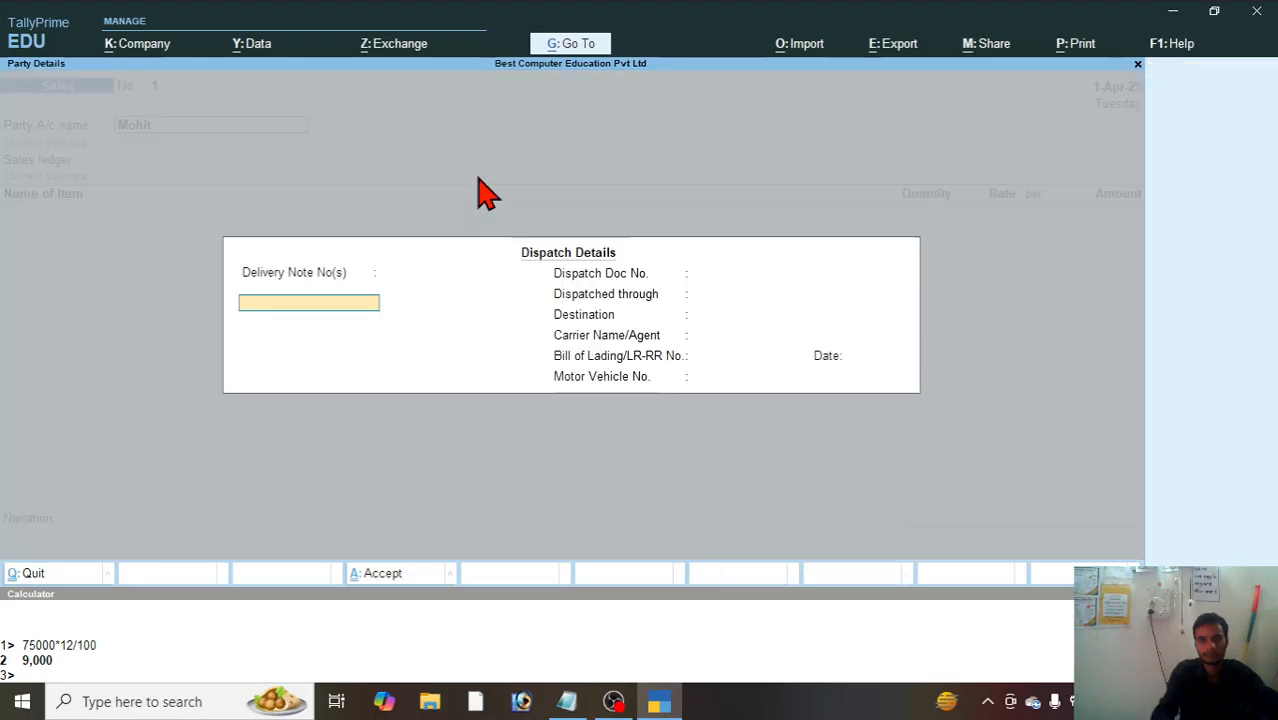
pyautogui.press('Return')
pyautogui.press('Return')
pyautogui.press('Return')
pyautogui.press('Return')
pyautogui.press('Return')
pyautogui.press('Return')
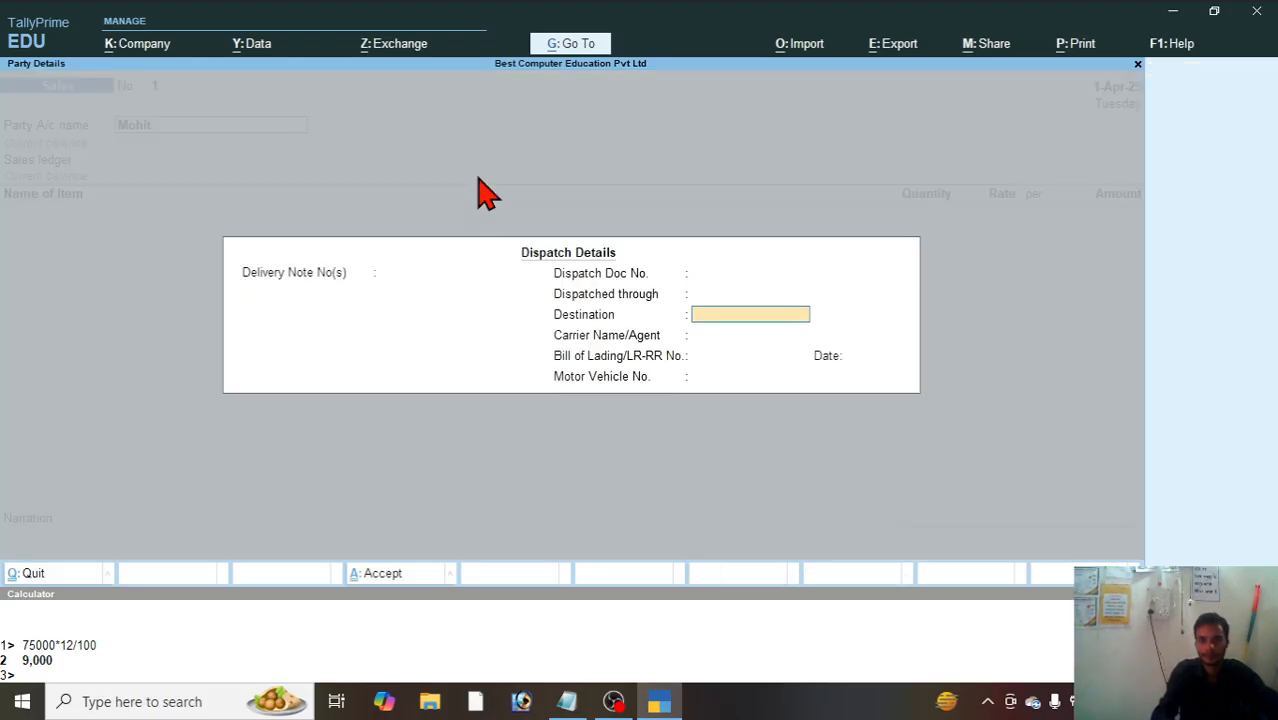
pyautogui.press('Return')
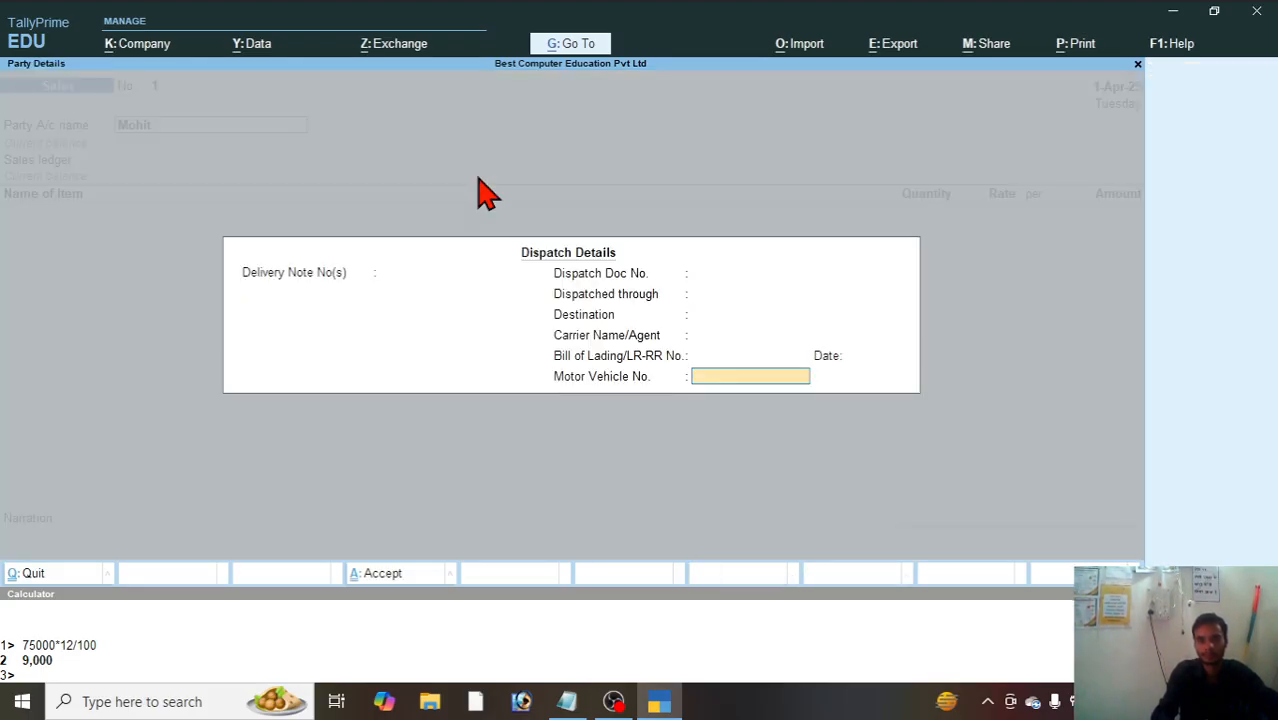
pyautogui.press('Return')
pyautogui.press('Return')
pyautogui.press('Return')
pyautogui.press('Return')
pyautogui.press('Return')
pyautogui.press('Return')
pyautogui.press('Return')
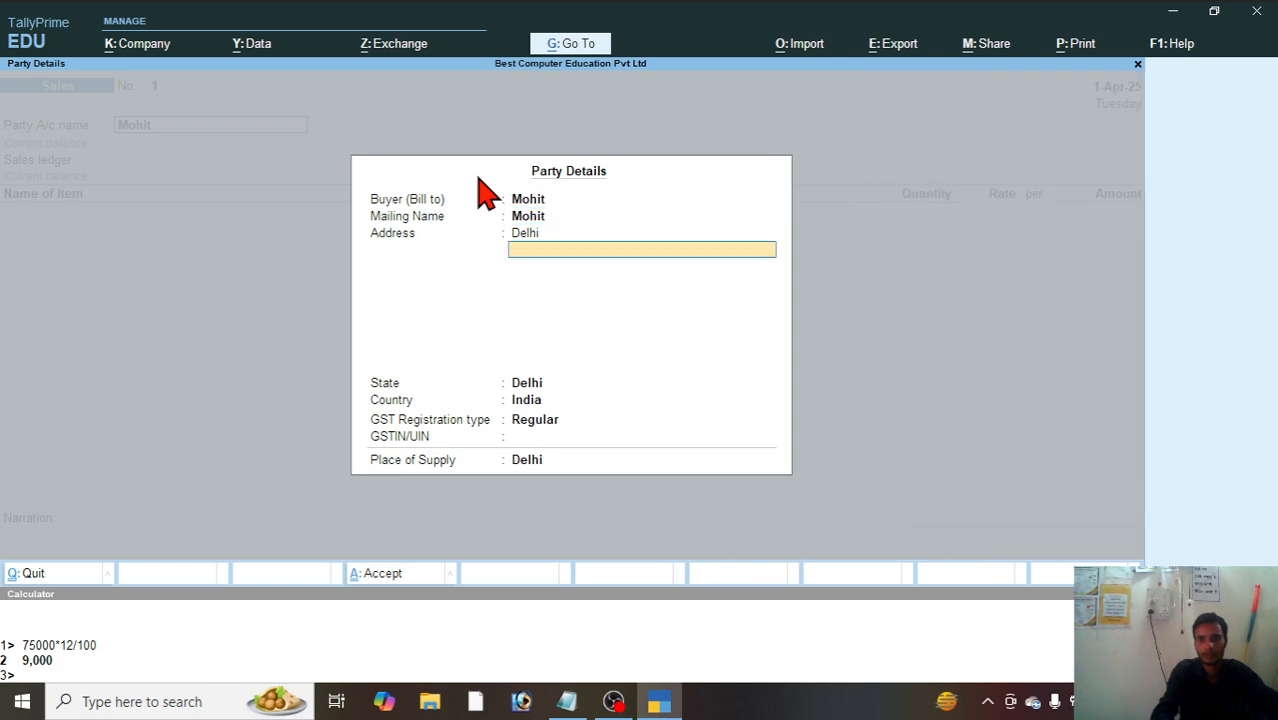
pyautogui.press('Return')
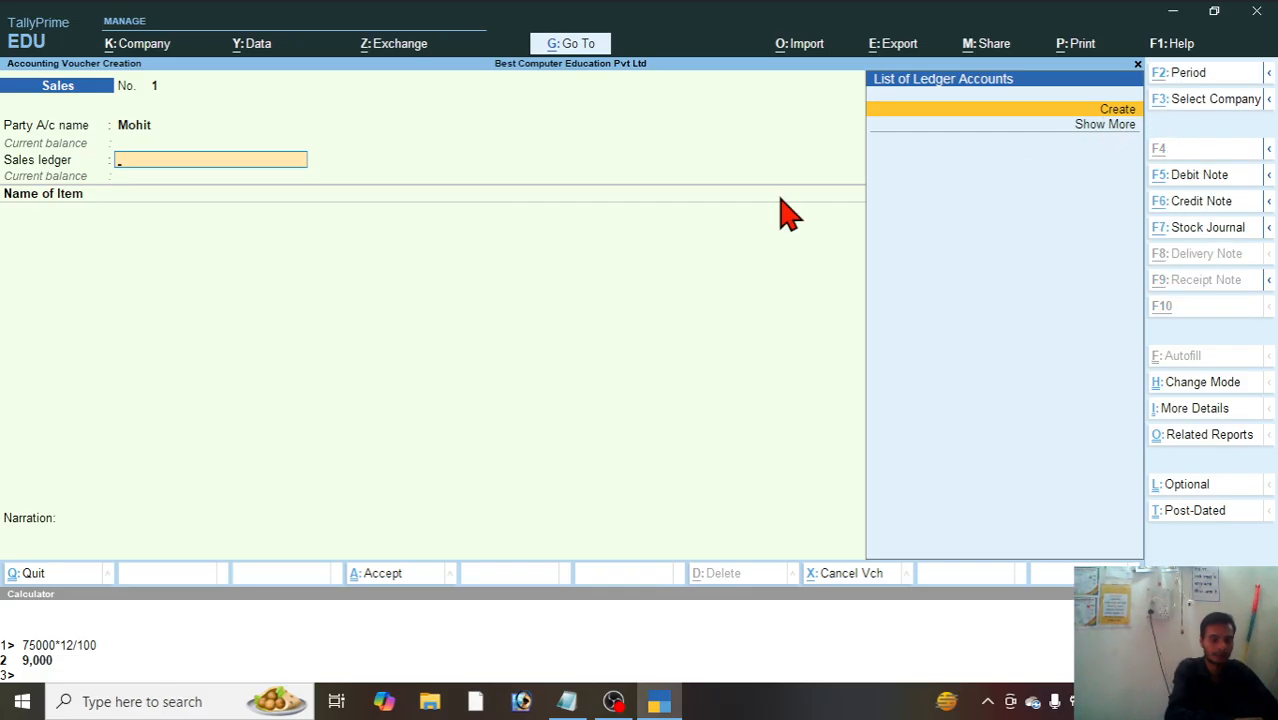
# Step: Create a sales ledger named Sales under Sales Accounts, keeping the default GST and bank details, and use it in the voucher
pyautogui.hotkey('alt', 'c')
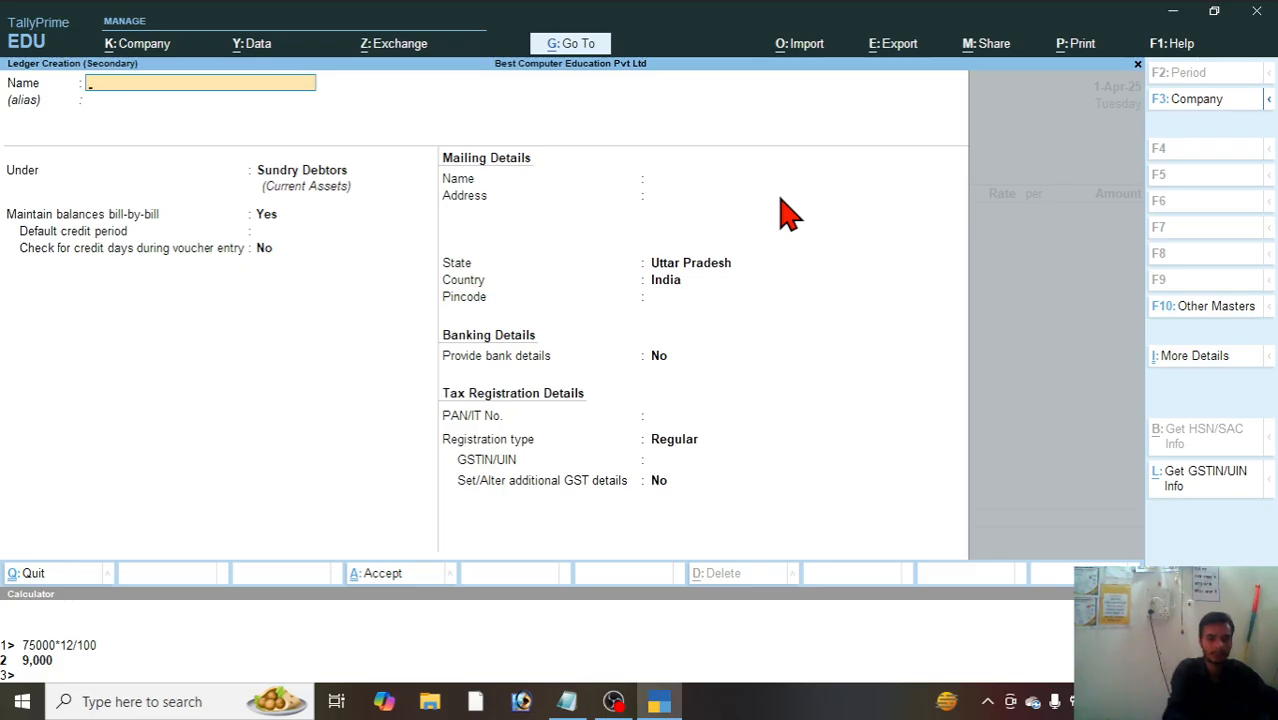
pyautogui.press('Return')
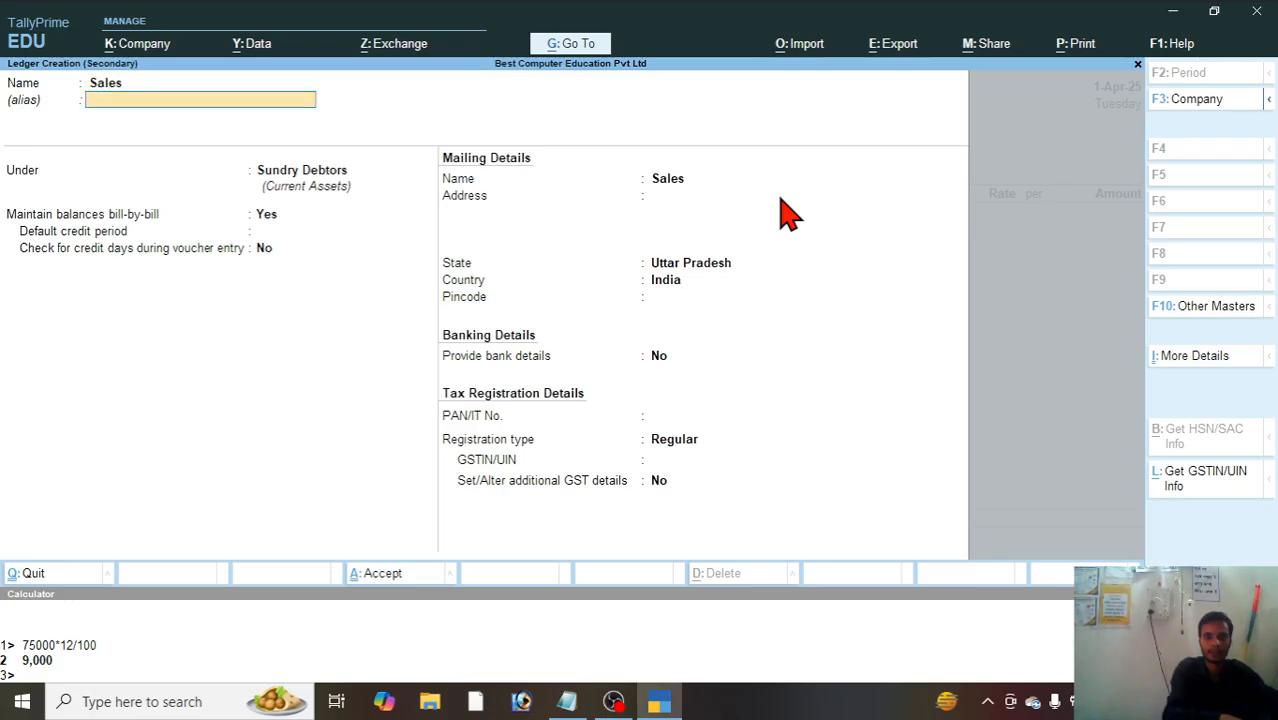
pyautogui.press('Return')
pyautogui.write('S')
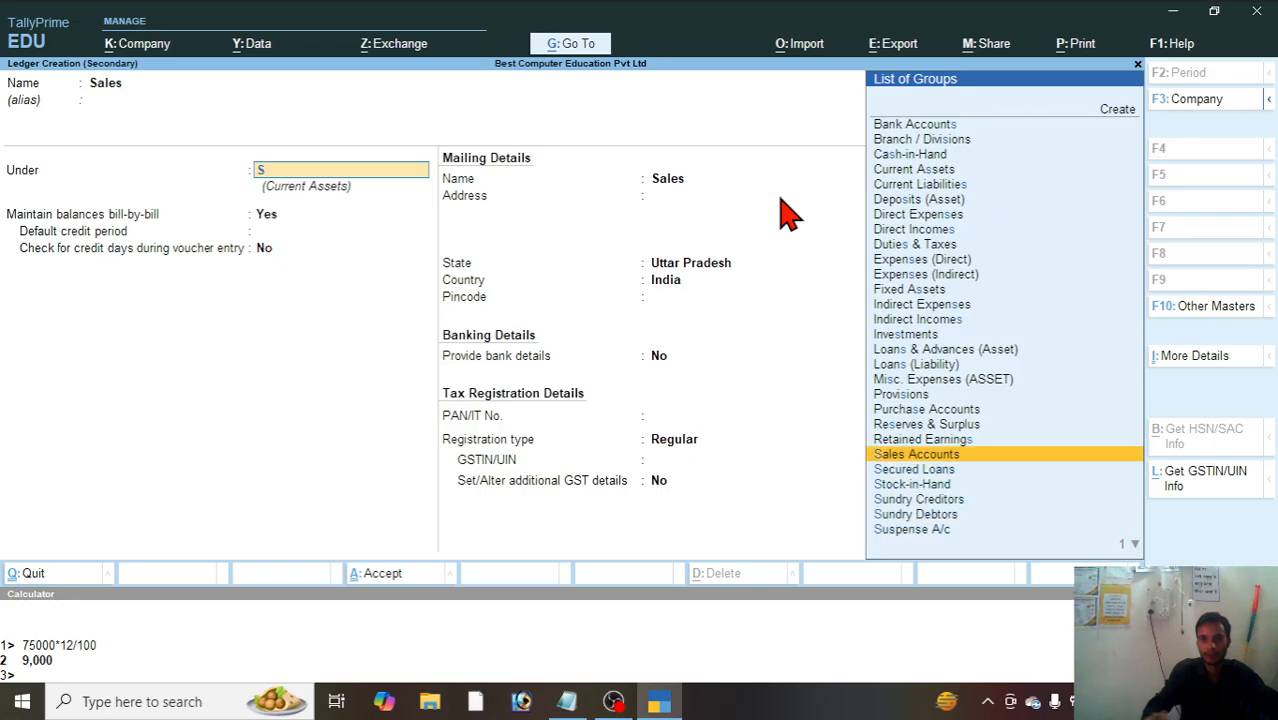
pyautogui.click(955, 455)
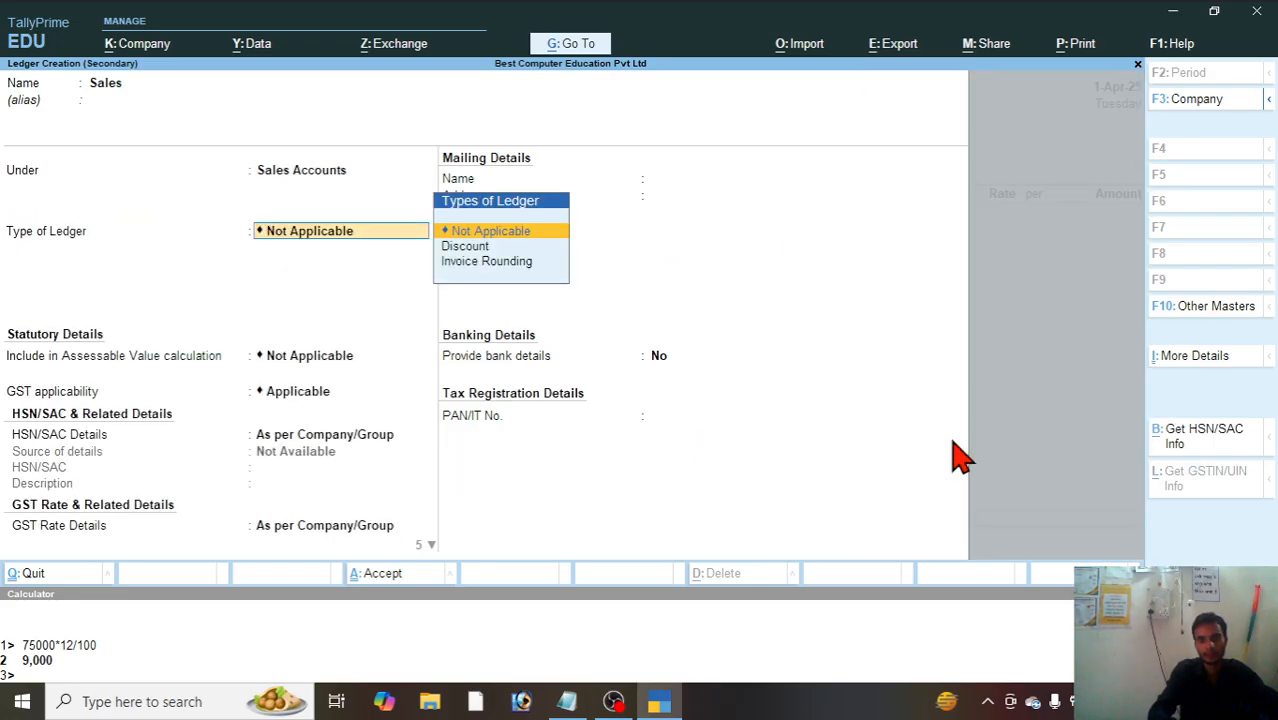
pyautogui.press('Return')
pyautogui.press('Return')
pyautogui.press('Return')
pyautogui.press('Return')
pyautogui.press('Return')
pyautogui.press('Return')
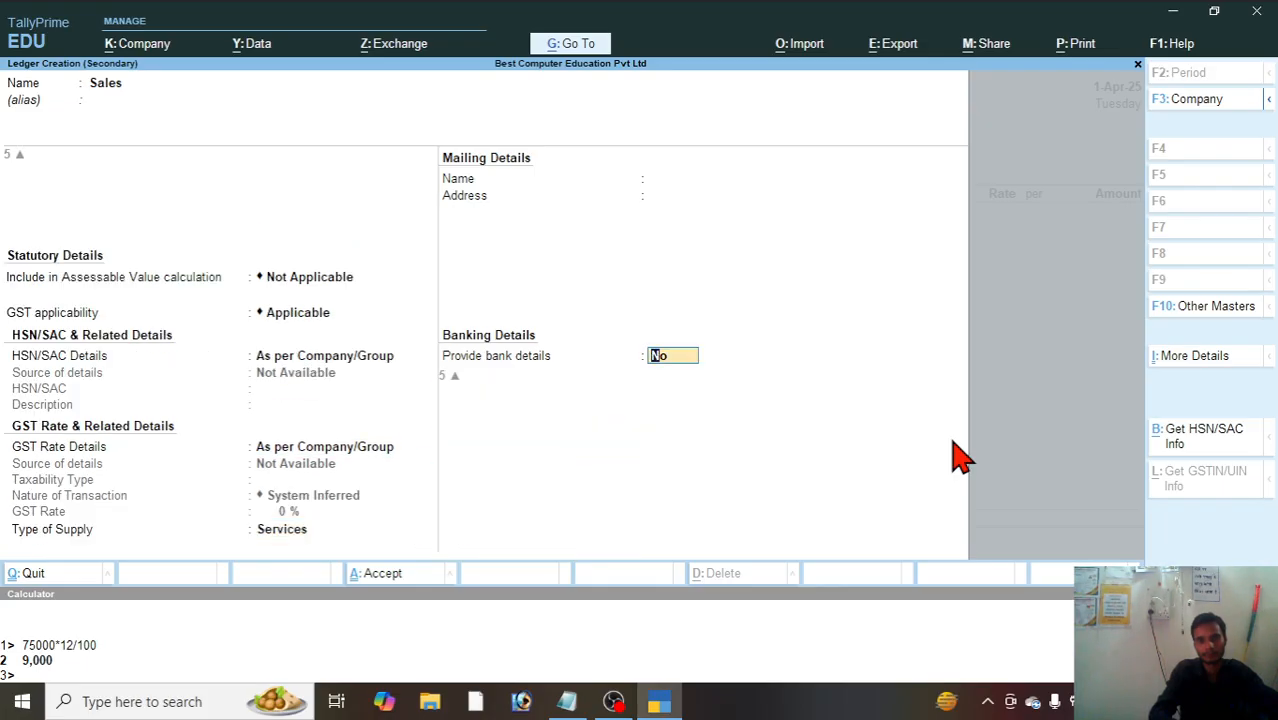
pyautogui.press('Return')
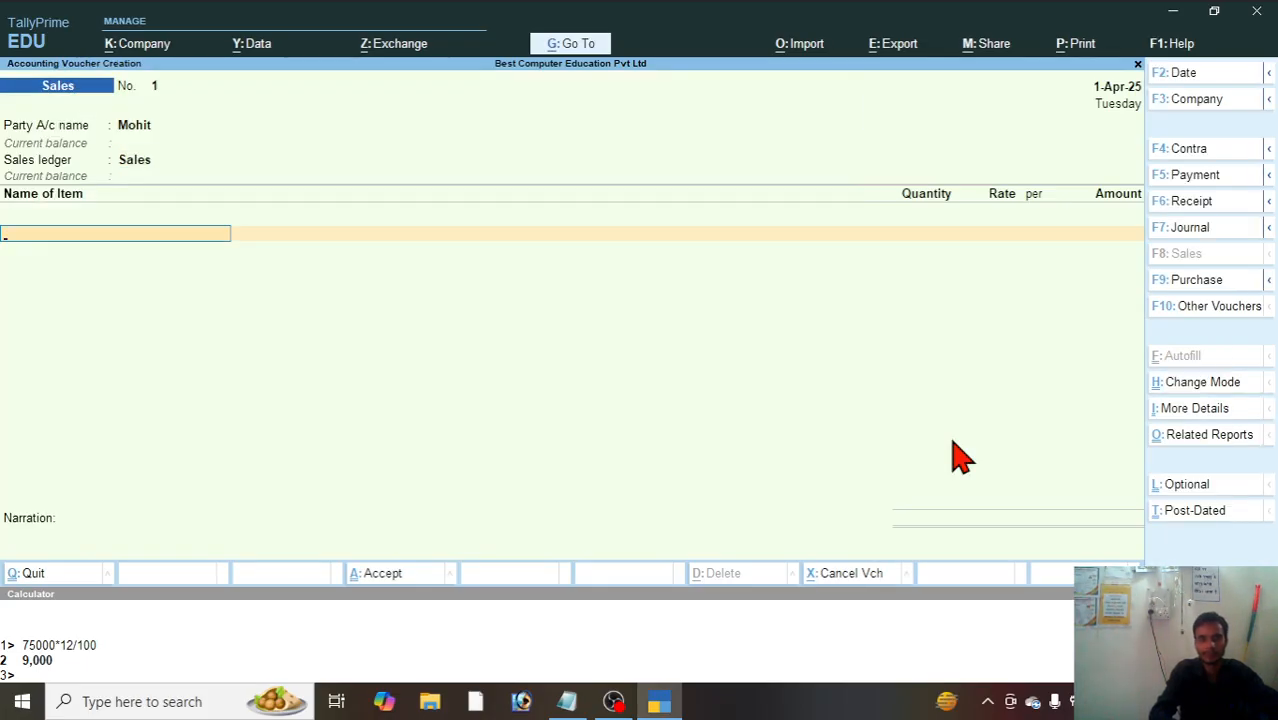
# Step: Add the Monitor stock item to the sales voucher with a quantity of 5 pcs
pyautogui.write('M')
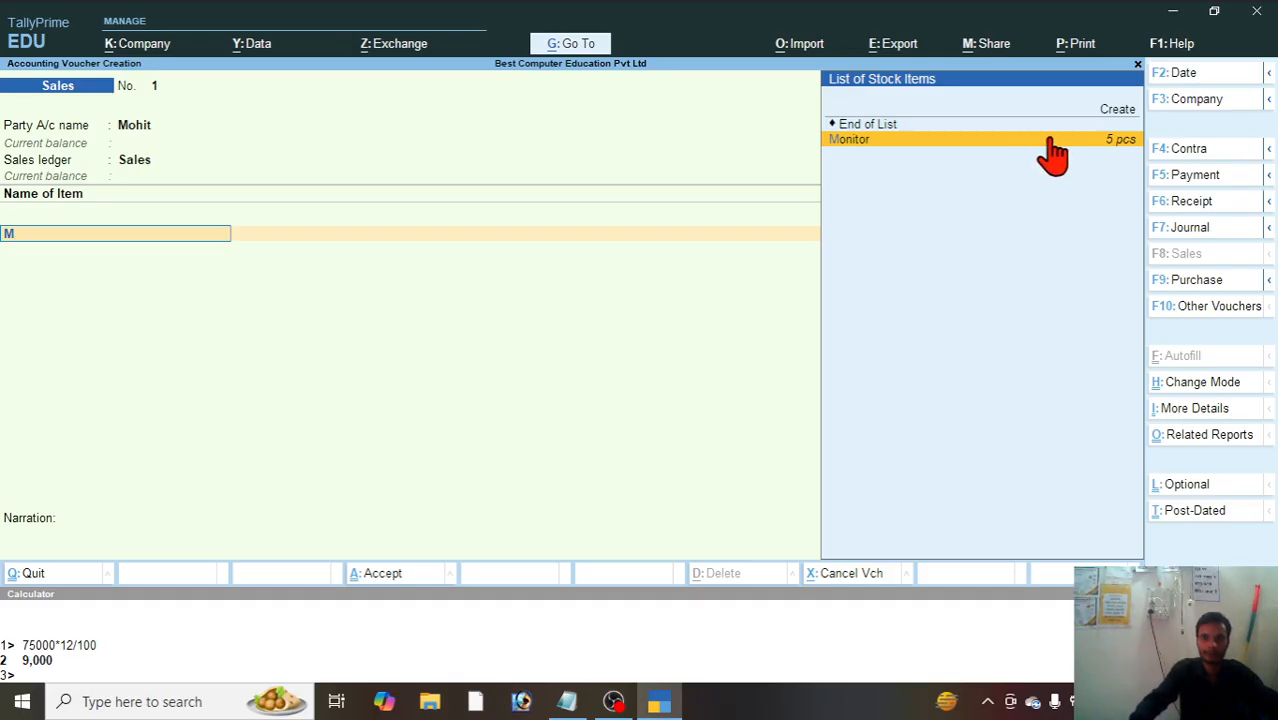
pyautogui.press('Return')
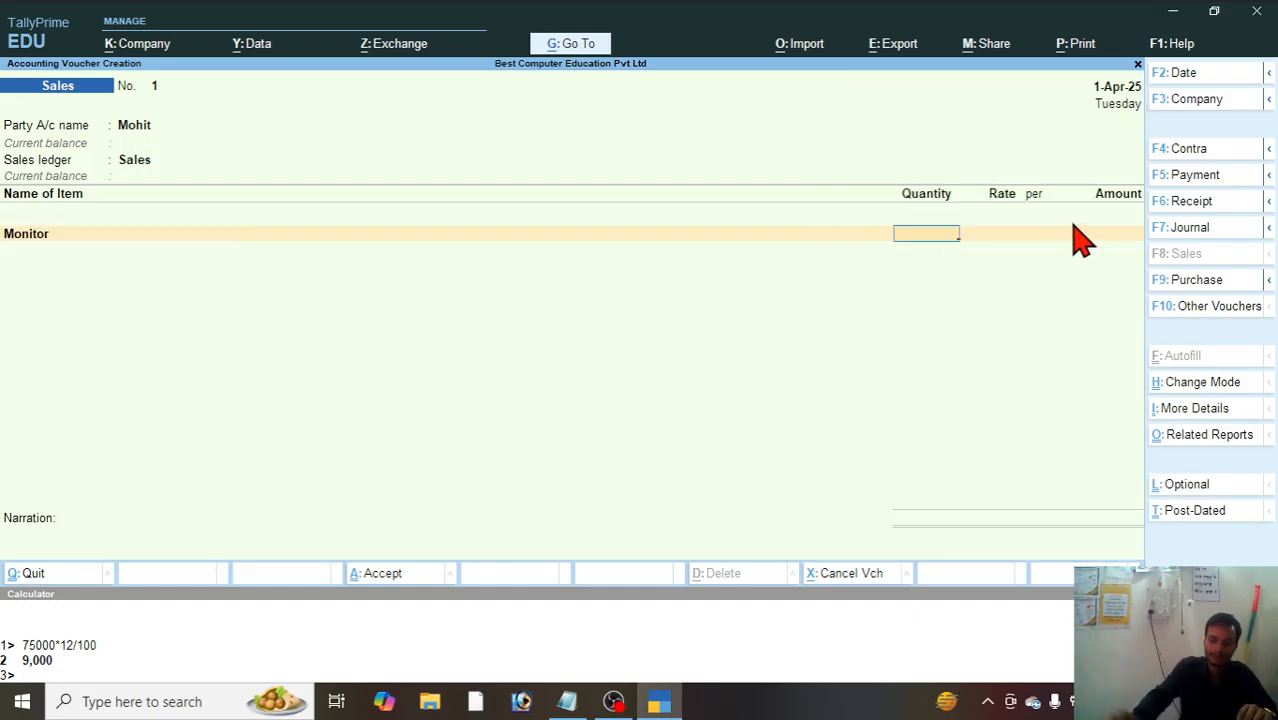
pyautogui.write('5')
pyautogui.press('Return')
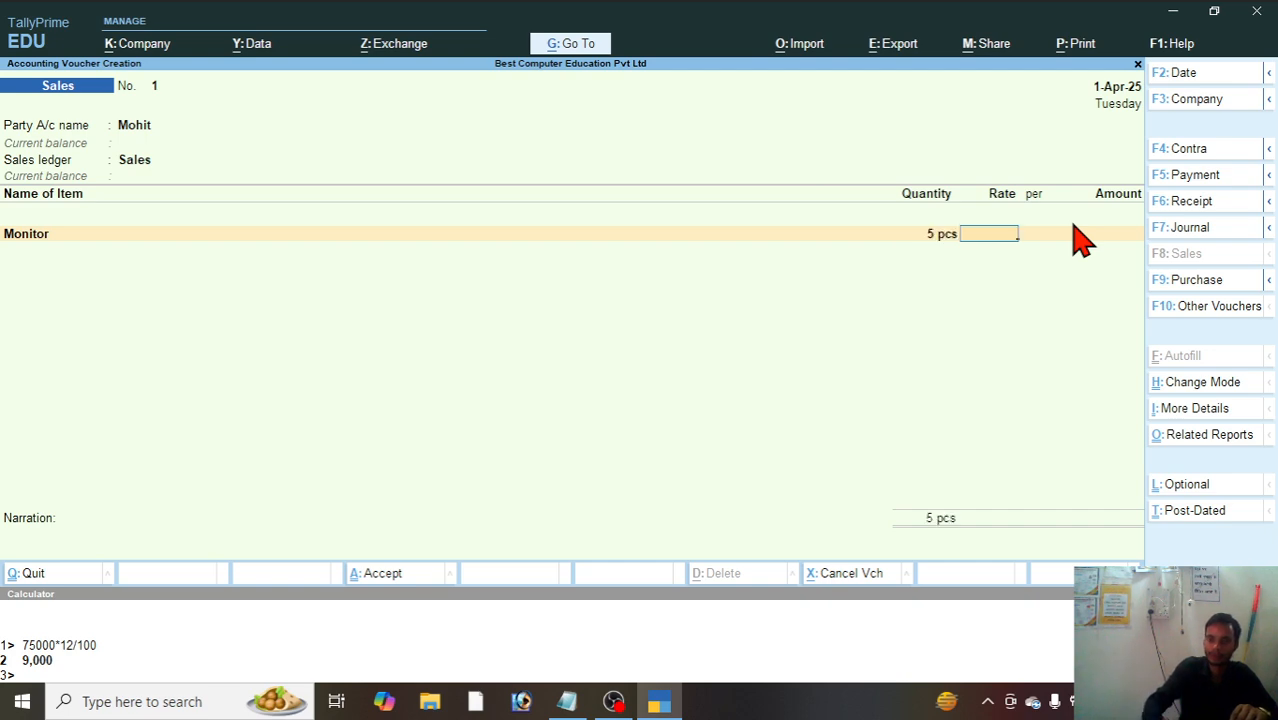
# Step: Check the monitor's selling price in Notepad, set its rate to 20000 per pcs and finish the item list
pyautogui.click(567, 701)
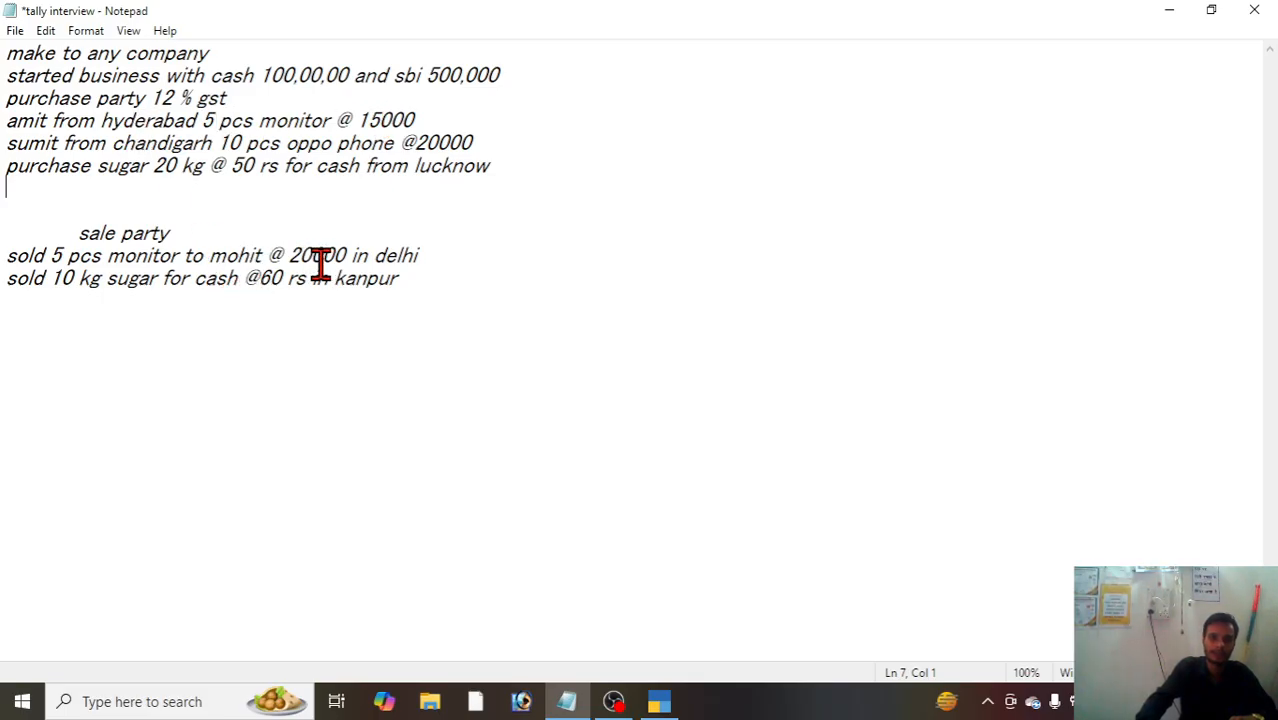
pyautogui.click(659, 700)
pyautogui.write('2')
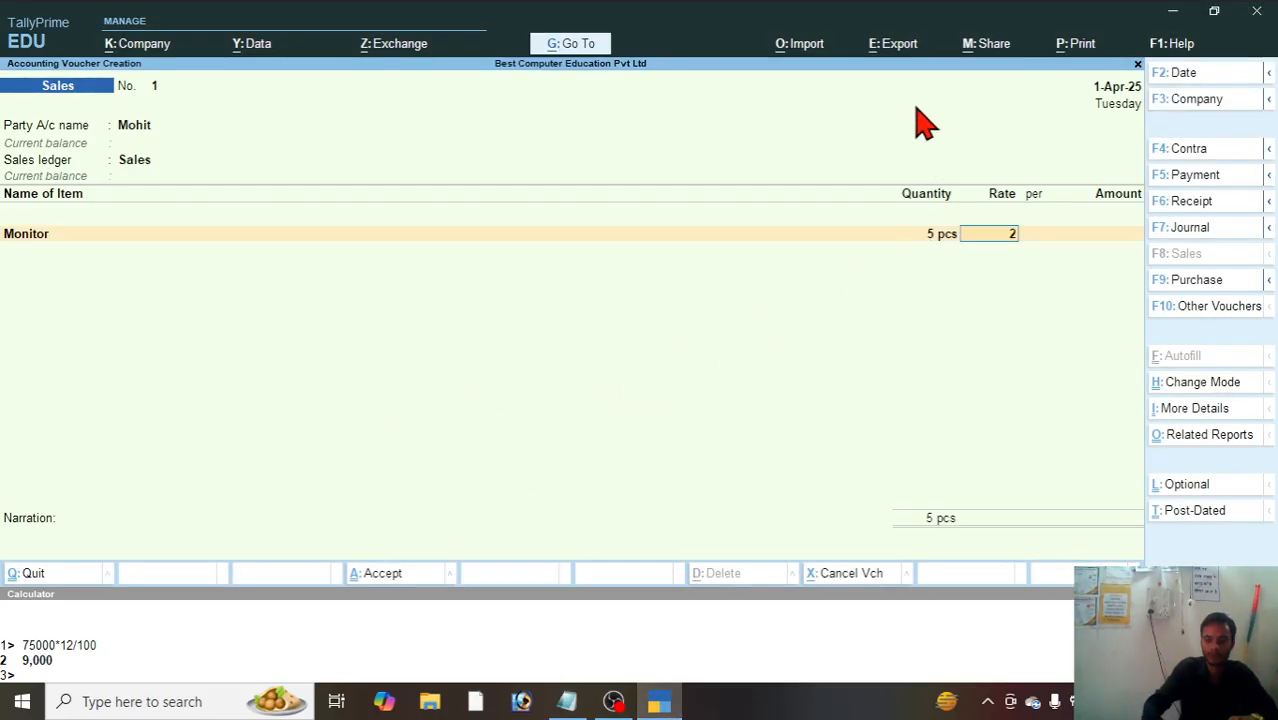
pyautogui.write('0,0000')
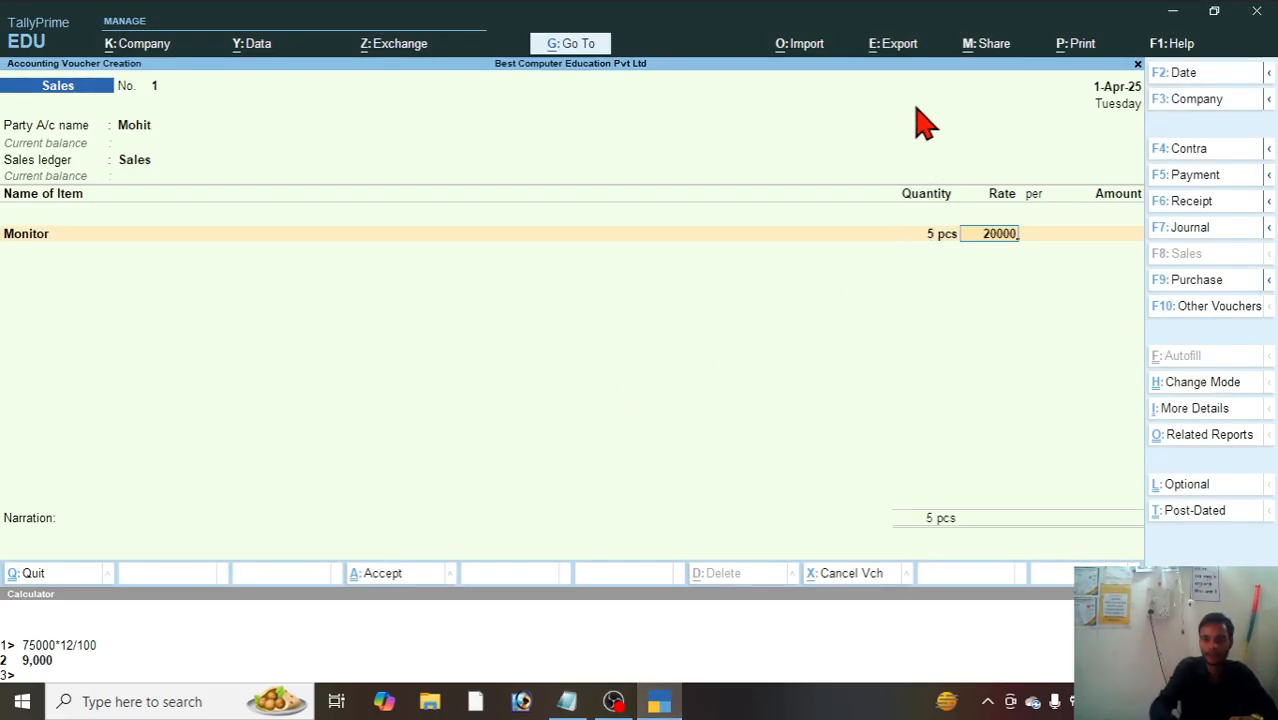
pyautogui.press('Return')
pyautogui.press('Return')
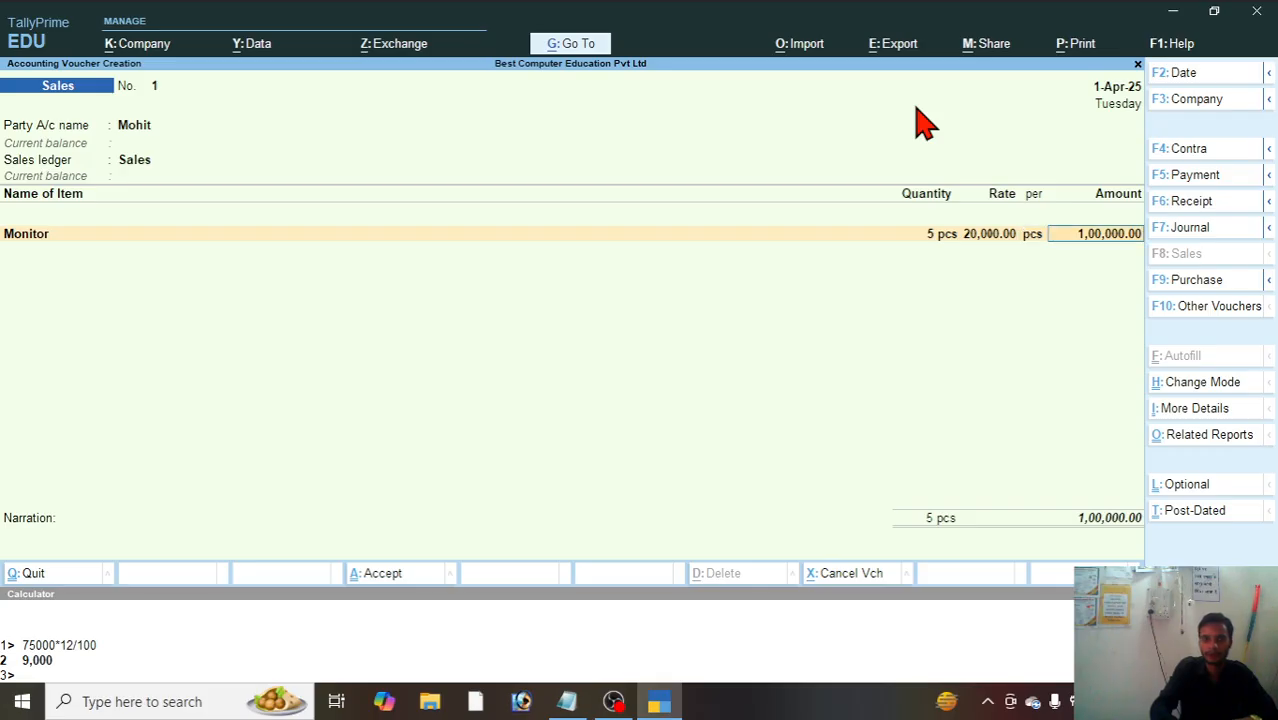
pyautogui.press('Return')
pyautogui.press('Return')
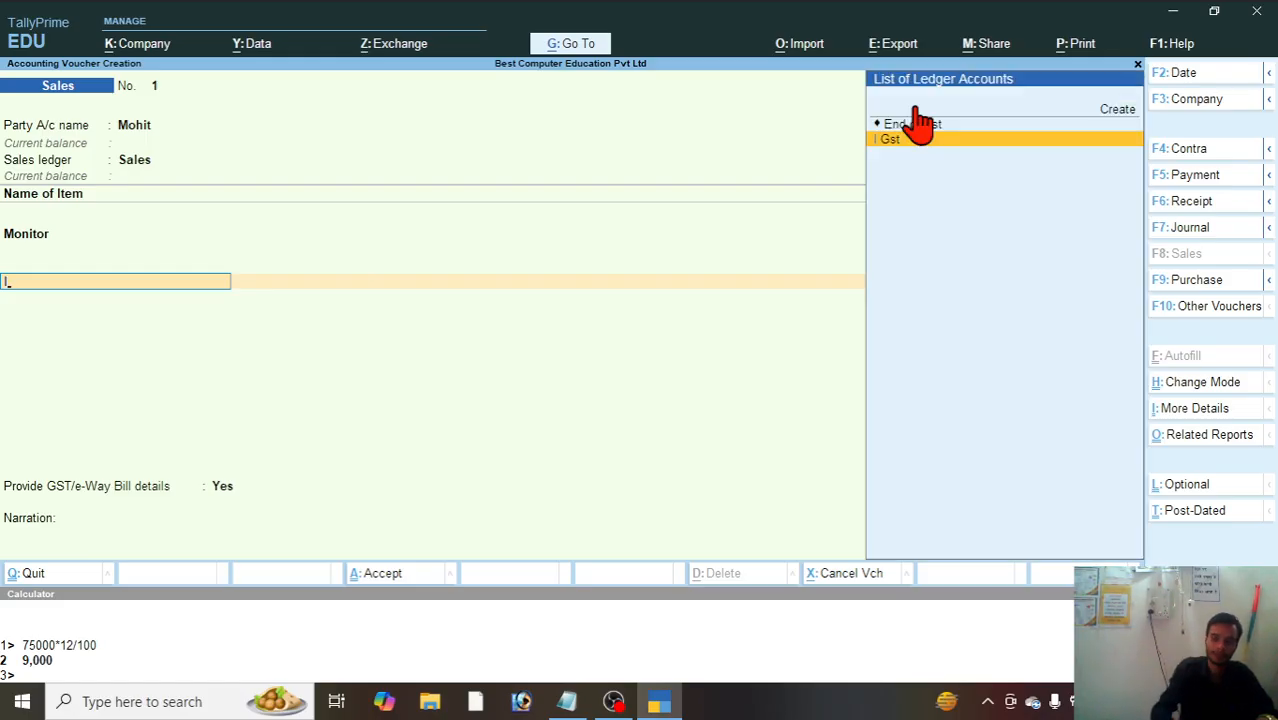
pyautogui.press('Return')
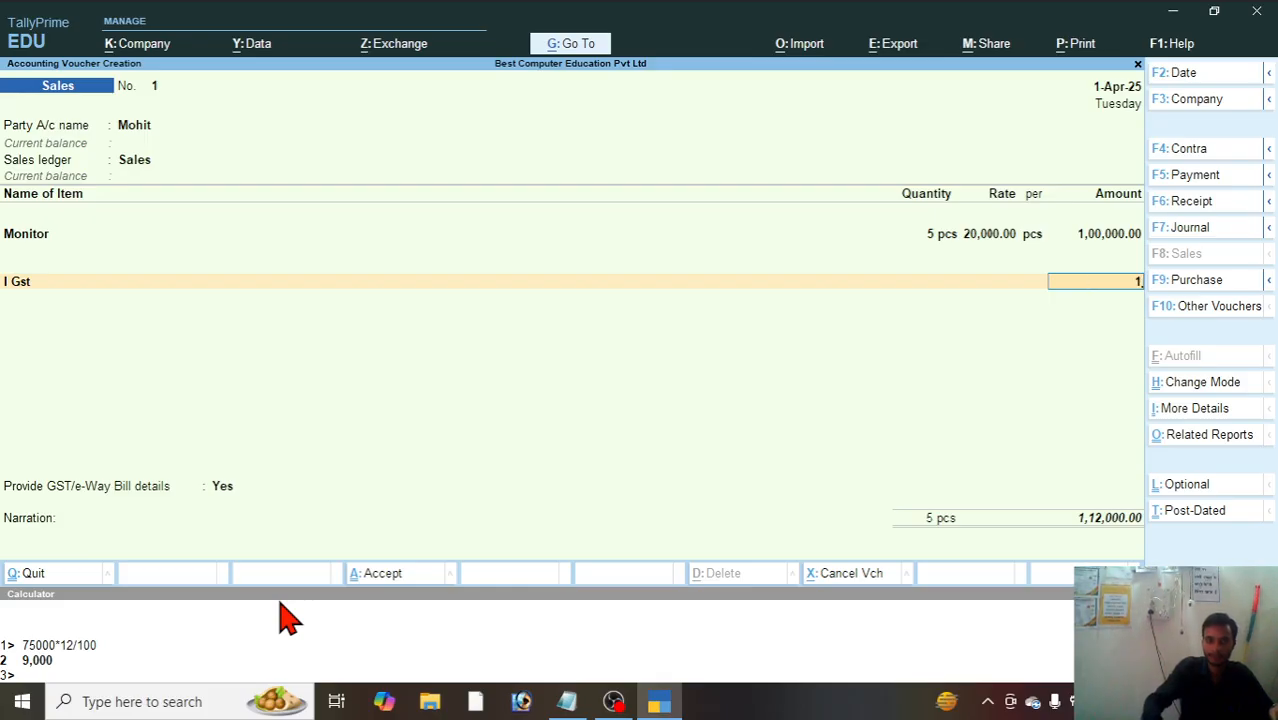
pyautogui.click(100, 680)
pyautogui.write('120000-84000')
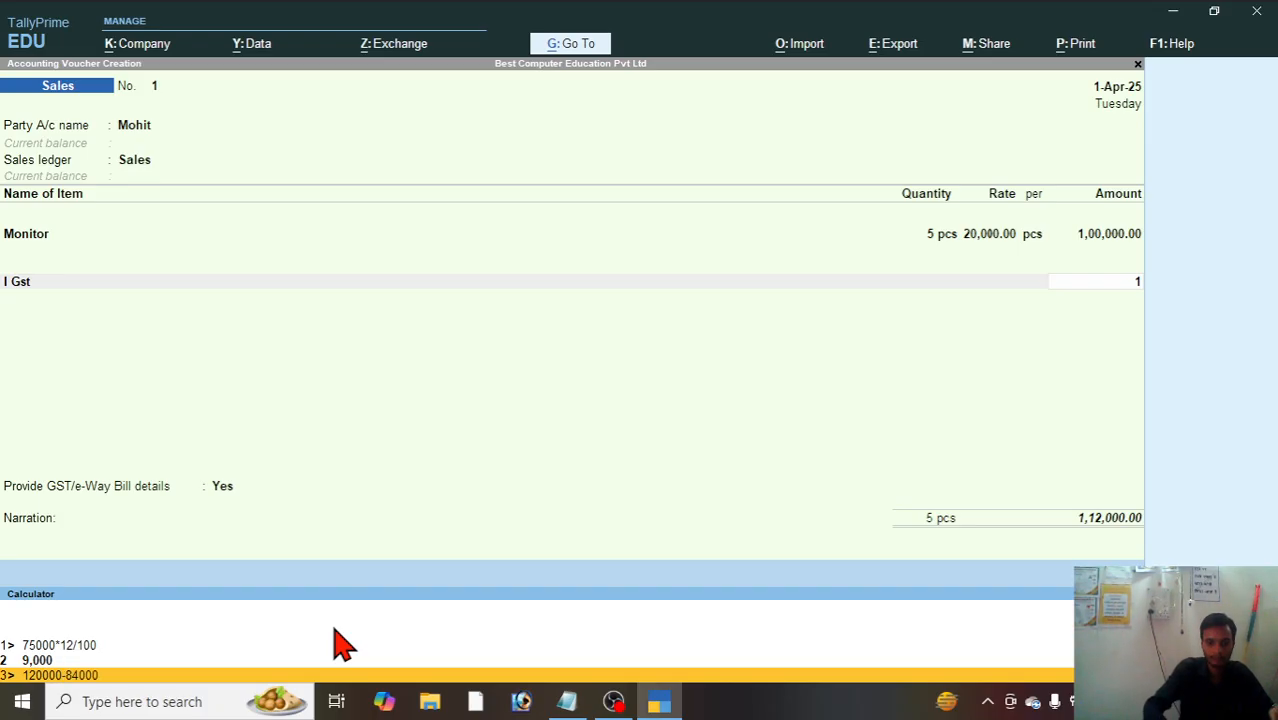
pyautogui.press('Return')
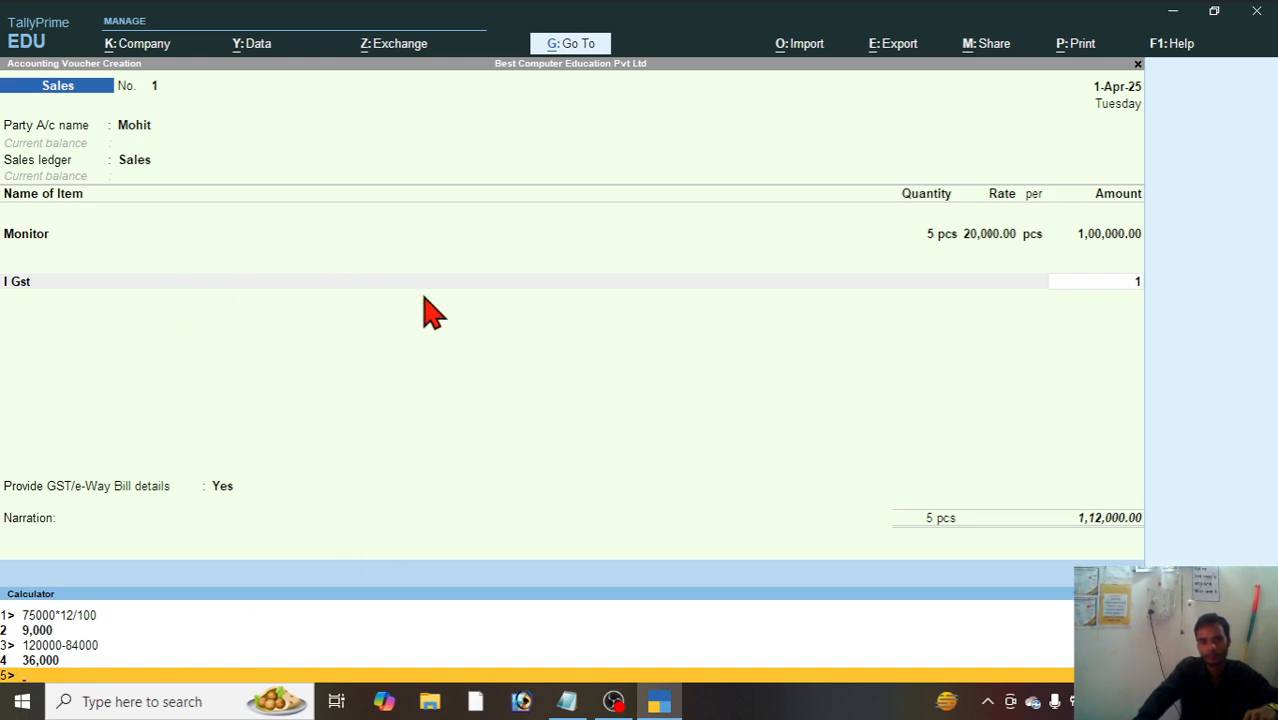
# Step: Set the I Gst amount to 1, finish the ledger list and set Provide GST/e-Way Bill details to No
pyautogui.click(356, 362)
pyautogui.write('1')
pyautogui.press('Return')
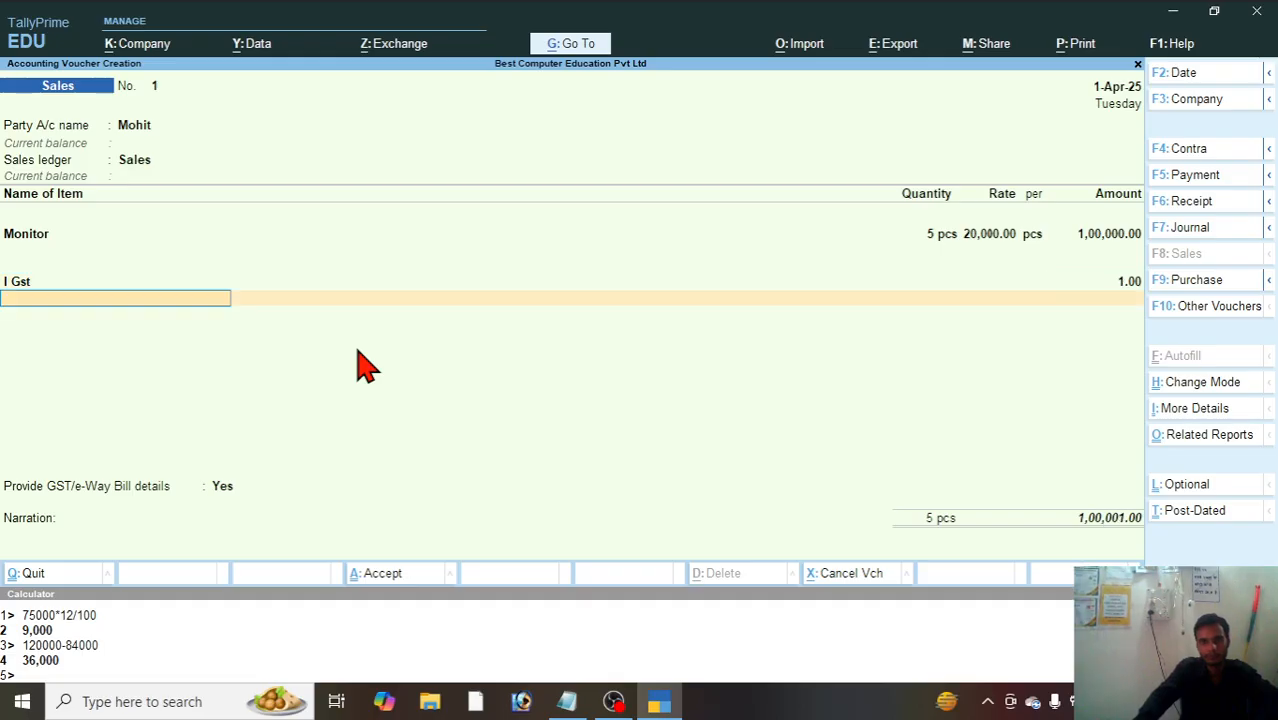
pyautogui.press('Return')
pyautogui.press('Up')
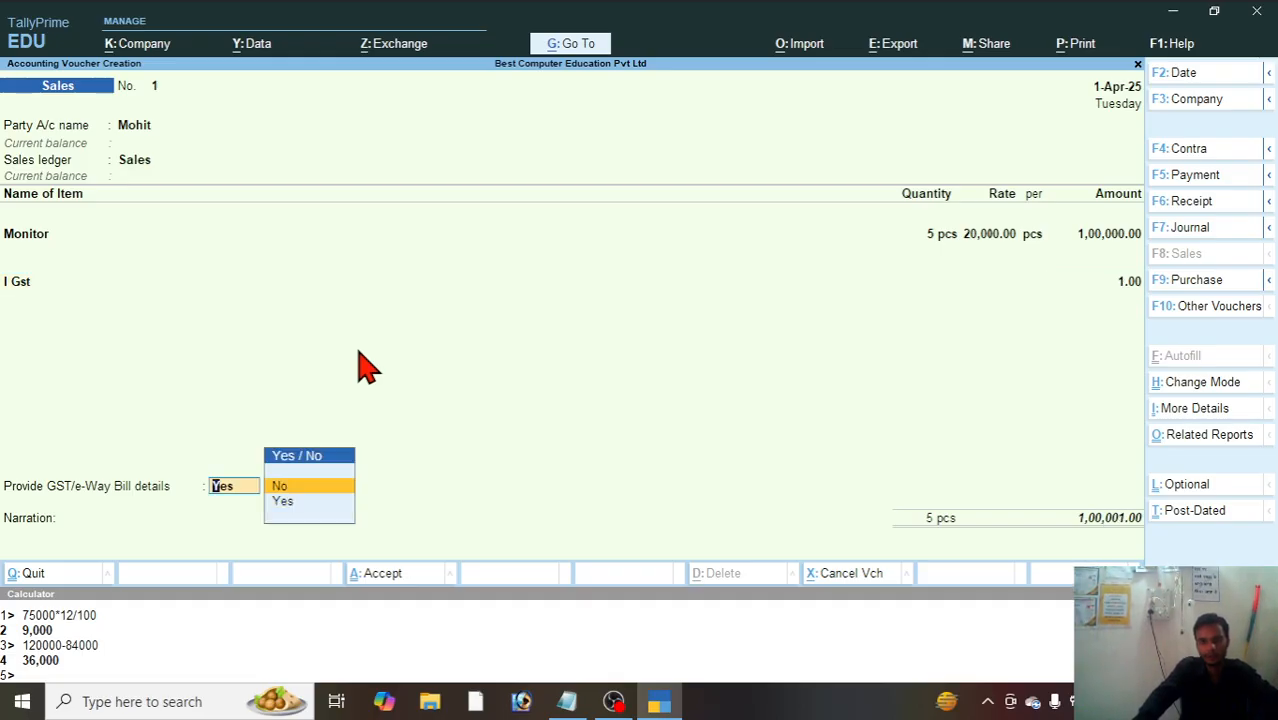
pyautogui.press('Return')
pyautogui.press('Return')
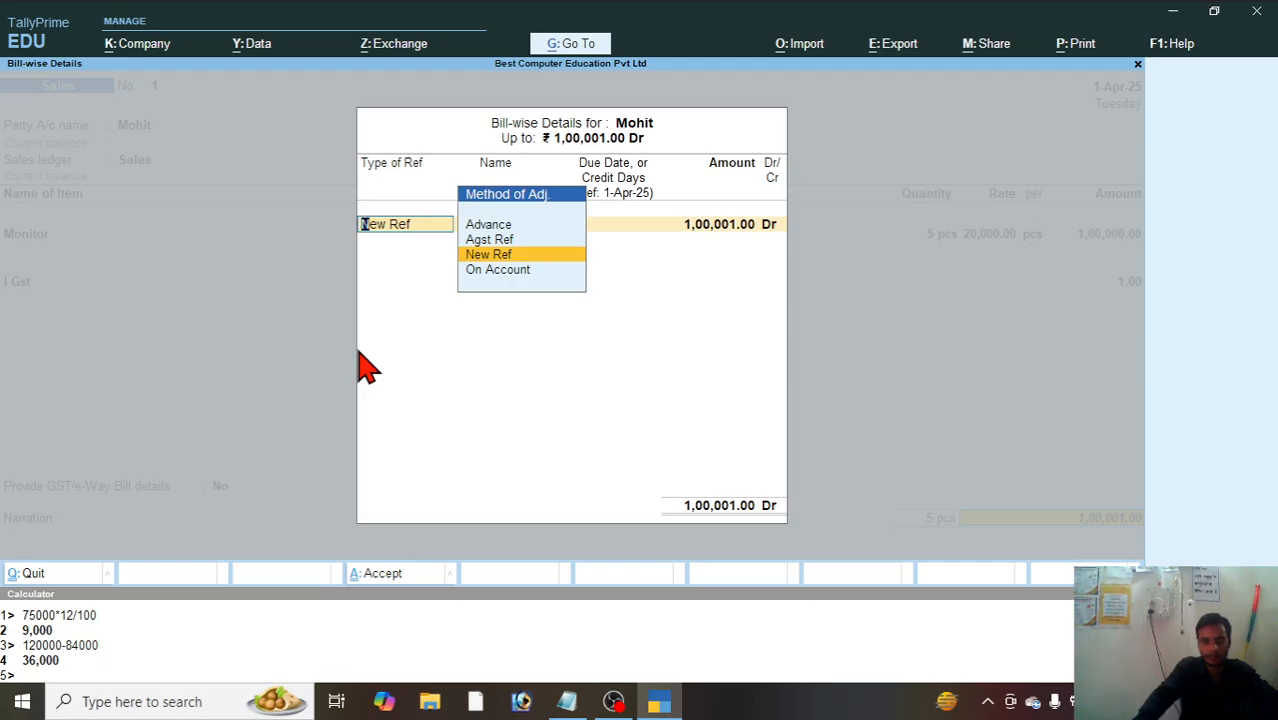
# Step: Accept the customer's bill-wise details as a New Ref, save the sales voucher and decline sending it for e-Way Bill generation
pyautogui.press('Return')
pyautogui.press('Return')
pyautogui.press('Return')
pyautogui.press('Return')
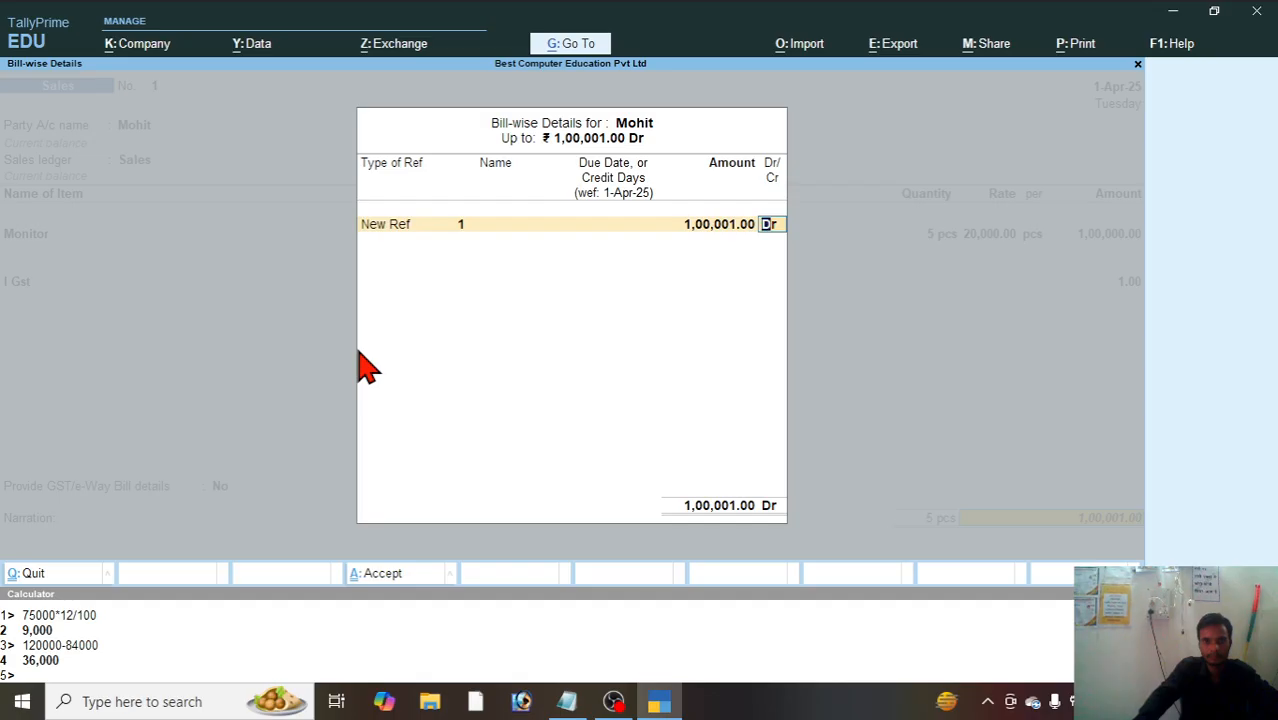
pyautogui.press('Return')
pyautogui.press('Return')
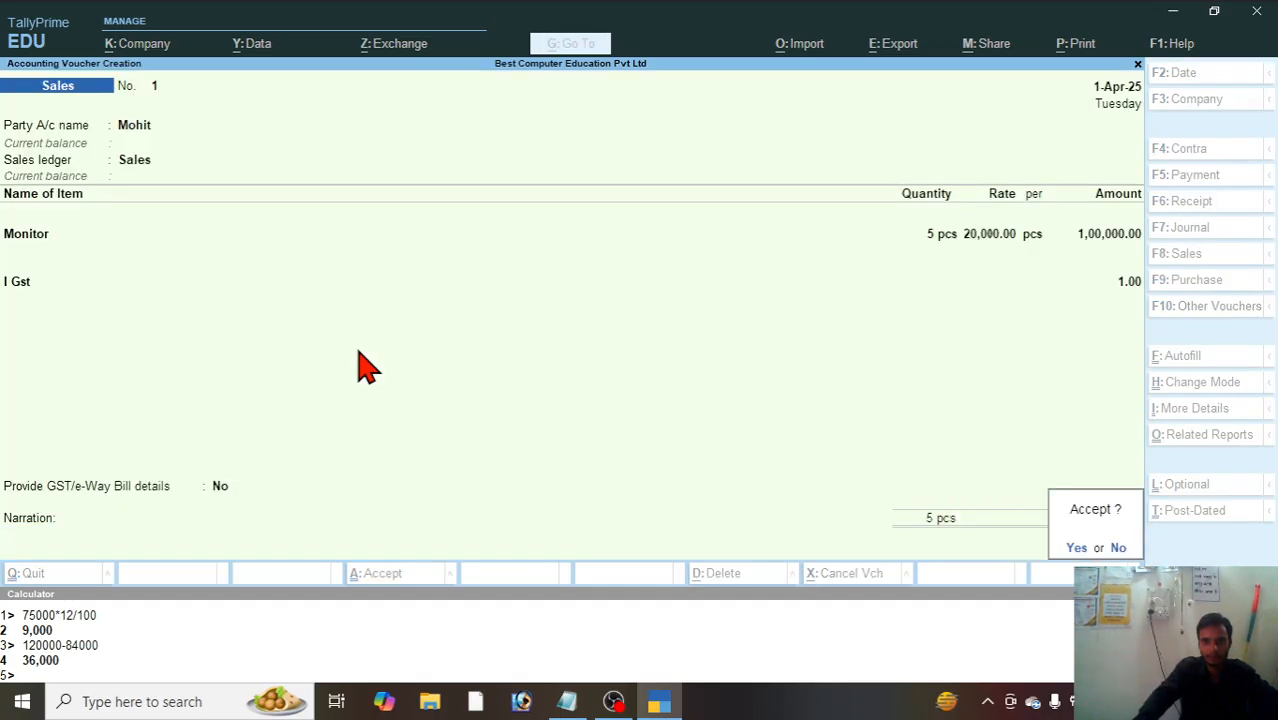
pyautogui.press('Return')
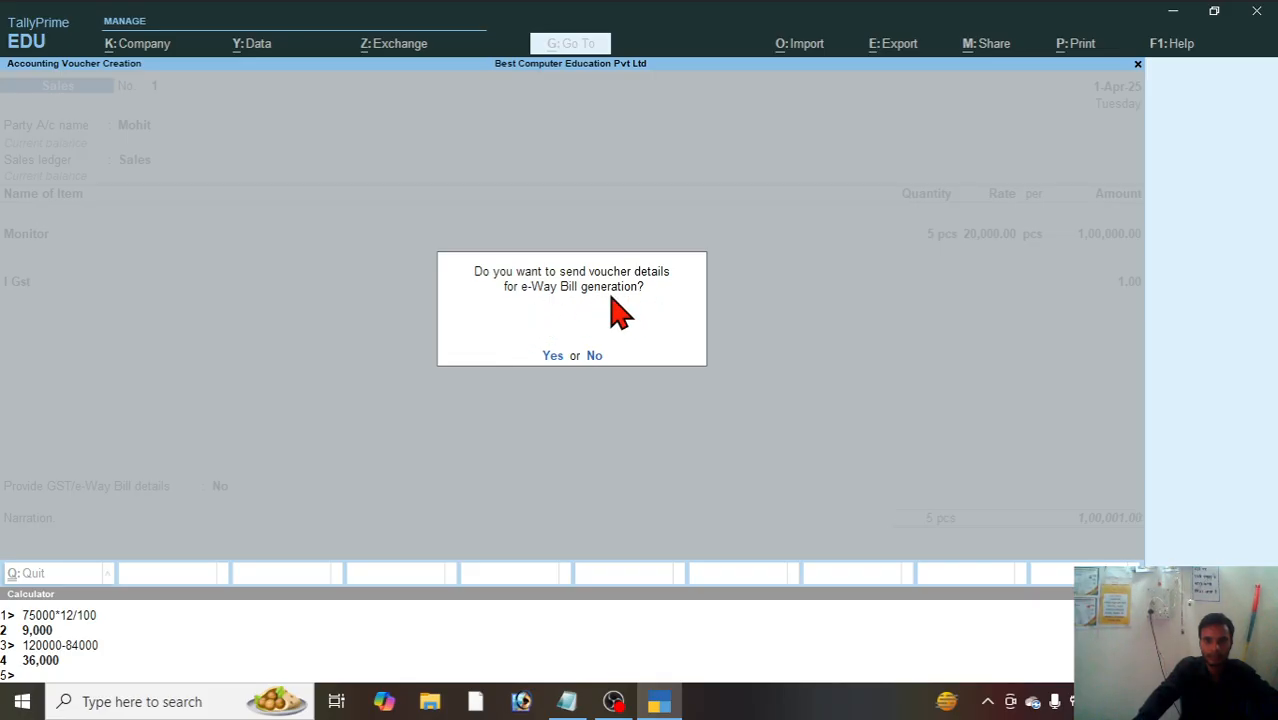
pyautogui.click(589, 360)
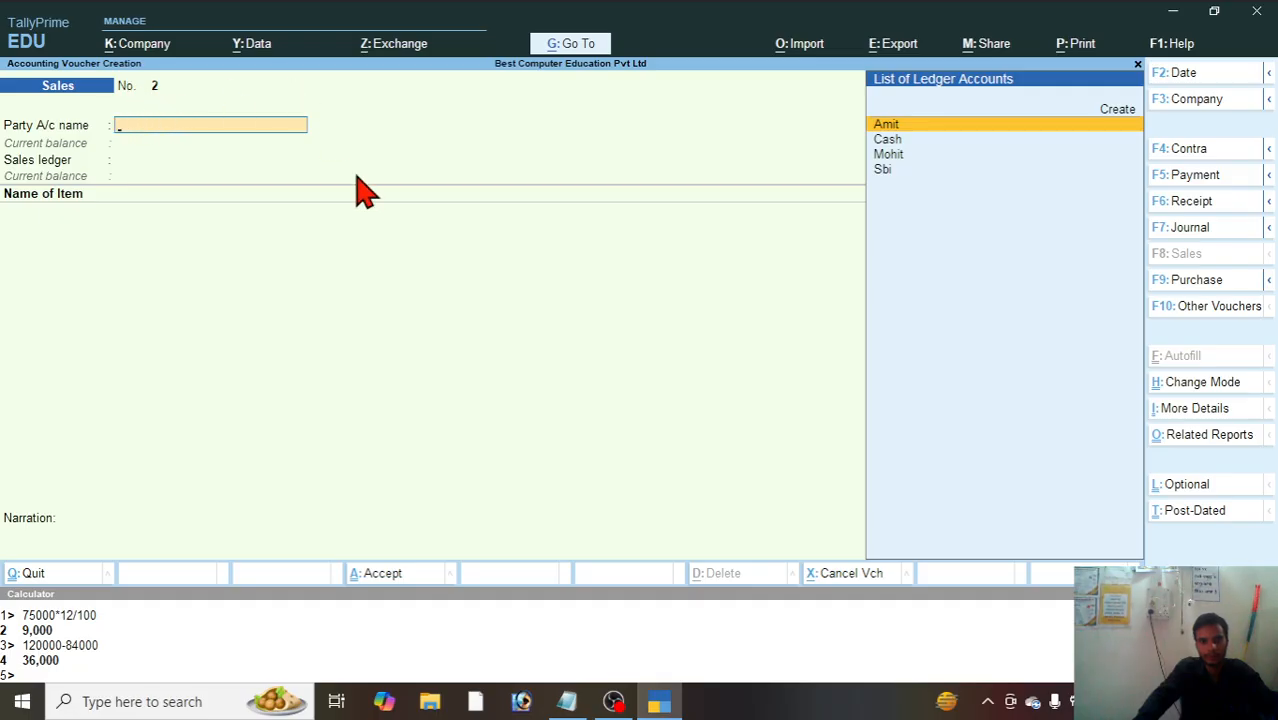
# Step: Check the next sale in the Notepad exercise list and return to the blank sales voucher in TallyPrime
pyautogui.click(566, 701)
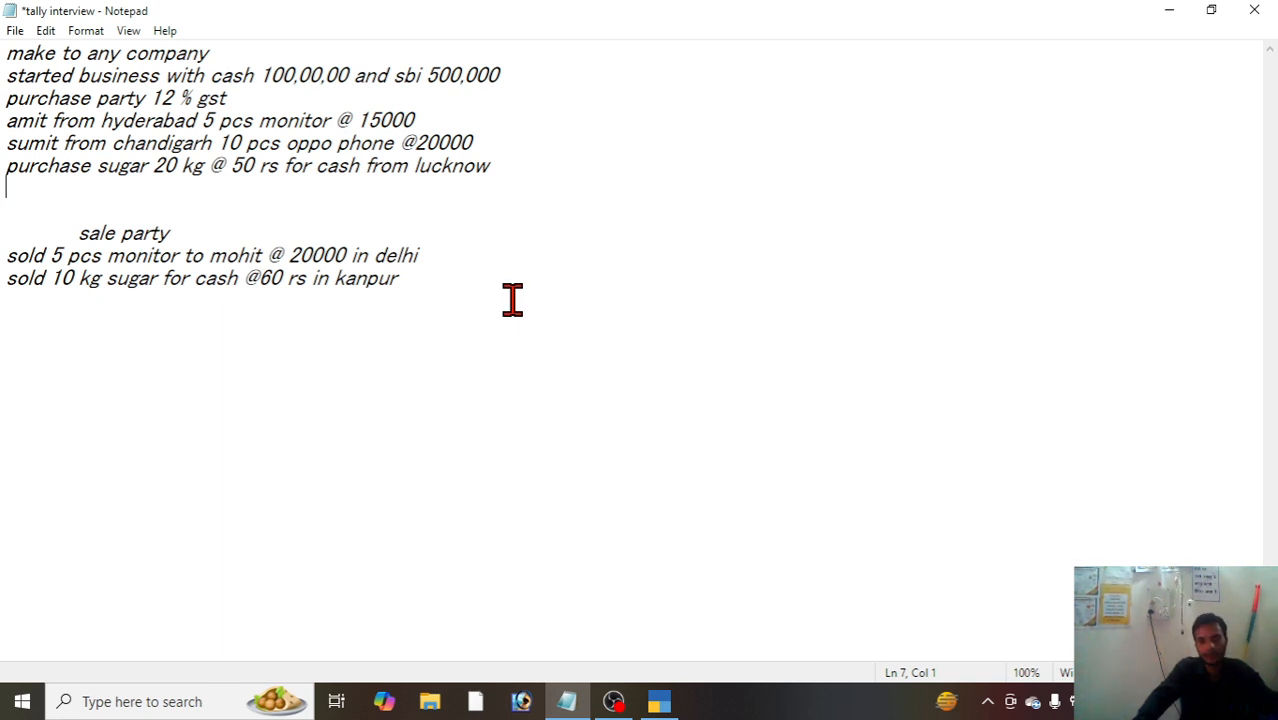
pyautogui.click(659, 701)
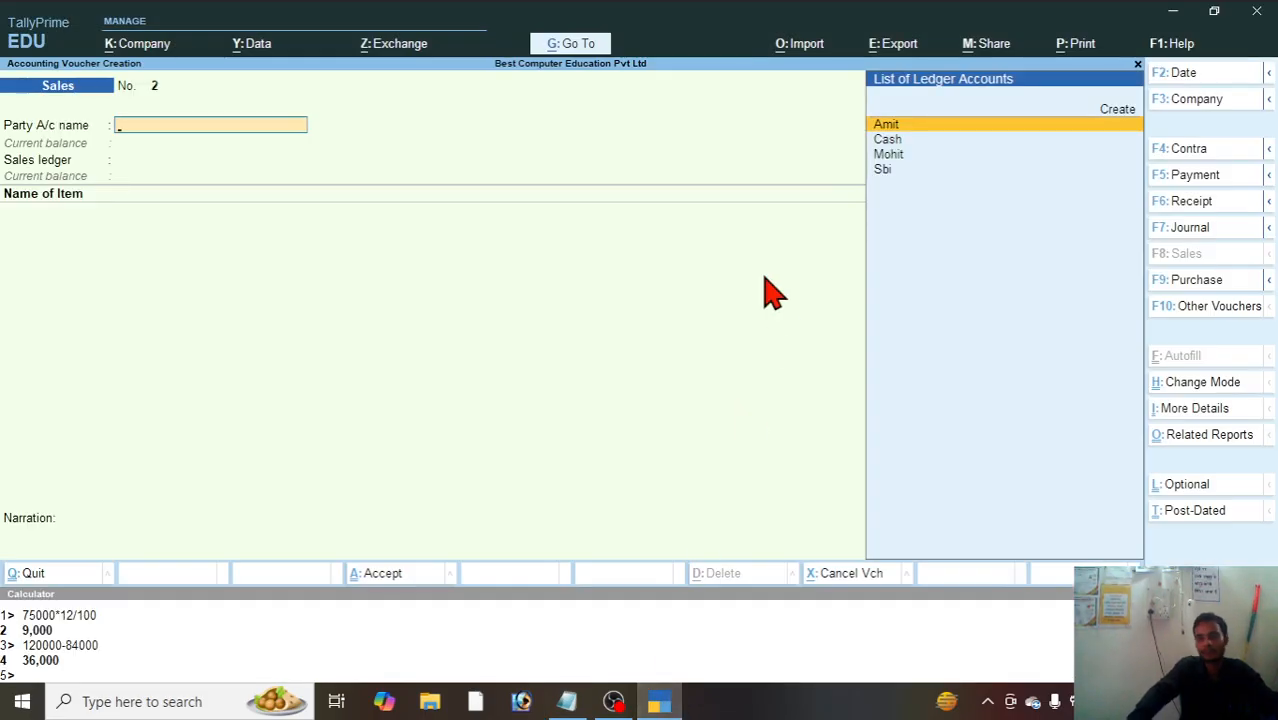
pyautogui.press('ctrl')
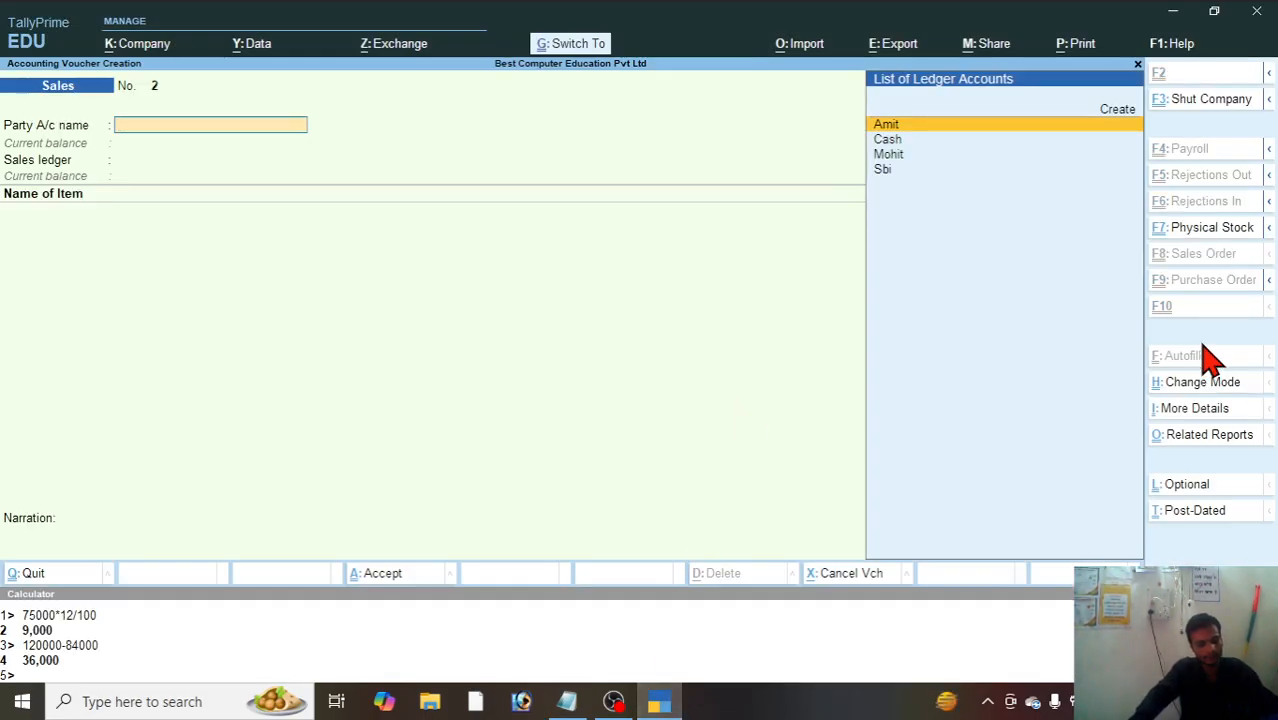